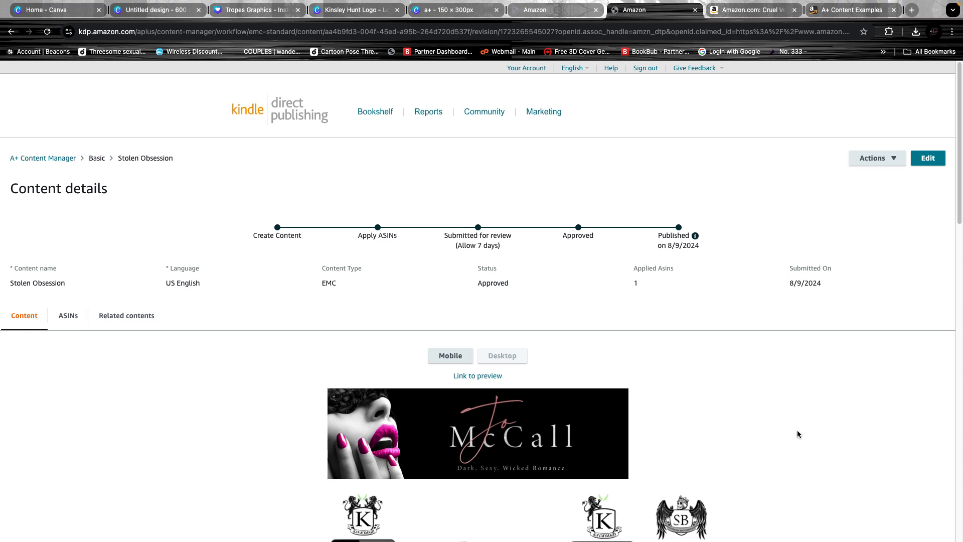
- Review the Stolen Obsession A+ content preview, including the author banner, book comparison chart and quote images
scroll(798, 434, "down", 20)
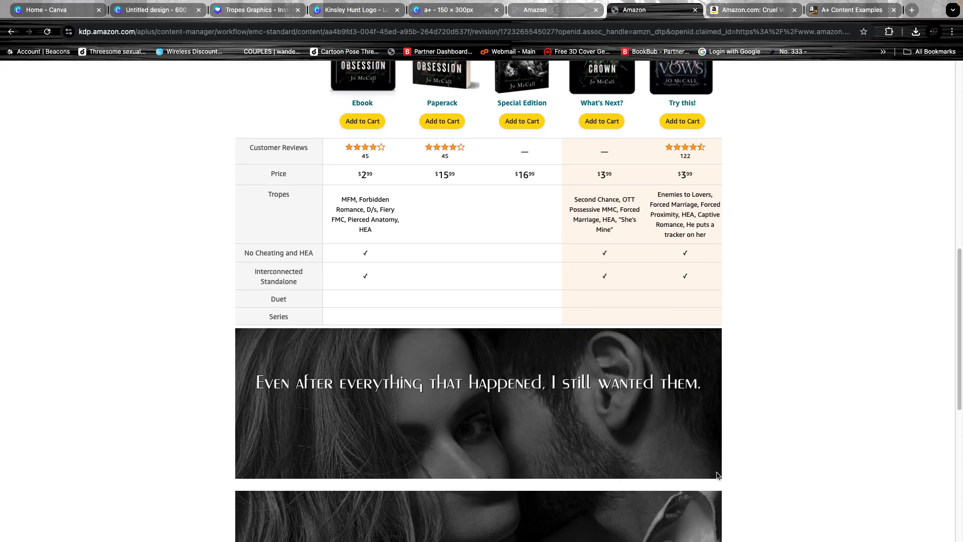
scroll(721, 466, "up", 20)
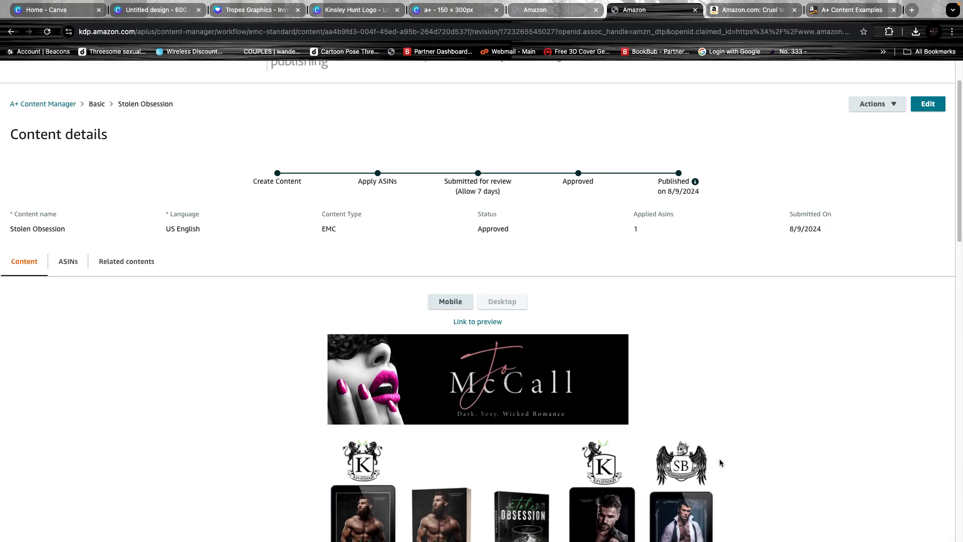
scroll(719, 459, "down", 8)
scroll(724, 459, "down", 1)
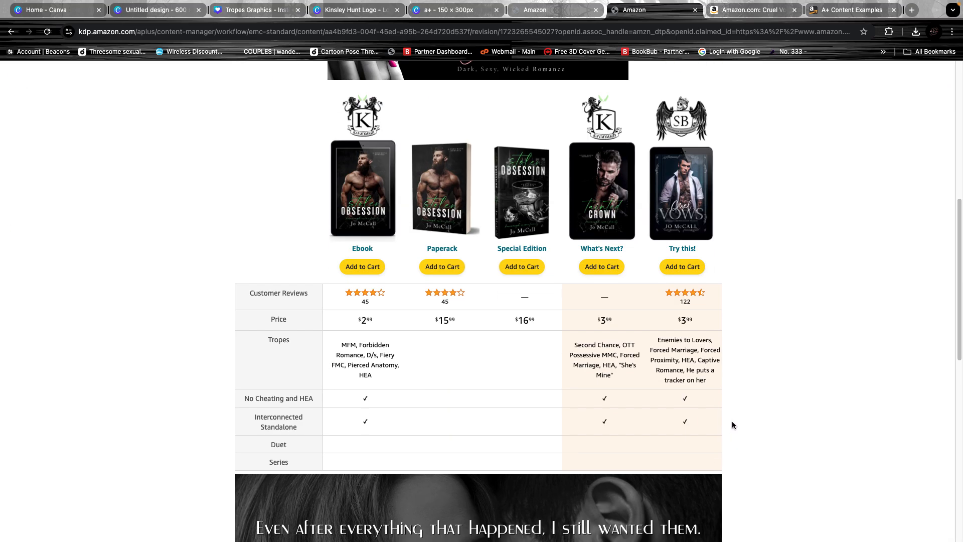
scroll(732, 424, "down", 10)
scroll(605, 432, "up", 15)
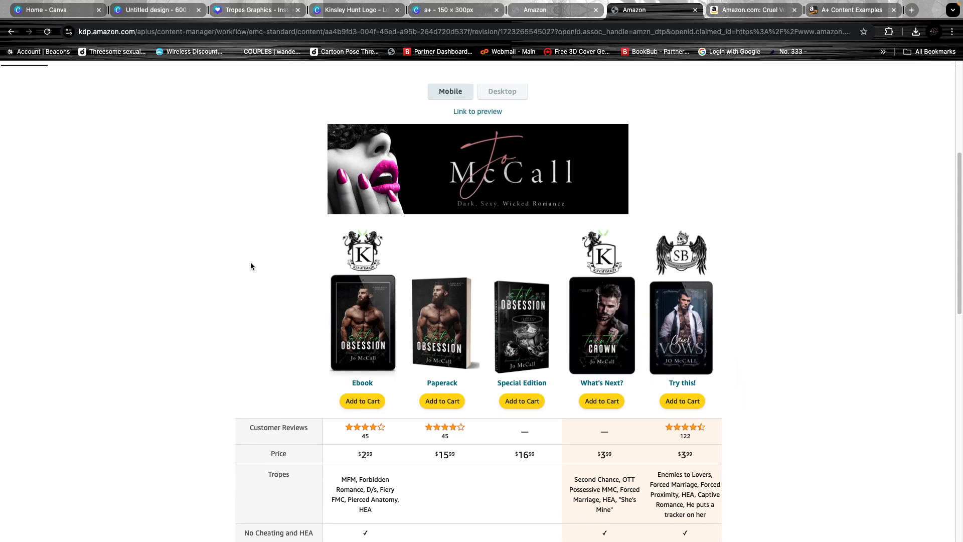
scroll(542, 399, "down", 15)
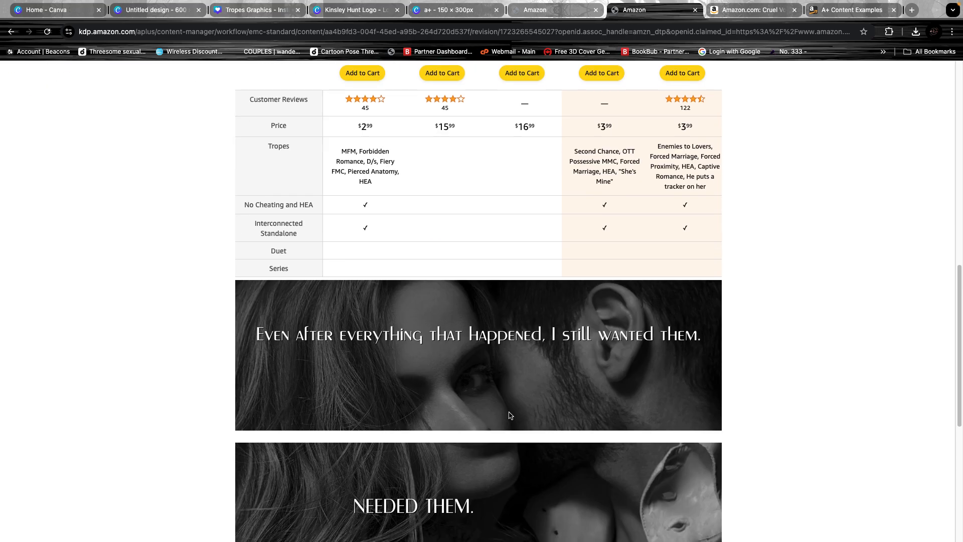
scroll(749, 433, "up", 2)
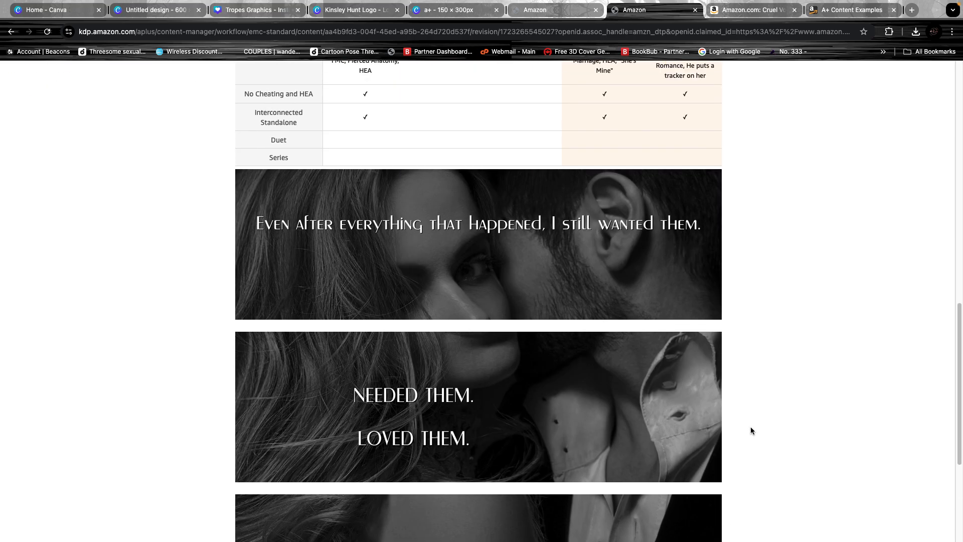
scroll(732, 281, "up", 12)
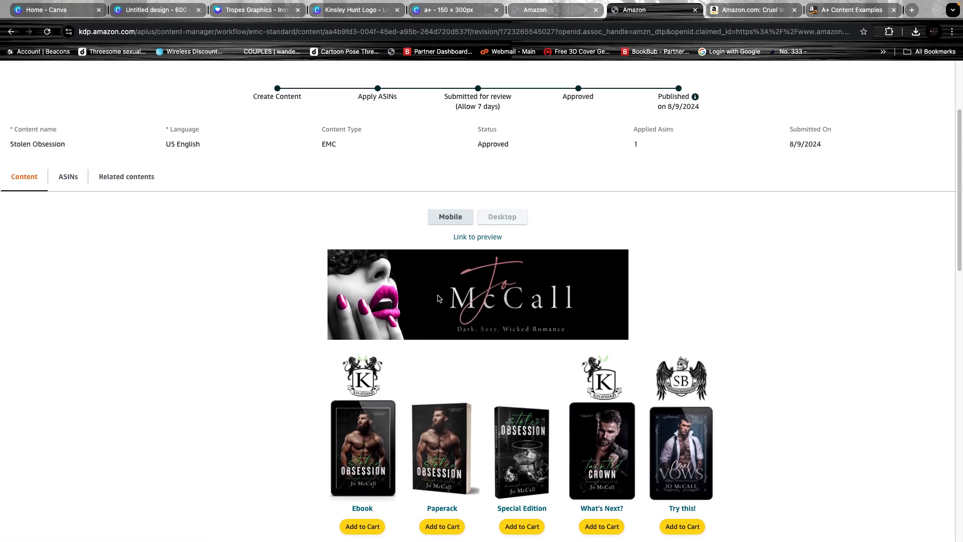
- Open the A+ Content Examples help page and examine its author detail page examples and module layouts
left_click(853, 10)
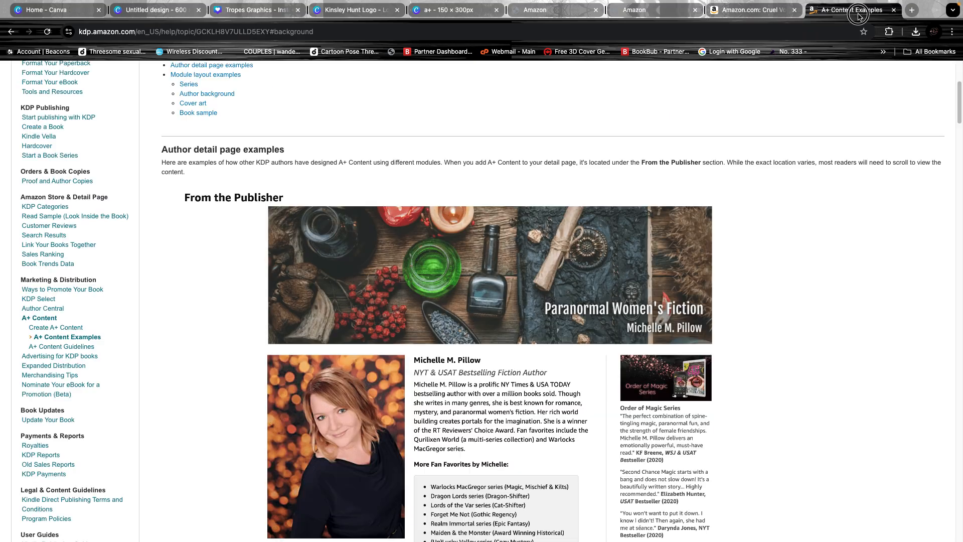
scroll(832, 464, "down", 5)
scroll(832, 464, "up", 2)
scroll(831, 468, "down", 12)
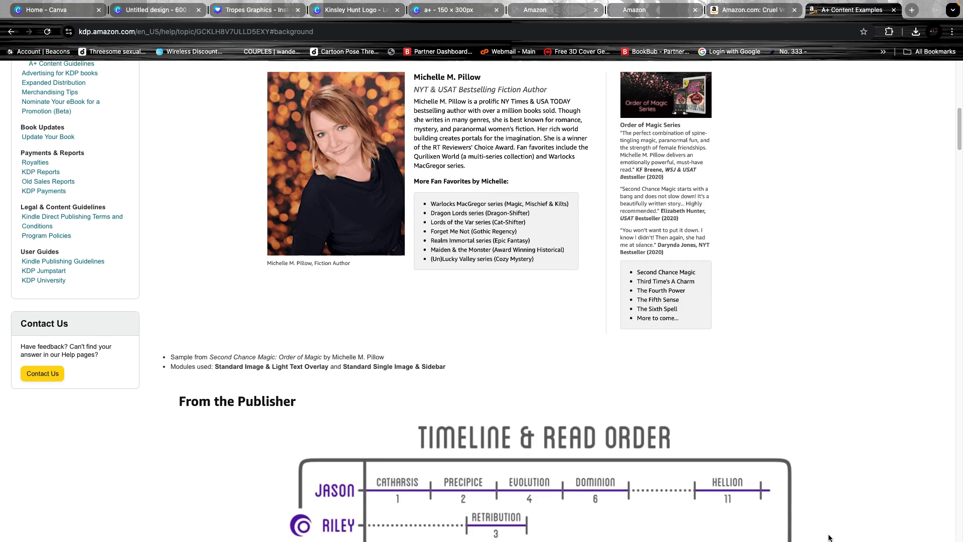
scroll(843, 532, "down", 15)
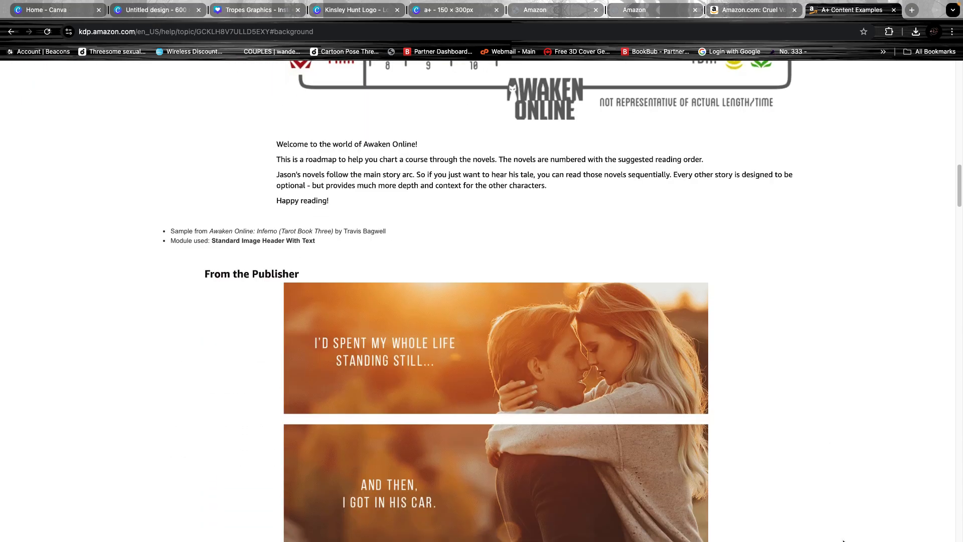
scroll(847, 528, "down", 6)
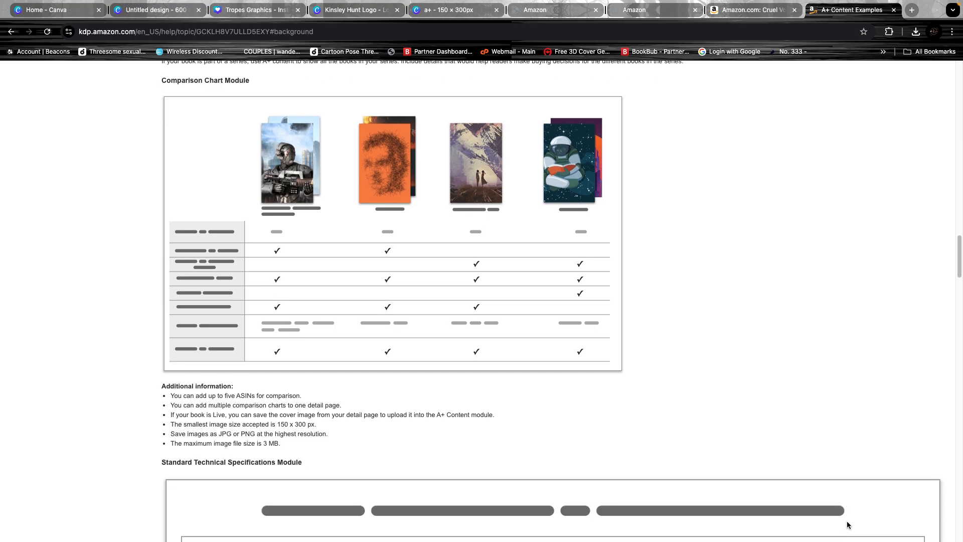
scroll(932, 473, "down", 8)
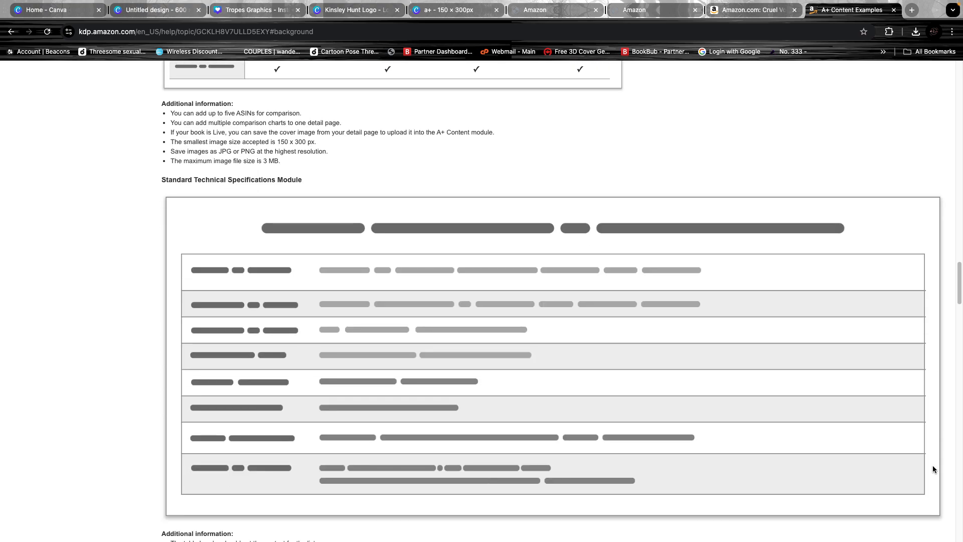
scroll(936, 471, "down", 8)
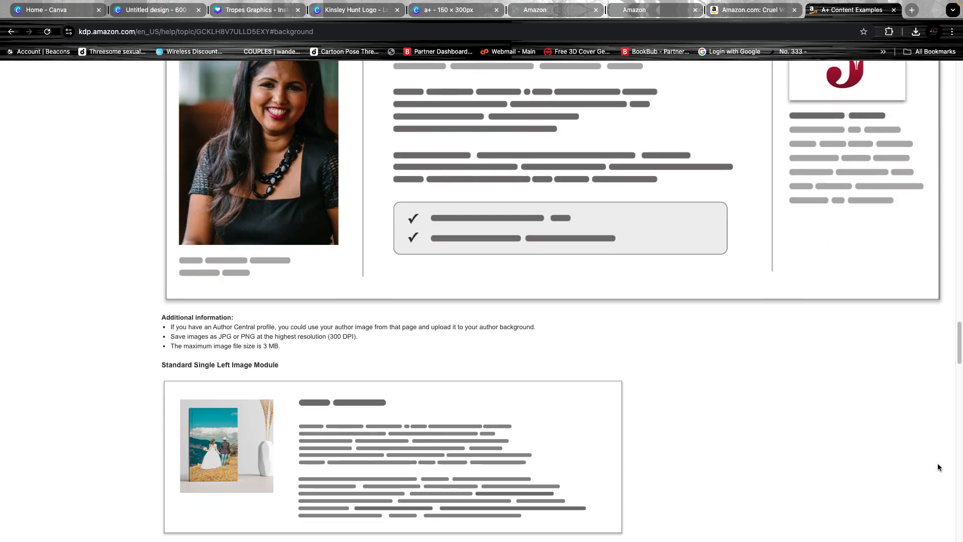
scroll(929, 470, "up", 13)
scroll(927, 464, "up", 20)
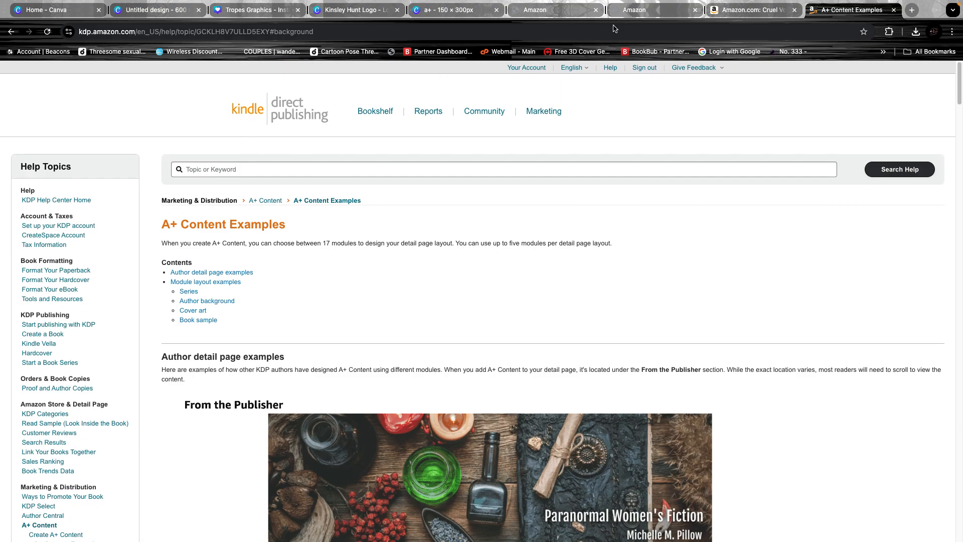
- Switch to the Amazon store page, search the Kindle Store for "zoe blake" and open the Sweet Animosity book page
left_click(614, 29)
left_click(733, 10)
scroll(349, 107, "up", 15)
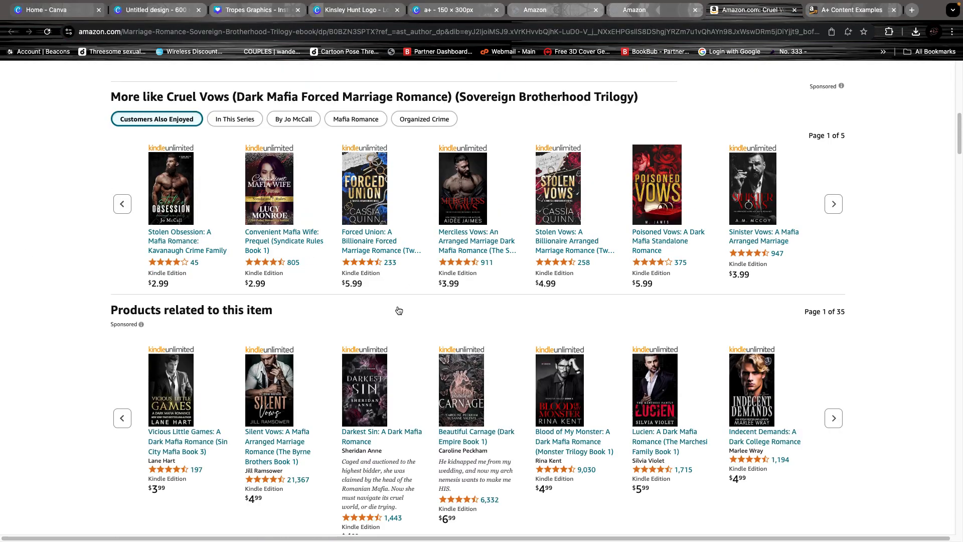
left_click(334, 98)
type("zoe blake")
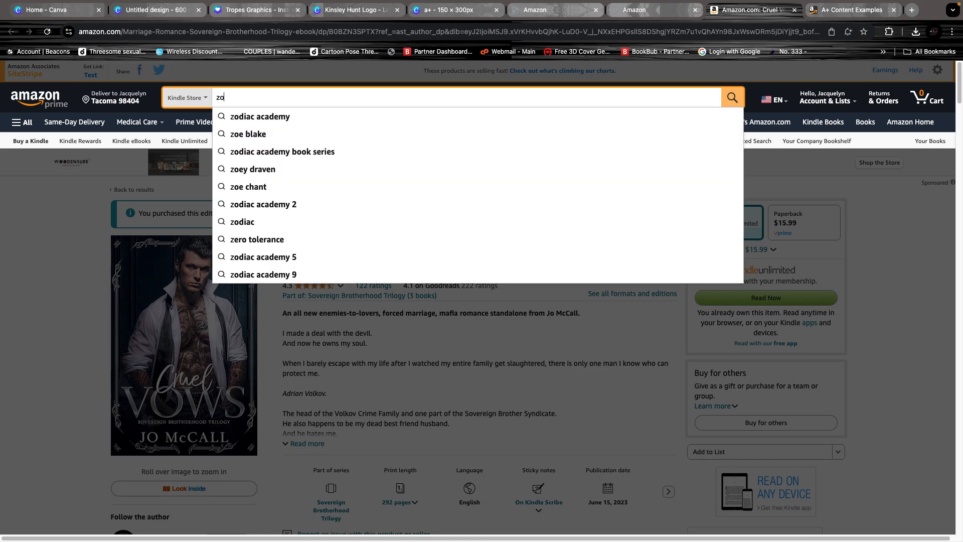
key("Return")
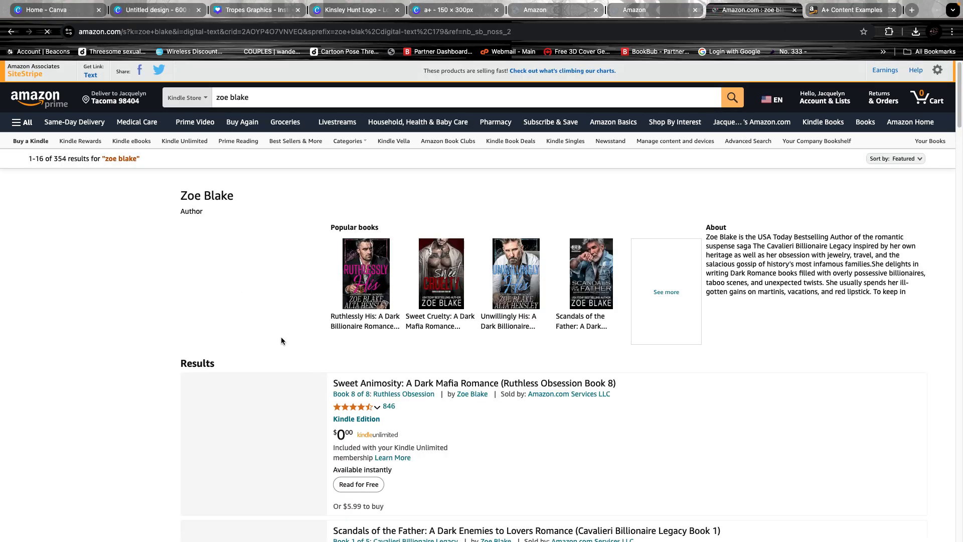
left_click(413, 384)
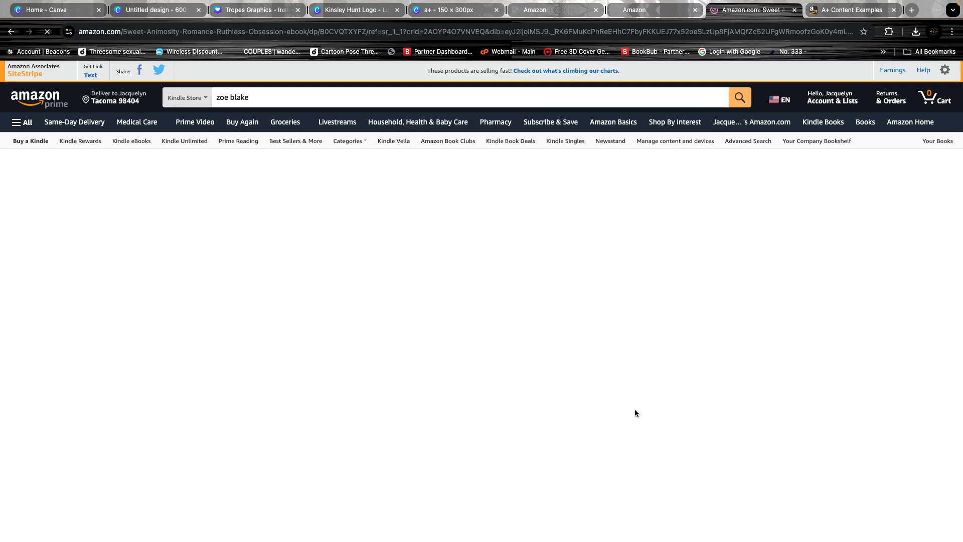
- Look through the Sweet Animosity product page for A+ content, down to the related products below the author section
scroll(768, 409, "down", 18)
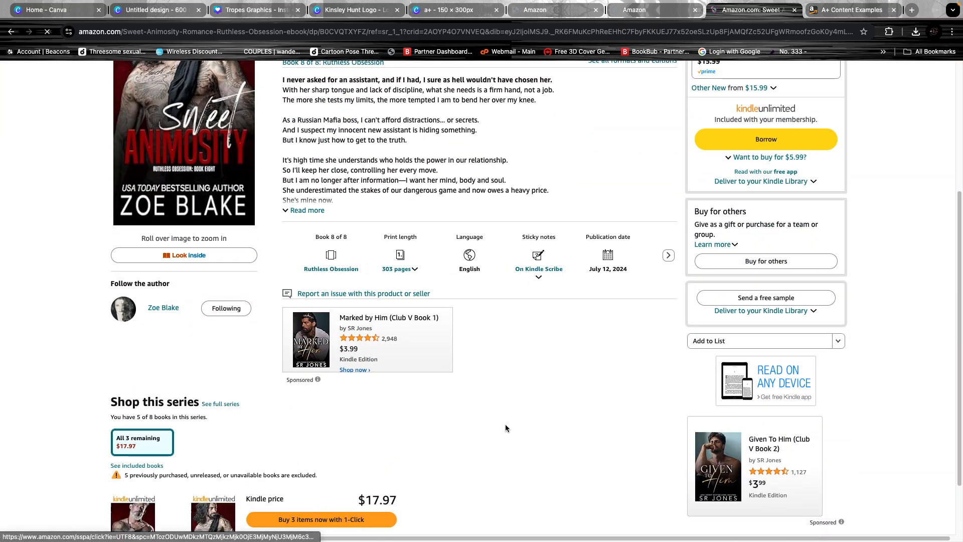
scroll(518, 445, "down", 13)
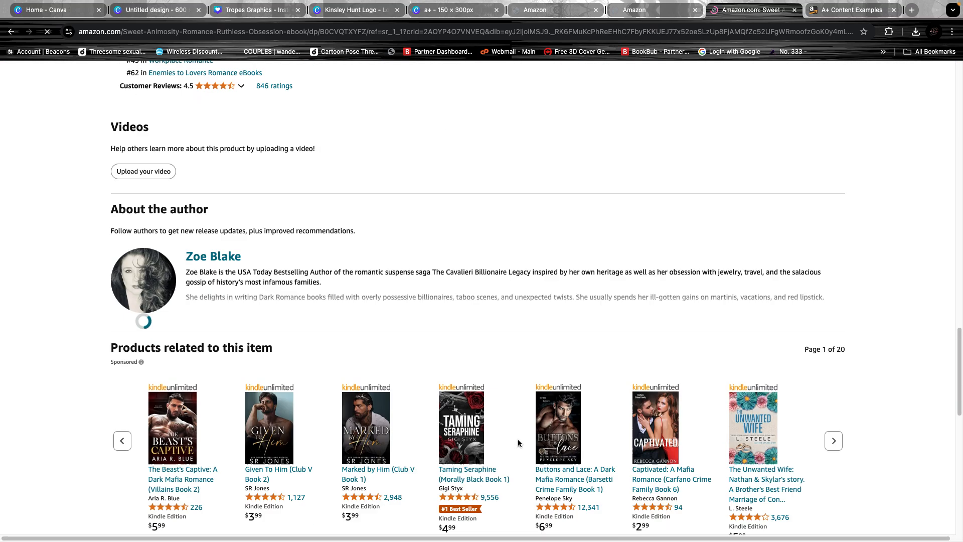
scroll(519, 441, "up", 10)
scroll(519, 442, "up", 20)
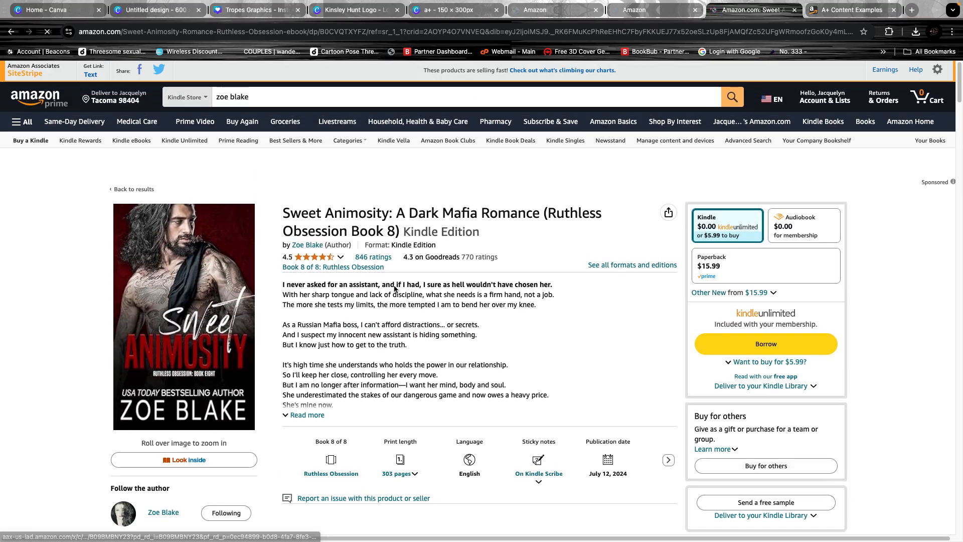
- Search the Kindle Store for "sophie lark" and open the Brutal Prince book page
left_click_drag(312, 102, 215, 98)
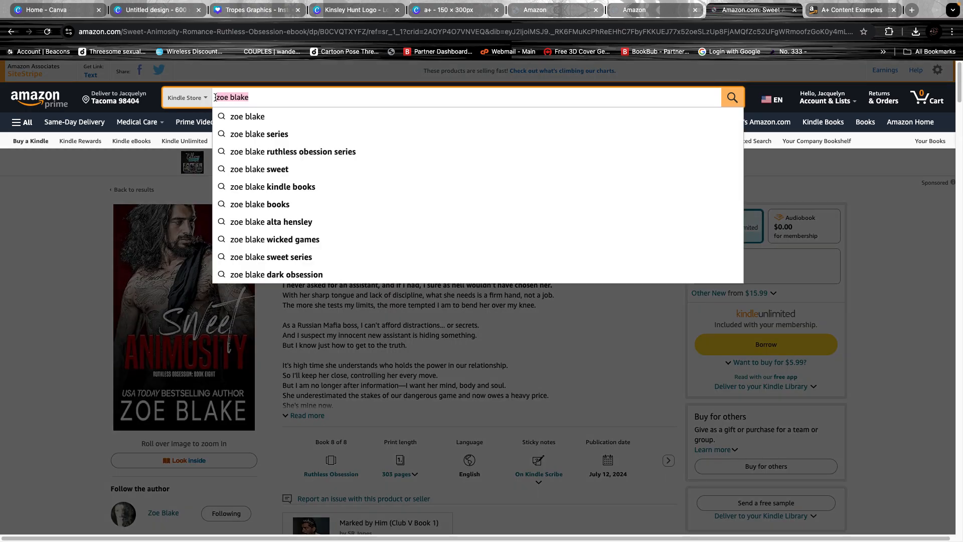
type("sophie larak")
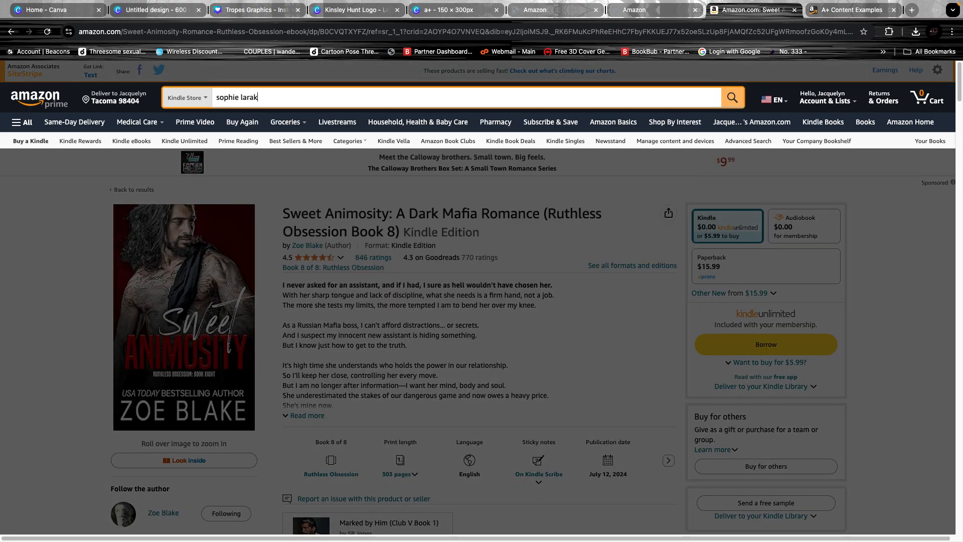
key("Return")
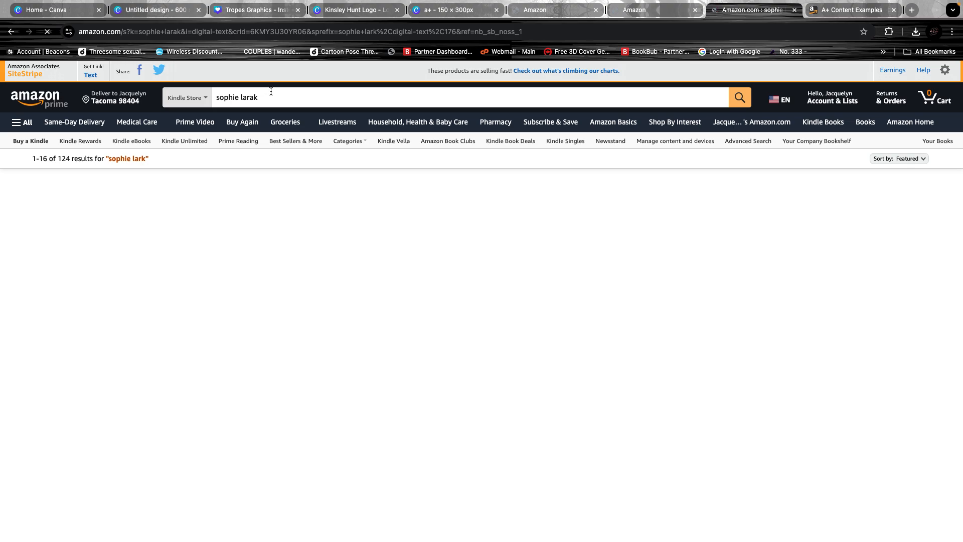
scroll(391, 211, "down", 4)
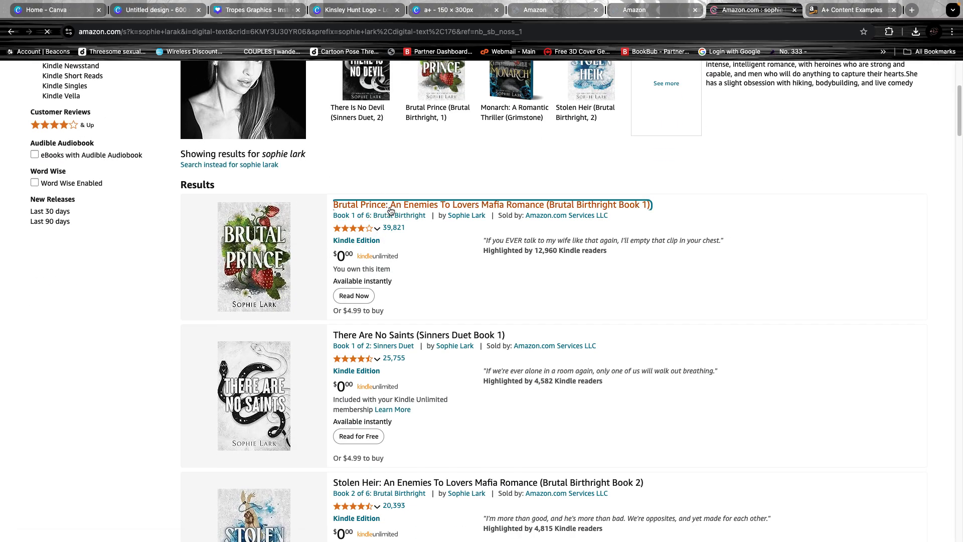
left_click(391, 210)
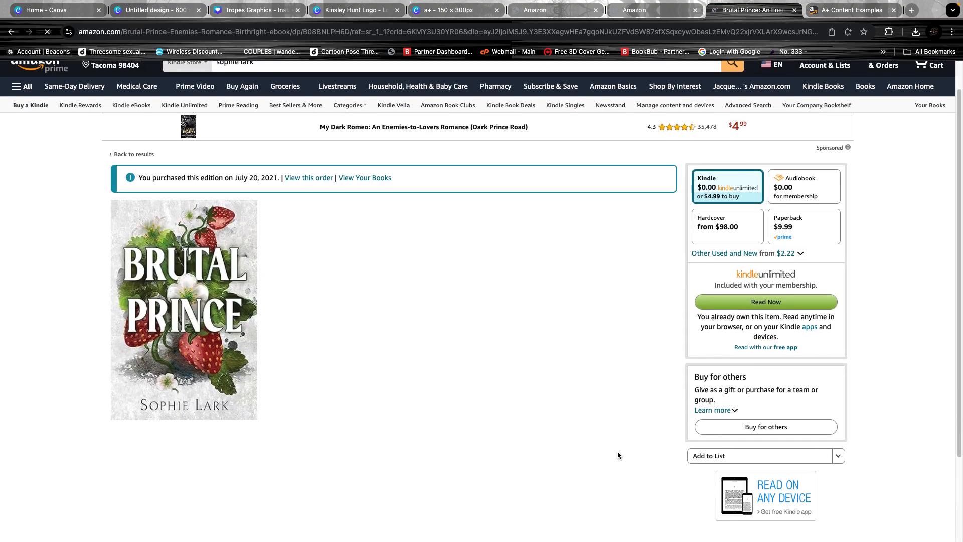
- Look through the Brutal Prince product page for A+ content, from the series section to the author section
scroll(593, 445, "down", 10)
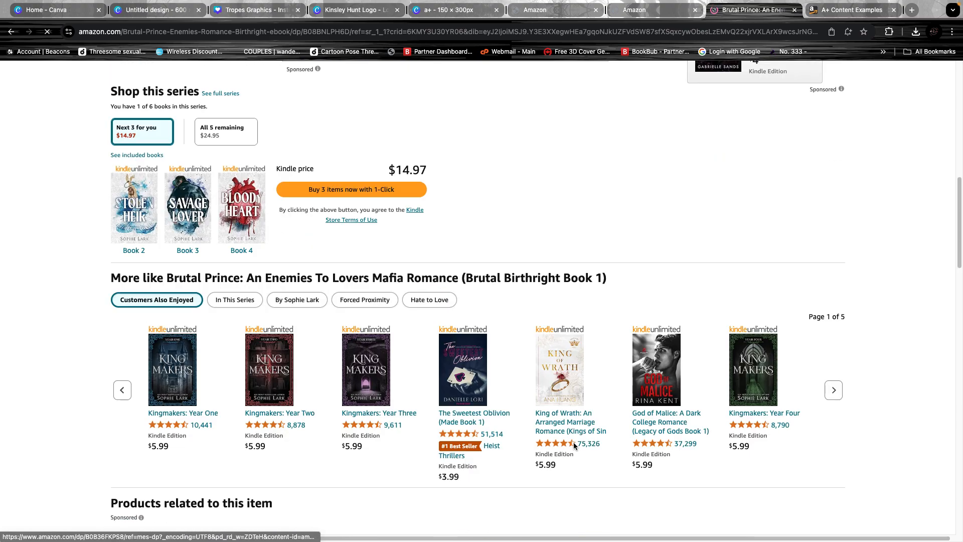
scroll(567, 437, "up", 5)
scroll(564, 436, "down", 15)
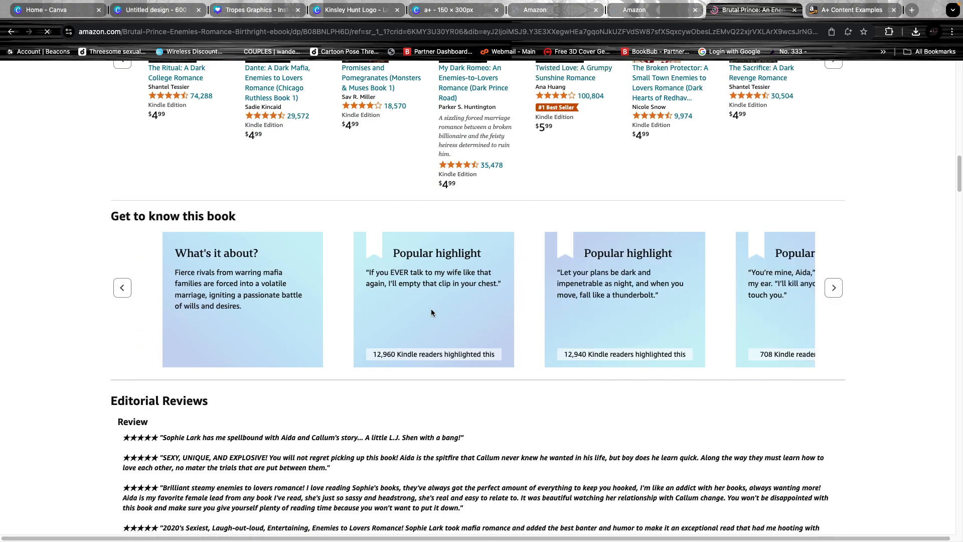
scroll(431, 301, "down", 12)
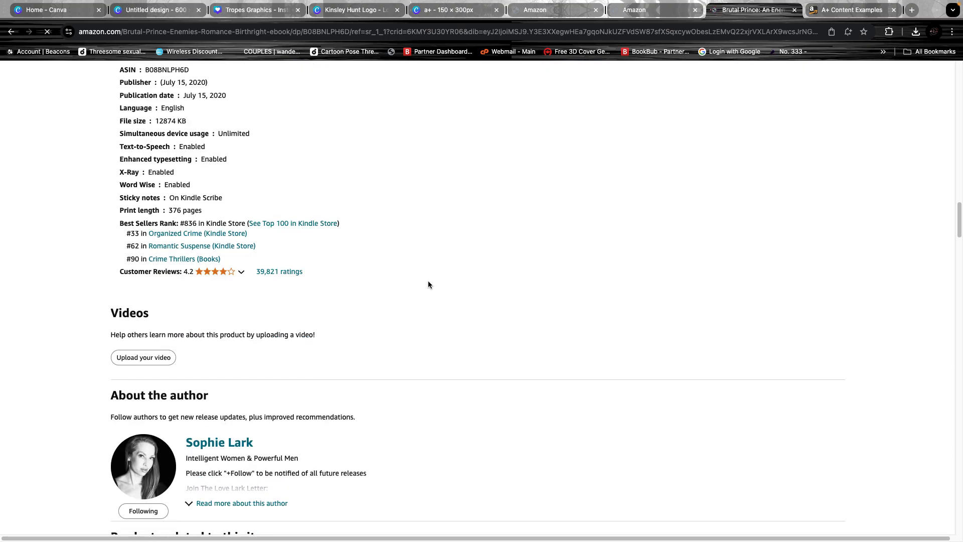
scroll(429, 281, "up", 20)
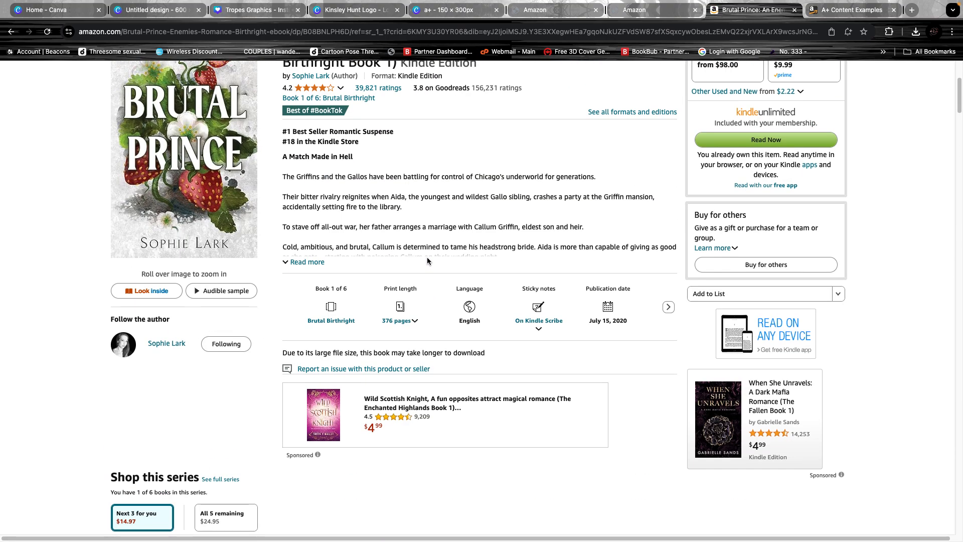
- Search the Kindle Store for "Melanie Harlow" and open the Runaway Love (Cherry Tree Harbor Book 1) page
scroll(427, 257, "up", 5)
left_click(255, 97)
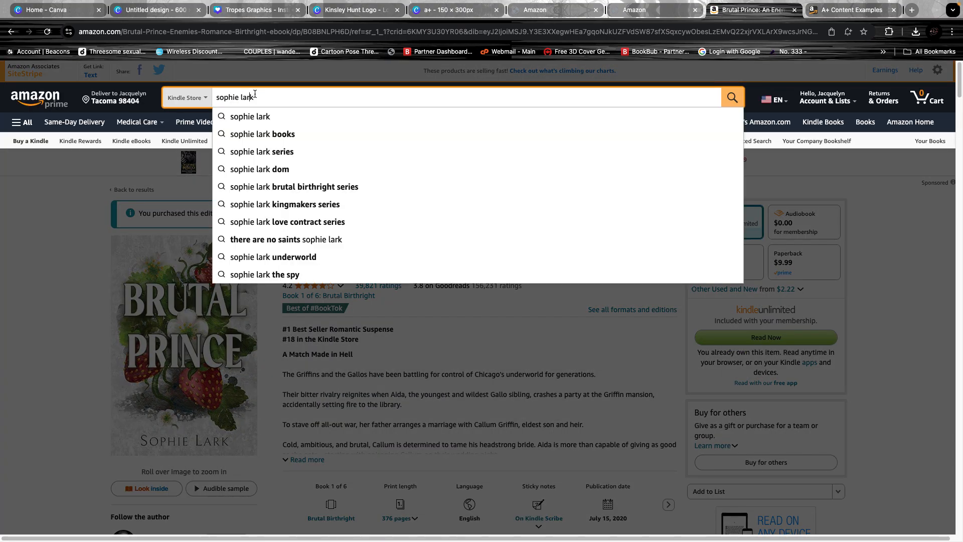
left_click_drag(255, 95, 212, 99)
left_click(214, 103)
key("super+a")
type("Melanie Harlow")
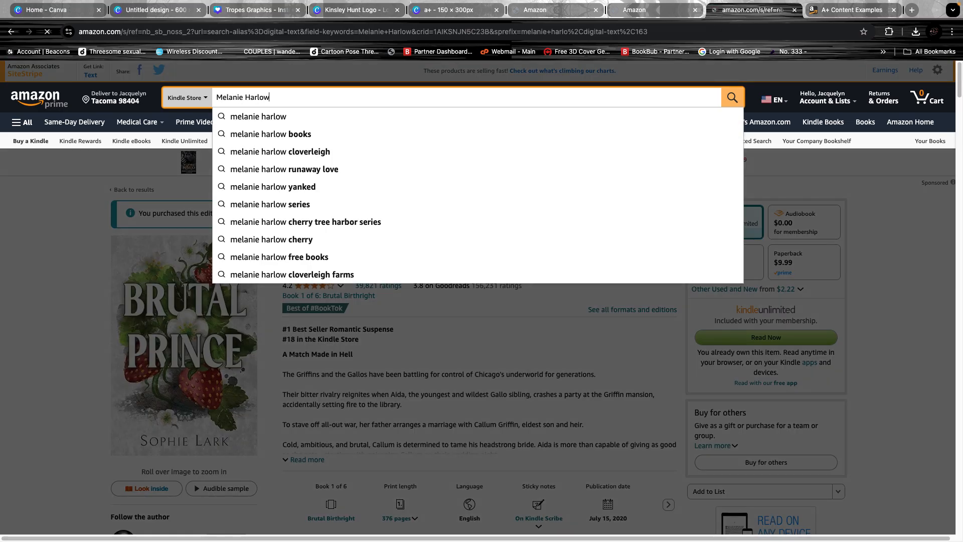
key("Return")
scroll(429, 341, "down", 6)
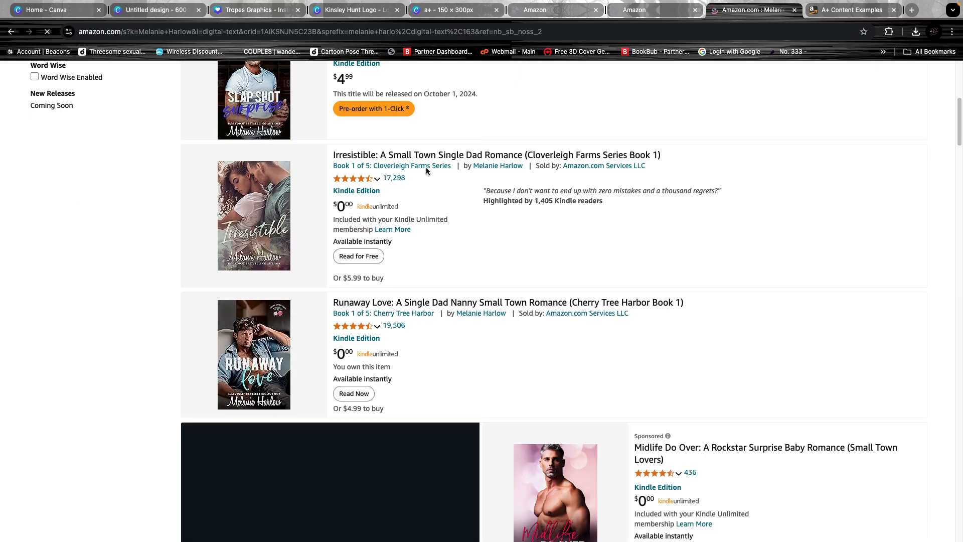
scroll(422, 216, "down", 5)
scroll(422, 217, "up", 3)
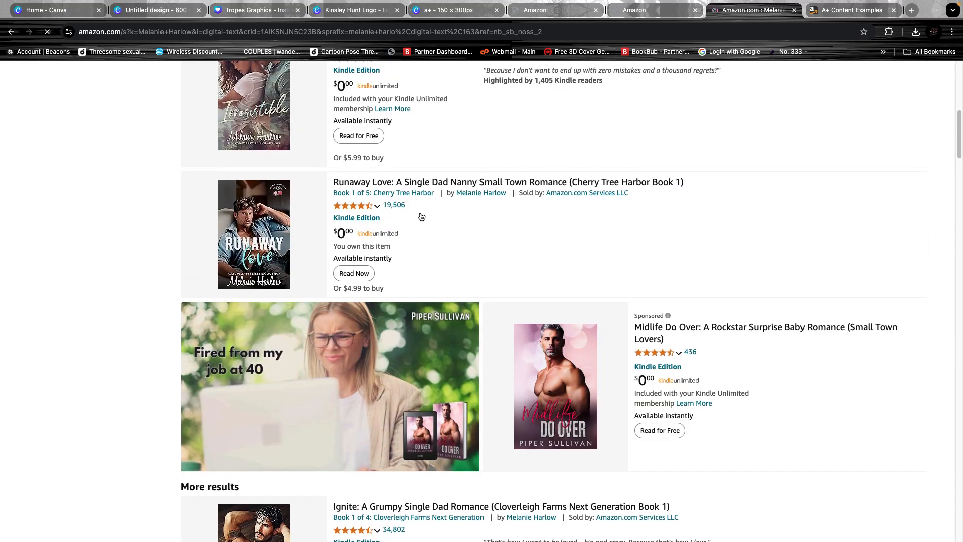
left_click(459, 182)
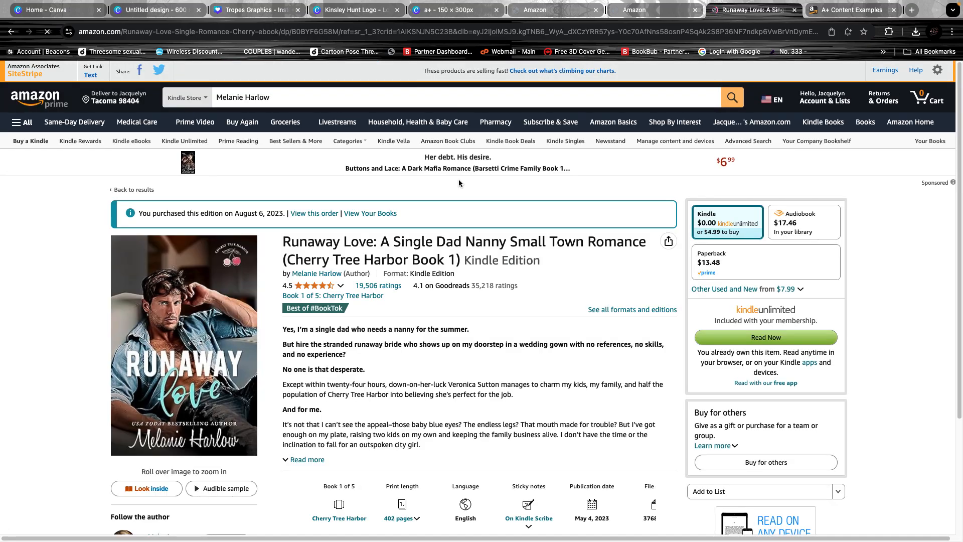
- Look through the Runaway Love product page for A+ content, from the book details down to the From the Publisher section
scroll(459, 179, "down", 4)
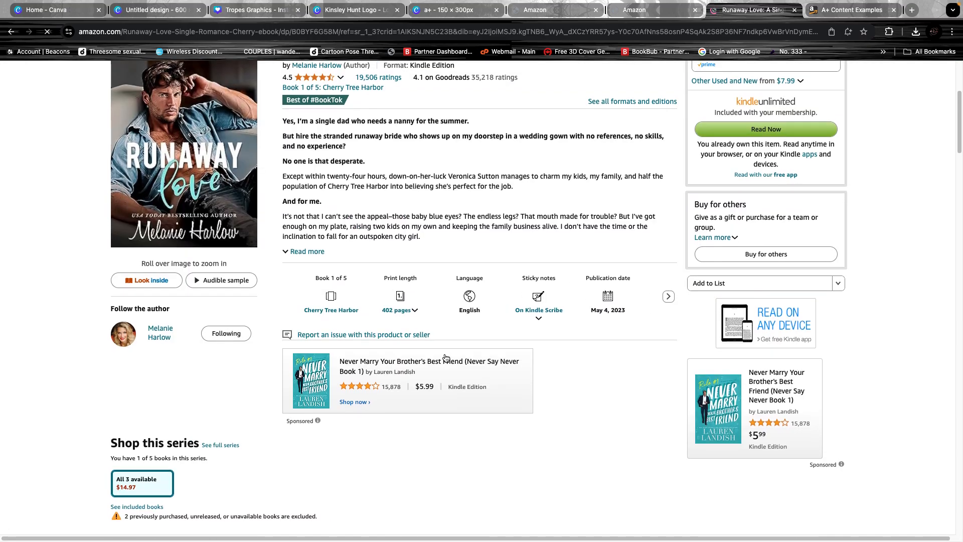
scroll(536, 417, "down", 15)
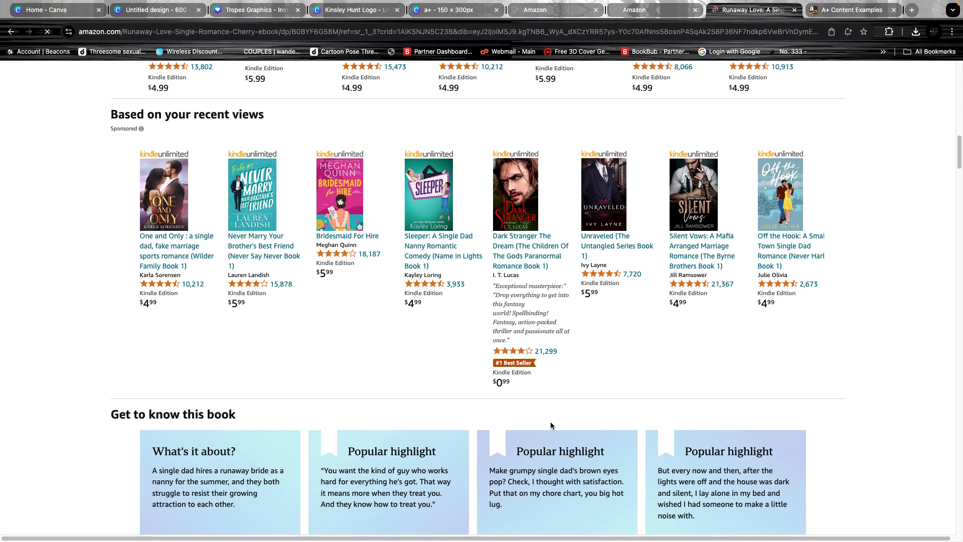
scroll(555, 404, "up", 3)
scroll(555, 404, "up", 11)
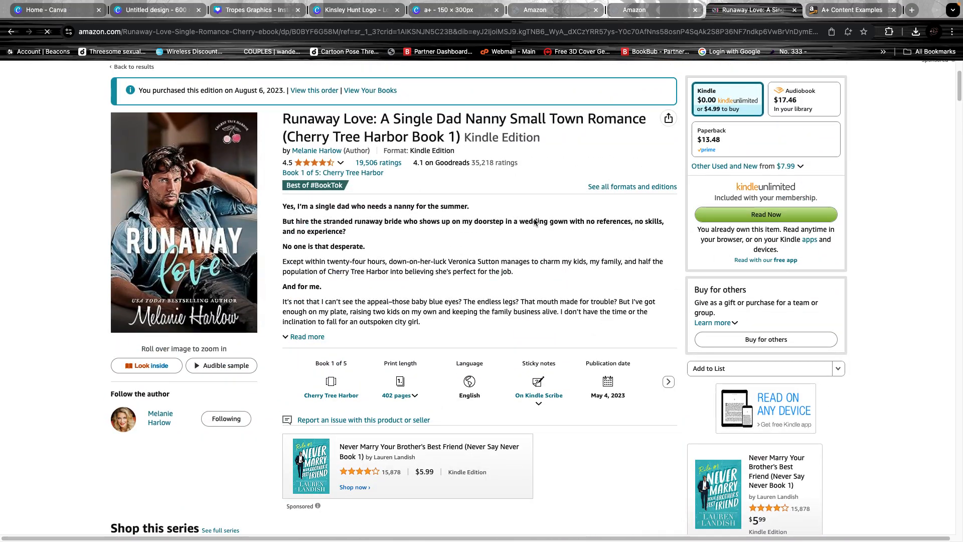
scroll(516, 307, "down", 2)
scroll(516, 307, "down", 15)
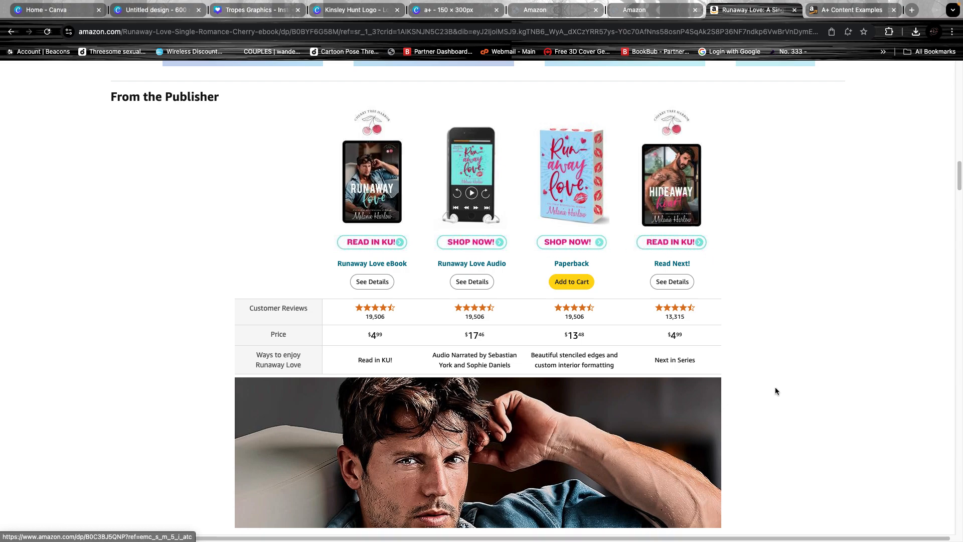
- Examine the From the Publisher content of Runaway Love: the comparison chart, the stacked banner images and the three square images
scroll(313, 371, "down", 2)
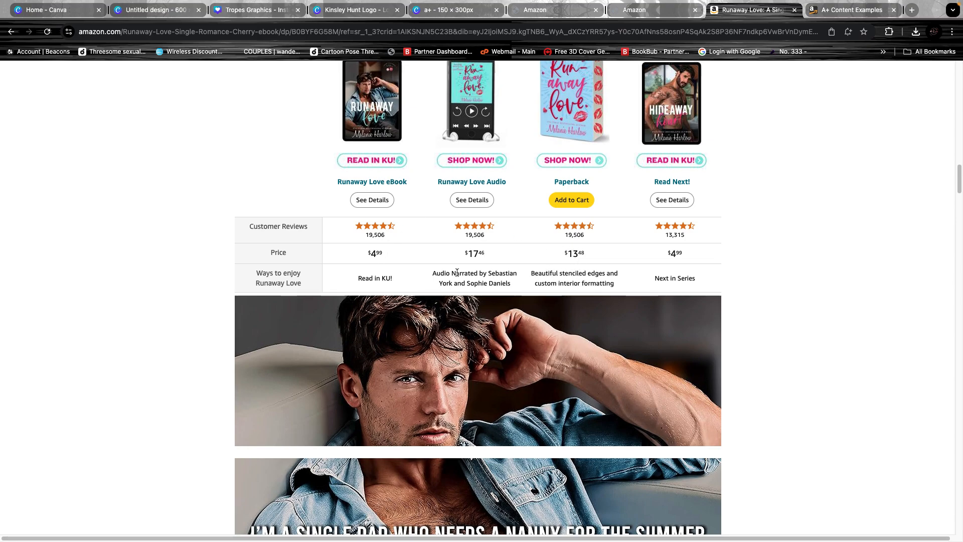
scroll(457, 273, "down", 15)
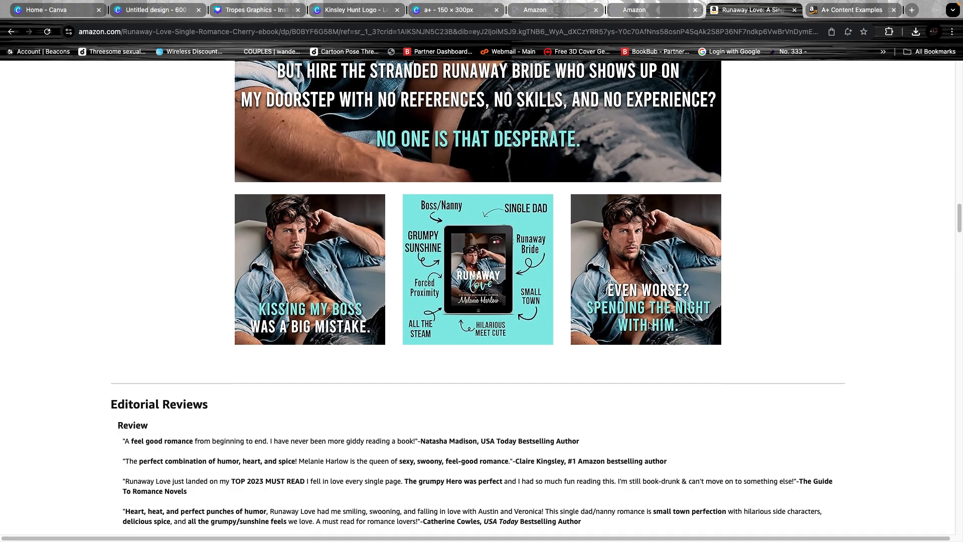
scroll(647, 345, "up", 5)
scroll(646, 346, "down", 6)
scroll(645, 348, "up", 15)
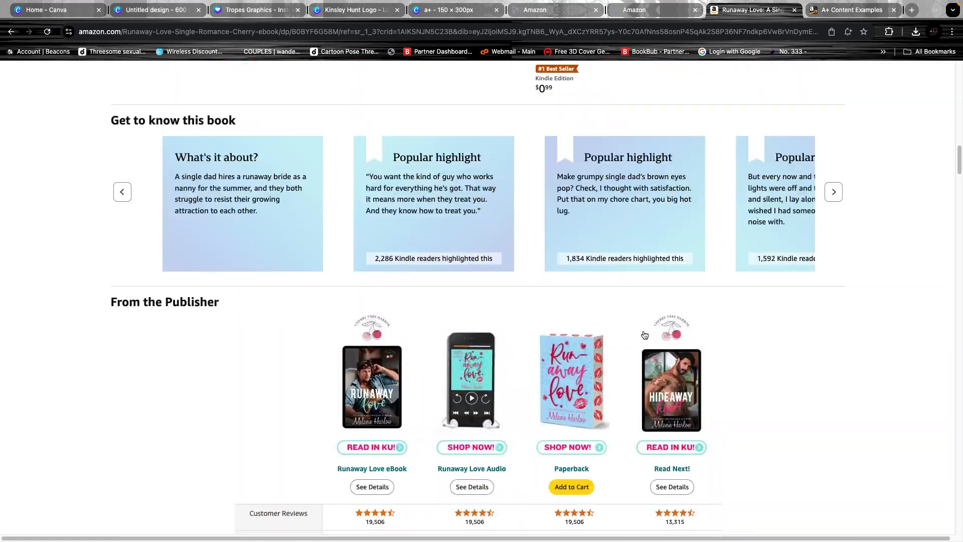
scroll(494, 357, "down", 8)
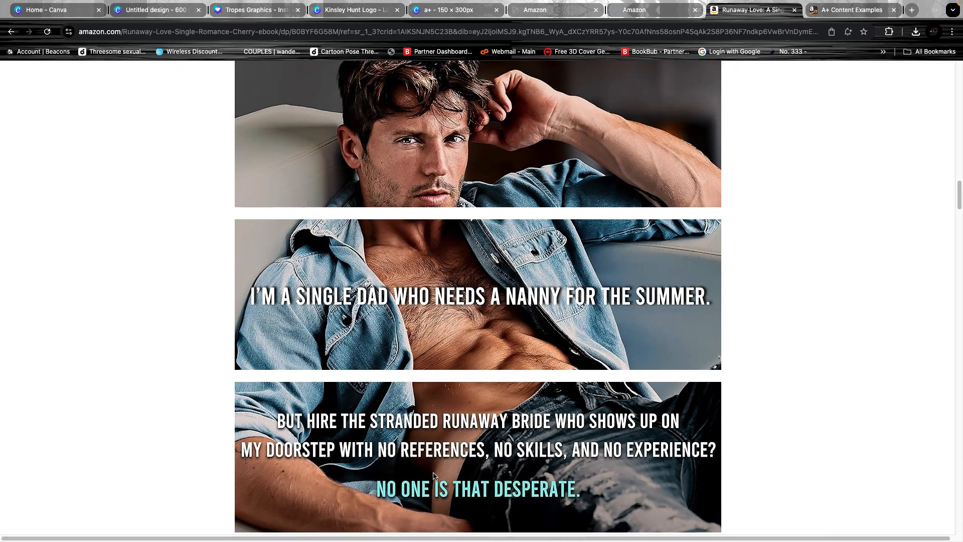
scroll(377, 415, "down", 4)
scroll(437, 415, "up", 12)
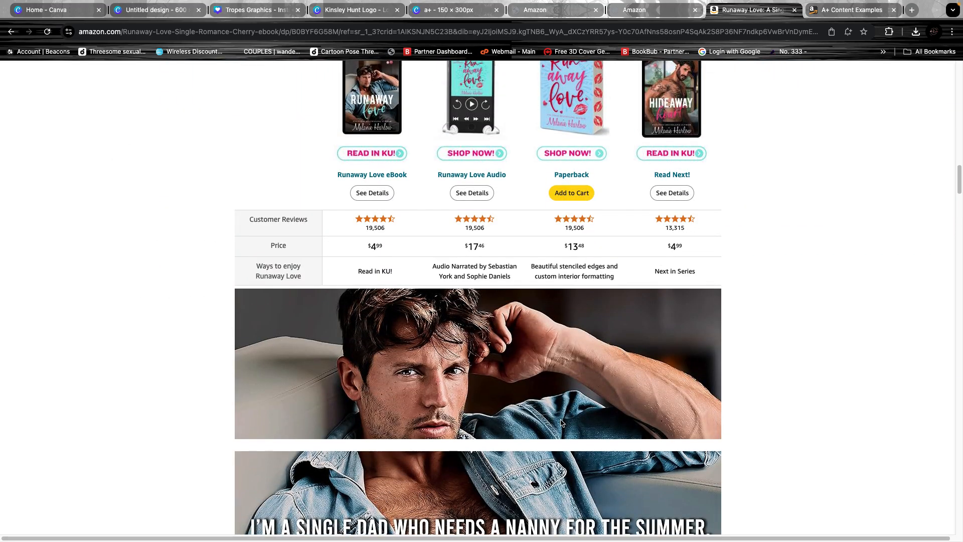
scroll(510, 393, "down", 5)
scroll(511, 393, "down", 10)
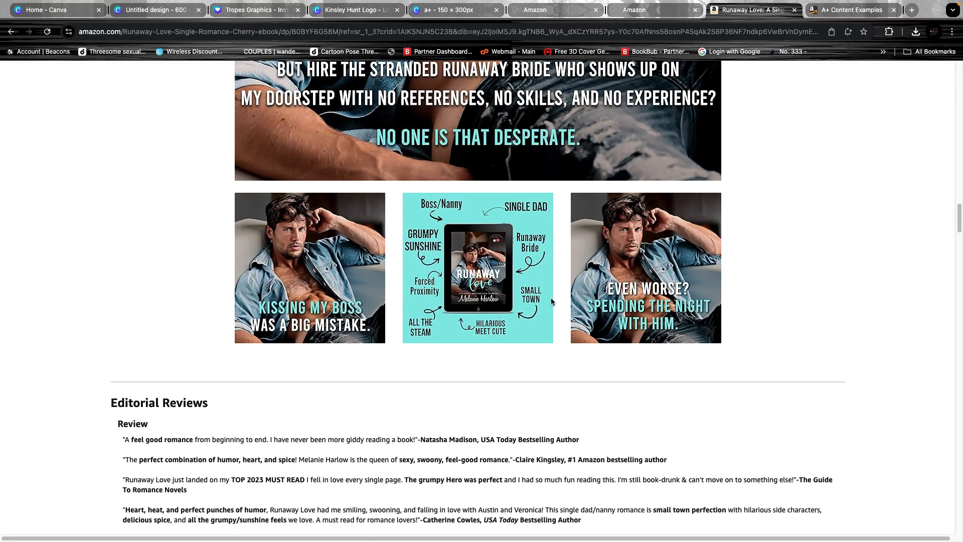
scroll(641, 287, "up", 15)
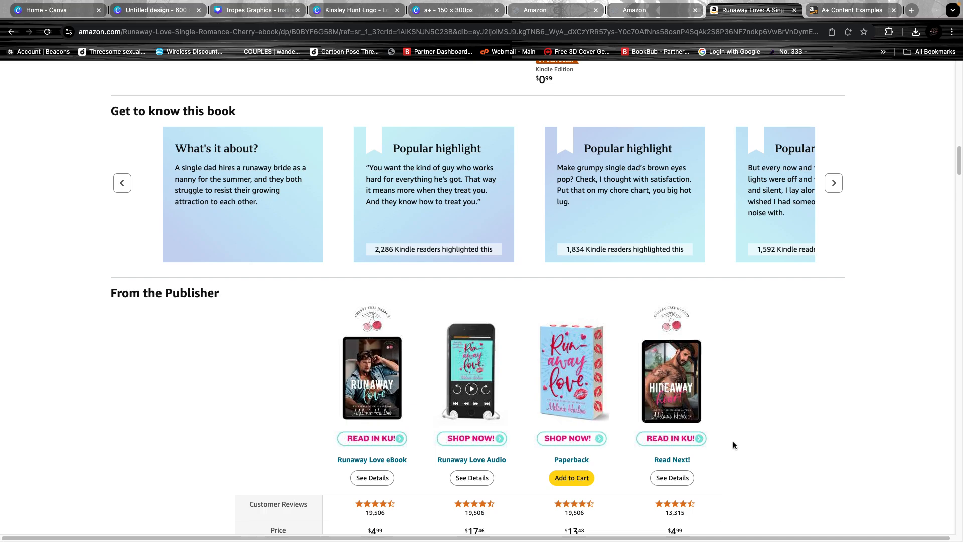
- Check where the From the Publisher section sits on the Runaway Love page relative to the book description and recommendations
scroll(731, 427, "up", 6)
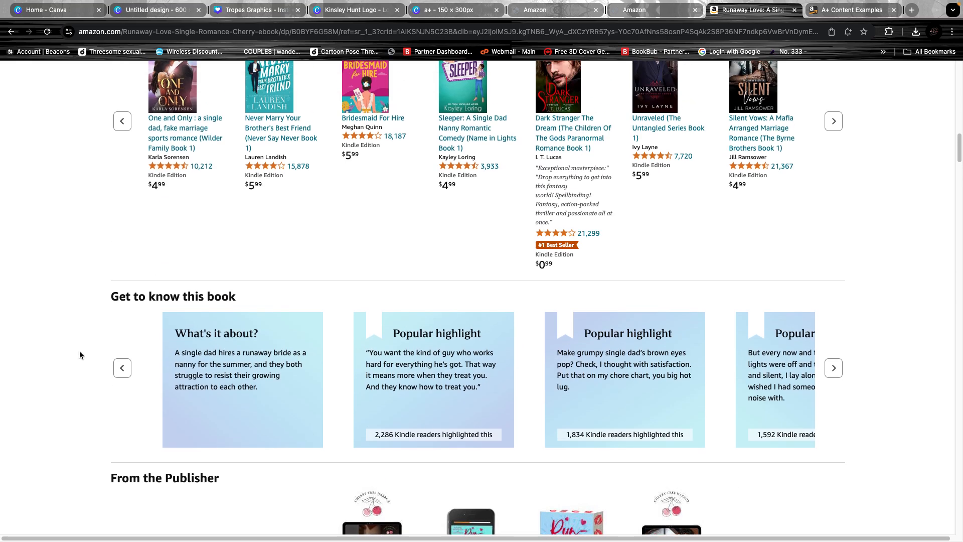
scroll(801, 384, "up", 9)
scroll(801, 384, "up", 10)
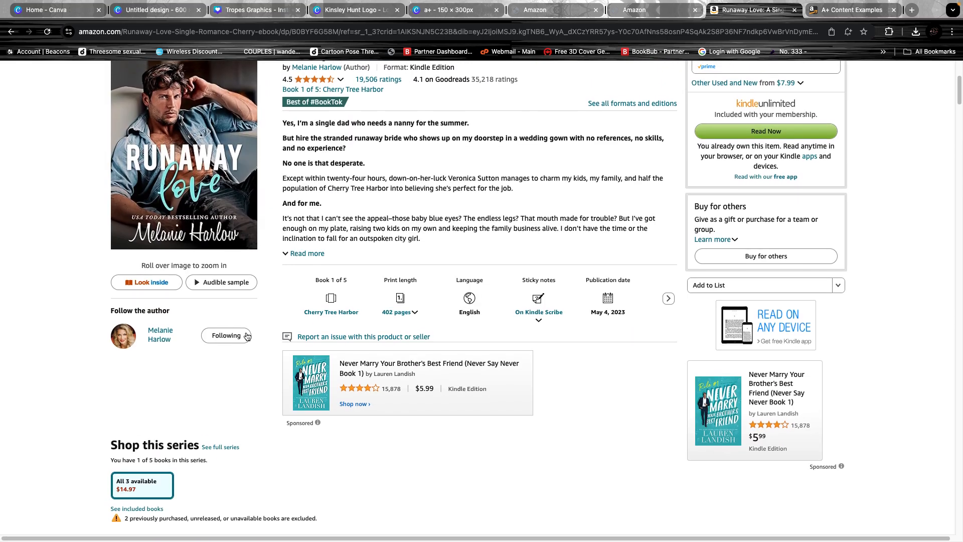
scroll(906, 296, "up", 4)
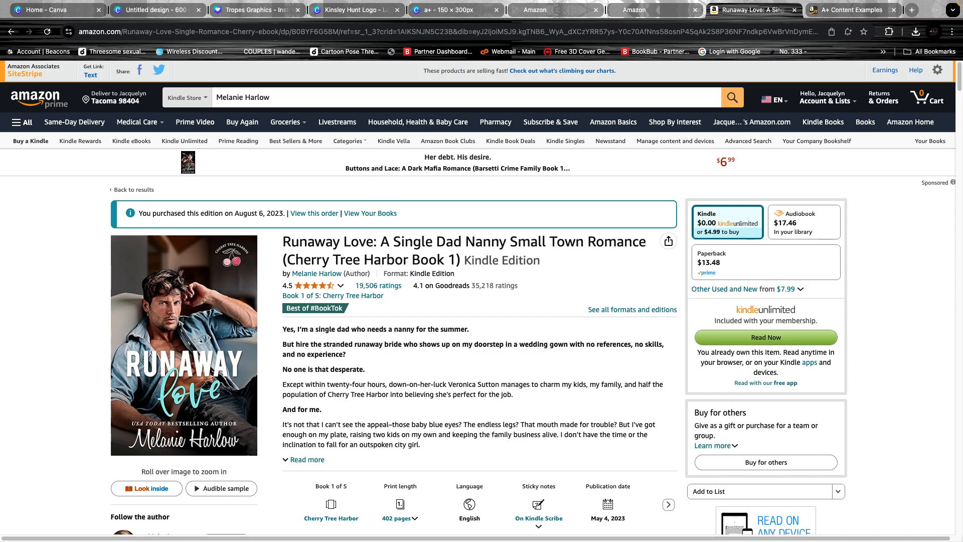
scroll(405, 507, "down", 10)
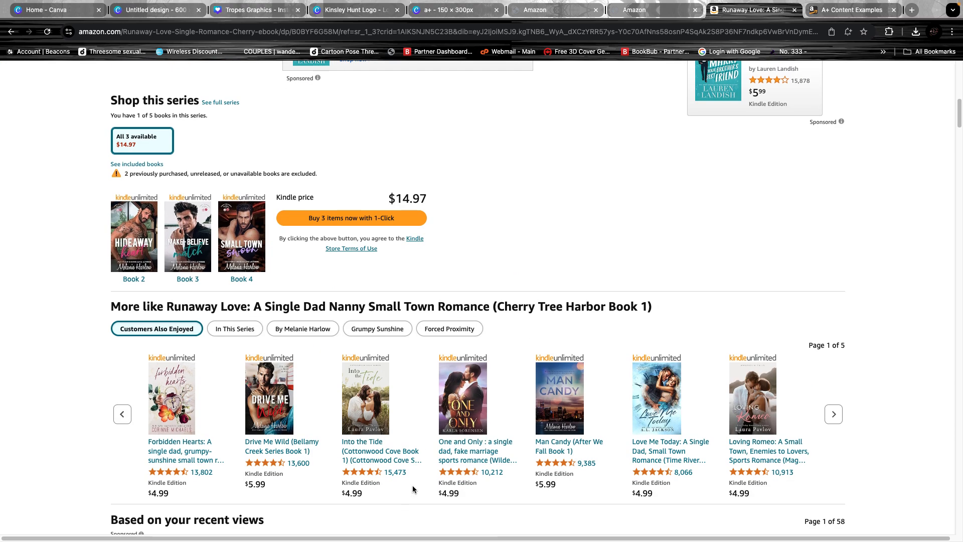
scroll(413, 489, "down", 20)
scroll(422, 482, "up", 5)
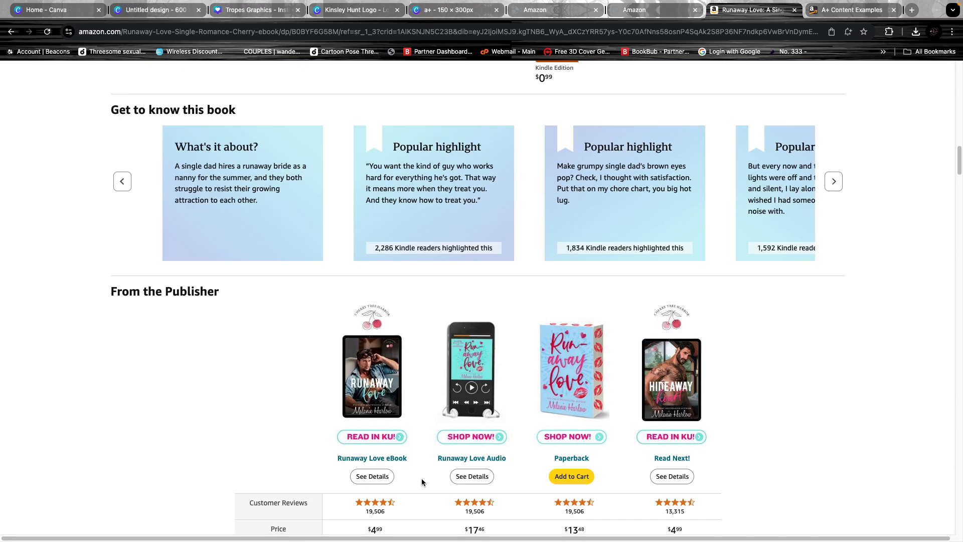
scroll(421, 478, "down", 8)
scroll(436, 469, "up", 9)
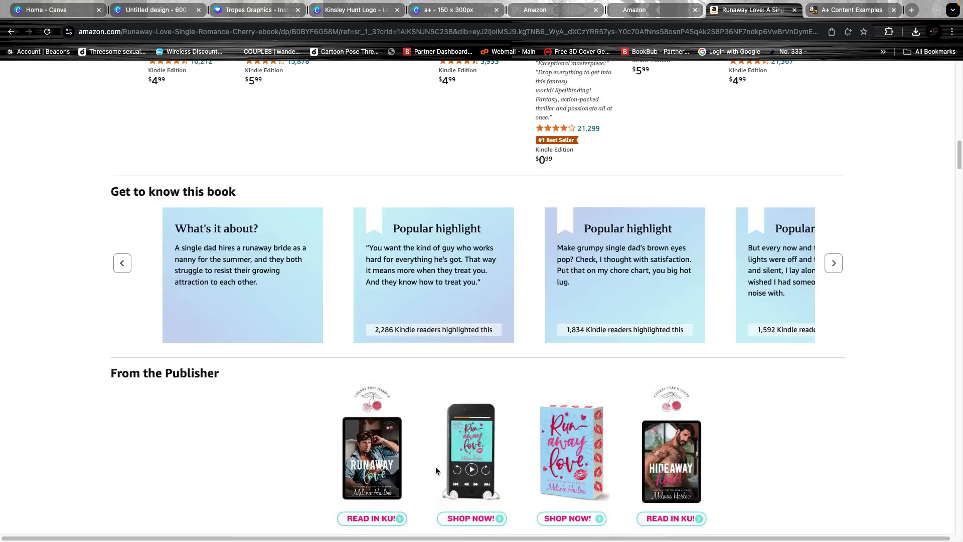
scroll(439, 466, "up", 1)
scroll(445, 454, "up", 15)
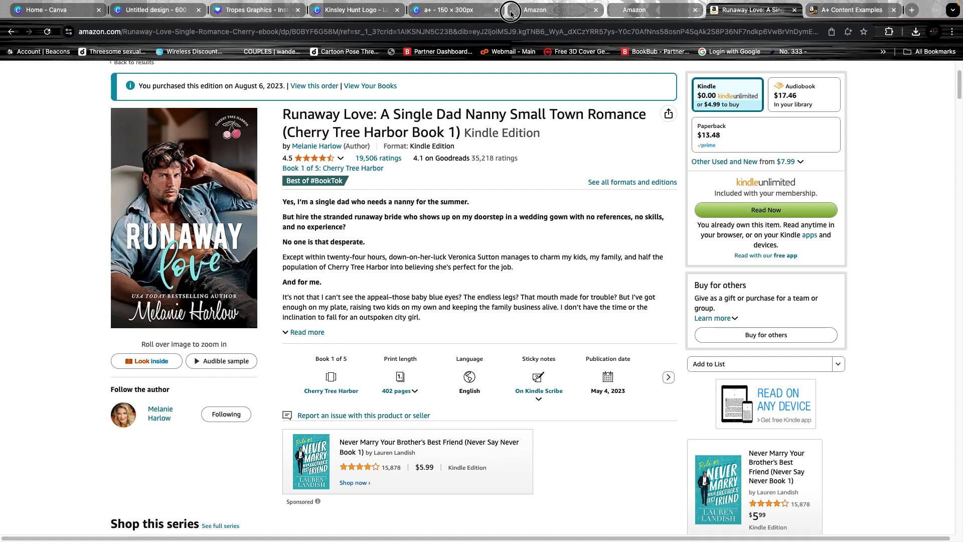
- Switch to the published Stolen Obsession A+ content in KDP and review its header banner and book comparison chart
left_click(557, 12)
left_click(635, 12)
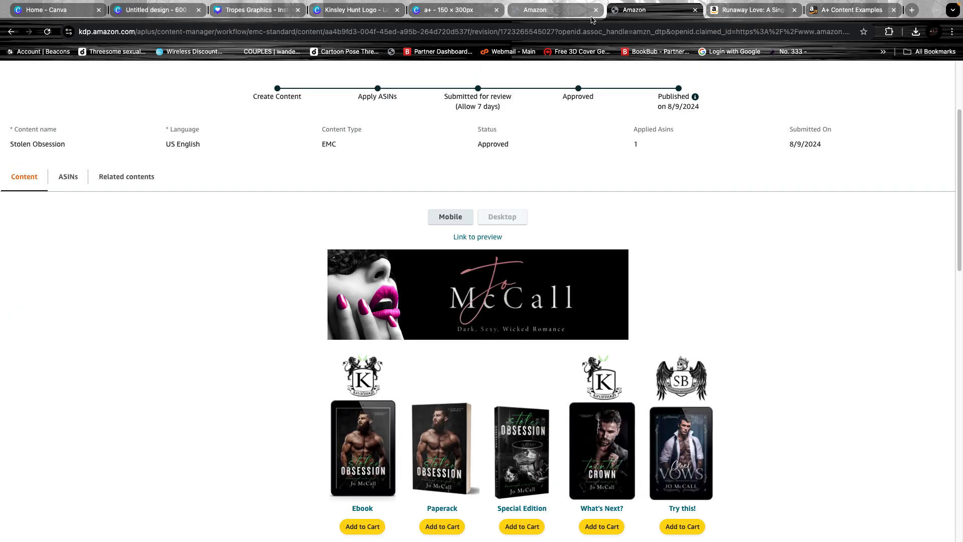
scroll(849, 313, "down", 3)
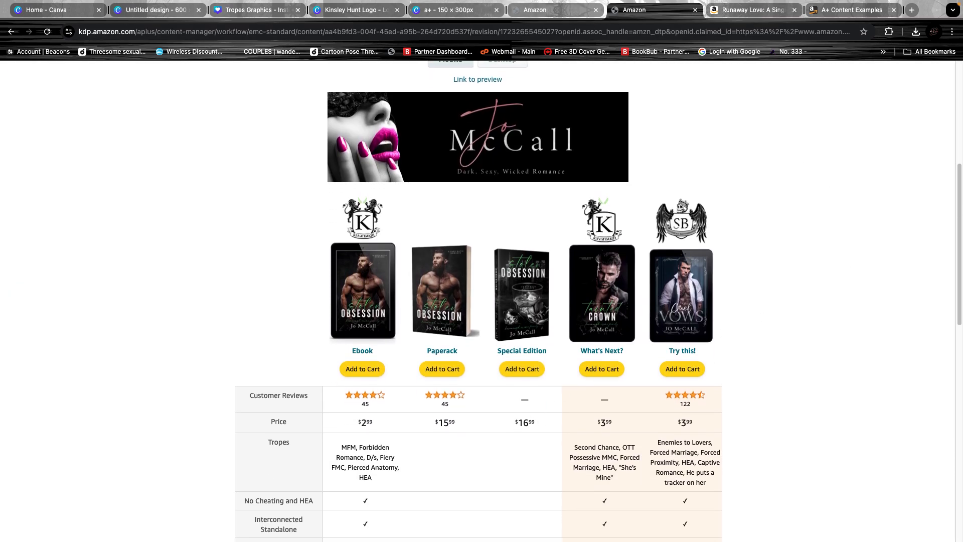
scroll(786, 439, "down", 1)
scroll(639, 346, "up", 4)
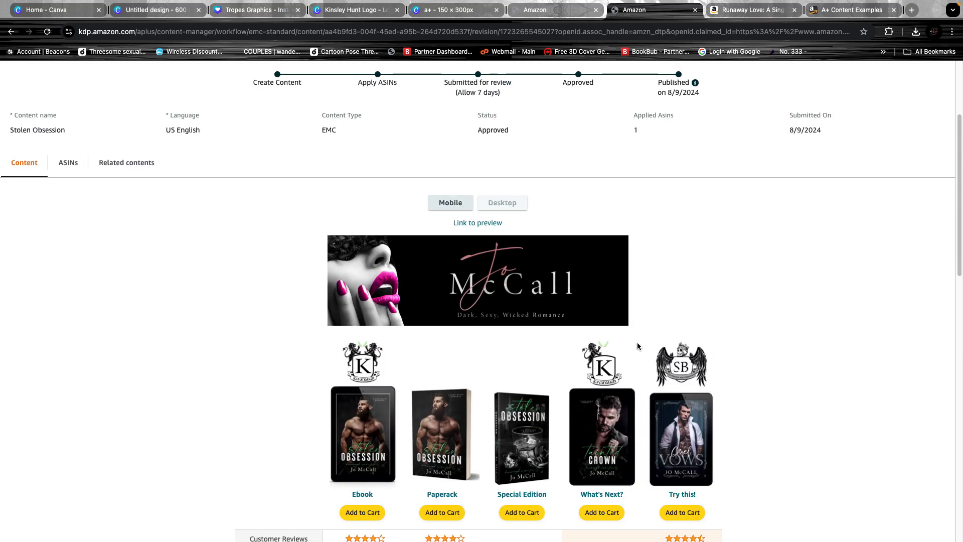
scroll(690, 367, "down", 5)
scroll(682, 386, "up", 8)
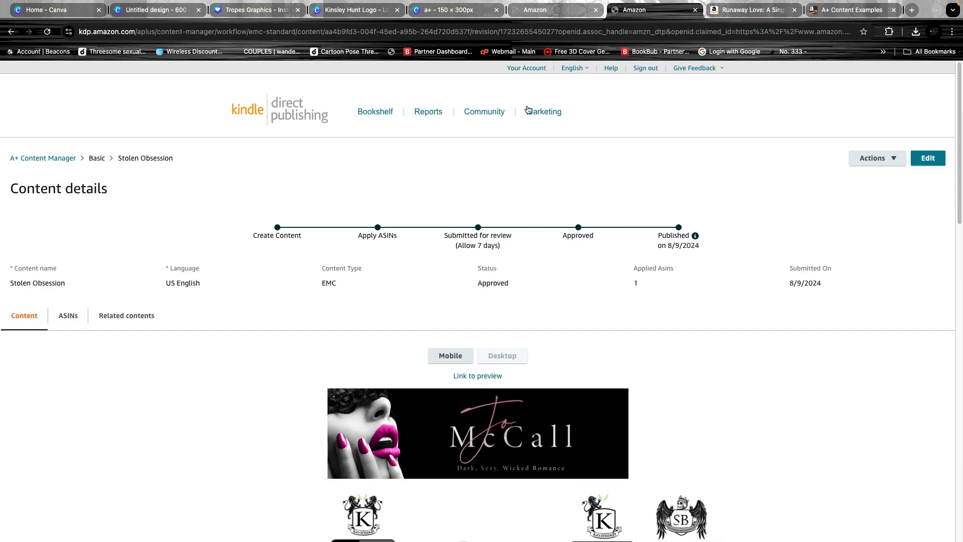
- Switch to the a+ 150 × 300 px design in Canva and look at its Shattered Revelations page and the resize options
left_click(541, 10)
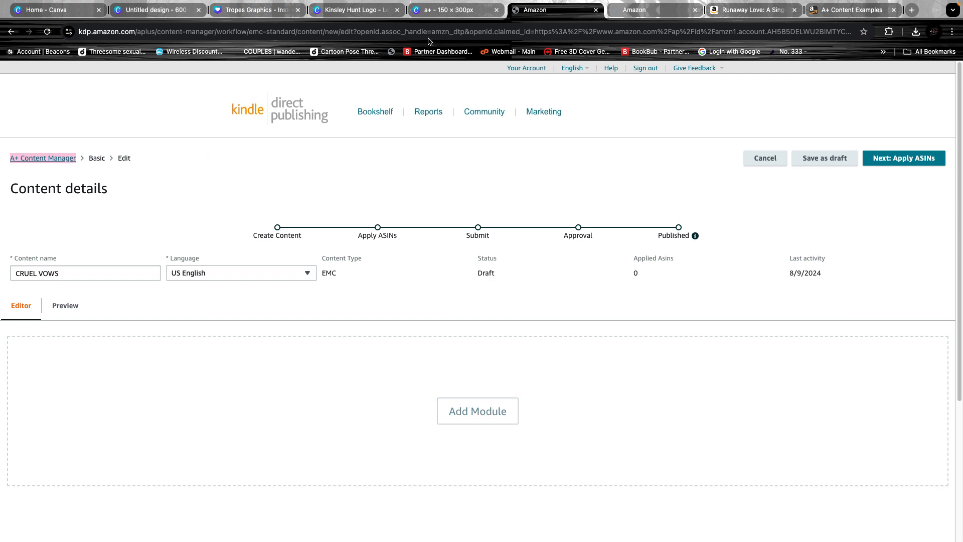
left_click(449, 11)
left_click(582, 177)
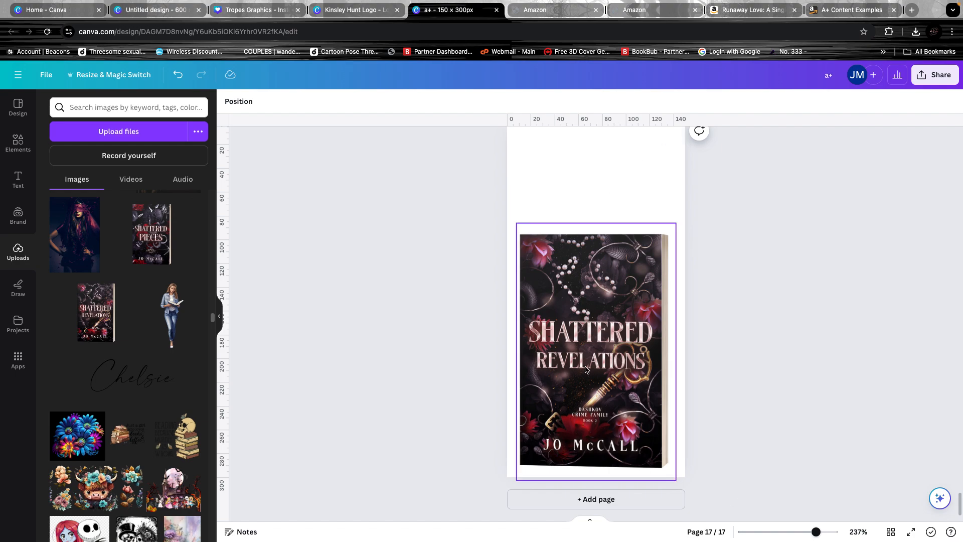
scroll(585, 370, "up", 3)
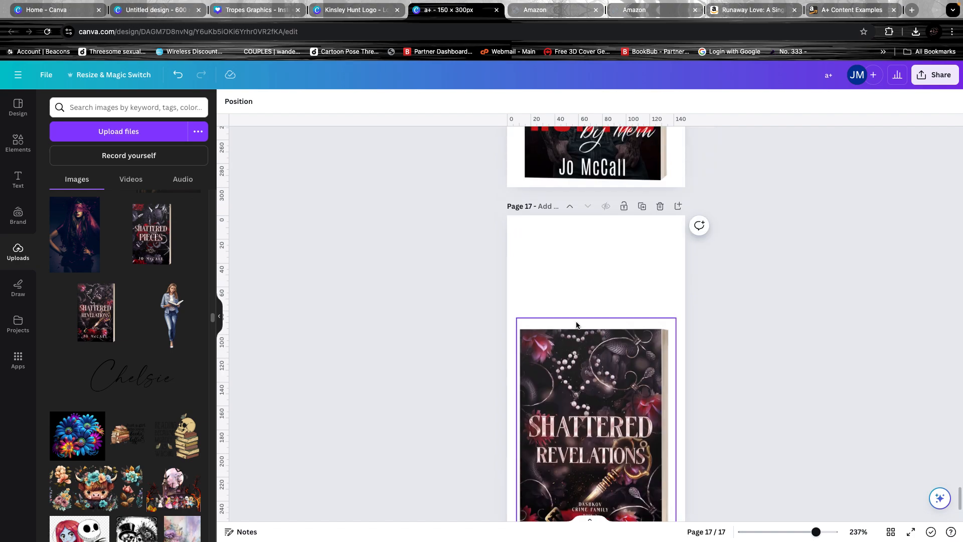
left_click(129, 81)
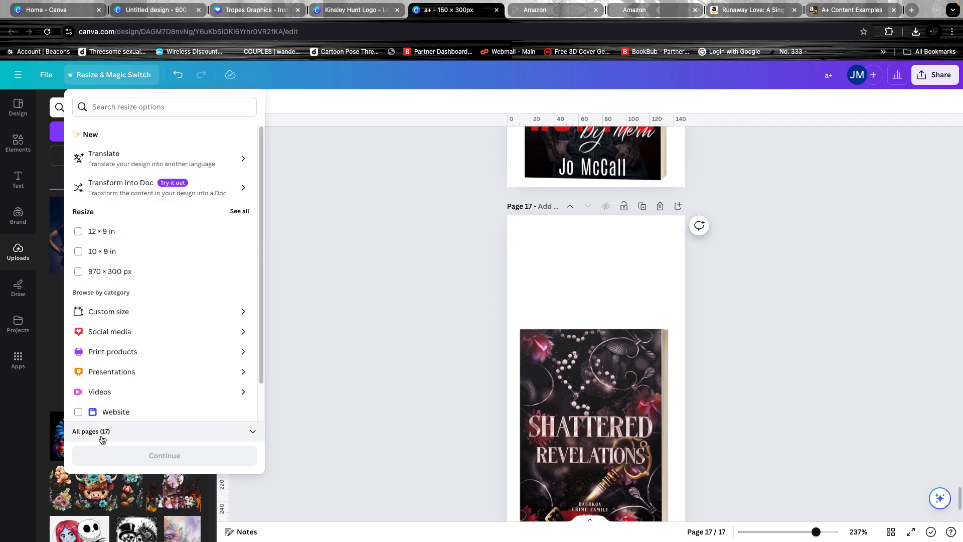
left_click(433, 157)
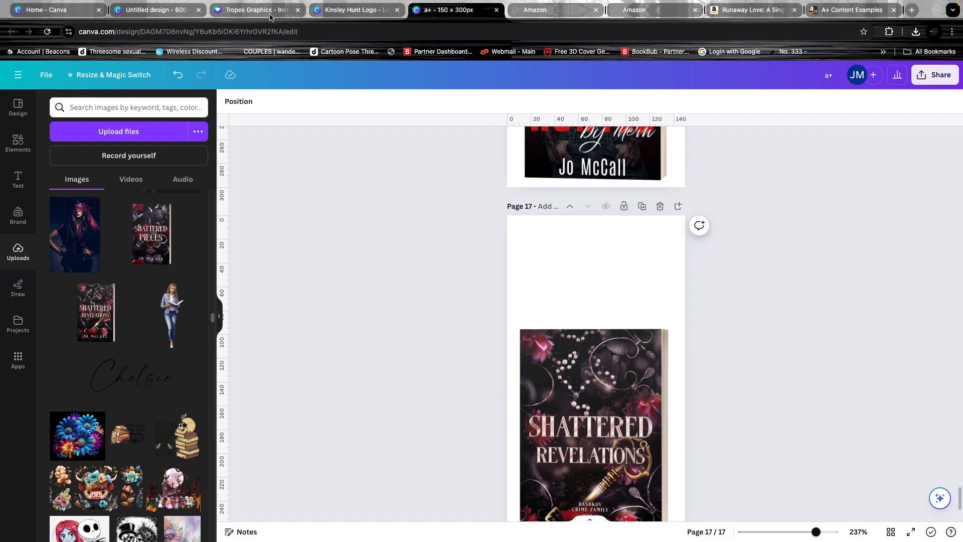
- View the 600 × 180 px logo banner design in Canva, and look through the recent designs on the home page
left_click(142, 15)
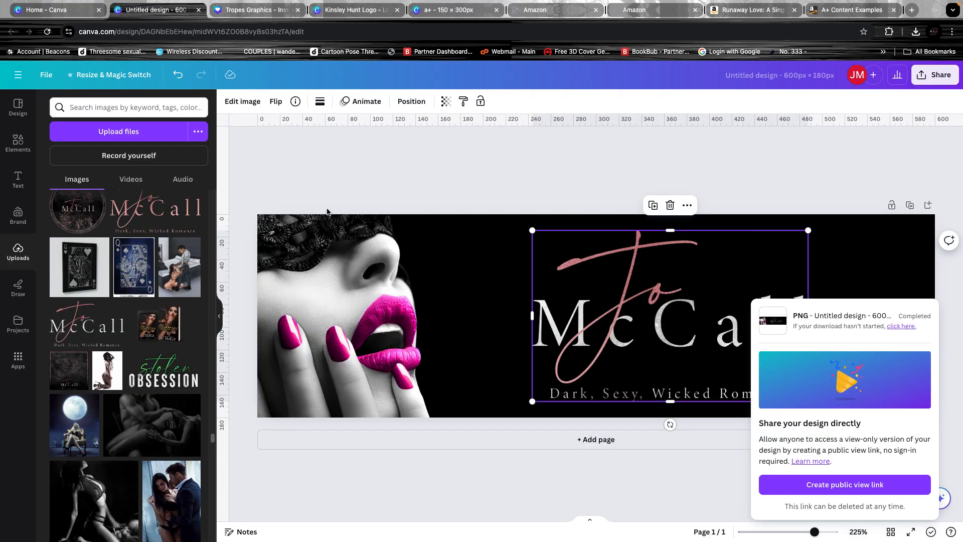
left_click(480, 174)
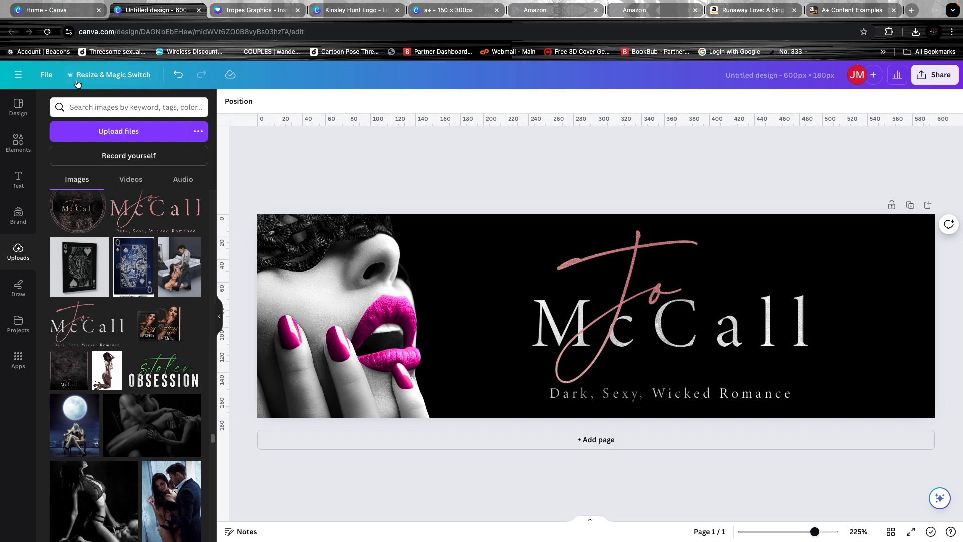
left_click(66, 15)
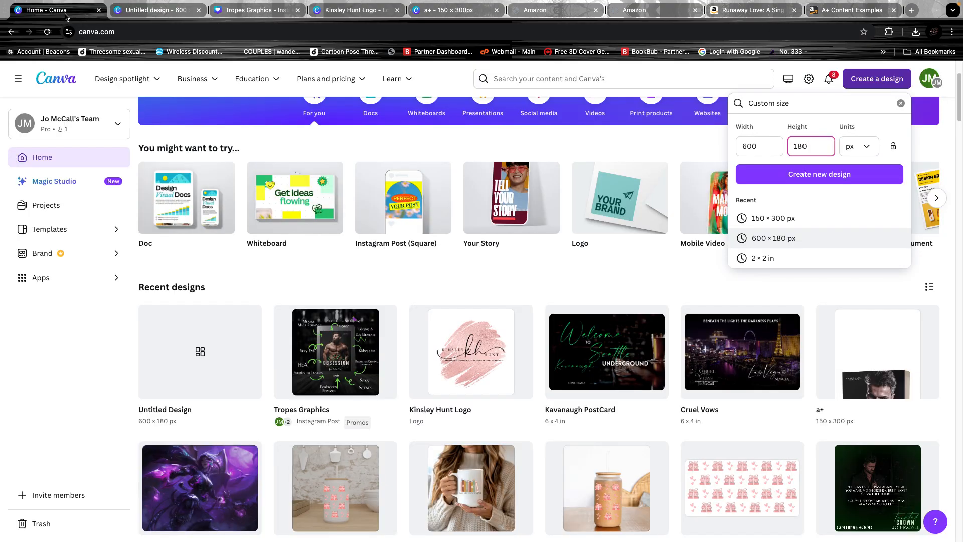
scroll(403, 337, "down", 4)
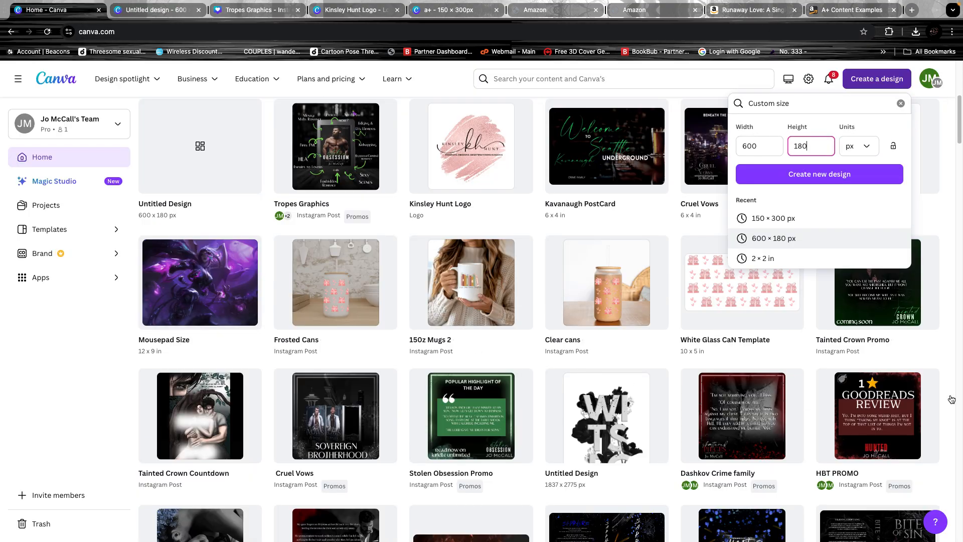
scroll(665, 515, "down", 4)
left_click(572, 436)
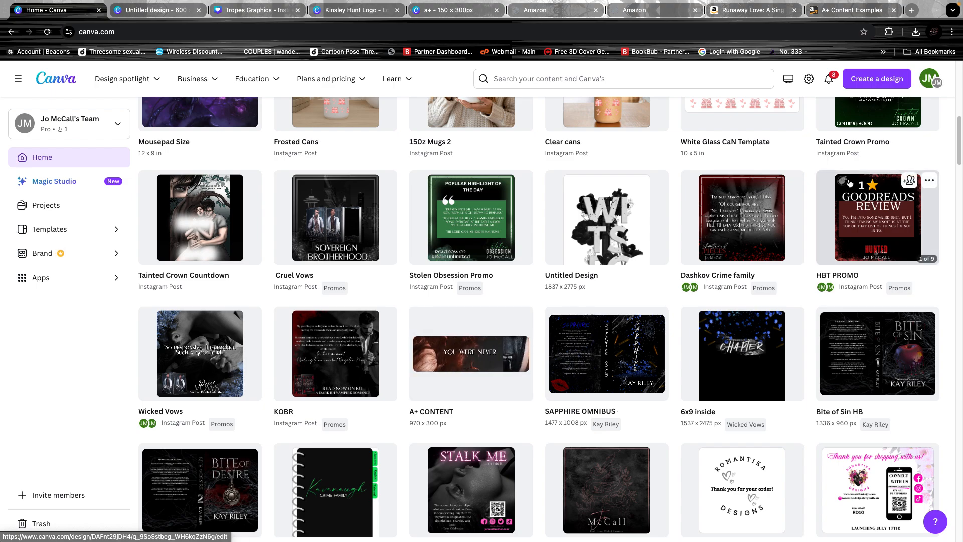
- Switch to the CRUEL VOWS draft in KDP's A+ Content Manager and add a Standard Company Logo module
left_click(573, 8)
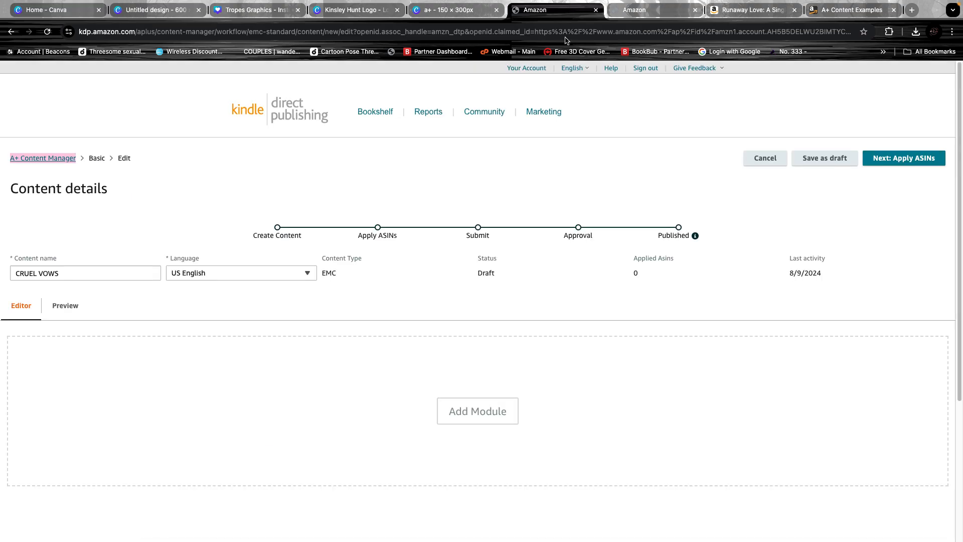
left_click(501, 435)
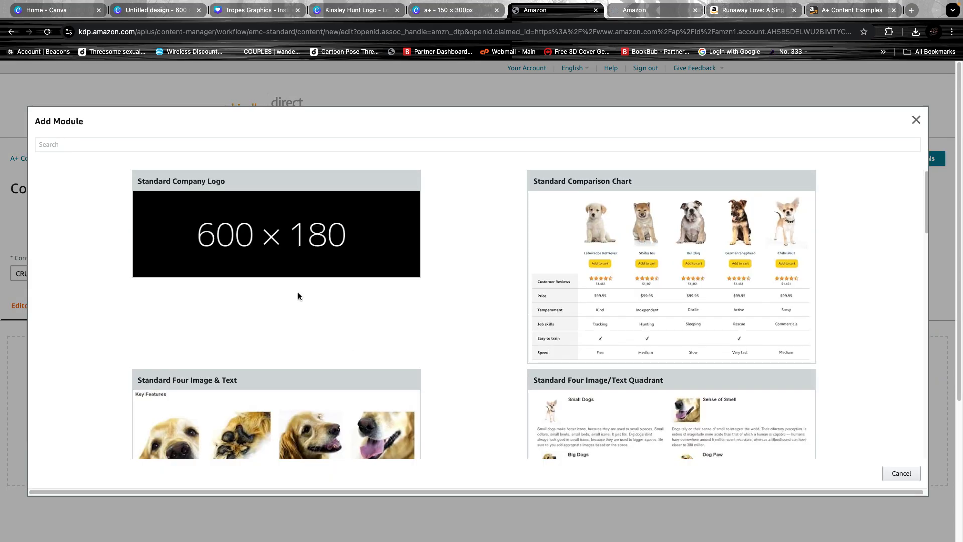
left_click(297, 293)
scroll(470, 393, "down", 4)
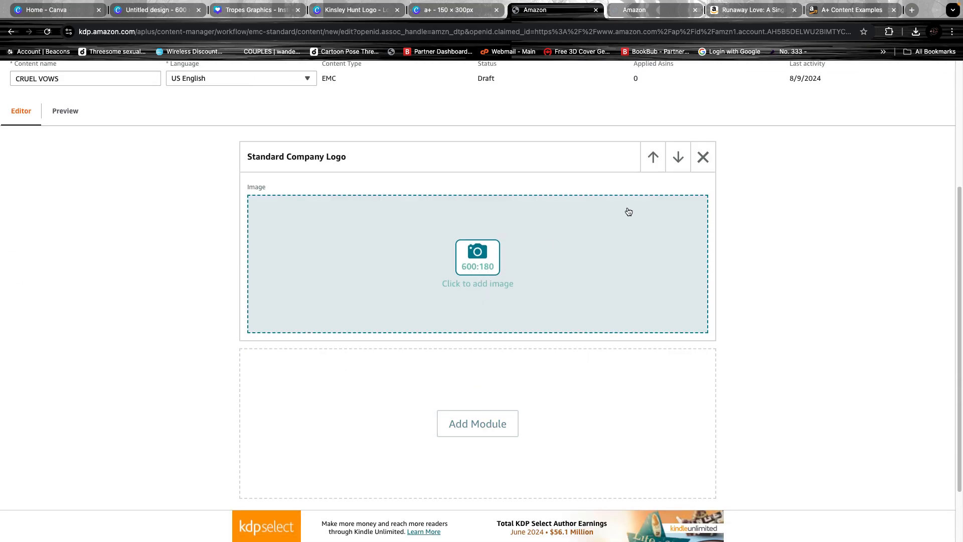
- Remove the Standard Company Logo module from the CRUEL VOWS draft and add a Standard Comparison Chart module instead
left_click(702, 158)
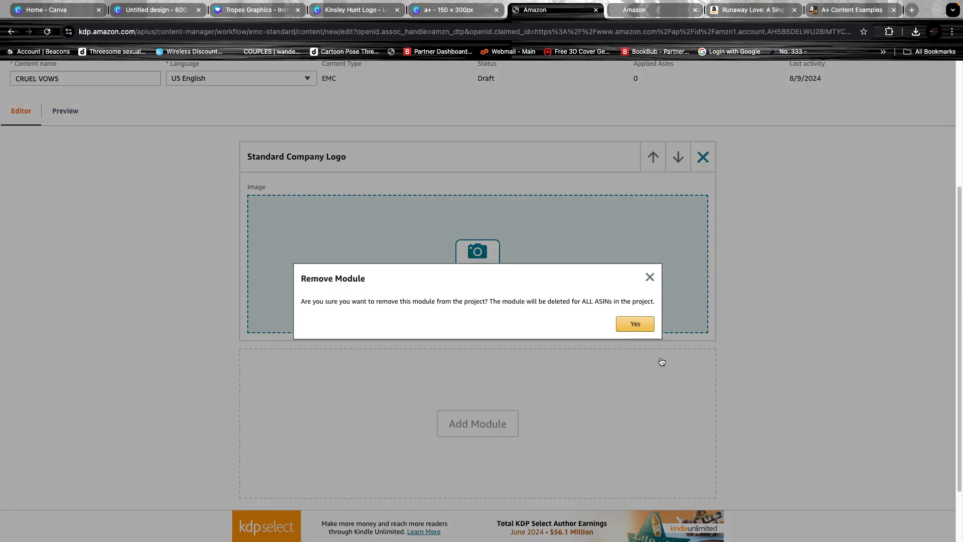
left_click(633, 324)
left_click(467, 217)
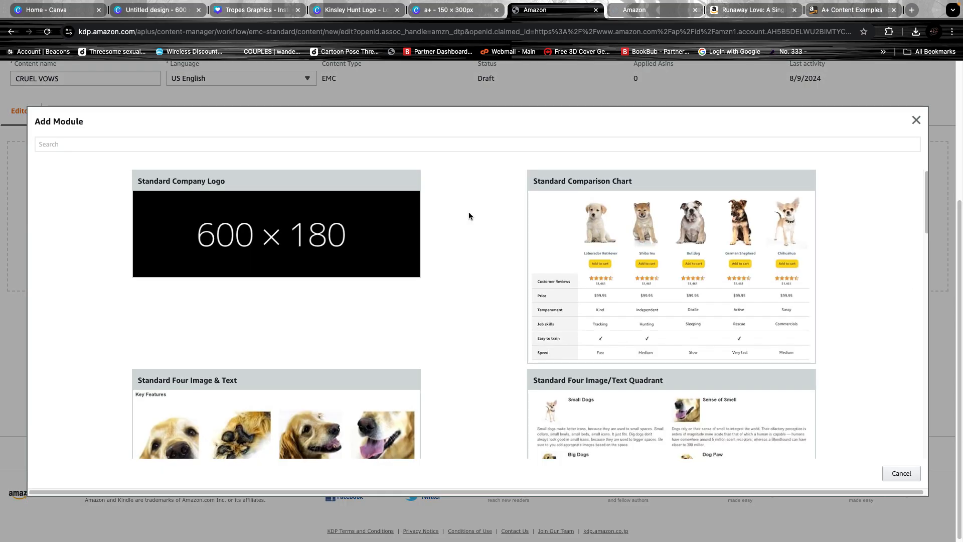
scroll(472, 349, "down", 2)
scroll(474, 342, "up", 3)
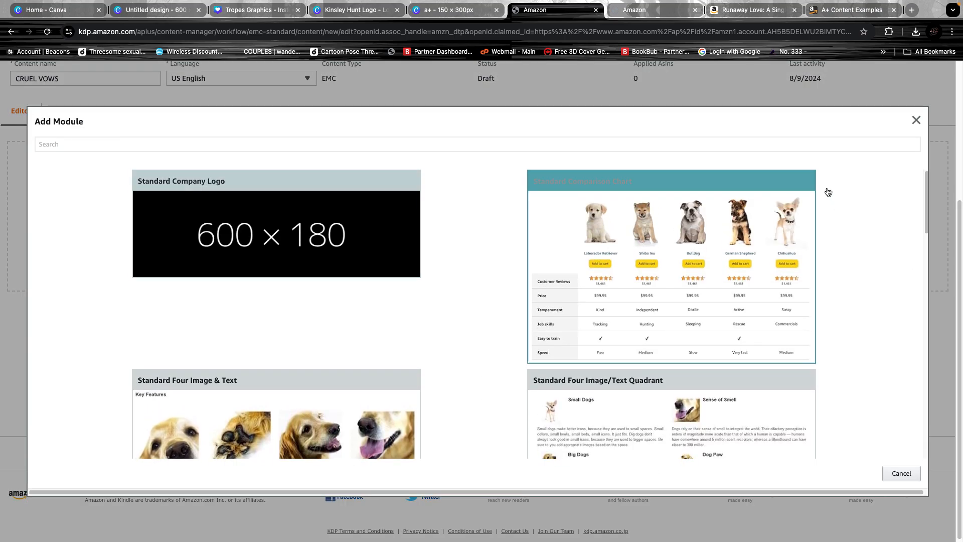
scroll(451, 362, "down", 2)
left_click(642, 217)
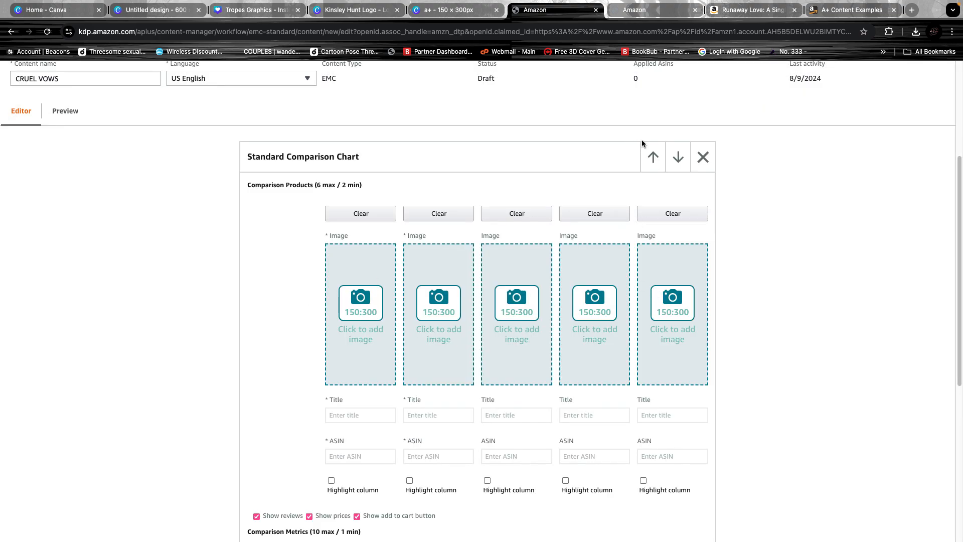
- Title the five comparison chart columns Ebook, Paperback, Special Edition, What's Next? and More Mafia
scroll(385, 332, "down", 1)
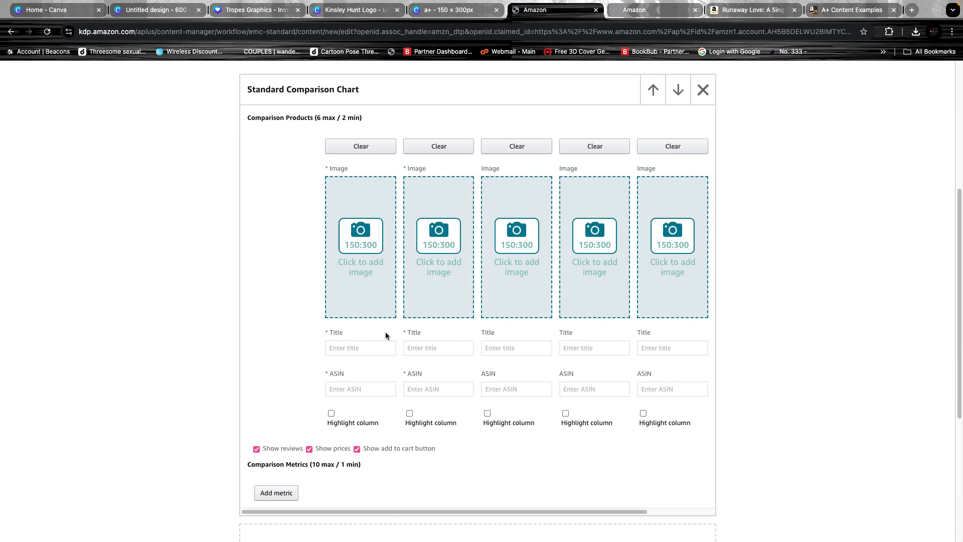
left_click(347, 350)
type("Ebook")
key("Tab")
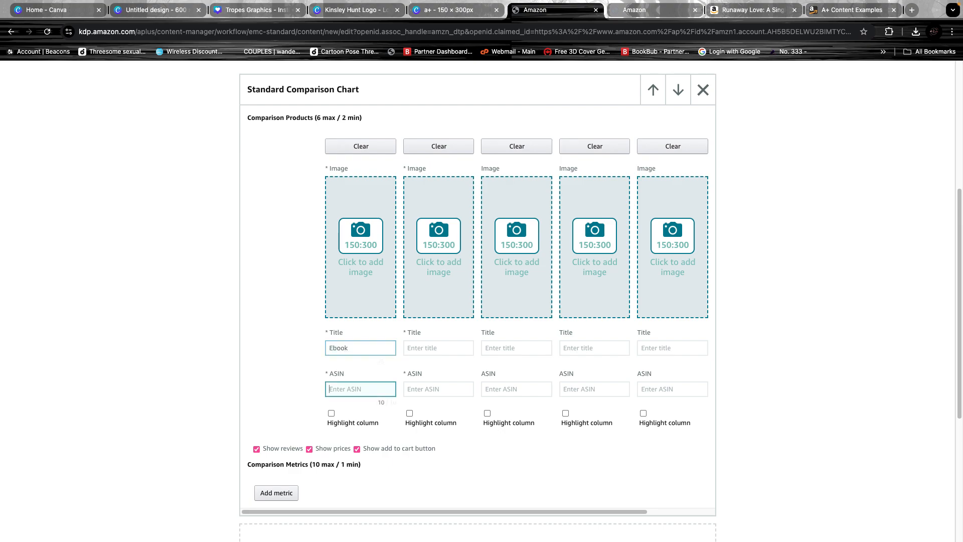
type("P")
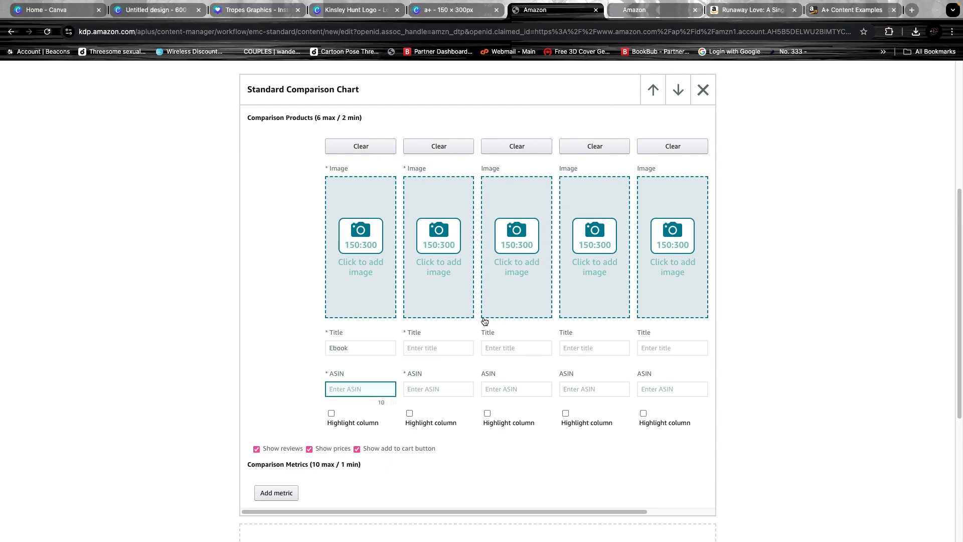
left_click(439, 354)
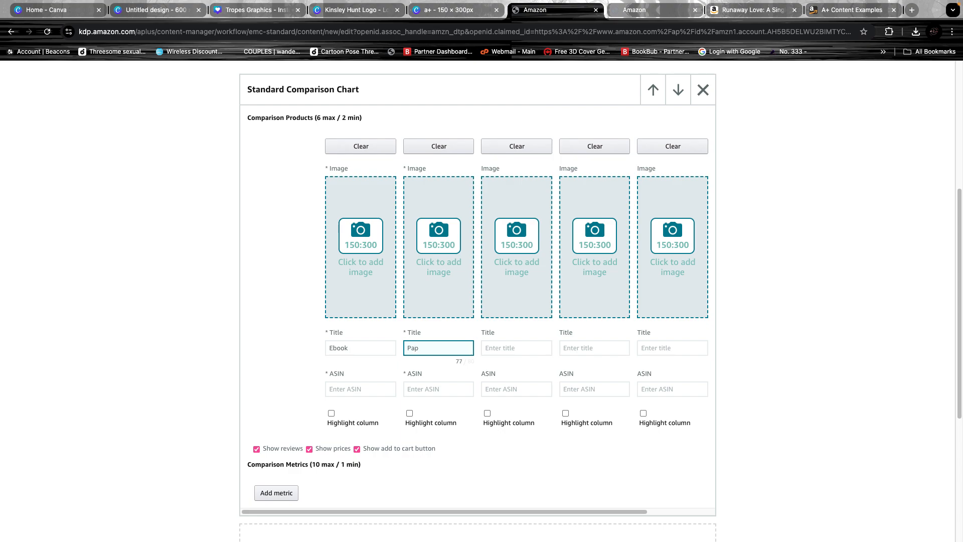
type("Paperback")
key("Tab")
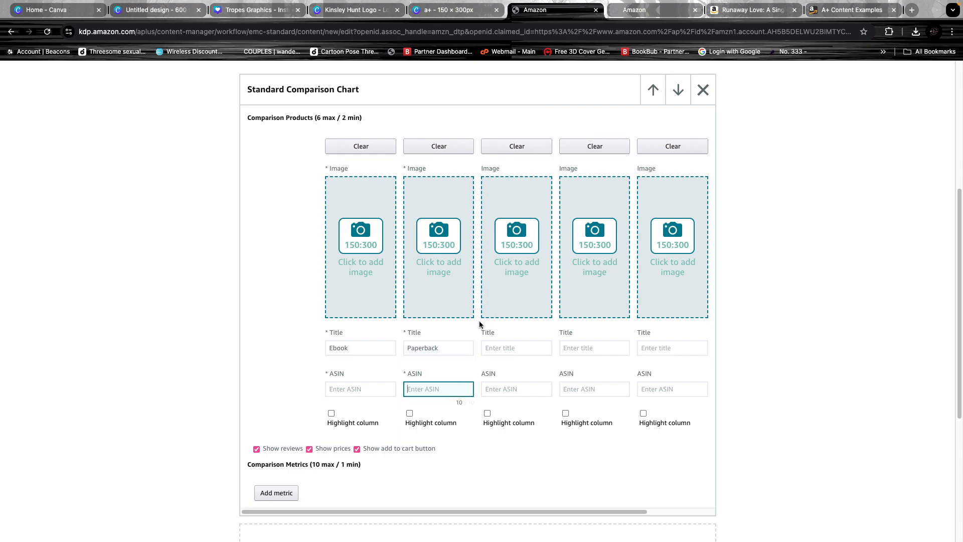
left_click(510, 347)
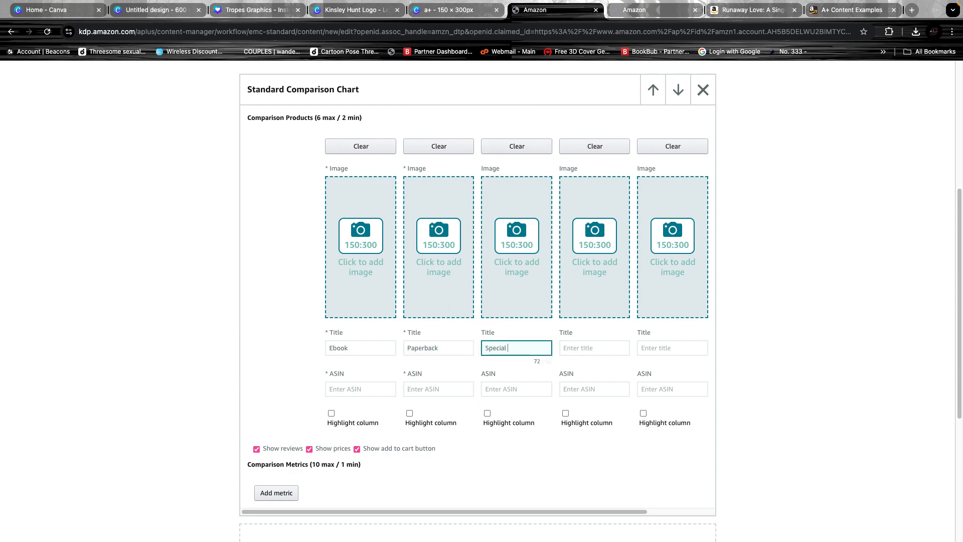
left_click(578, 346)
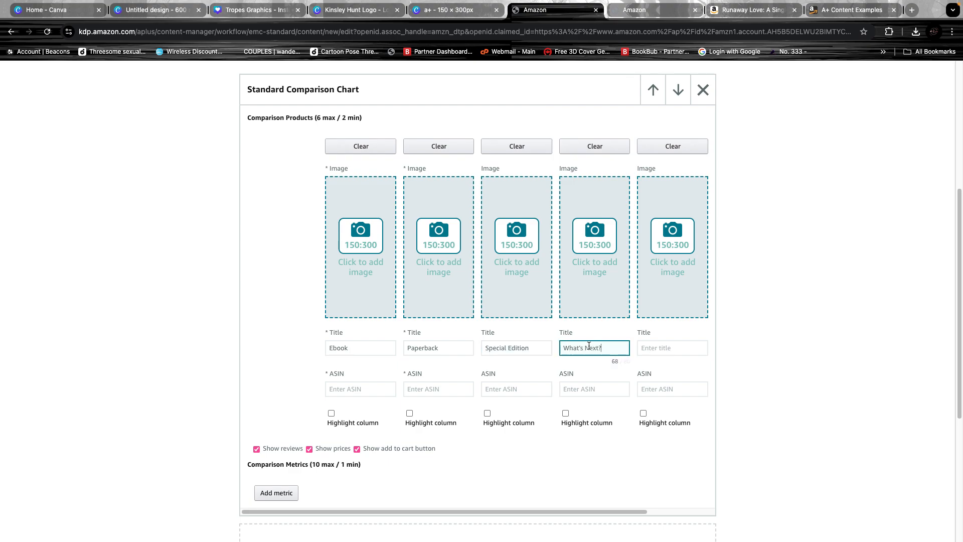
left_click(654, 348)
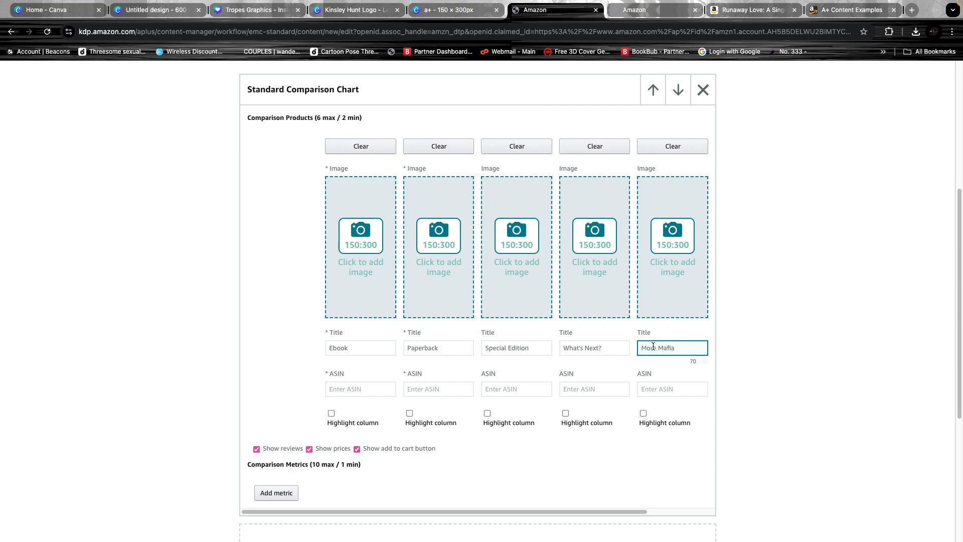
left_click(814, 319)
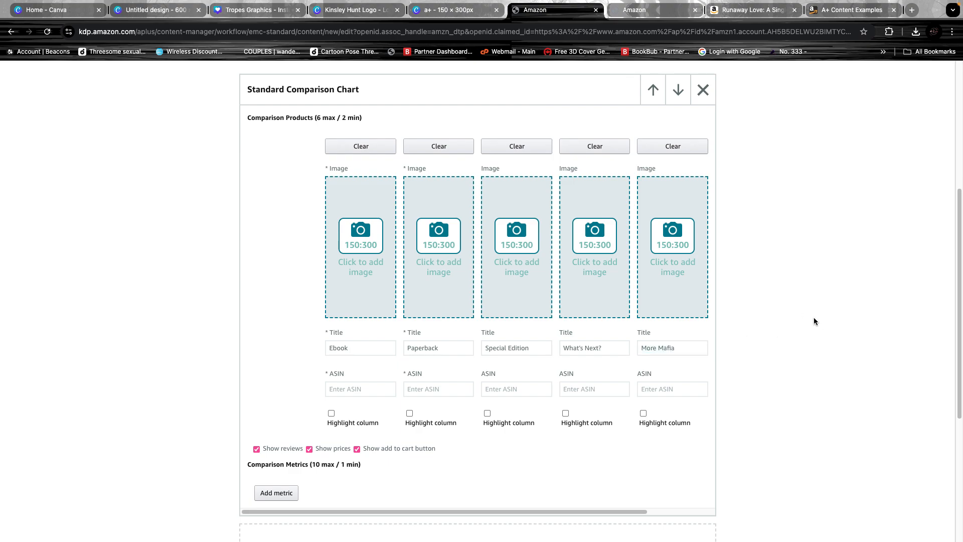
- Highlight the What's Next? and More Mafia columns, and keep the add to cart button option enabled
left_click(566, 413)
scroll(303, 470, "down", 1)
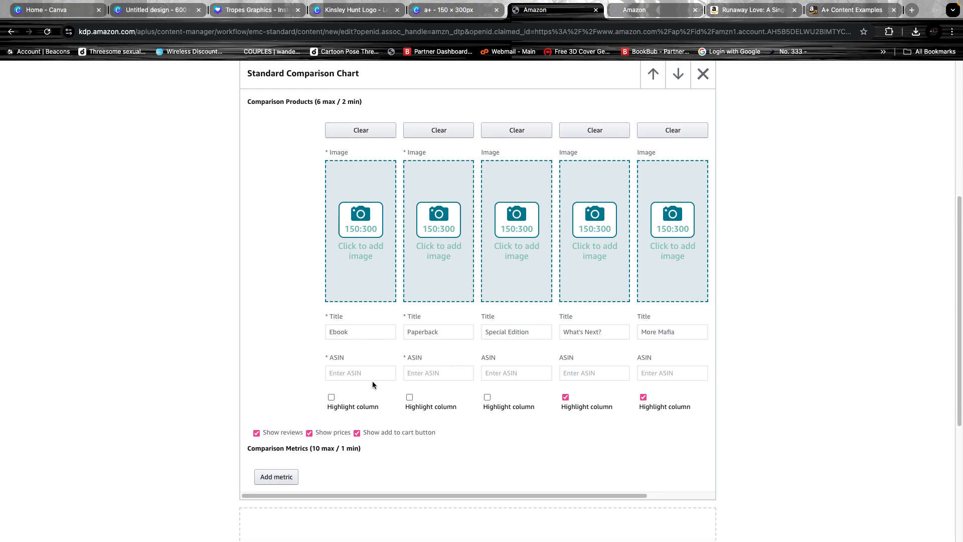
scroll(372, 381, "down", 3)
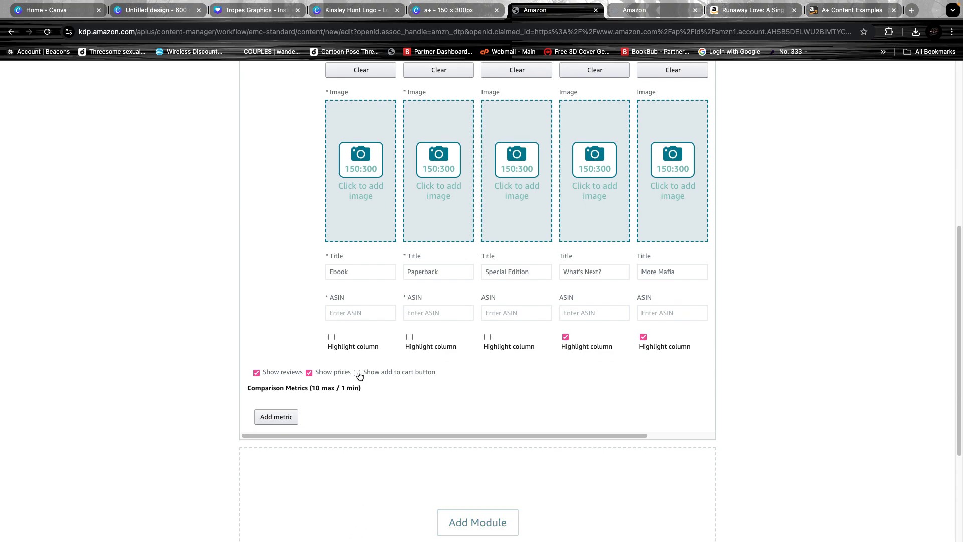
left_click(357, 373)
scroll(533, 435, "up", 2)
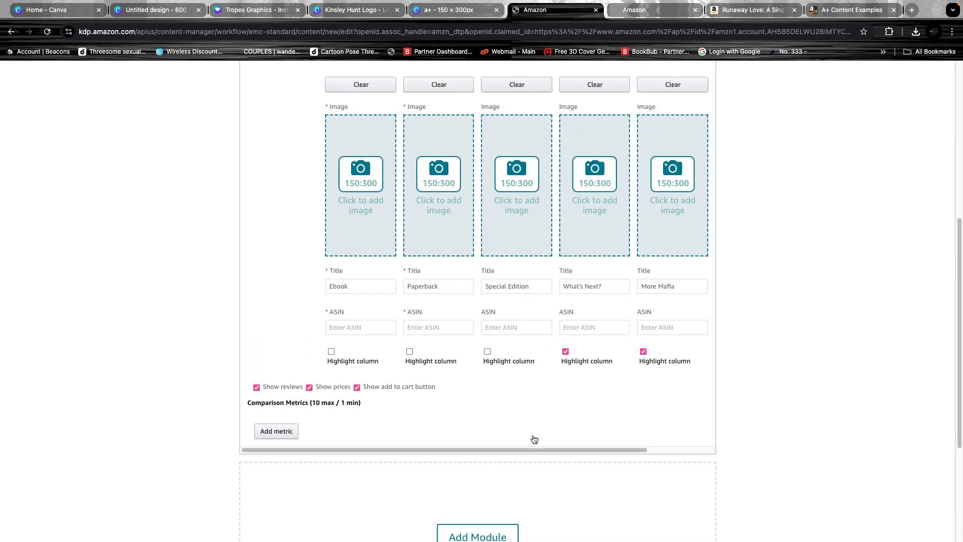
scroll(556, 401, "up", 3)
scroll(538, 419, "down", 3)
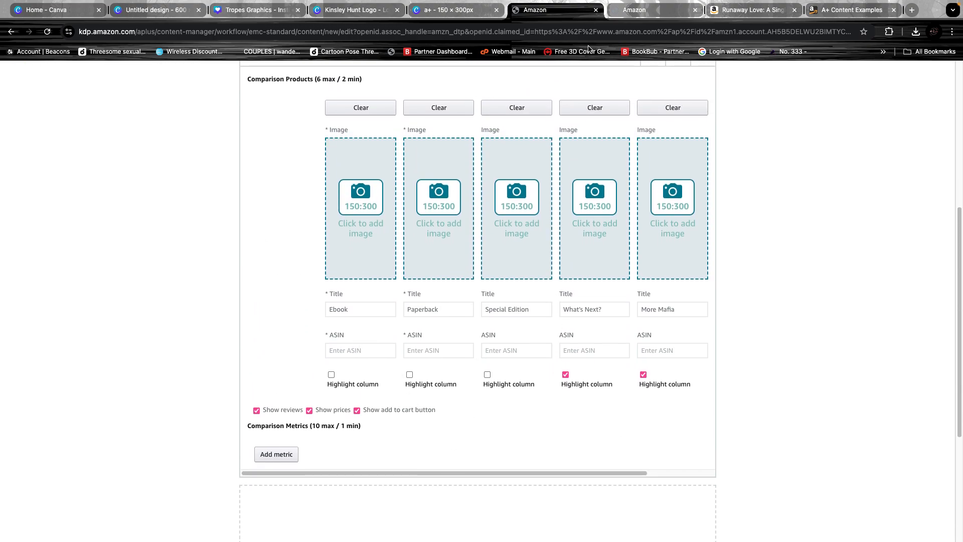
- Switch to the Runaway Love page on Amazon and search the Kindle Store for the Cruel Vows author's name
left_click(739, 13)
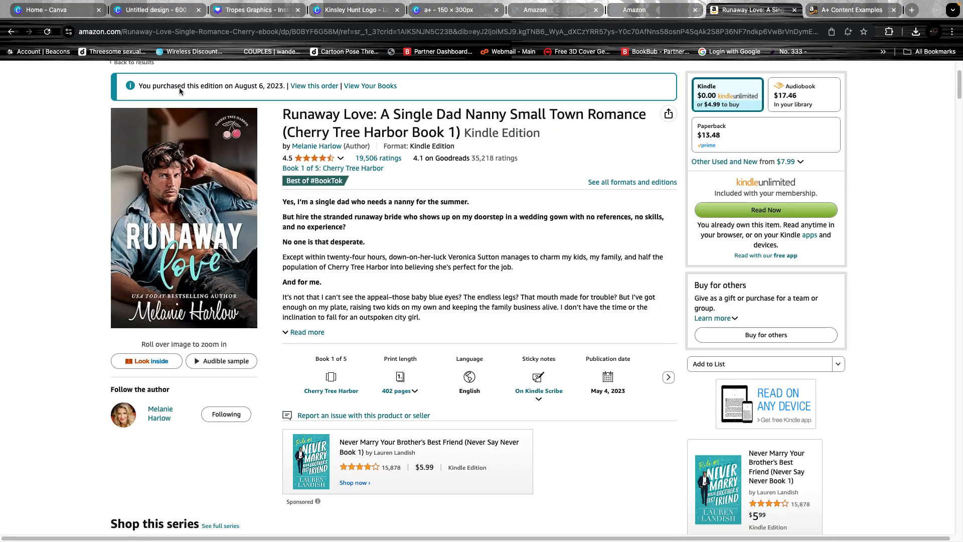
scroll(321, 201, "up", 3)
left_click(320, 95)
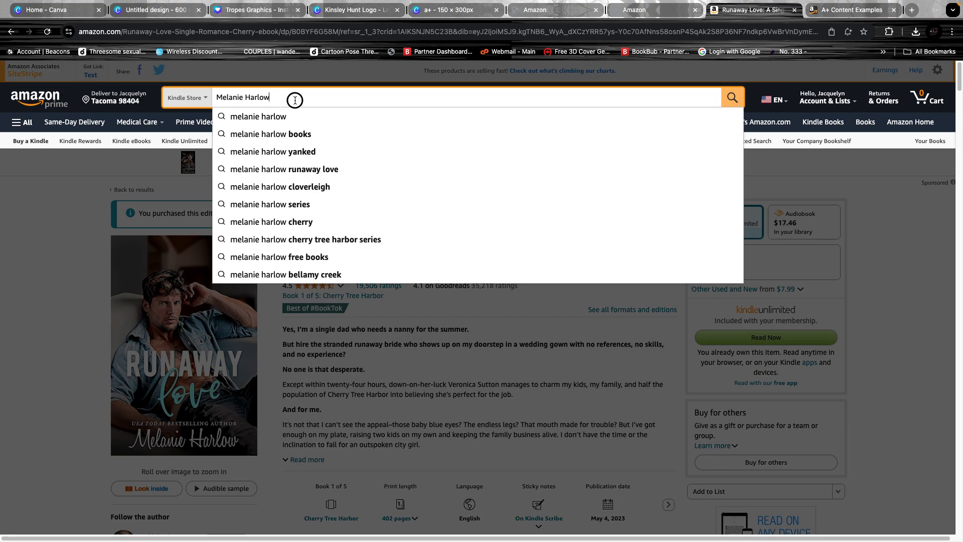
triple_click(301, 97)
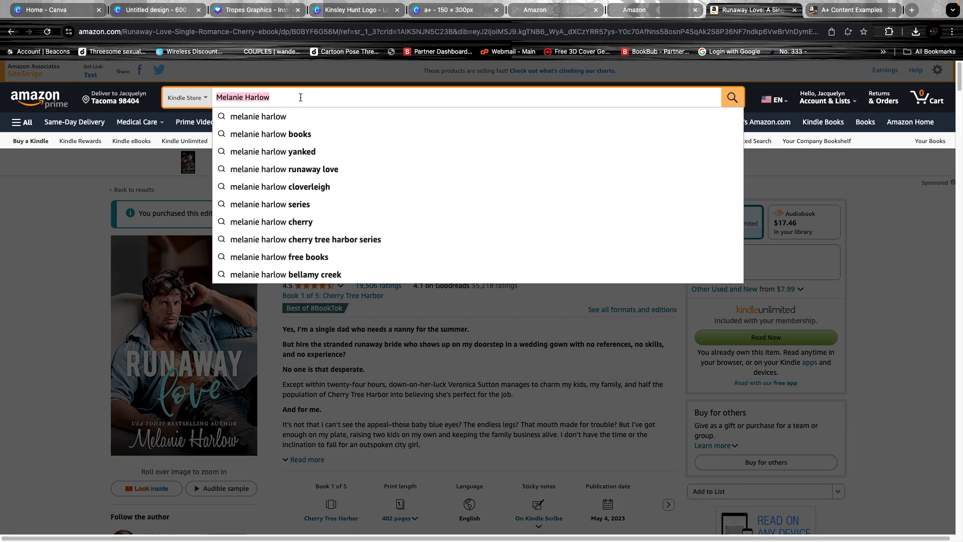
type("Jo McCall")
key("Return")
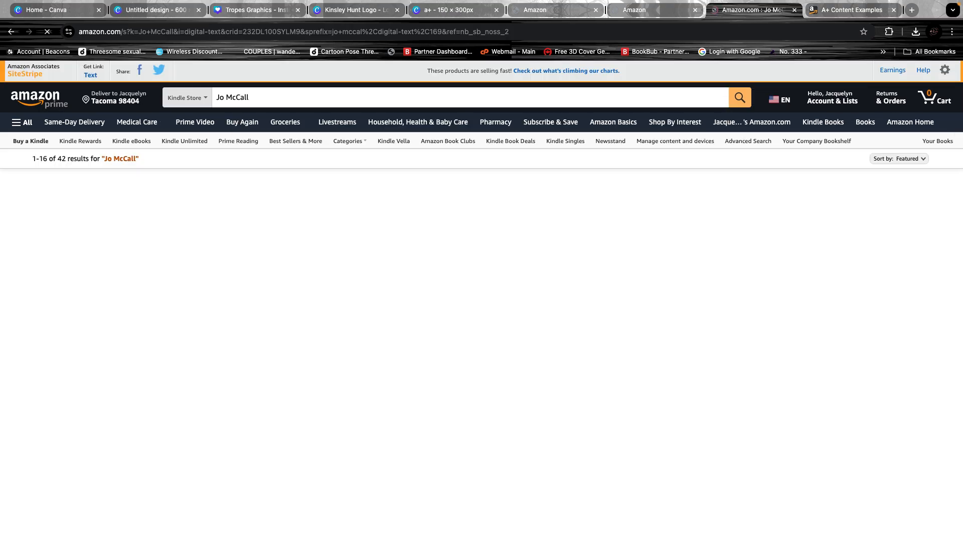
- Open the Cruel Vows Kindle edition in a new tab and copy the ASIN from its product details
scroll(700, 438, "down", 5)
scroll(558, 383, "down", 15)
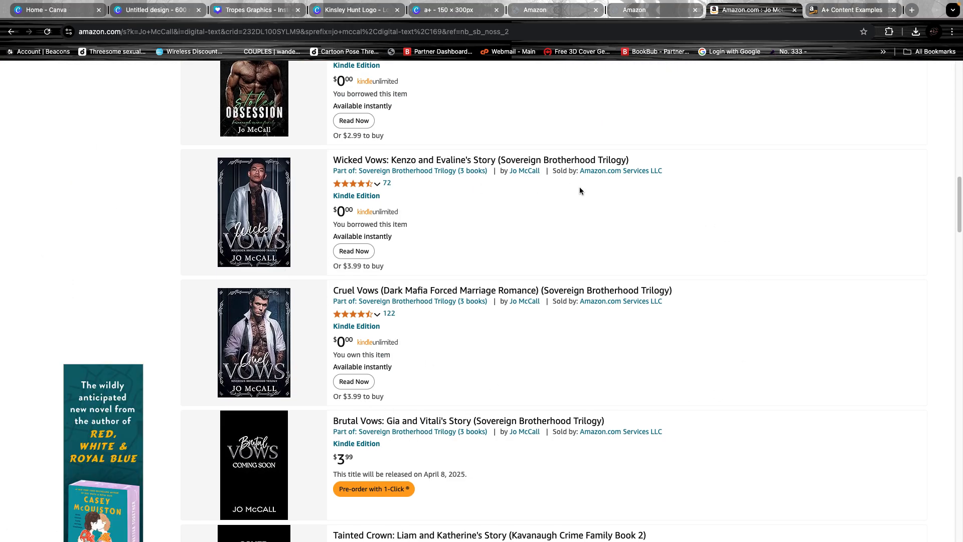
right_click(383, 287)
left_click(404, 295)
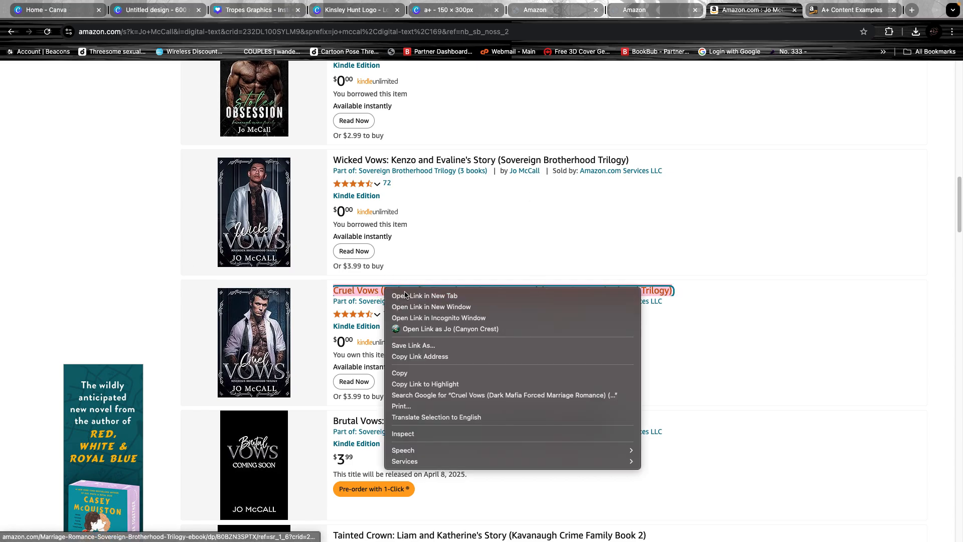
left_click(767, 10)
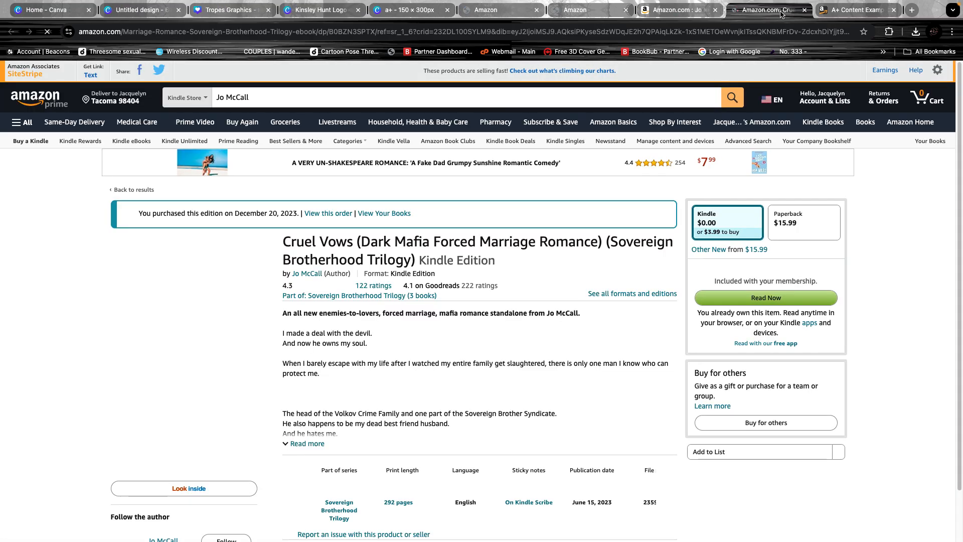
scroll(329, 420, "down", 20)
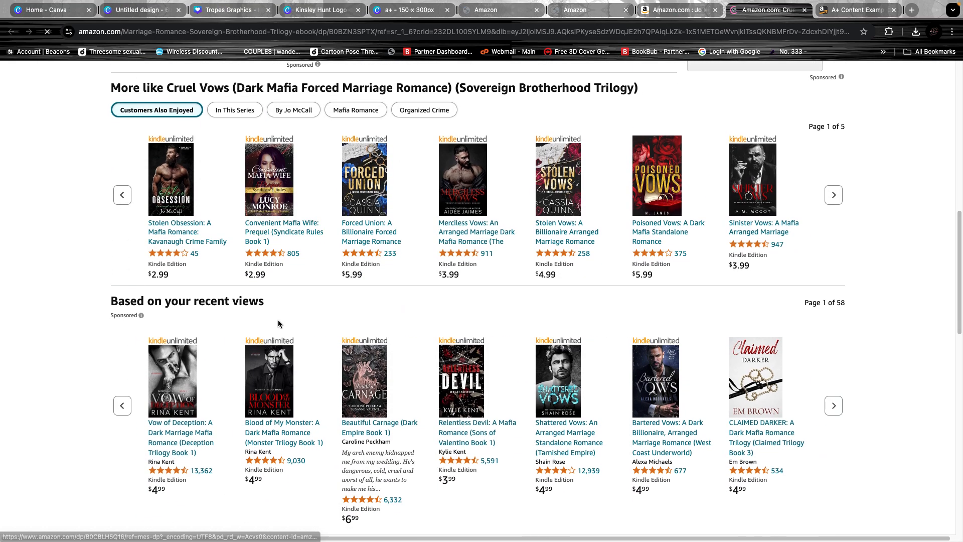
left_click_drag(147, 232, 185, 232)
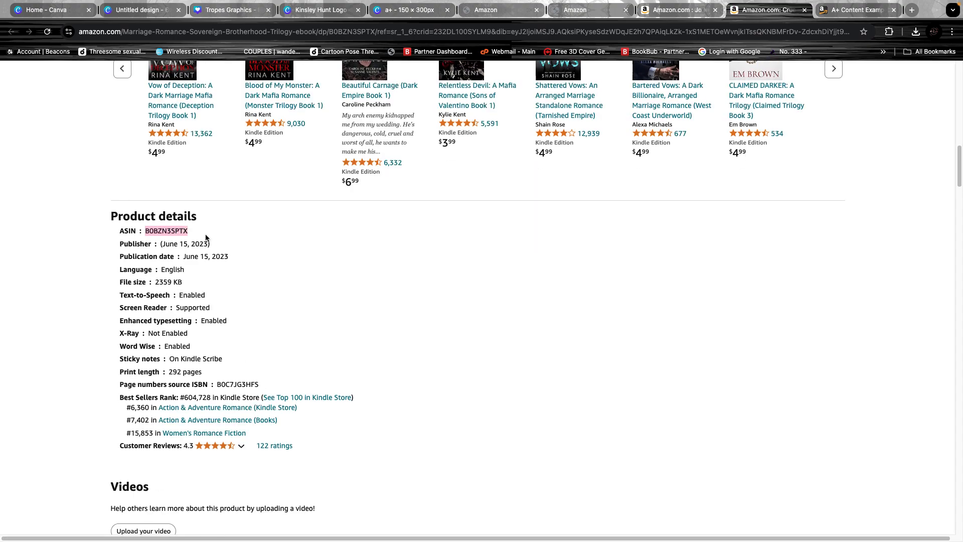
- Switch back to the CRUEL VOWS draft in KDP and enter B0BZN3SPTX as the Ebook column's ASIN
left_click(242, 16)
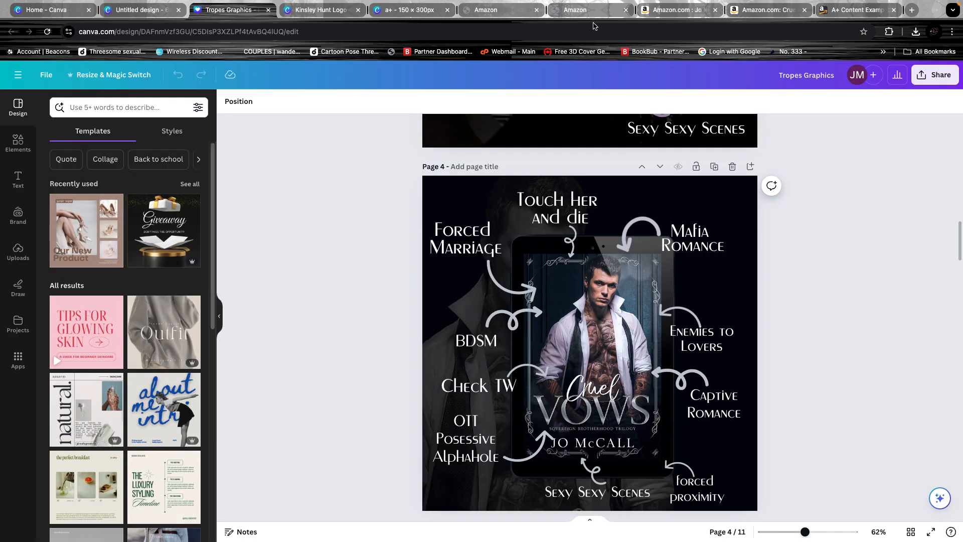
left_click(581, 11)
left_click(502, 15)
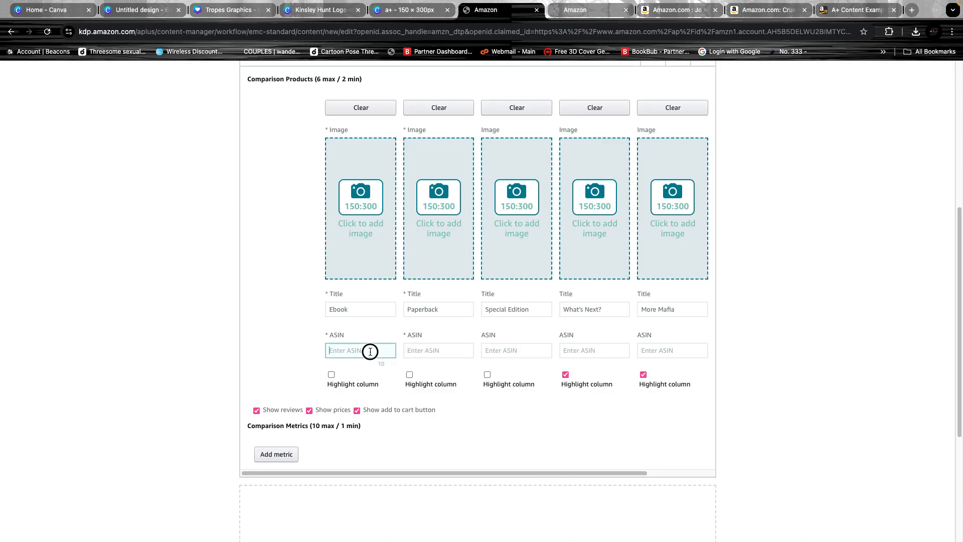
type("B0BZN3SPTX")
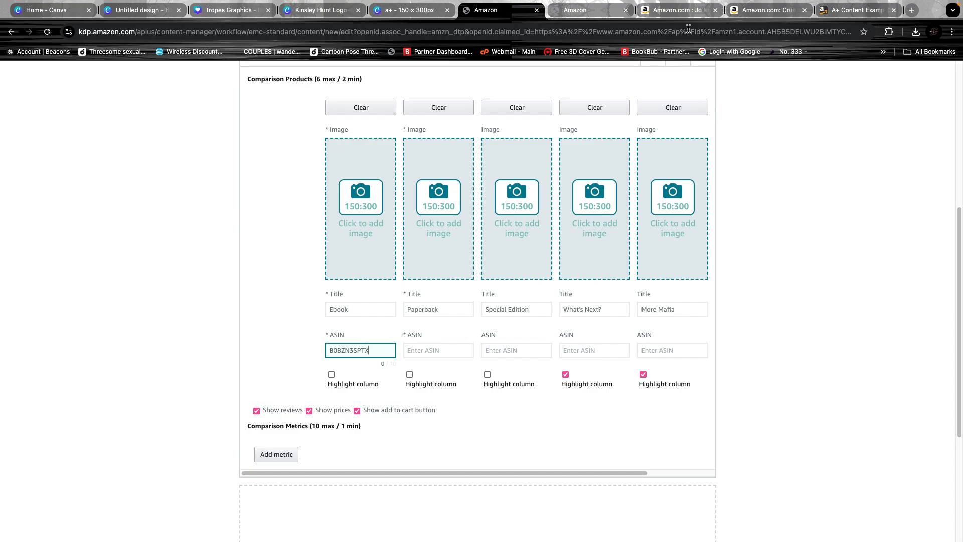
- Switch to the Amazon search results and open the Cruel Vows author's store page
left_click(694, 12)
left_click(737, 14)
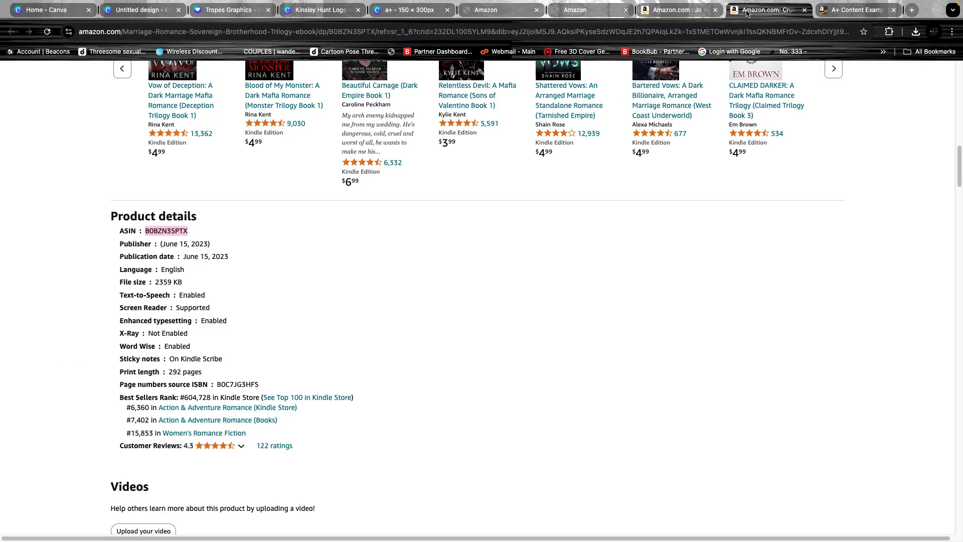
left_click(704, 15)
left_click(460, 360)
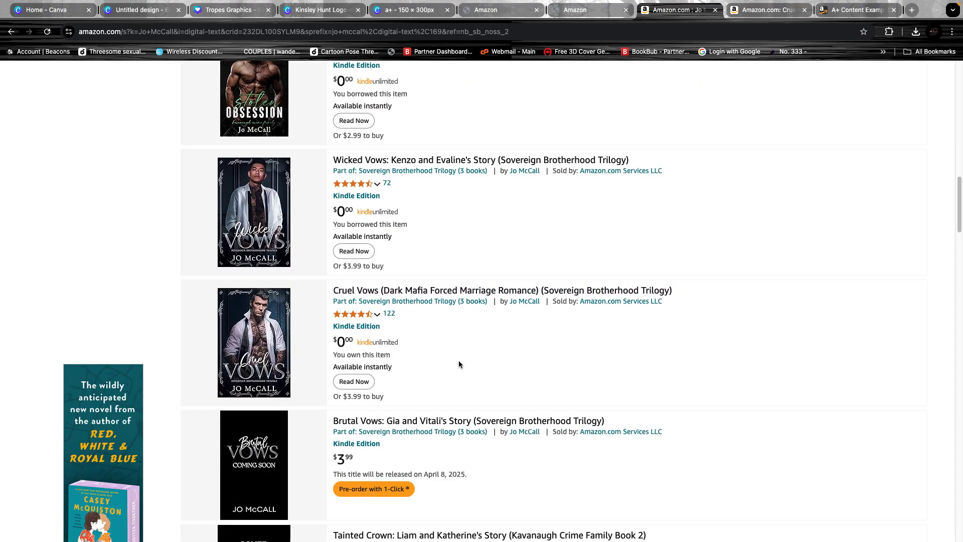
left_click(524, 302)
- Switch to the Cruel Vows listing, select the Paperback edition and copy the ASIN from its product details
left_click(776, 10)
scroll(530, 248, "up", 20)
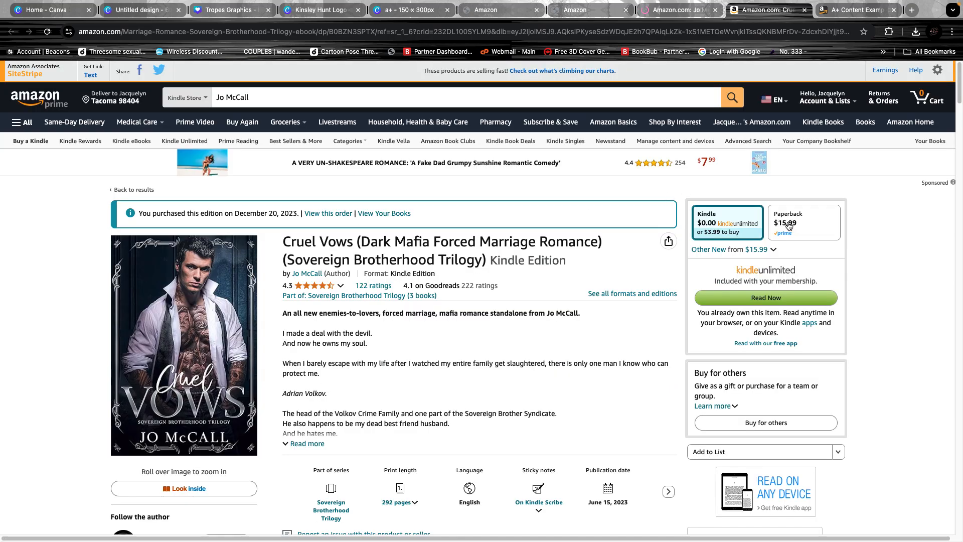
left_click(789, 226)
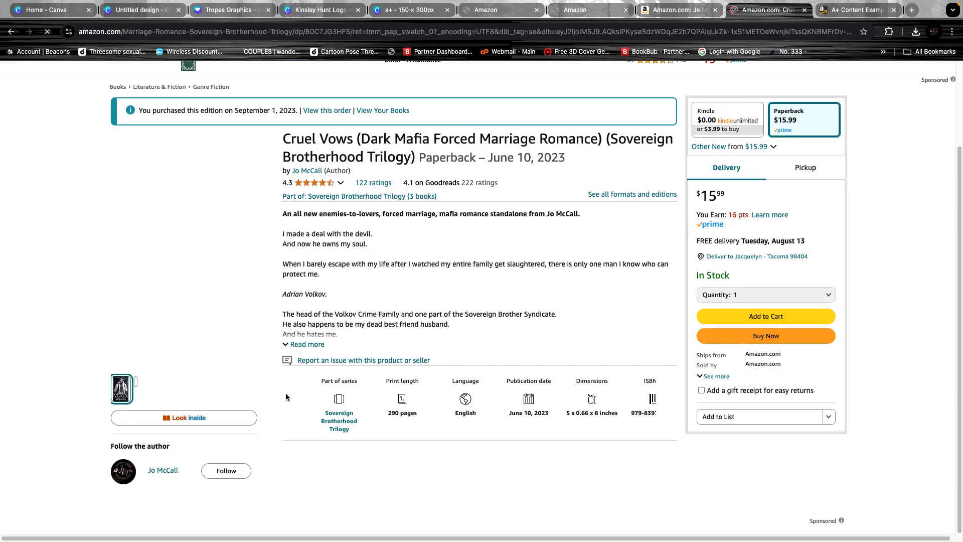
scroll(285, 390, "down", 3)
scroll(265, 408, "down", 10)
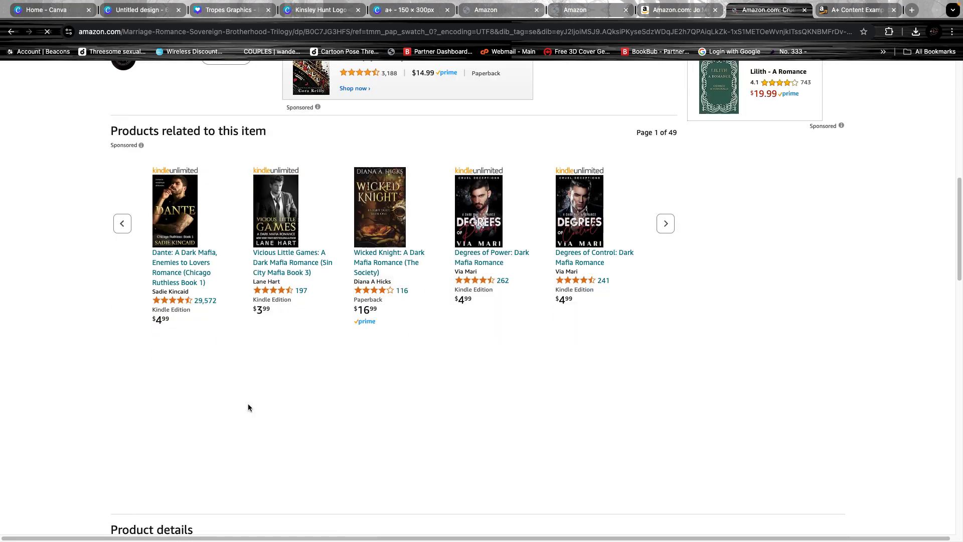
left_click_drag(147, 219, 193, 216)
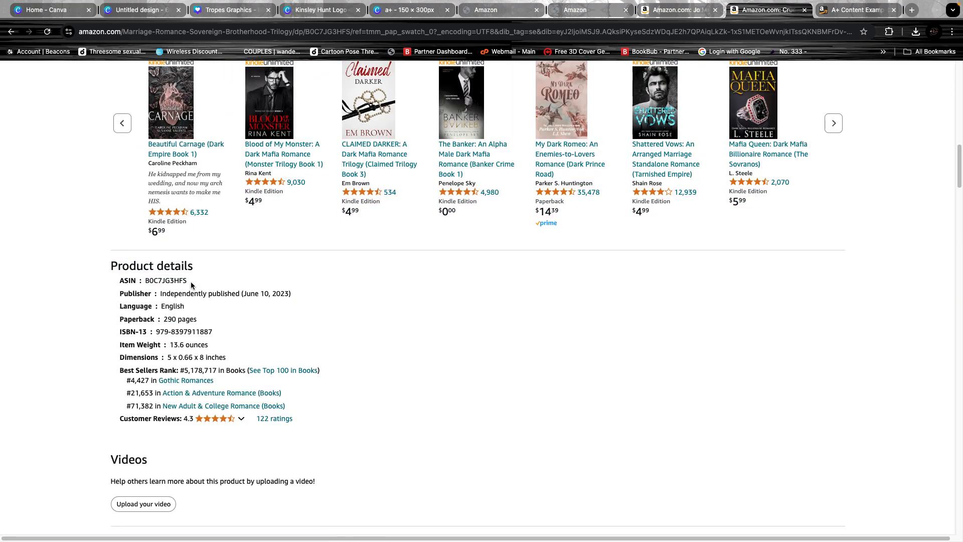
left_click_drag(188, 282, 153, 285)
key("super+c")
- Switch back to the A+ content draft in KDP and enter B0C7JG3HFS as the Paperback column's ASIN
left_click(502, 10)
left_click(433, 350)
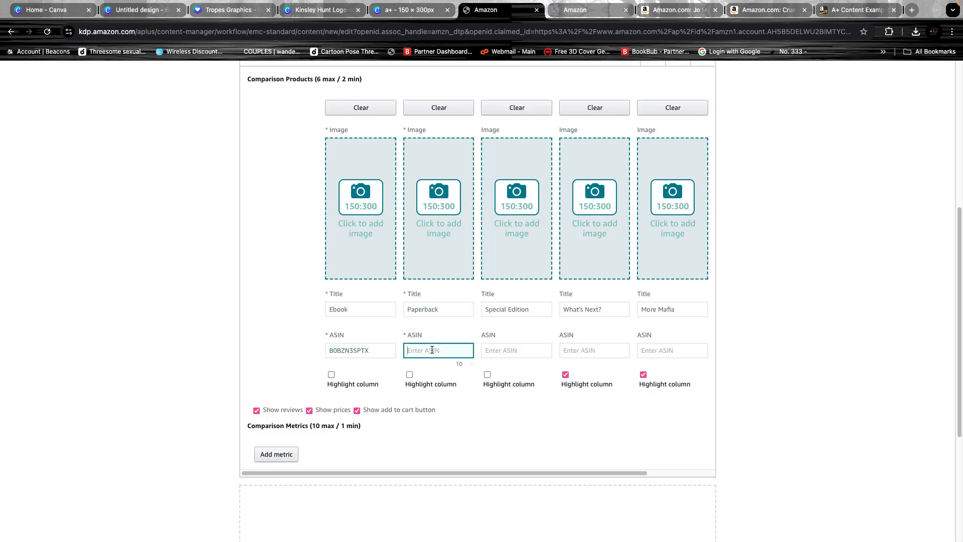
key("super+v")
left_click(535, 349)
- Switch to the author's Amazon store, list all books and open Cruel Vows Special Edition in a new tab
left_click(677, 10)
scroll(434, 364, "down", 10)
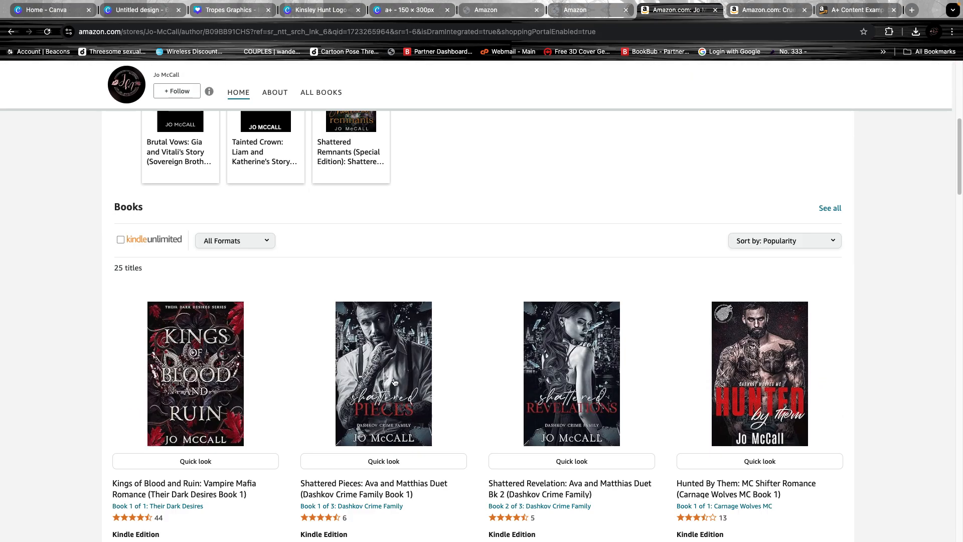
scroll(411, 411, "down", 20)
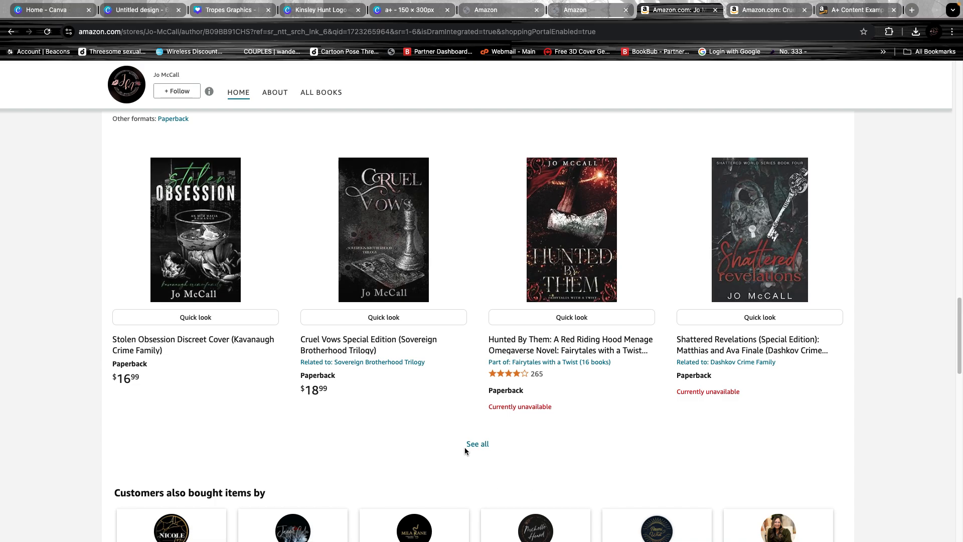
left_click(479, 445)
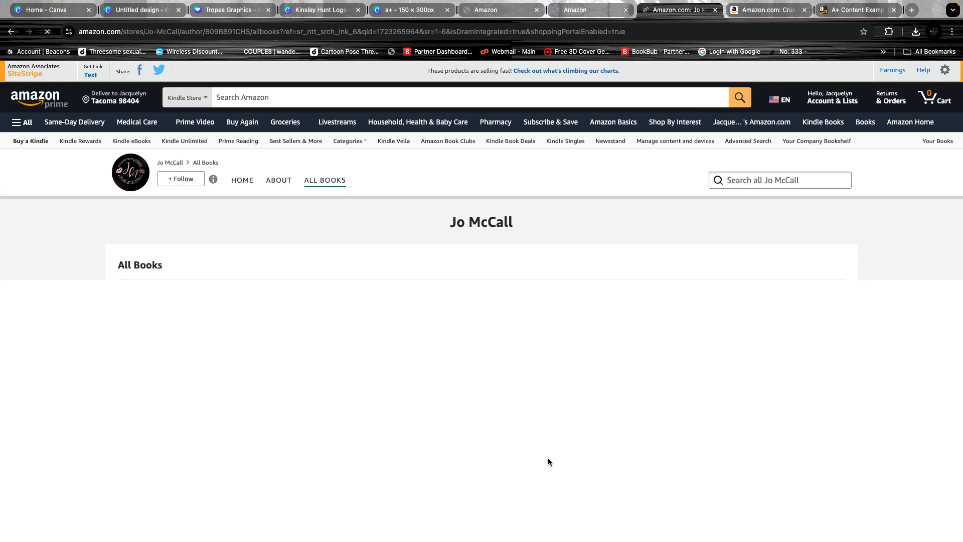
scroll(556, 460, "down", 15)
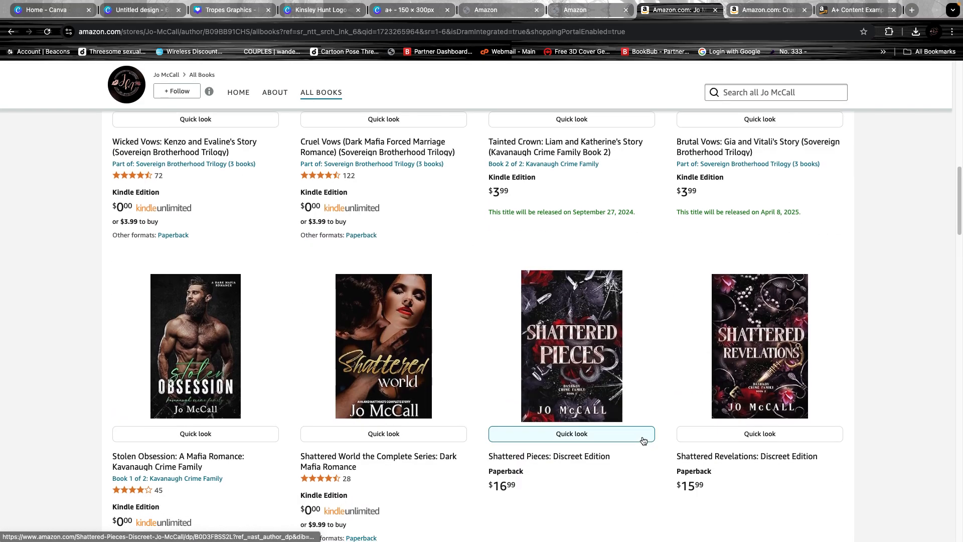
right_click(421, 257)
left_click(442, 262)
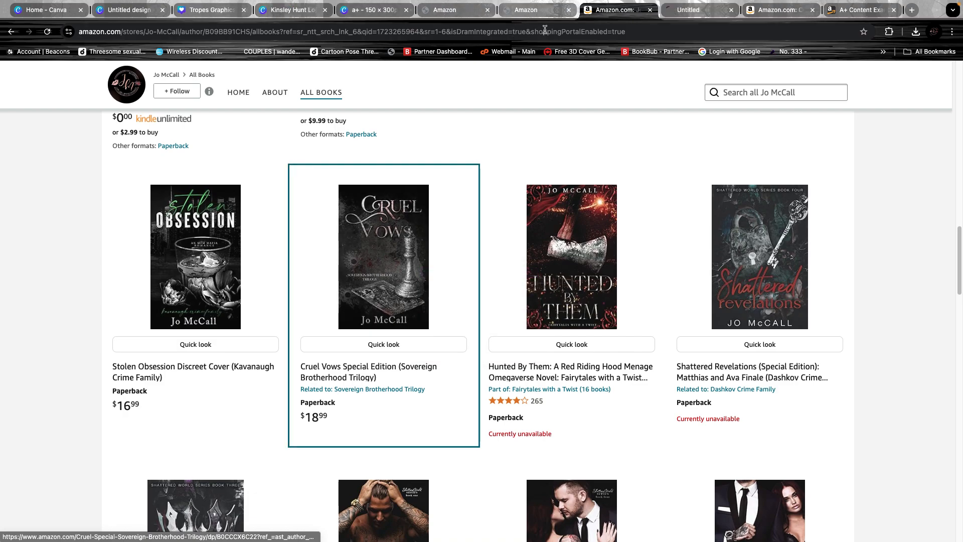
- Copy the ASIN from the product details of Cruel Vows Special Edition
left_click(689, 10)
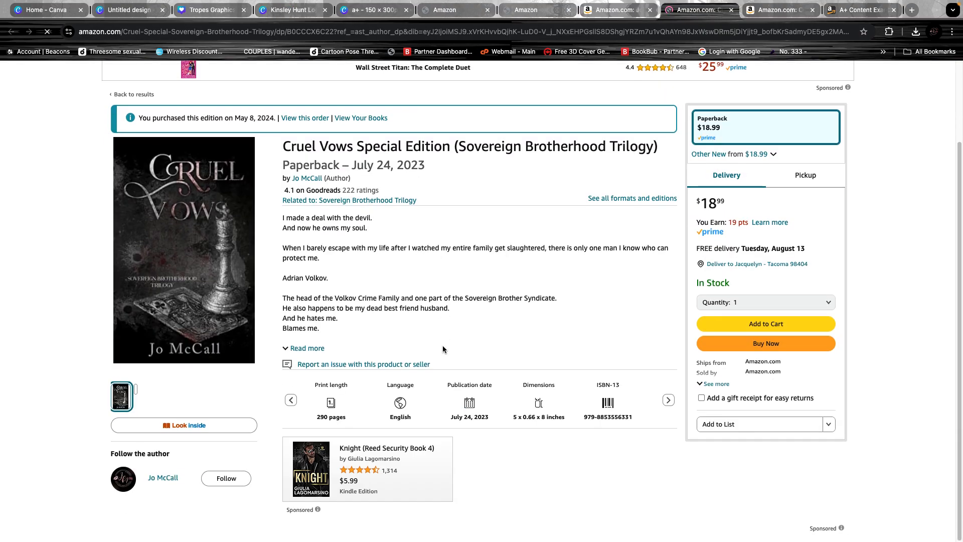
scroll(397, 301, "down", 2)
scroll(351, 259, "down", 20)
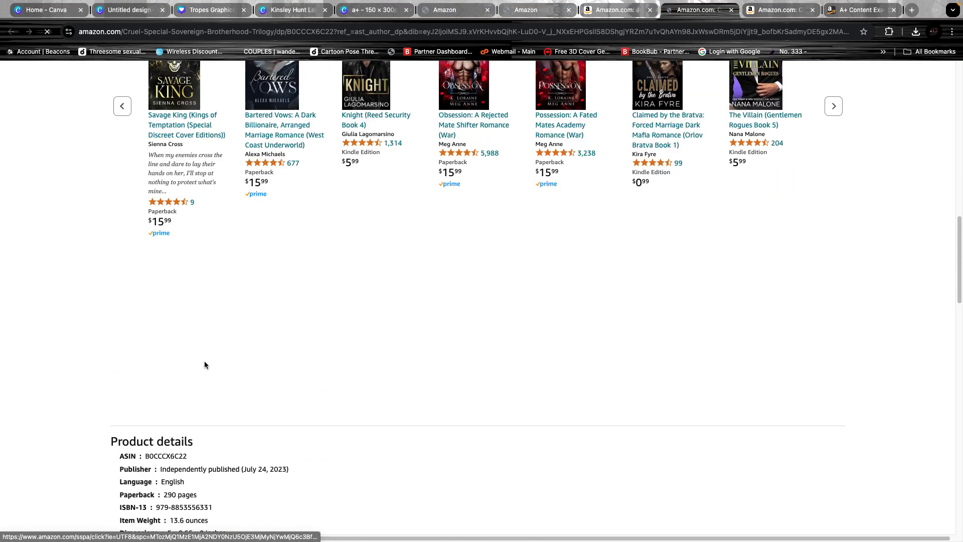
mouse_move(144, 420)
left_mouse_down()
mouse_move(186, 422)
mouse_move(157, 422)
left_mouse_up()
key("ctrl+c")
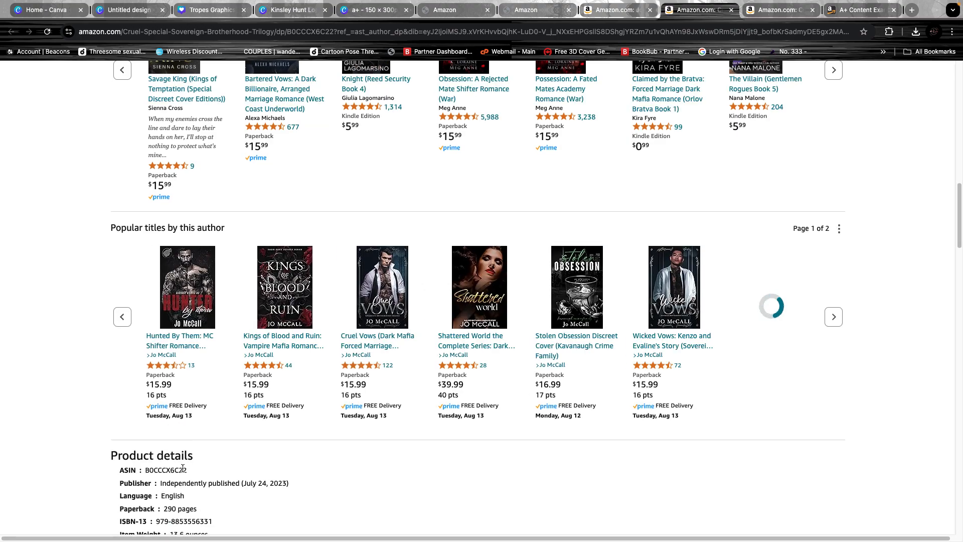
left_click_drag(186, 470, 146, 472)
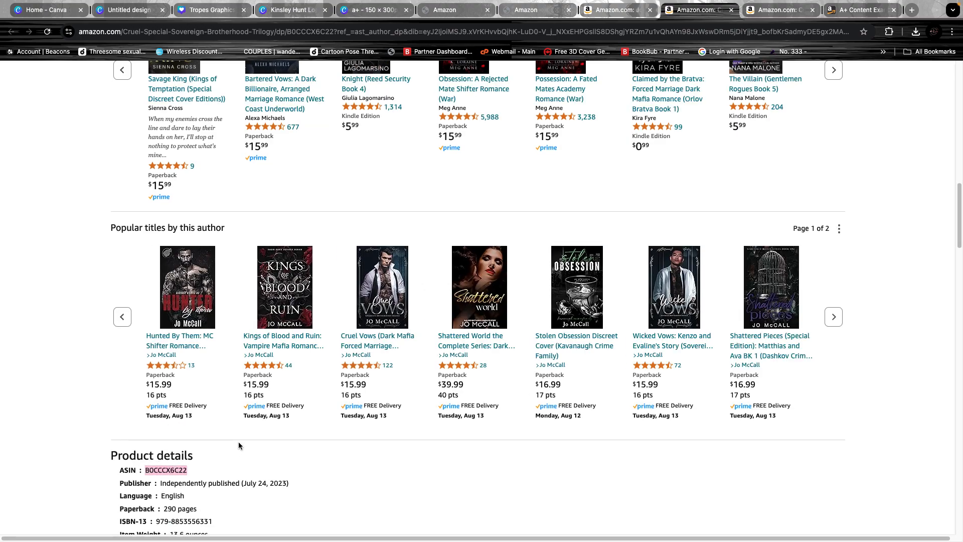
- Switch back to the KDP draft and enter B0CCCX6C22 as the Special Edition column's ASIN
left_click(454, 11)
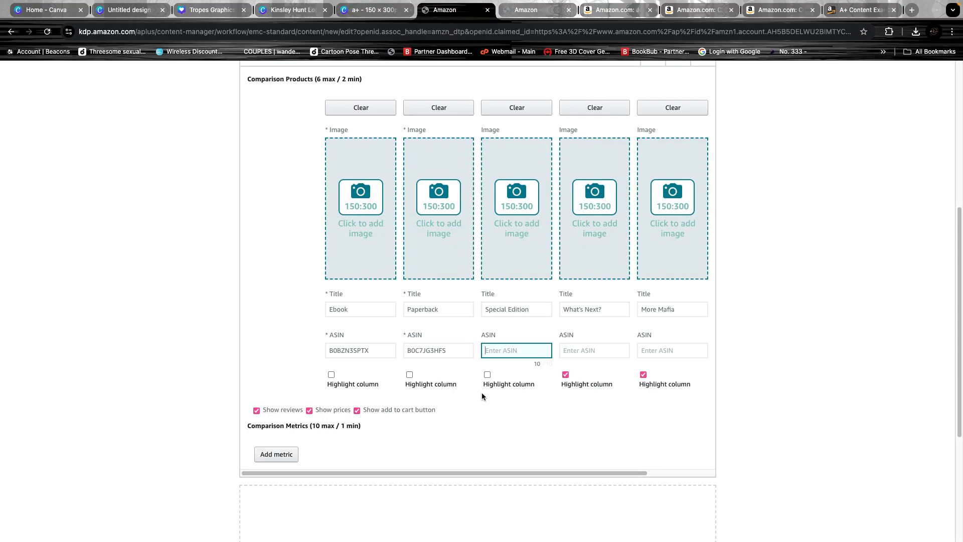
key("ctrl+v")
left_click(559, 350)
- Return to the Cruel Vows Special Edition page on Amazon and close its tab
left_click(697, 12)
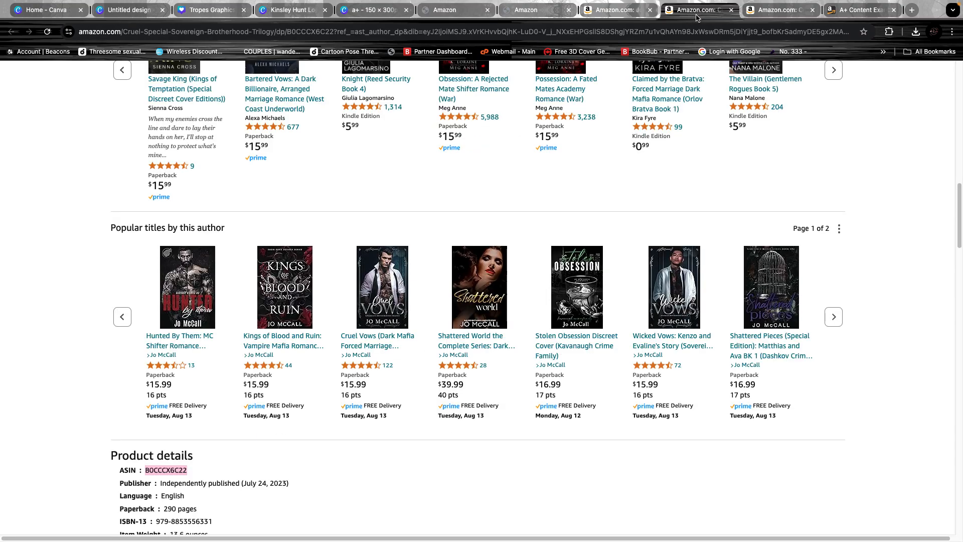
left_click(619, 10)
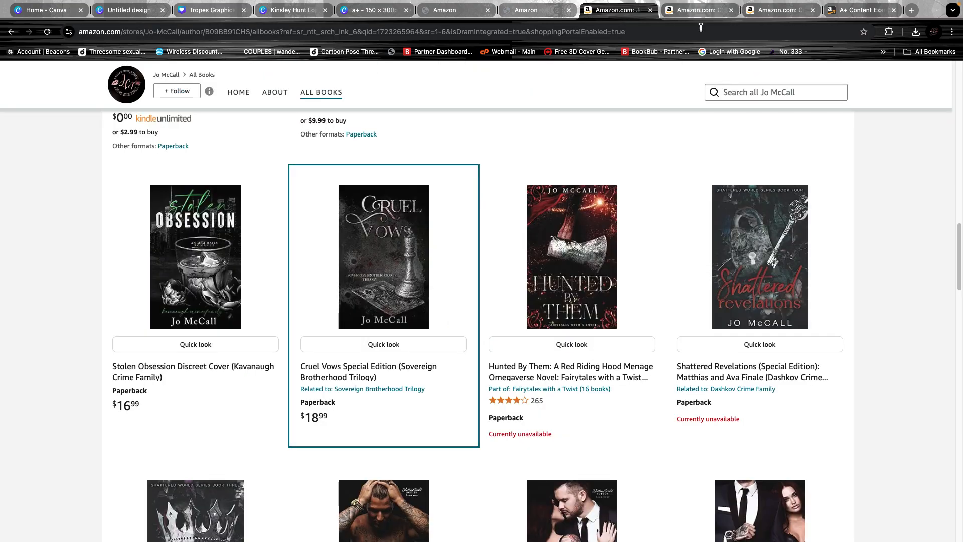
left_click(703, 12)
scroll(594, 349, "up", 7)
scroll(582, 366, "up", 6)
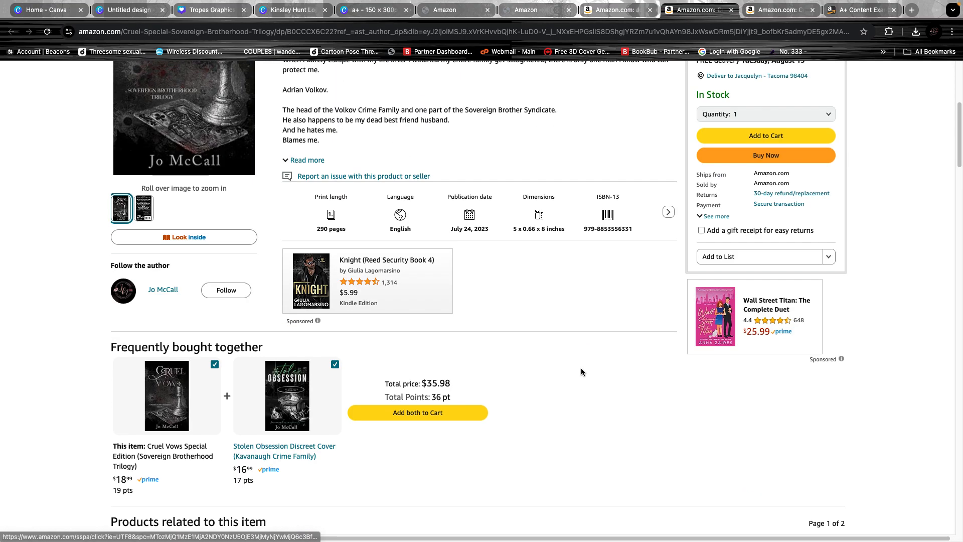
left_click(732, 11)
left_click(610, 10)
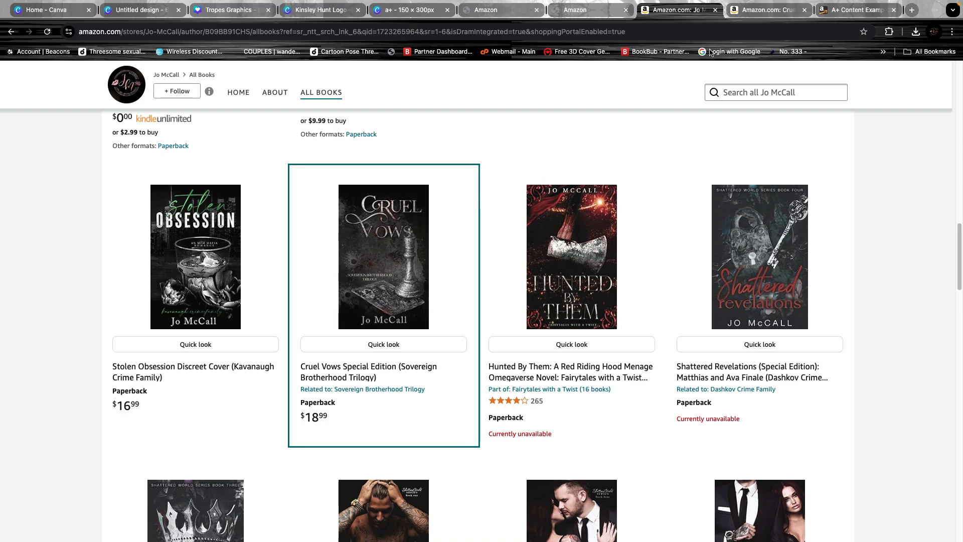
- Switch to the Cruel Vows paperback listing and select its Kindle edition
left_click(748, 15)
scroll(498, 359, "up", 15)
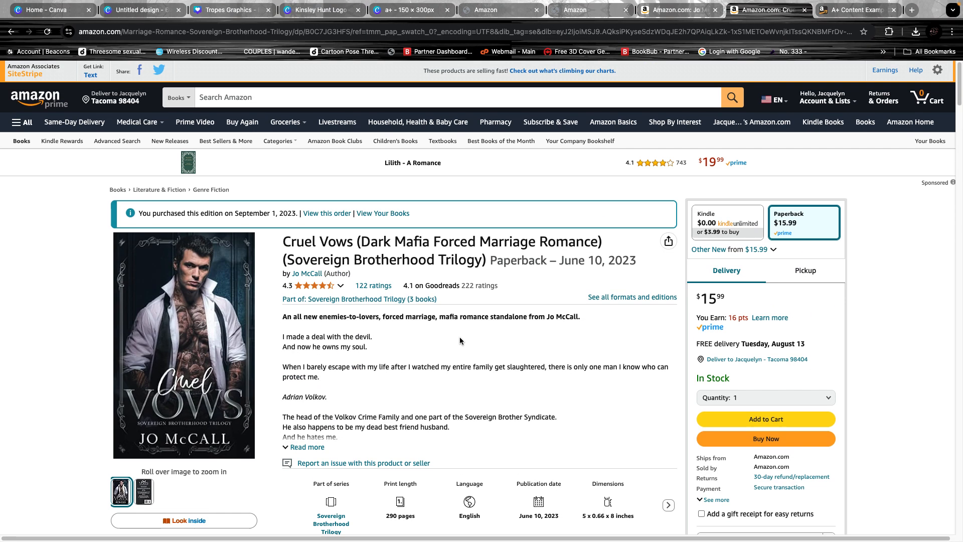
scroll(459, 336, "down", 7)
scroll(401, 331, "up", 7)
scroll(384, 329, "up", 1)
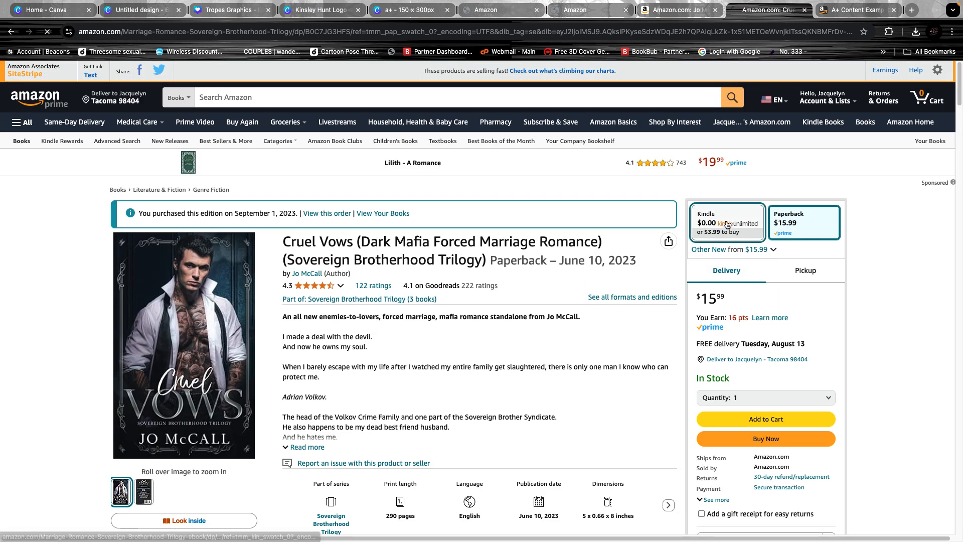
left_click(730, 221)
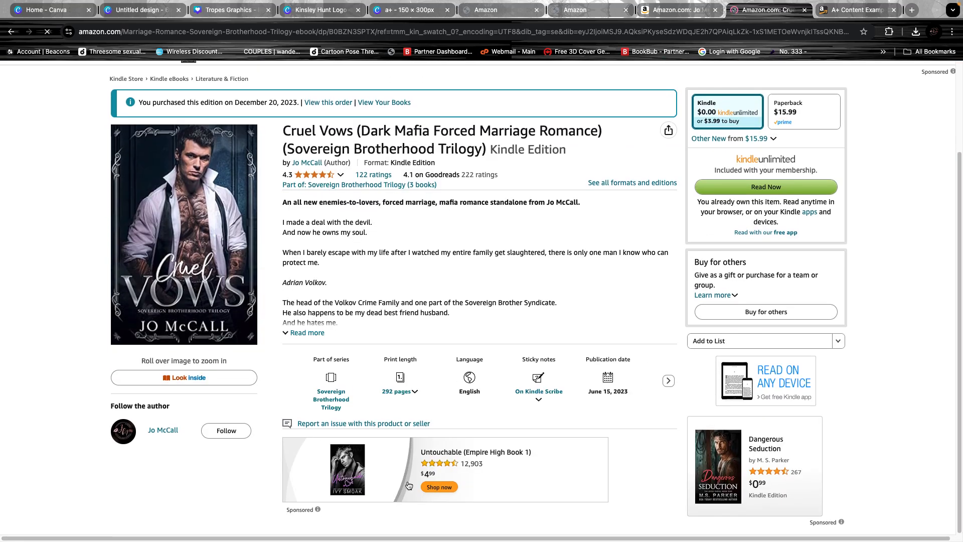
- Look through the Cruel Vows Kindle page for the other books in the Sovereign Brotherhood Trilogy
scroll(369, 426, "down", 3)
scroll(368, 429, "down", 5)
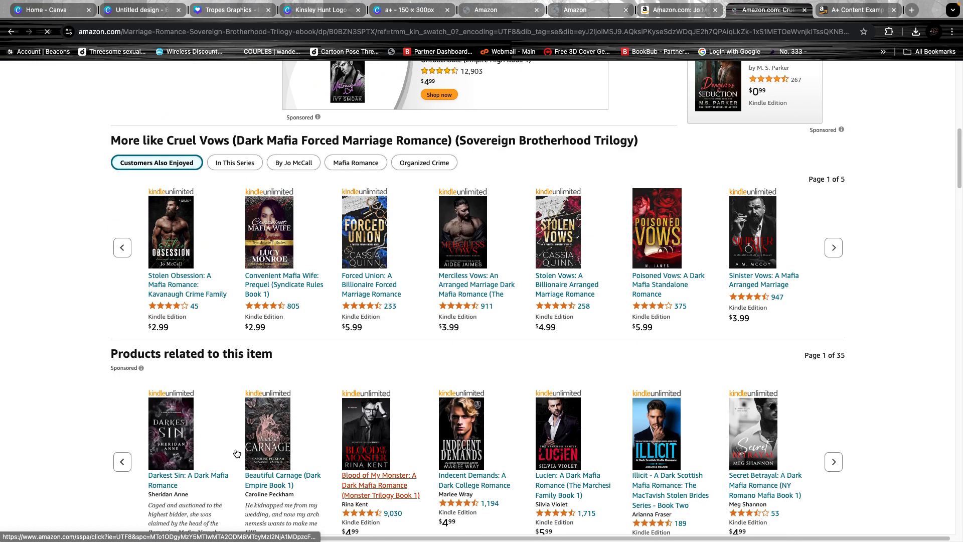
scroll(237, 453, "down", 6)
scroll(245, 457, "up", 12)
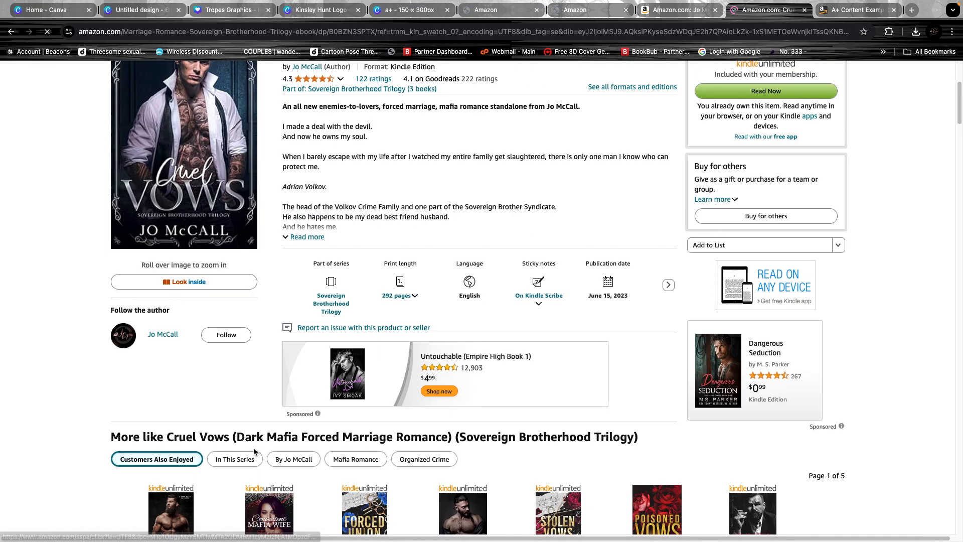
scroll(530, 400, "up", 4)
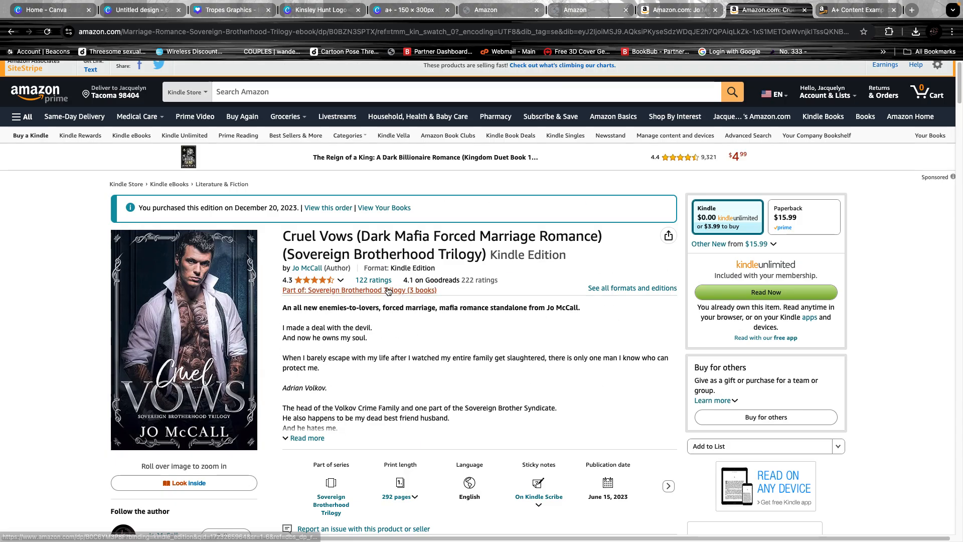
scroll(565, 342, "down", 10)
scroll(272, 240, "up", 5)
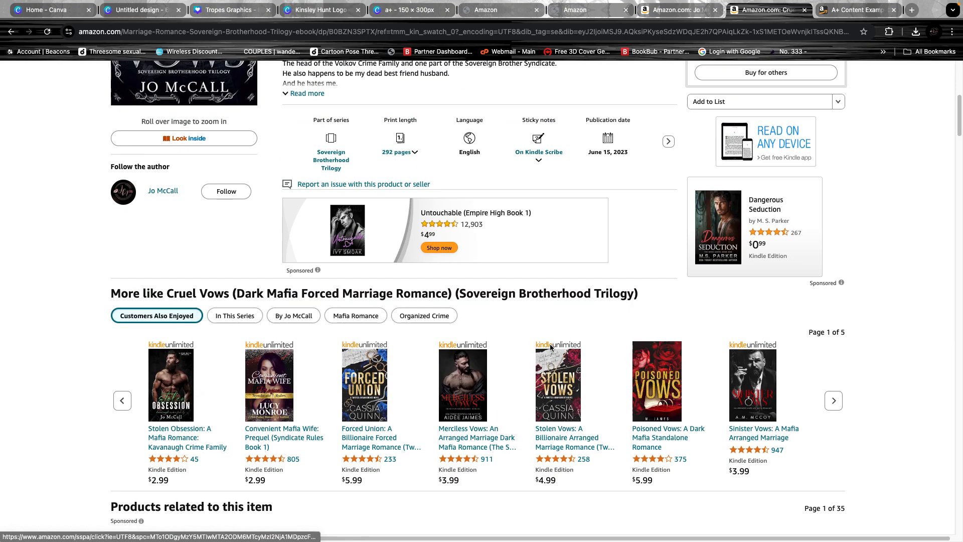
scroll(272, 240, "down", 1)
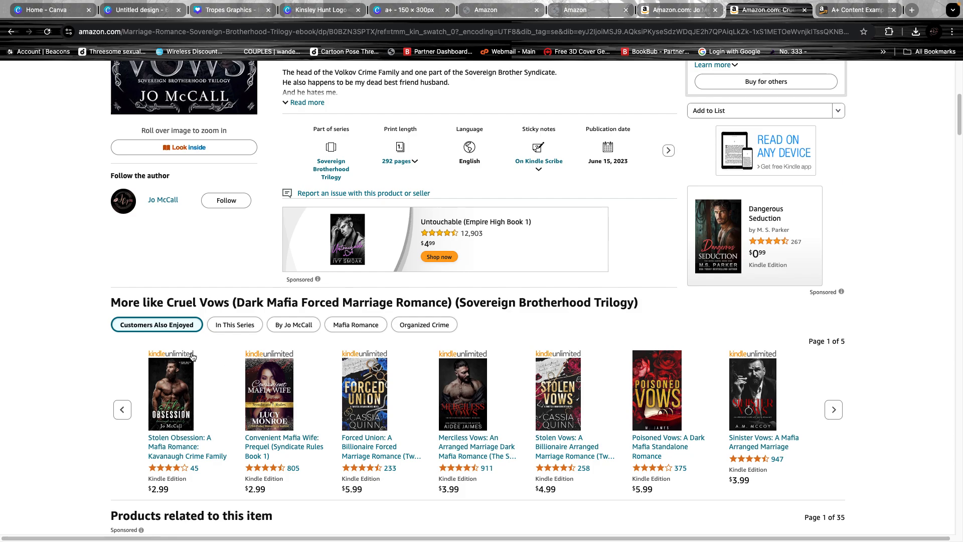
scroll(318, 433, "down", 13)
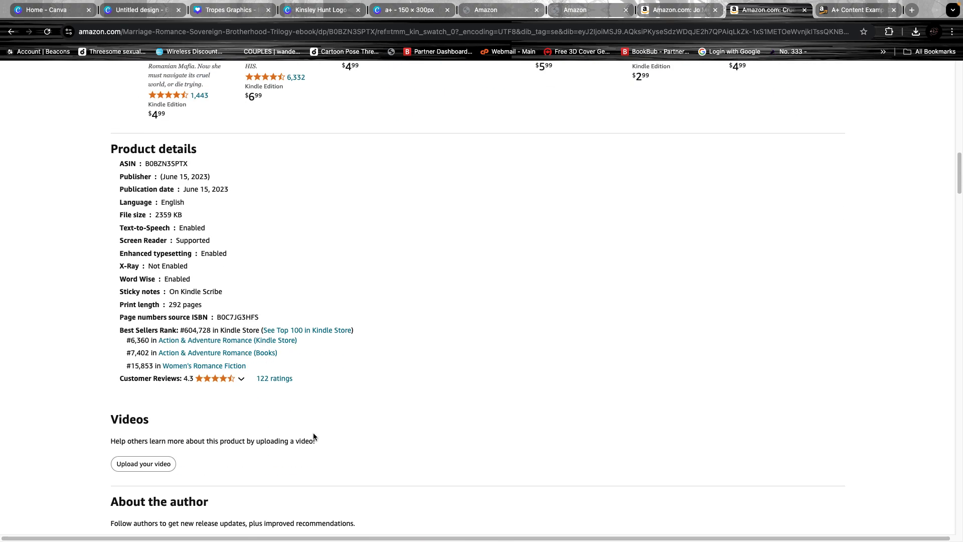
scroll(311, 433, "up", 13)
scroll(313, 441, "down", 4)
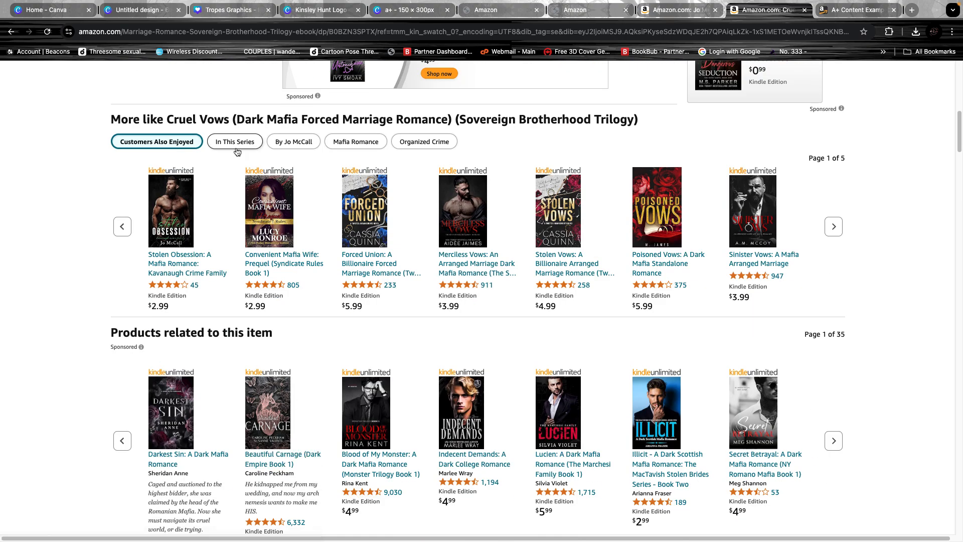
- Show the recommended books in this series and open the Wicked Vows Kindle listing
left_click(239, 145)
right_click(264, 190)
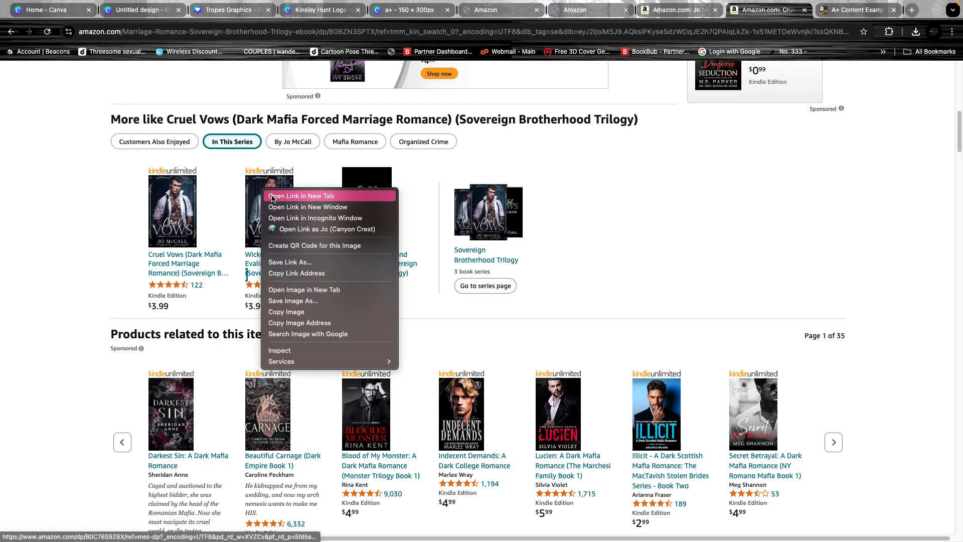
key("Escape")
left_click(278, 257)
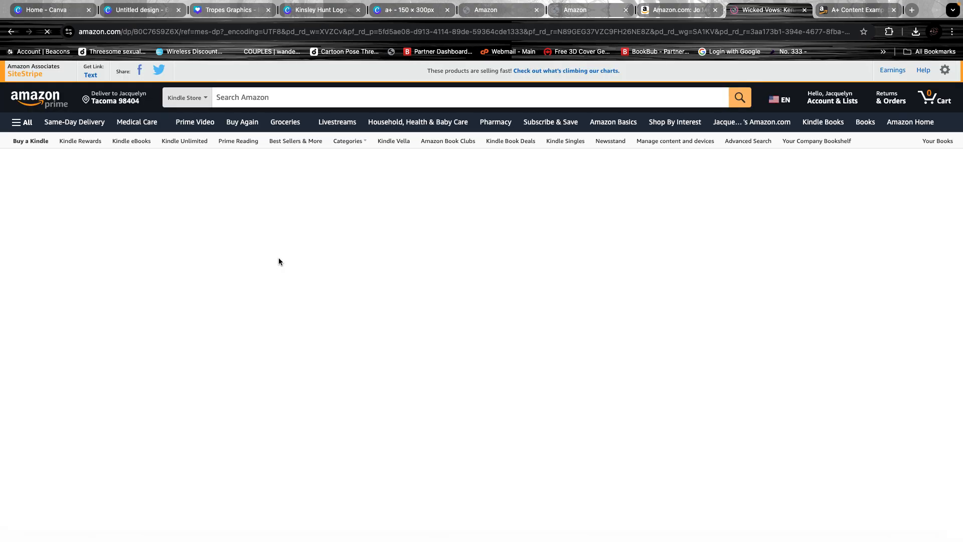
- Copy the Wicked Vows ASIN B0C76S9Z6X from its product details into the comparison chart's What's Next? column
scroll(276, 339, "down", 5)
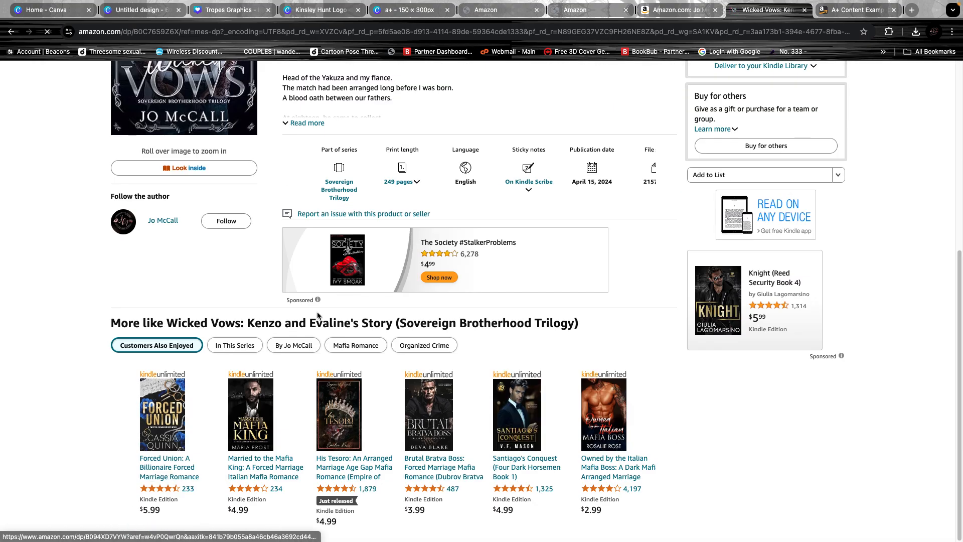
scroll(211, 344, "down", 8)
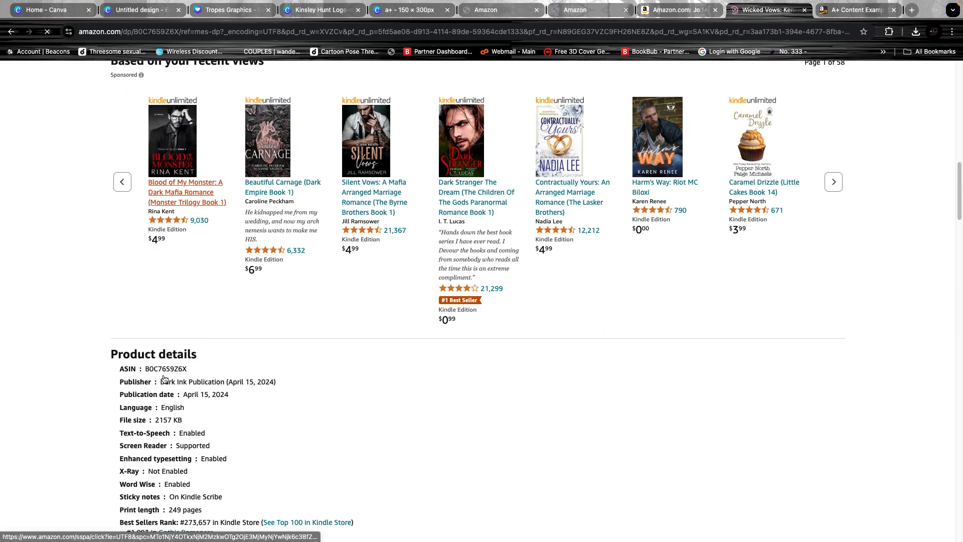
left_click_drag(146, 371, 189, 370)
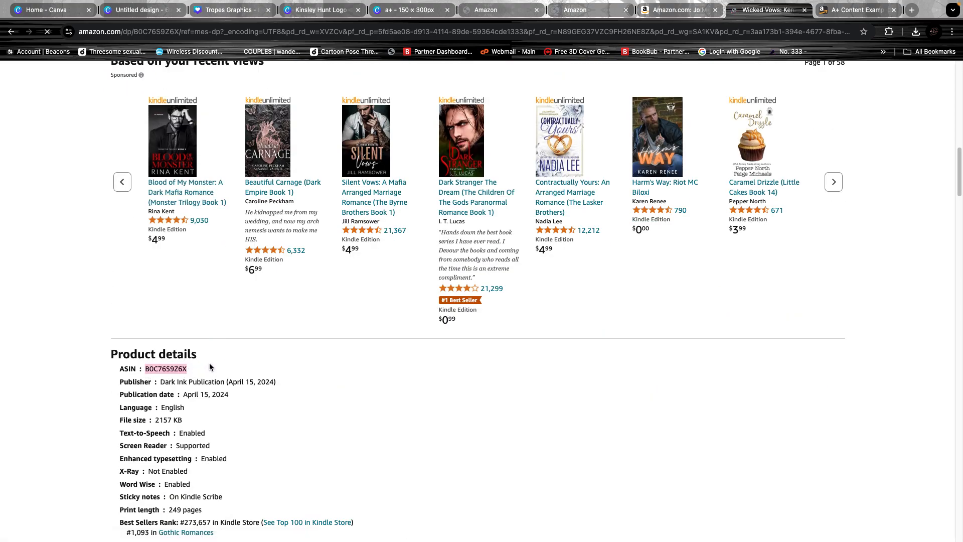
left_click(585, 14)
left_click(478, 14)
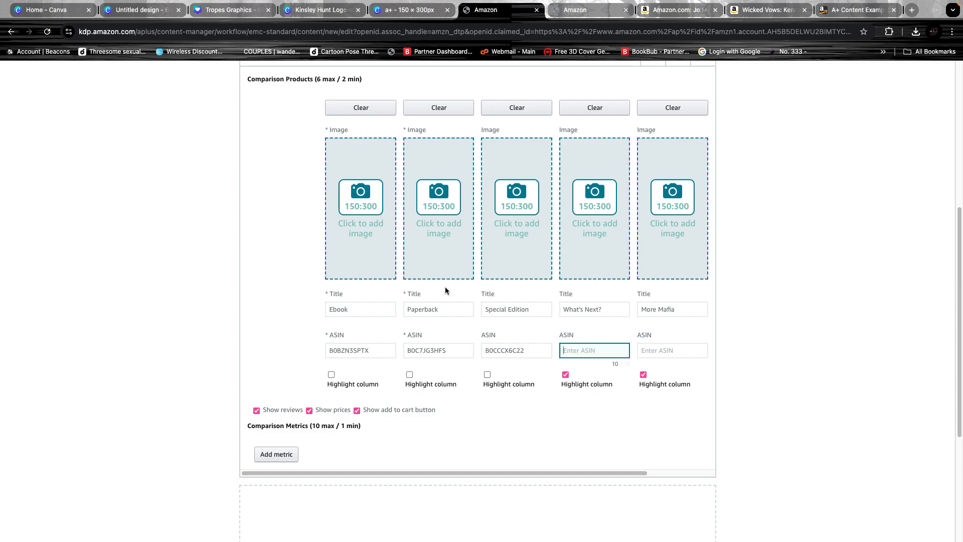
left_click(661, 350)
- Find Shattered Pieces in the author's list of all books on Amazon and open its Kindle listing in a new tab
left_click(679, 11)
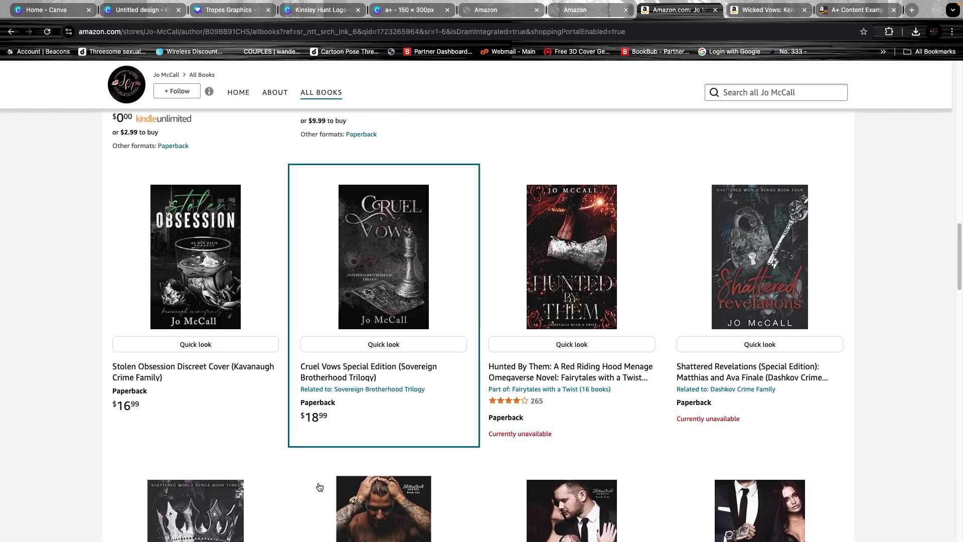
scroll(321, 482, "down", 15)
scroll(327, 458, "up", 10)
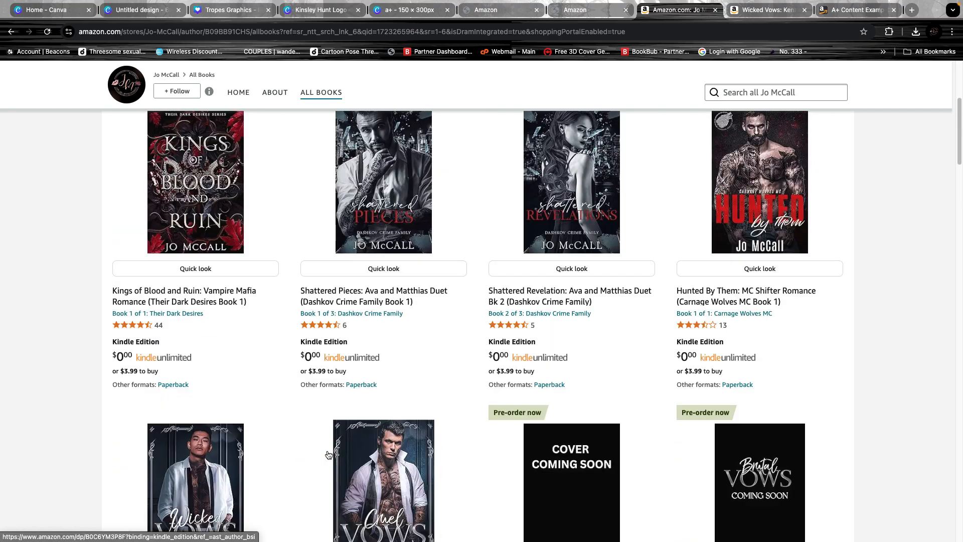
right_click(390, 306)
left_click(391, 310)
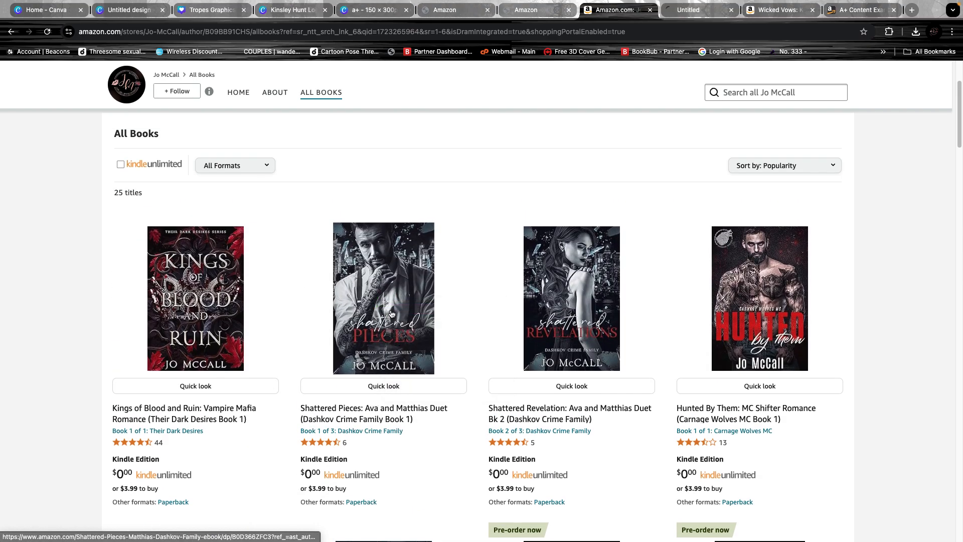
left_click(705, 14)
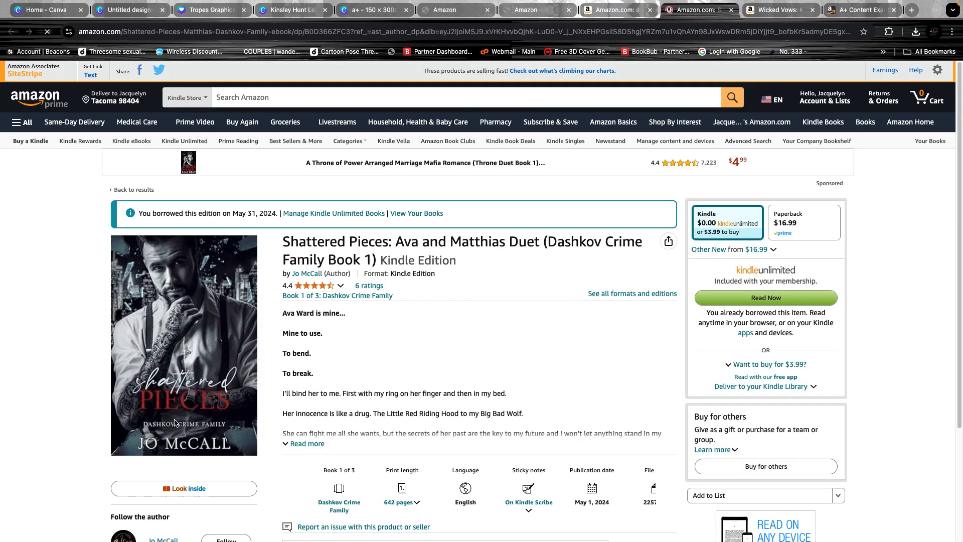
- Copy the ASIN B0D366ZFC3 from the Shattered Pieces product details
scroll(219, 398, "down", 10)
scroll(219, 398, "down", 15)
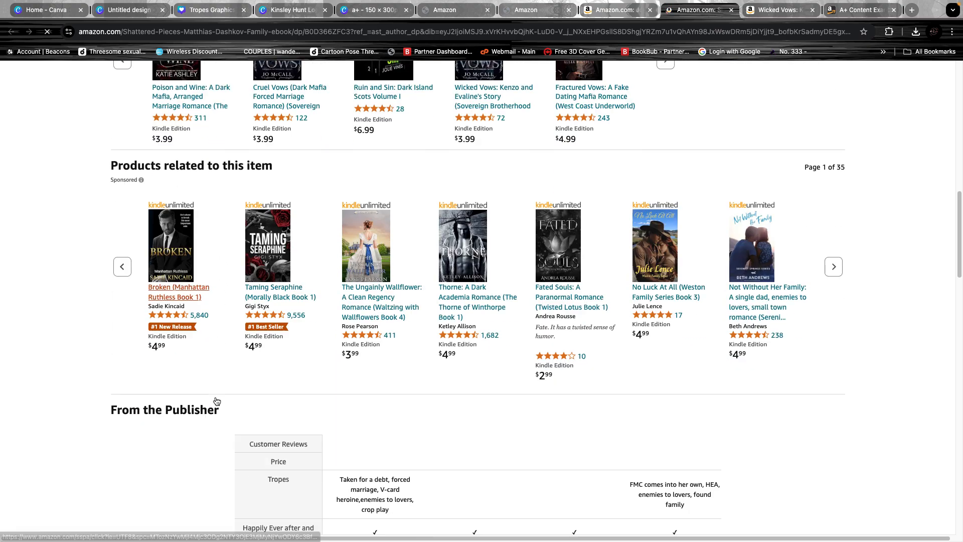
scroll(291, 501, "up", 10)
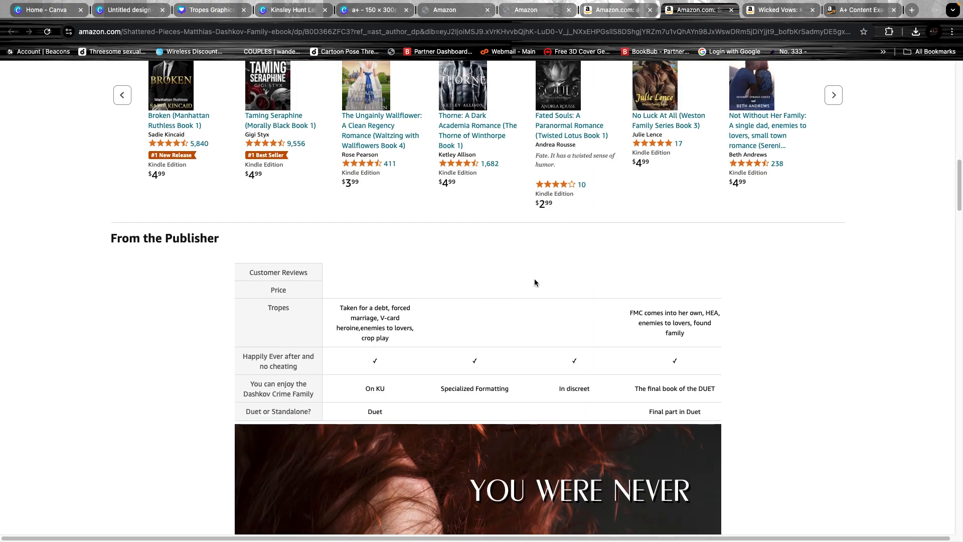
scroll(664, 280, "down", 15)
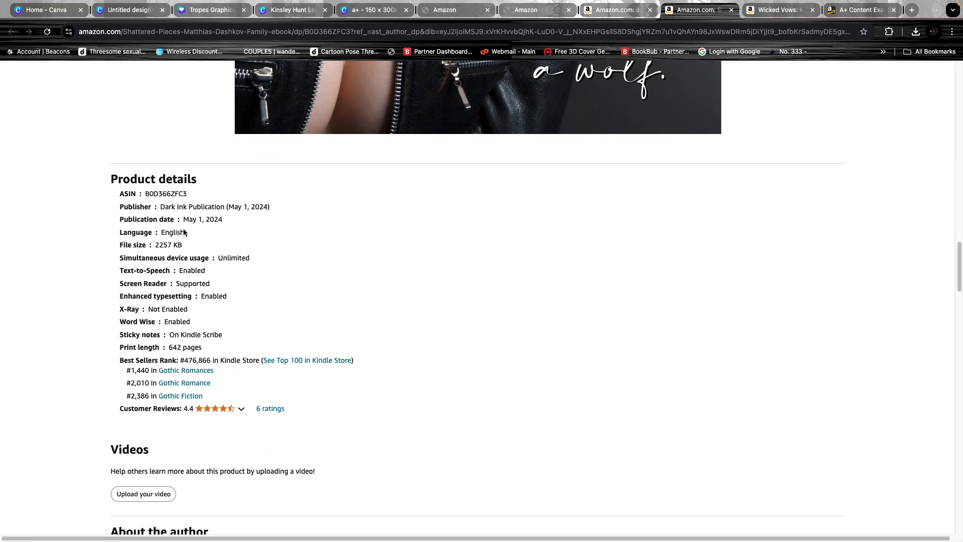
left_click_drag(143, 193, 187, 193)
key("super+c")
scroll(403, 420, "up", 7)
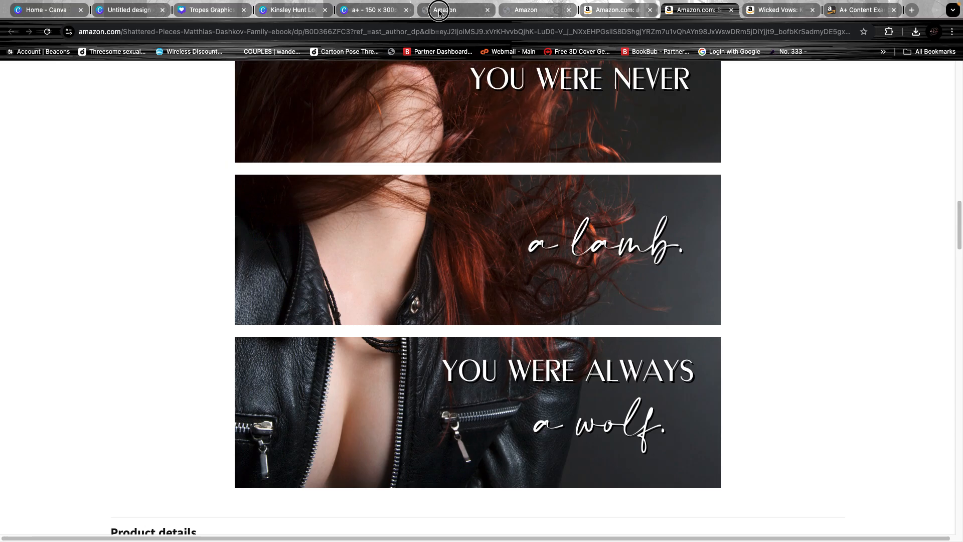
- Enter the ASIN B0D366ZFC3 in the chart's More Mafia column and remove the extra leading character
left_click(440, 10)
left_click(644, 375)
key("super+v")
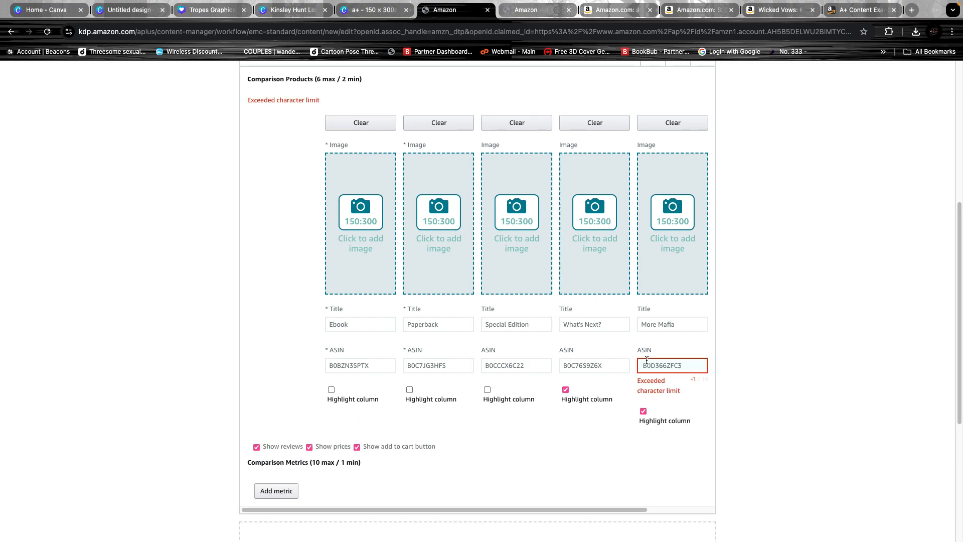
left_click_drag(690, 364, 628, 365)
key("super+c")
left_click(698, 365)
left_click(643, 366)
key("BackSpace")
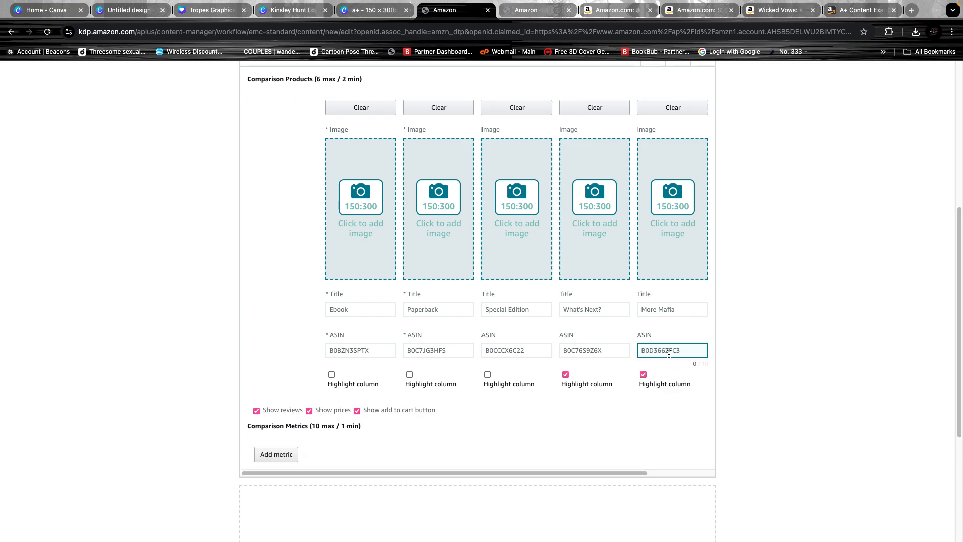
- Save the Cruel Vows A+ content as a draft
scroll(515, 332, "down", 4)
scroll(512, 356, "up", 10)
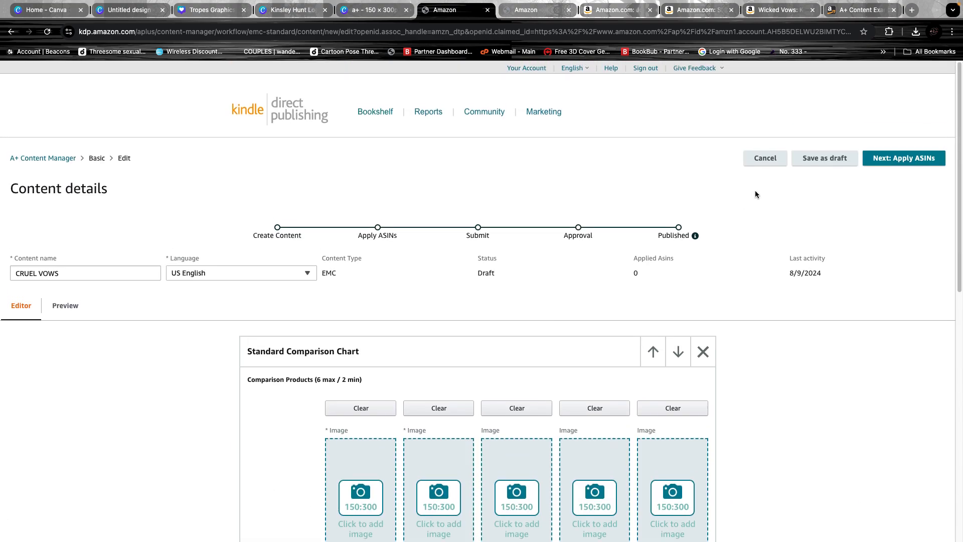
left_click(815, 159)
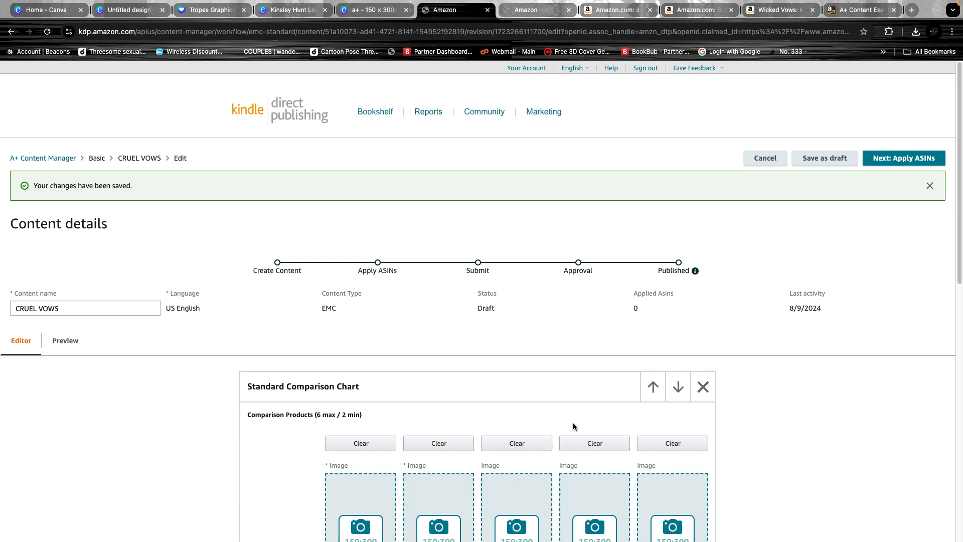
- Check the titles, ASINs and highlighted columns in the saved Standard Comparison Chart
scroll(388, 318, "down", 4)
scroll(391, 448, "down", 5)
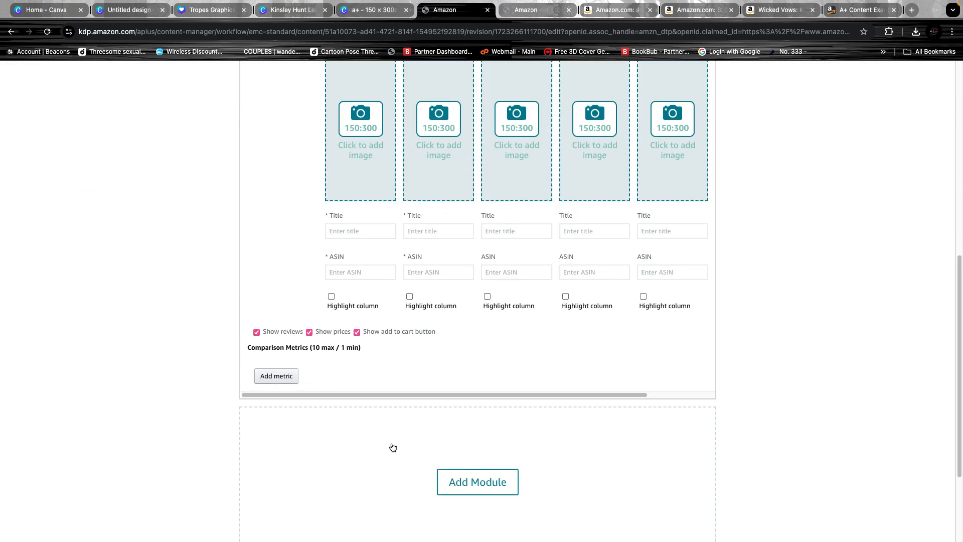
scroll(393, 447, "up", 10)
scroll(401, 443, "down", 7)
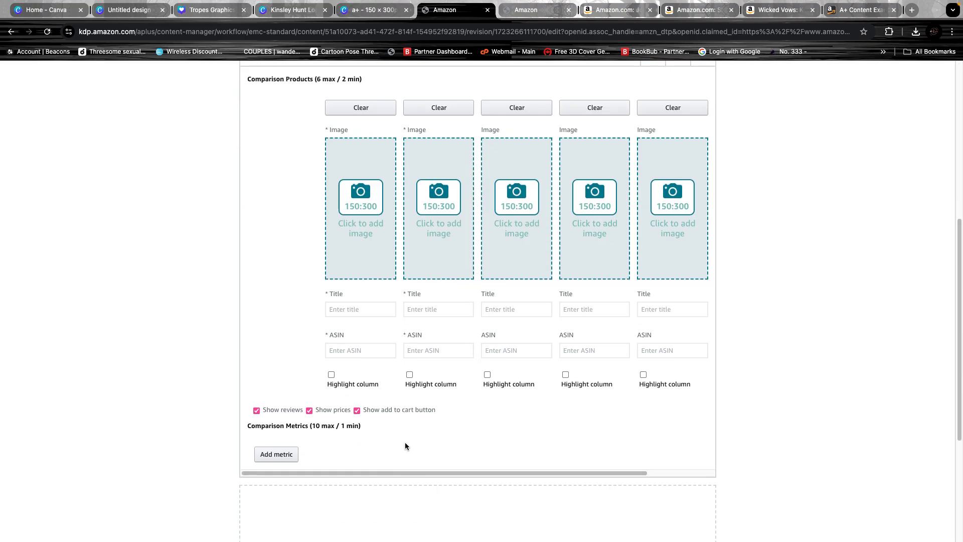
scroll(350, 385, "down", 4)
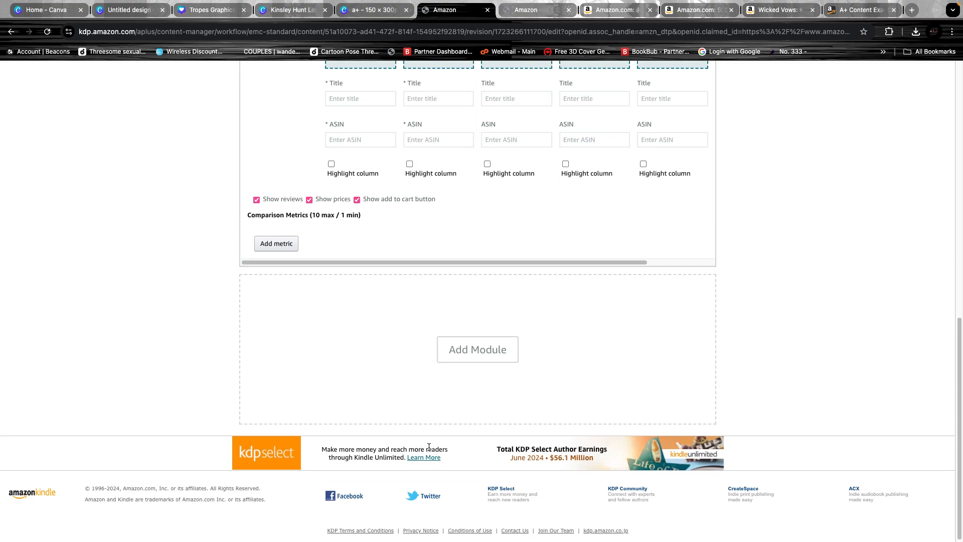
scroll(445, 446, "up", 11)
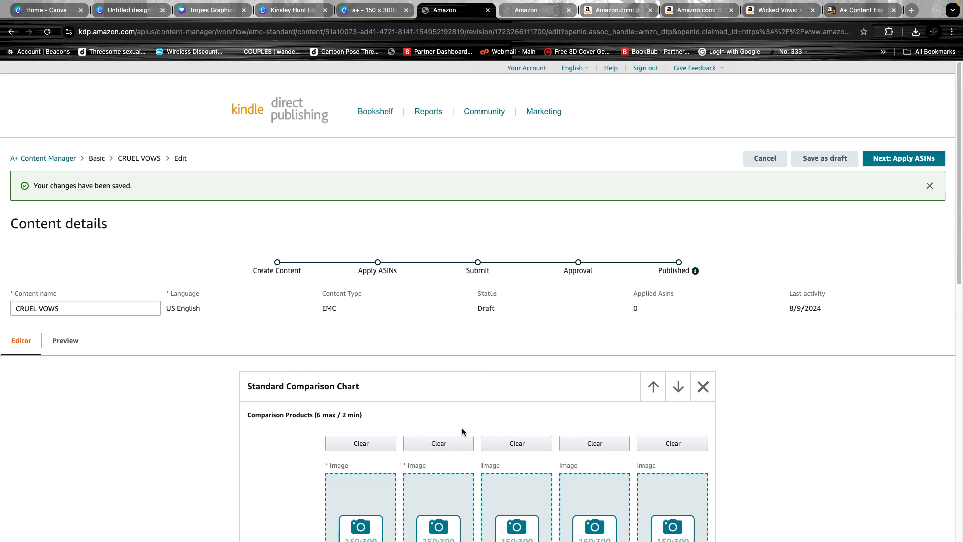
scroll(491, 452, "down", 4)
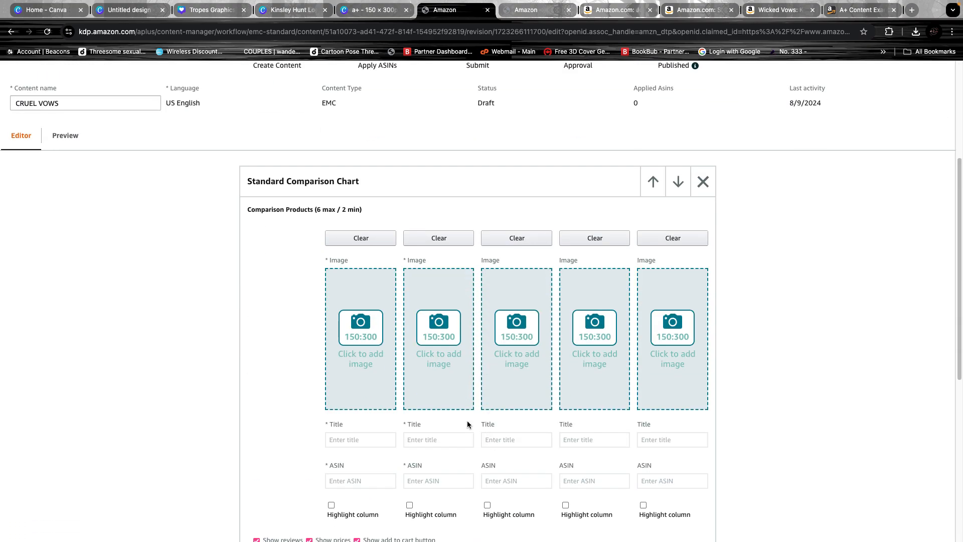
- Enter the ASIN B0D366ZFC3 in the comparison chart's fifth column without the extra leading character
left_click(662, 480)
key("super+v")
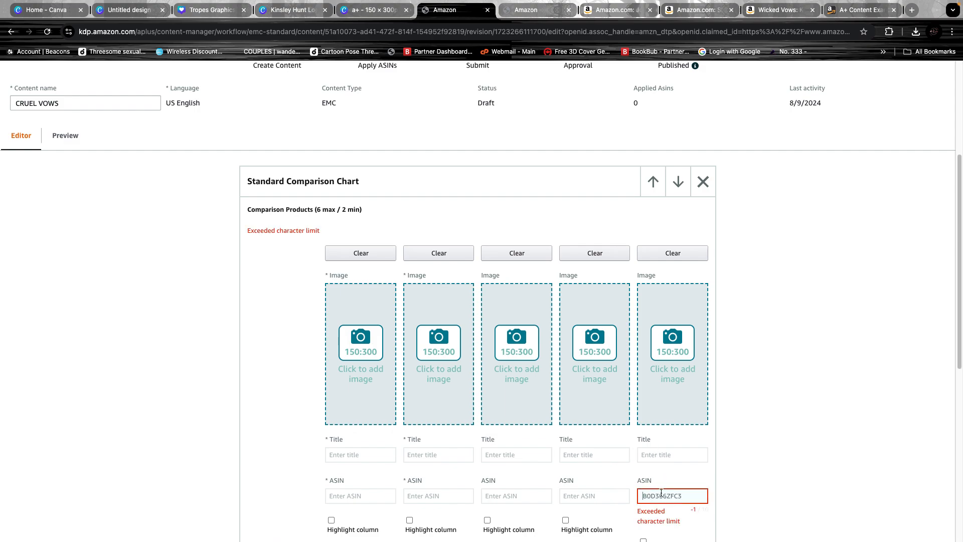
key("Delete")
- Title the five comparison columns Ebook, Paperback, Special Edition, What's Next? and More Mafia, in that order
scroll(531, 440, "down", 6)
scroll(674, 183, "up", 2)
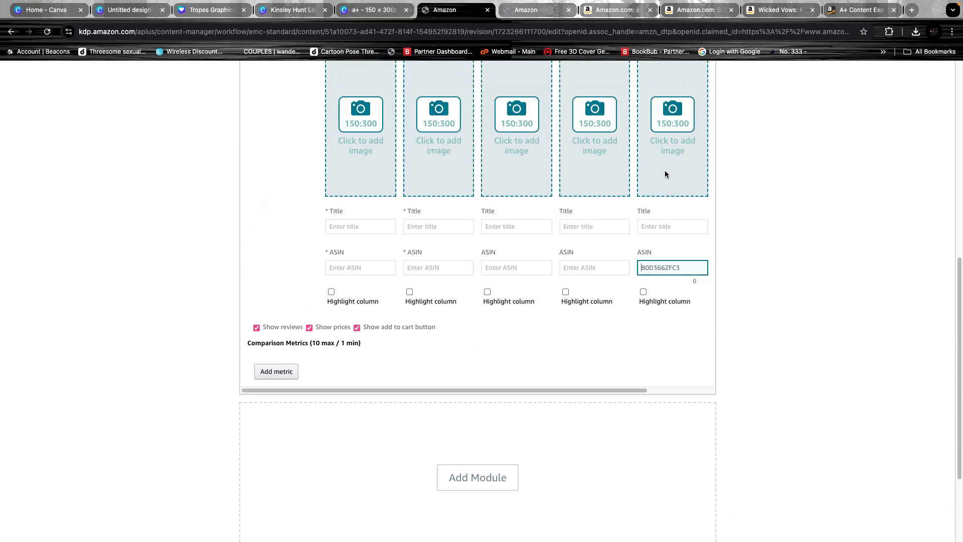
left_click(670, 226)
type("More Mafia")
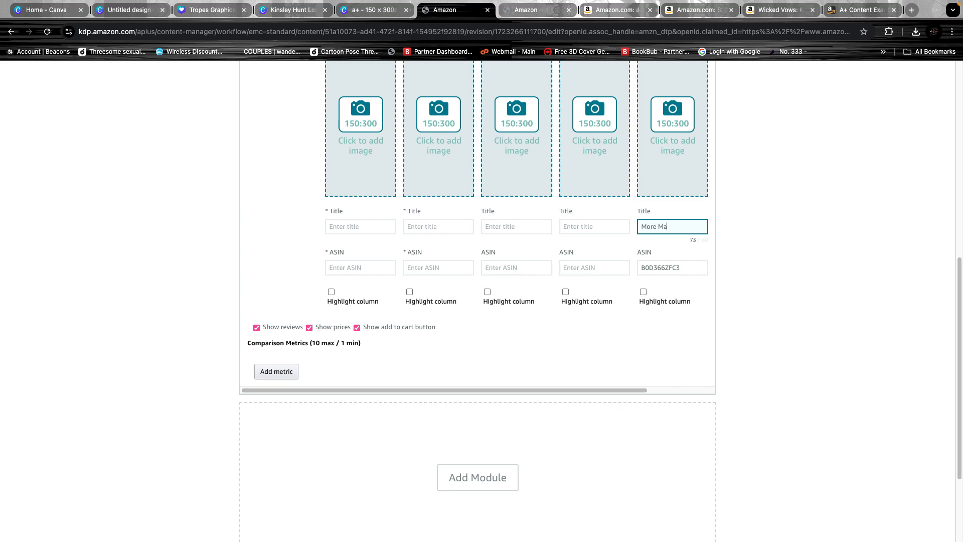
left_click(566, 229)
type("What's Next?")
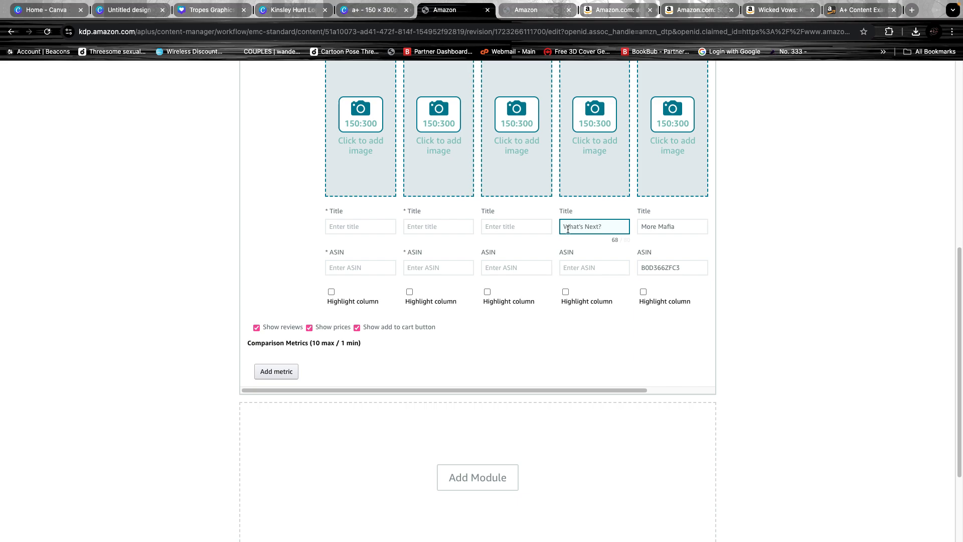
left_click(513, 229)
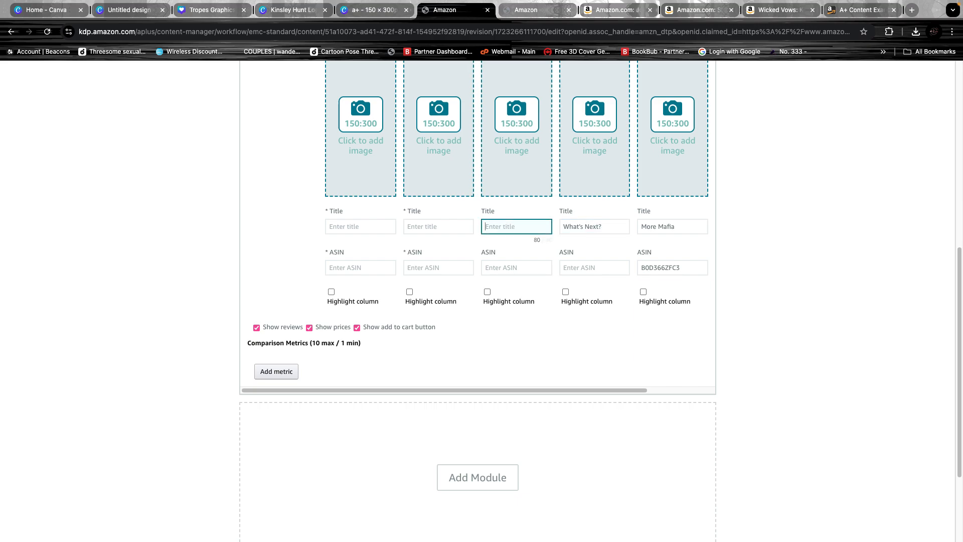
type("Special Edition")
left_click(431, 221)
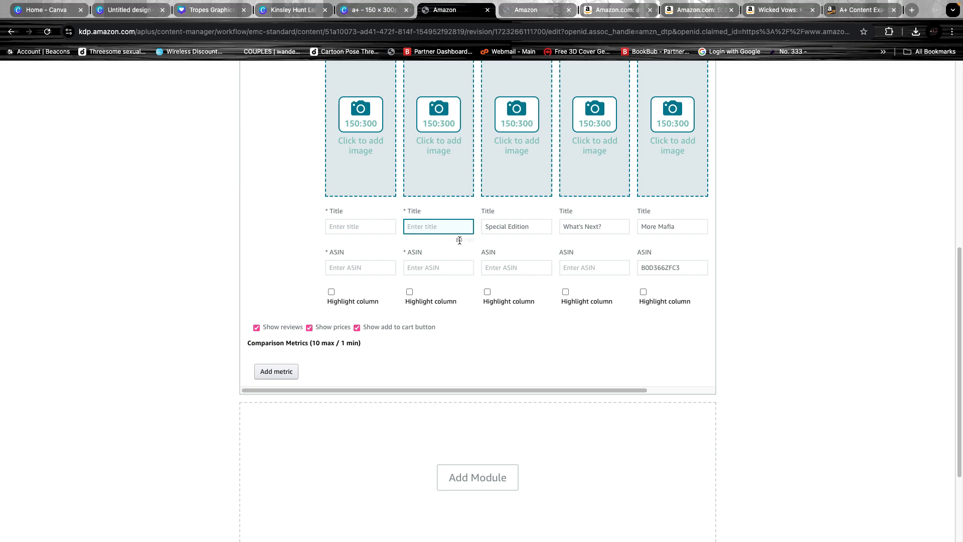
type("Paperback")
left_click(386, 228)
type("Ebook")
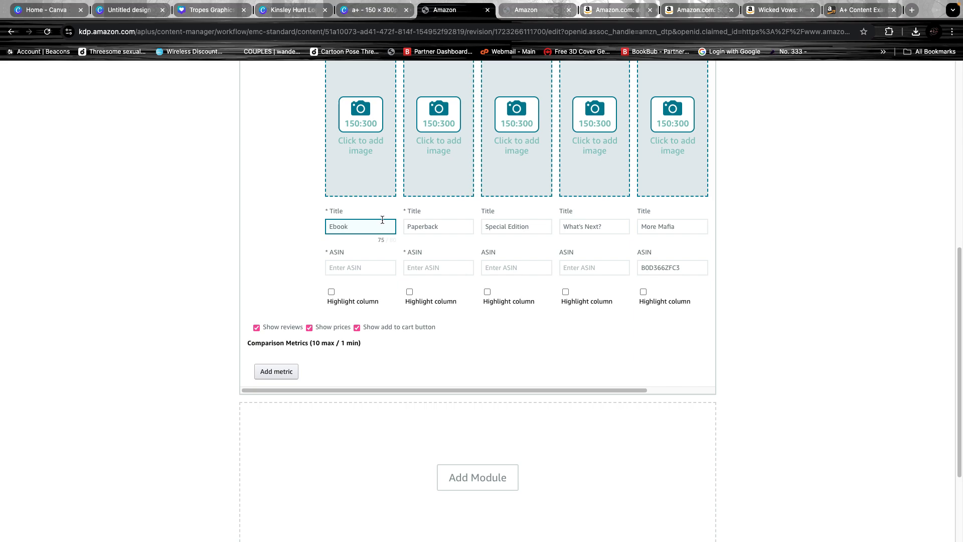
- Activate the Ebook column's ASIN field and switch to the Wicked Vows listing on Amazon
scroll(542, 279, "up", 3)
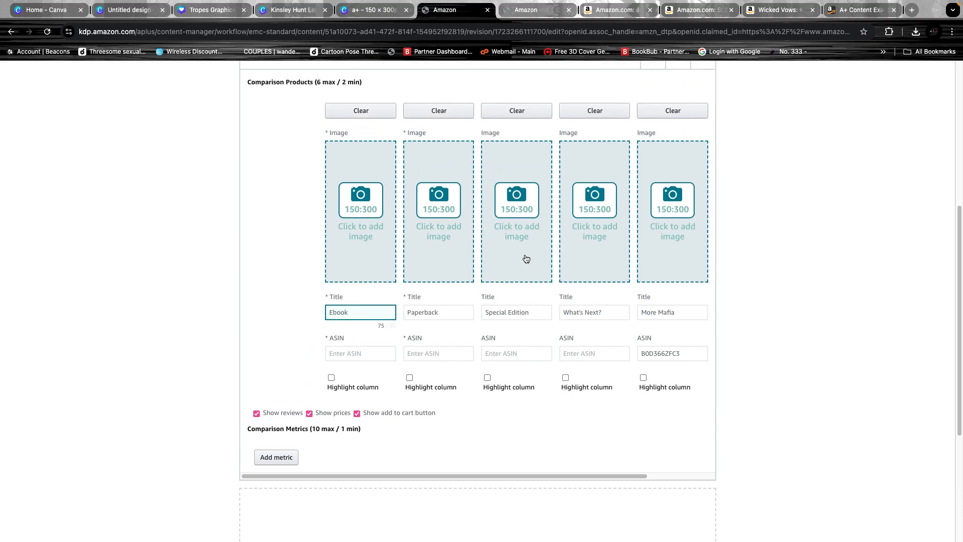
left_click(352, 349)
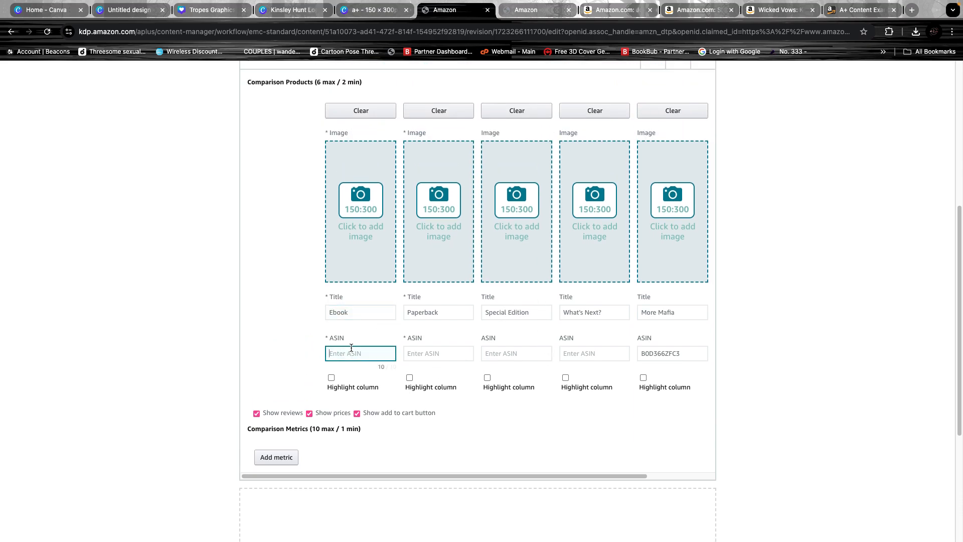
left_click(602, 10)
scroll(589, 152, "up", 3)
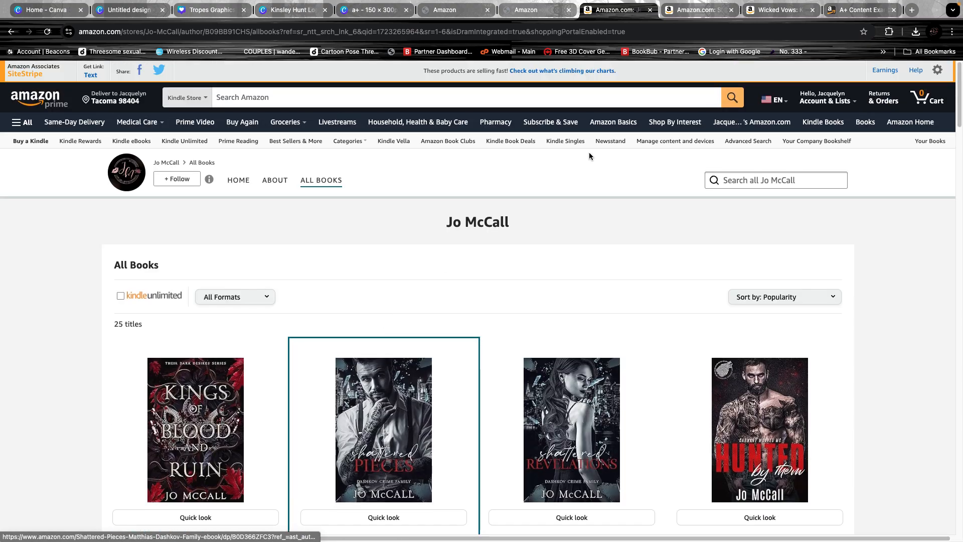
left_click(700, 10)
left_click(773, 9)
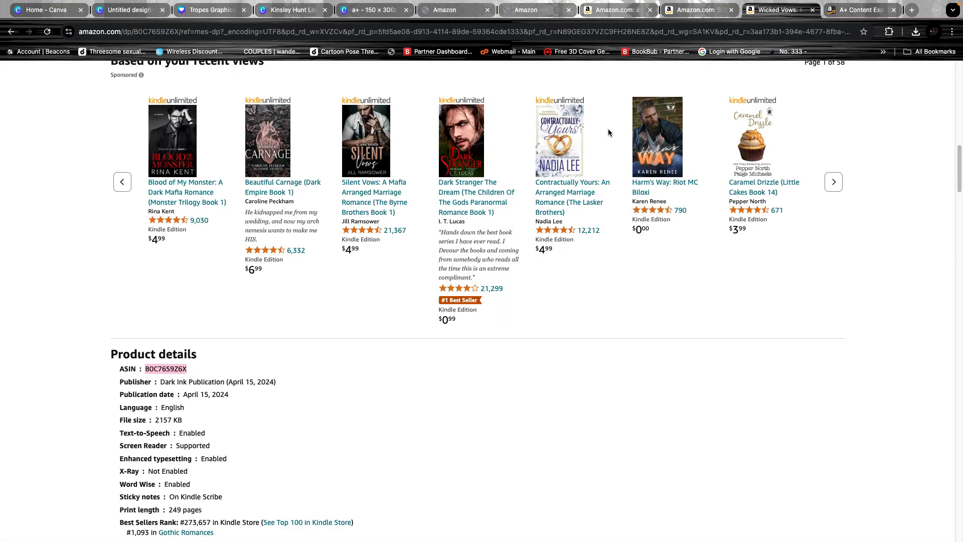
- Copy the ASIN B0C76S9Z6X from the Wicked Vows product details and return to the comparison chart in KDP
scroll(322, 282, "up", 15)
scroll(301, 311, "down", 3)
scroll(290, 337, "down", 12)
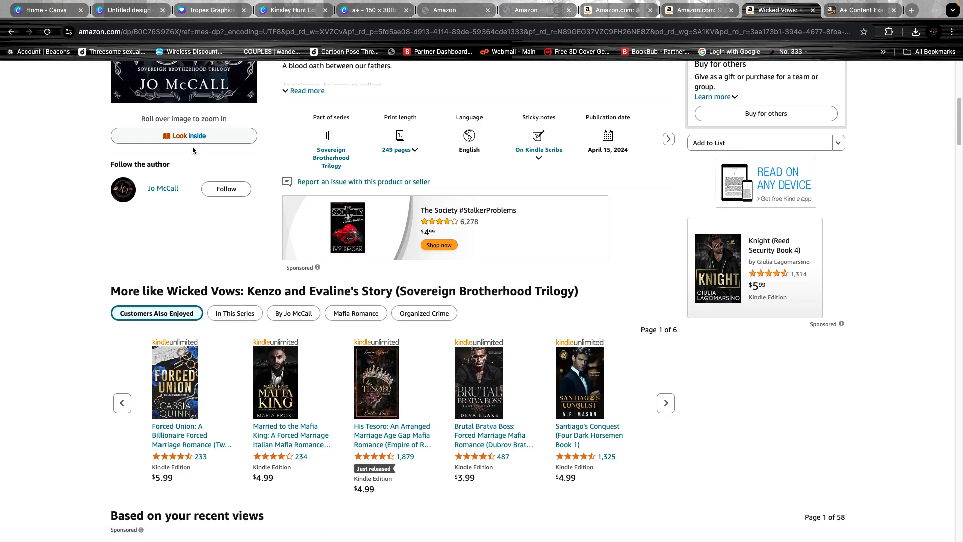
right_click(173, 312)
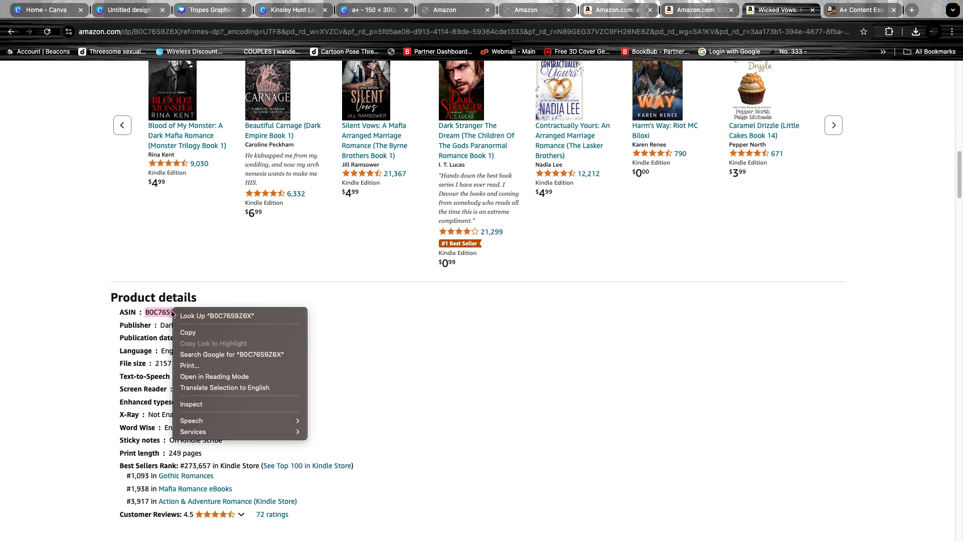
left_click(187, 332)
left_click(434, 11)
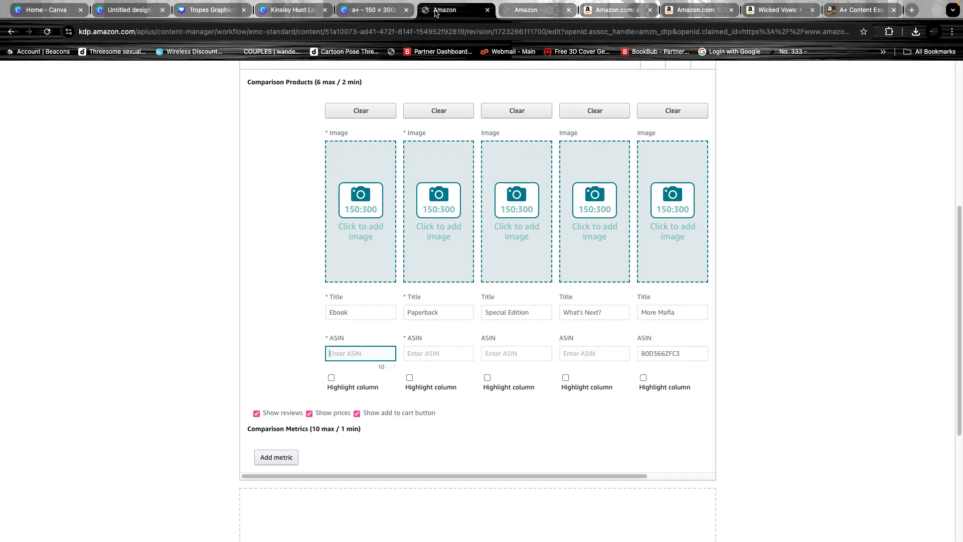
- Put the ASIN B0C76S9Z6X in the What's Next? column instead of Ebook, and highlight the What's Next? and More Mafia columns
key("super+v")
left_click_drag(381, 354, 296, 355)
key("super+x")
left_click(582, 354)
key("super+v")
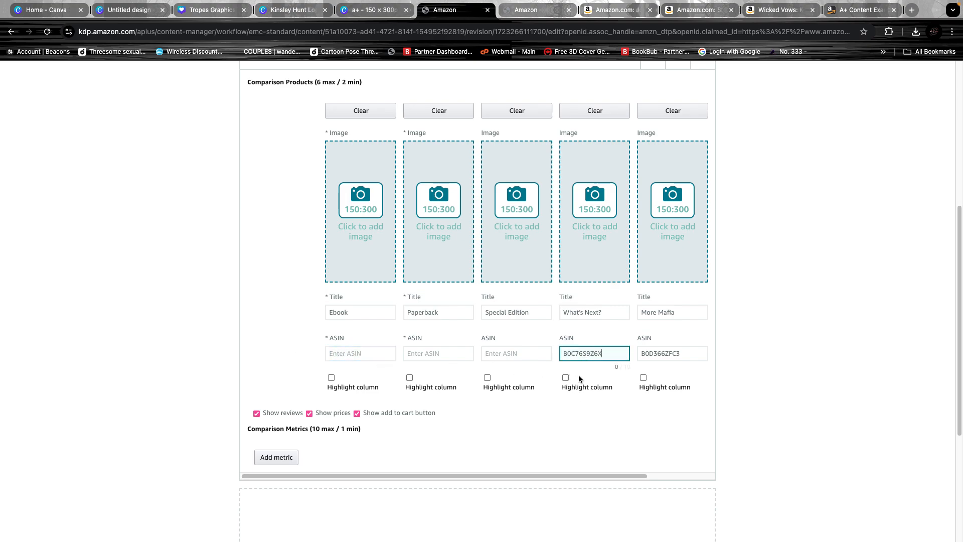
left_click(565, 378)
- Switch to the Wicked Vows listing on Amazon and open Cruel Vows from the books in the same series
left_click(781, 10)
scroll(360, 321, "up", 15)
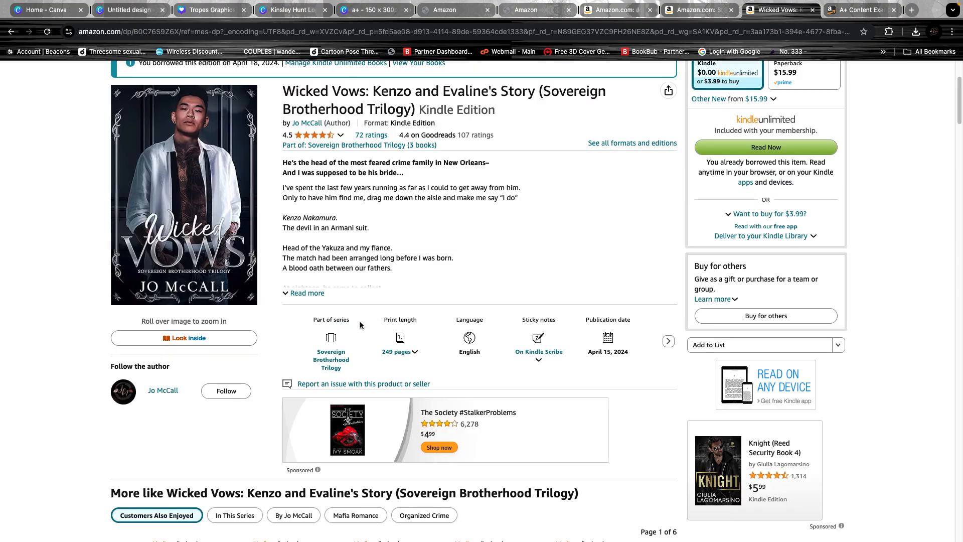
scroll(360, 321, "down", 4)
left_click(221, 306)
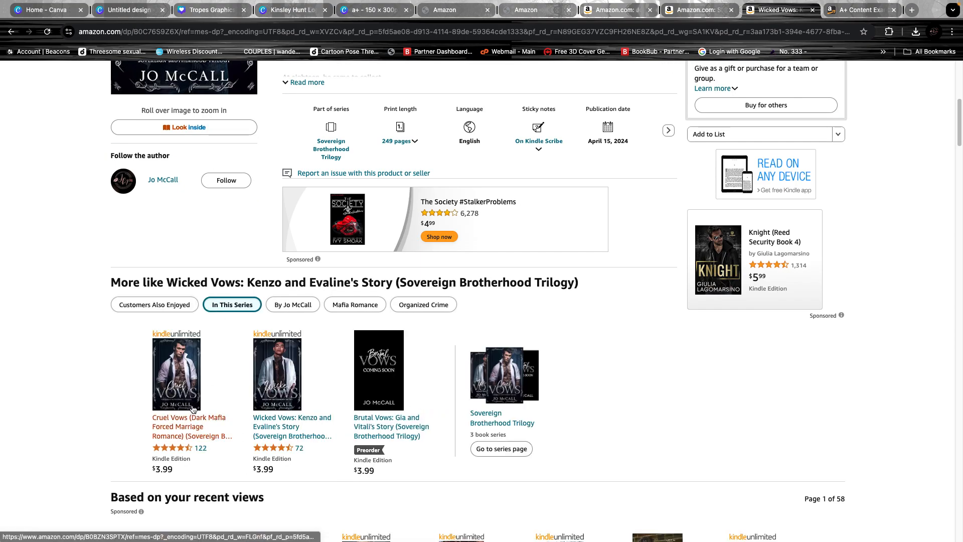
right_click(186, 383)
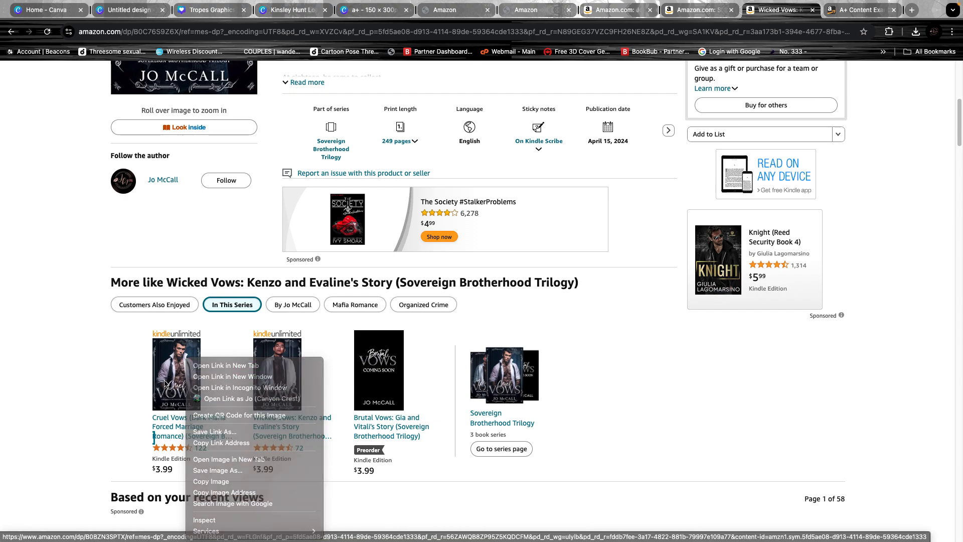
left_click(162, 420)
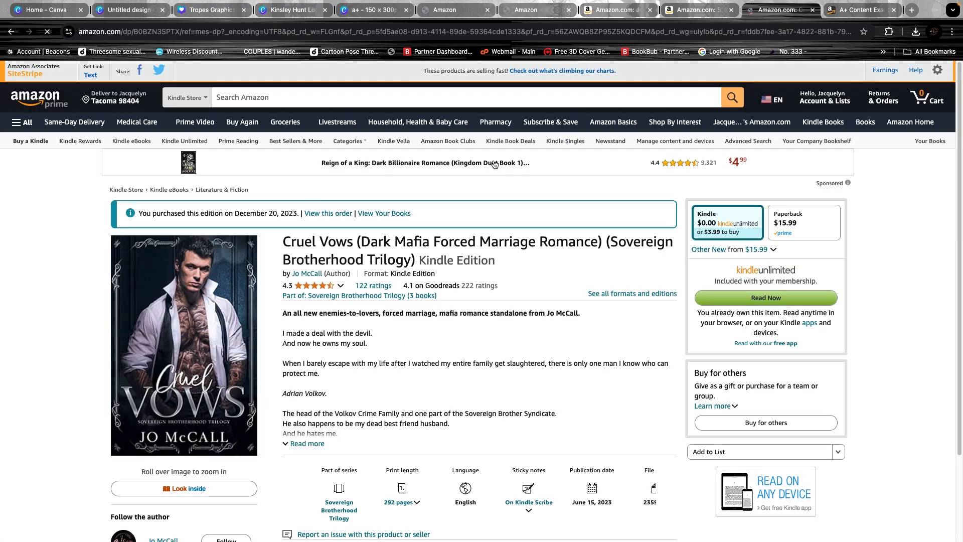
- Copy the ASIN B0BZN3SPTX from the Cruel Vows Kindle product details into the Ebook column in KDP, without the extra leading character
scroll(445, 397, "down", 2)
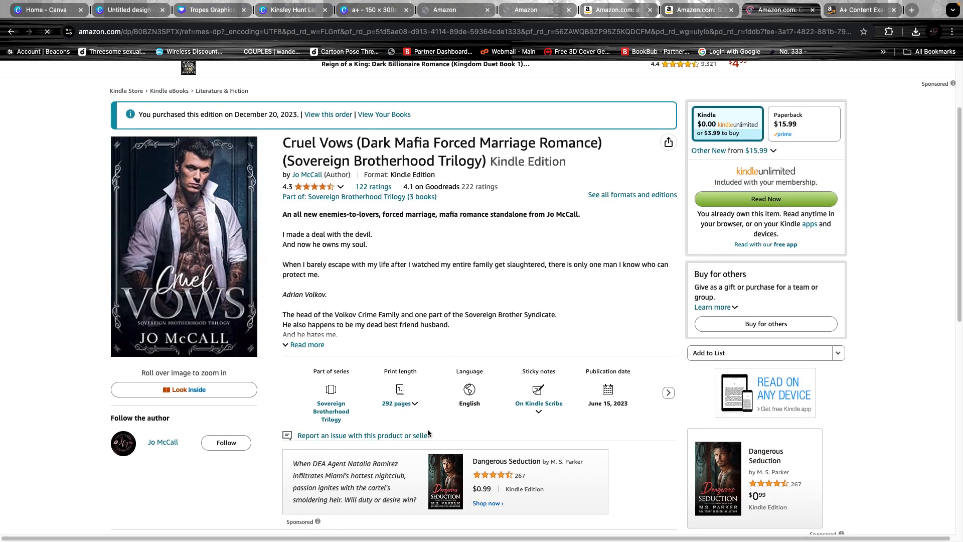
scroll(576, 362, "down", 10)
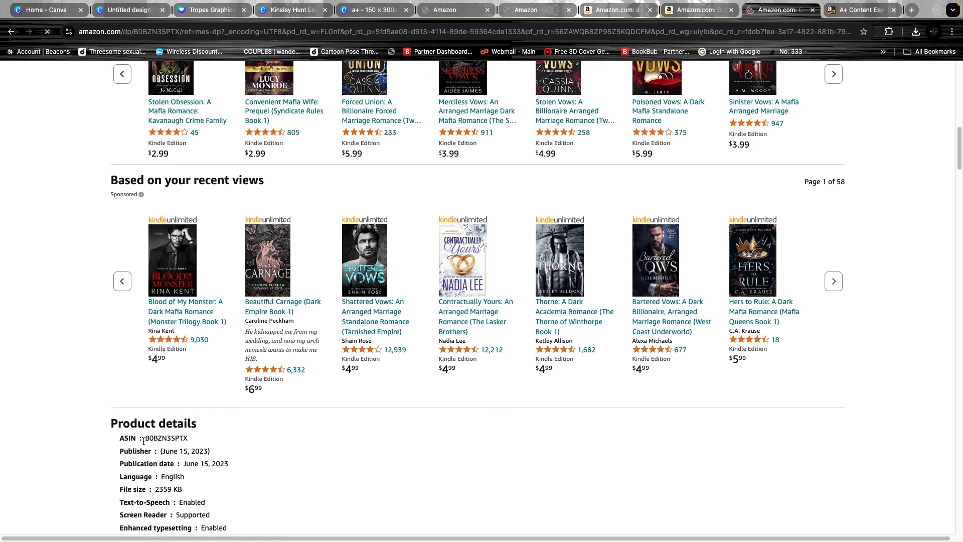
left_click_drag(144, 441, 191, 440)
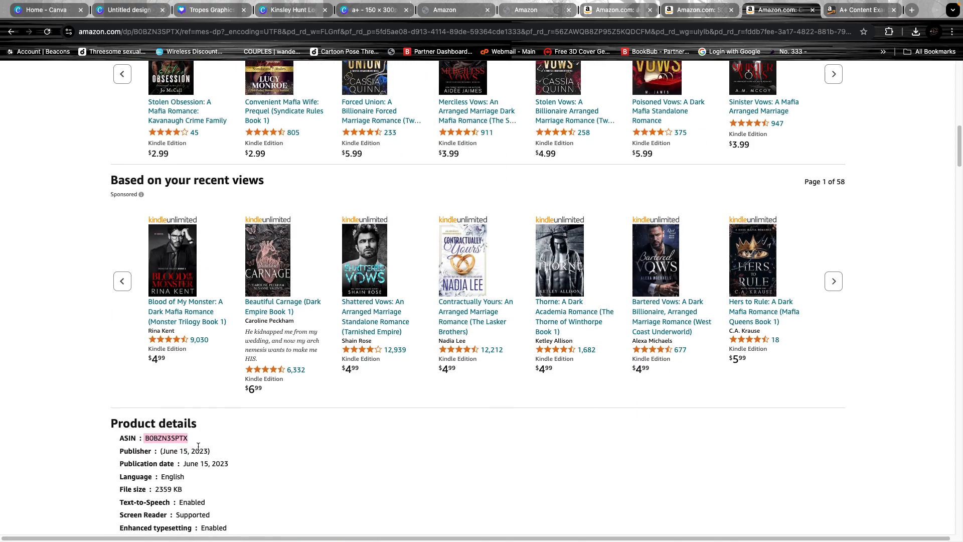
scroll(627, 142, "up", 4)
left_click(449, 11)
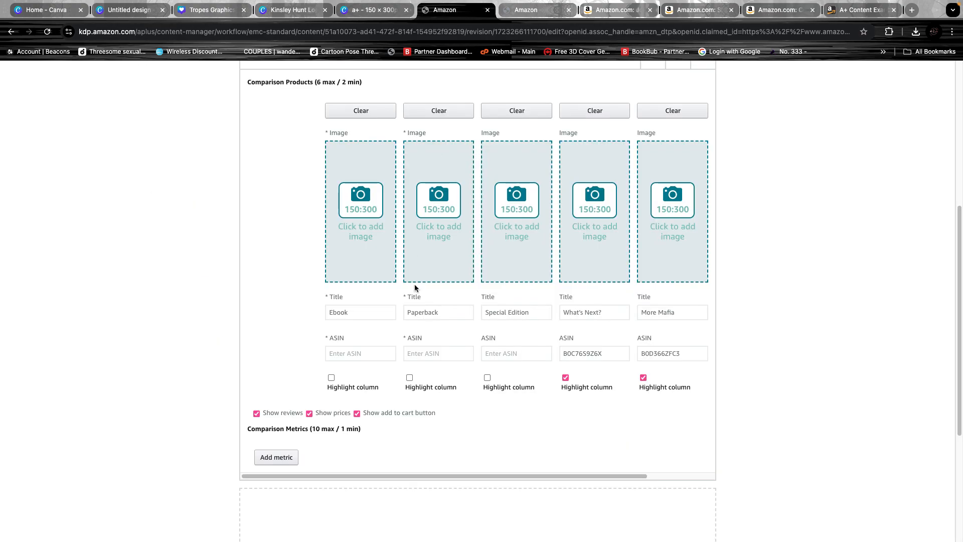
left_click(375, 353)
key("super+v")
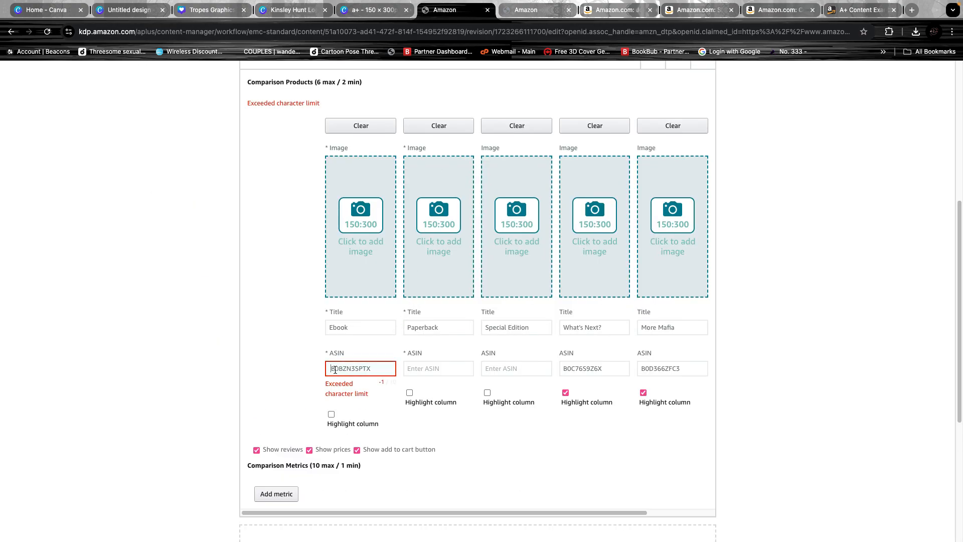
key("BackSpace")
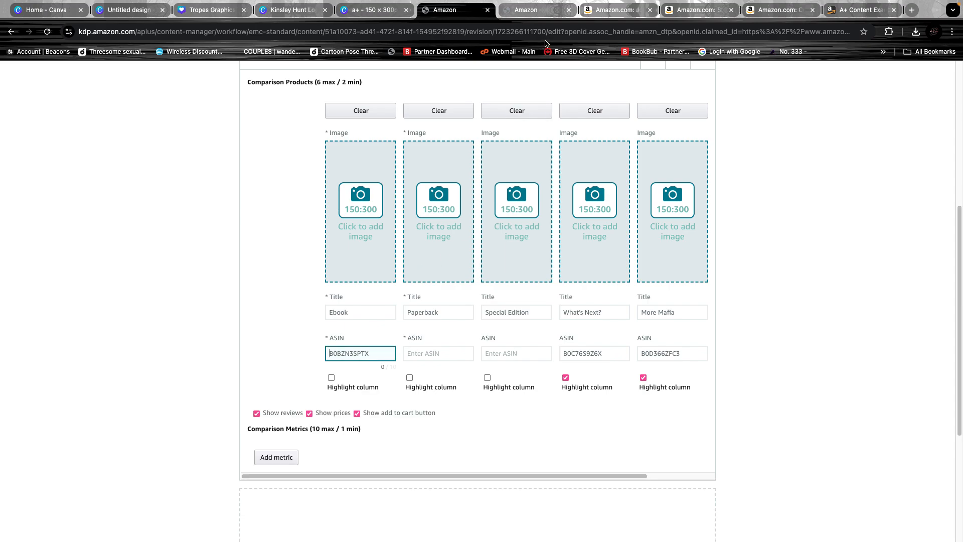
- Return to the Cruel Vows Kindle listing on Amazon and open its paperback edition
left_click(617, 9)
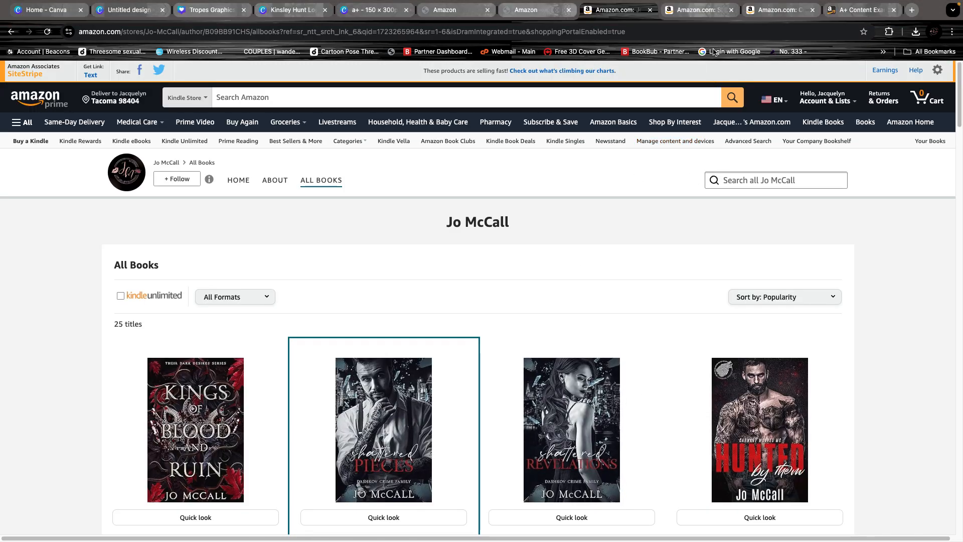
left_click(715, 19)
left_click(759, 13)
scroll(682, 257, "up", 7)
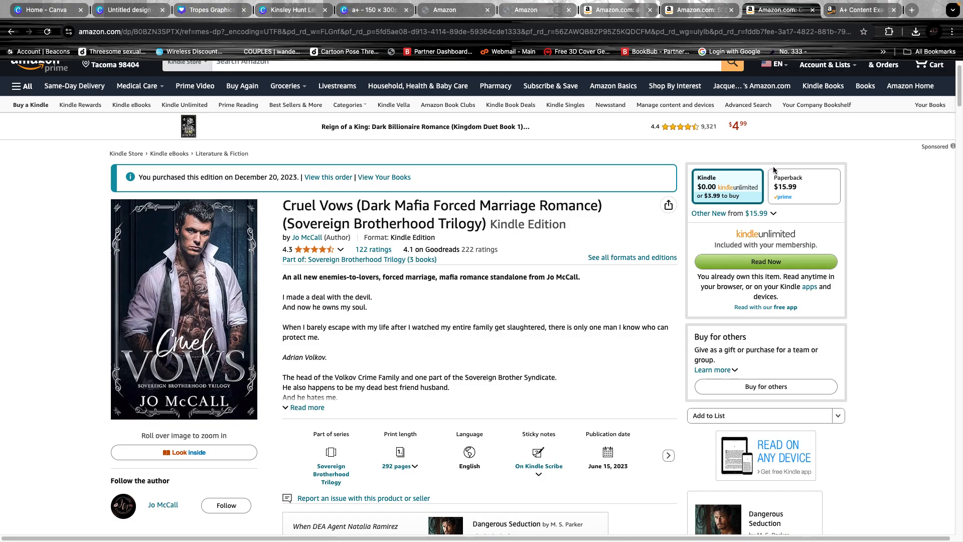
left_click(777, 175)
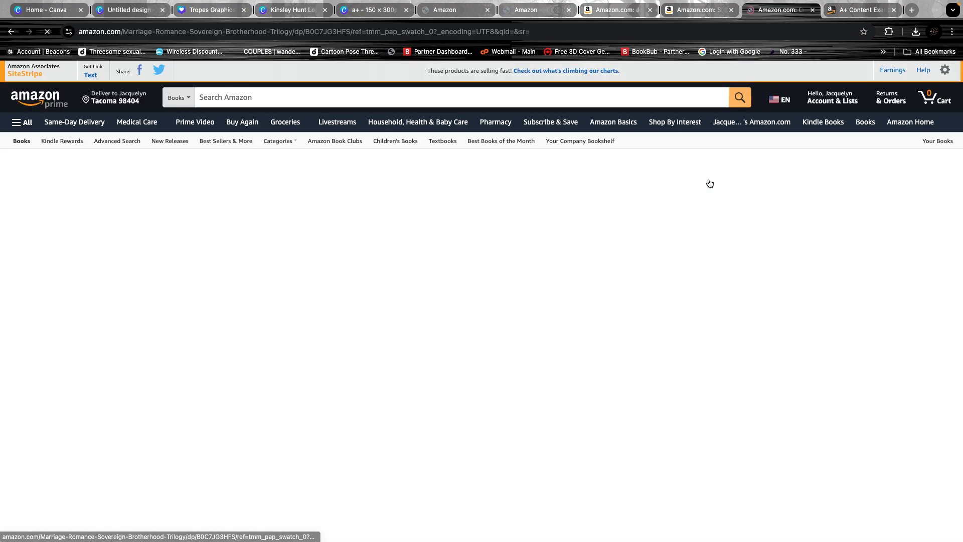
- Copy the ASIN B0C7JG3HFS from the paperback's product details into the Paperback column of the comparison chart in KDP
scroll(264, 432, "down", 10)
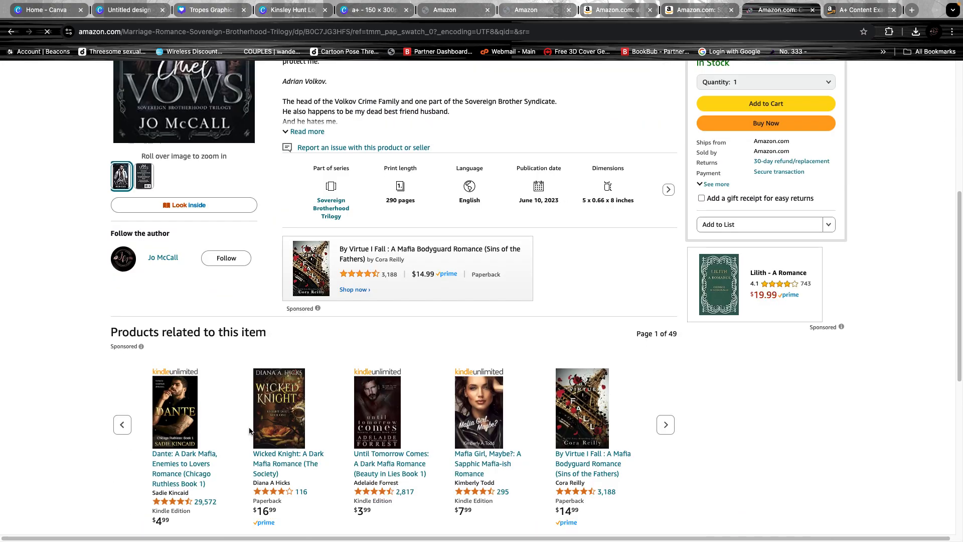
scroll(166, 411, "down", 4)
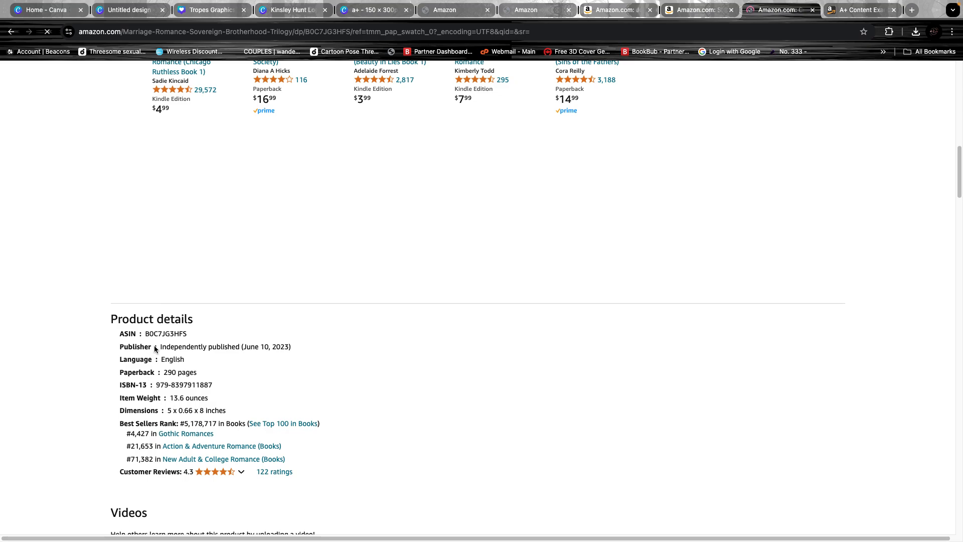
left_click_drag(145, 335, 186, 408)
key("super+c")
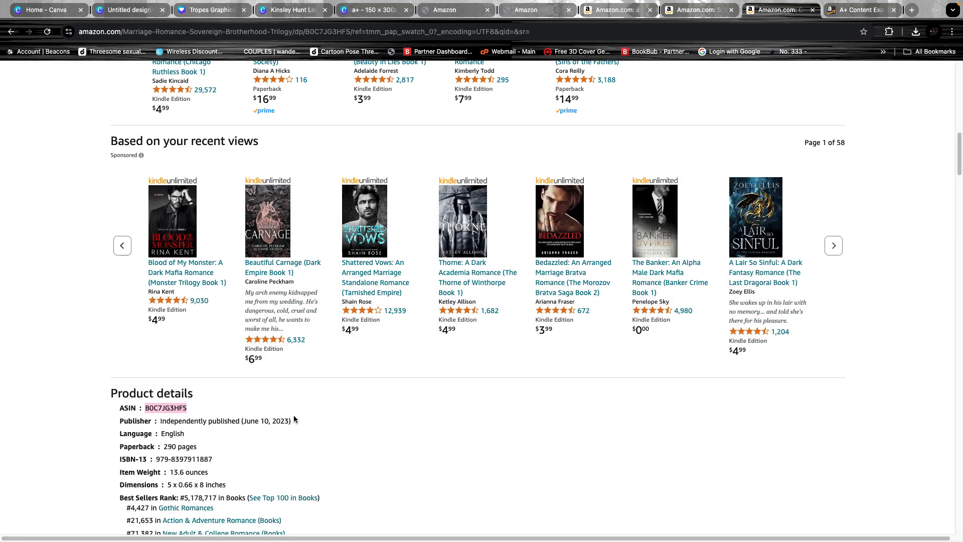
left_click(447, 10)
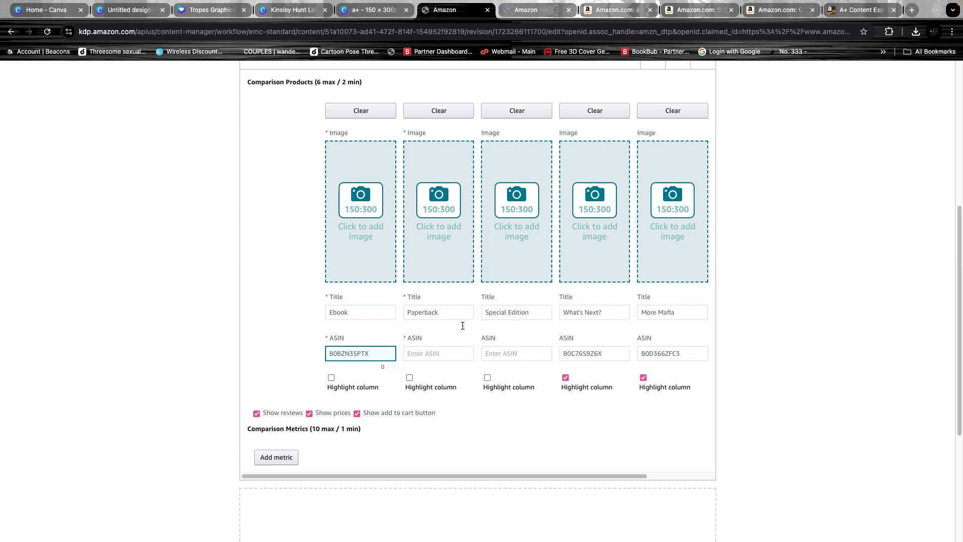
left_click(440, 353)
key("super+v")
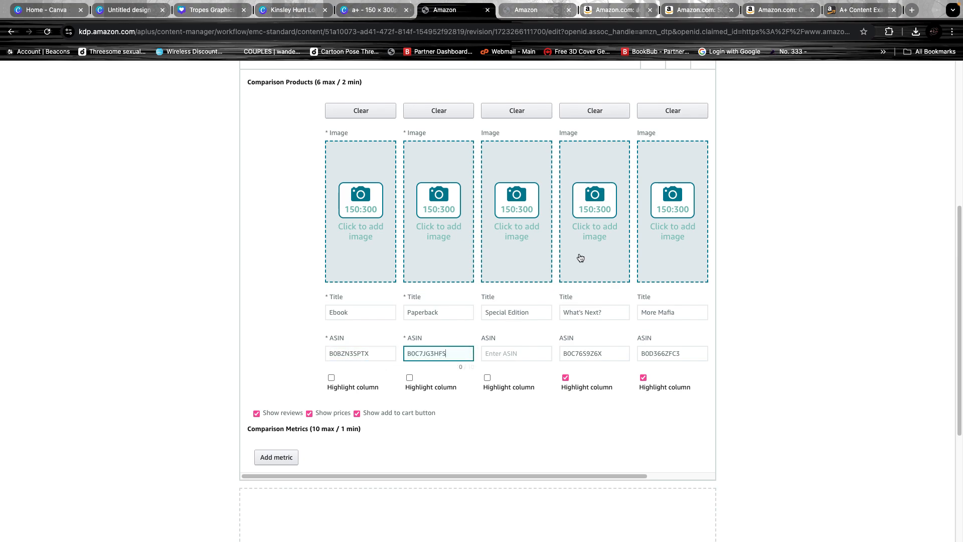
- Find Cruel Vows Special Edition in the author's list of all books on Amazon and open its listing in a new window
left_click(621, 10)
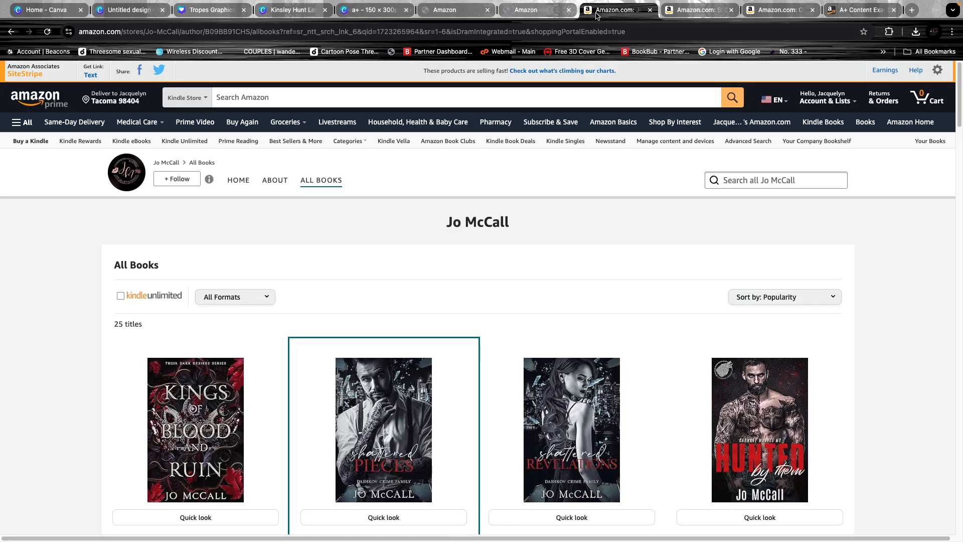
scroll(459, 353, "down", 5)
scroll(439, 360, "down", 10)
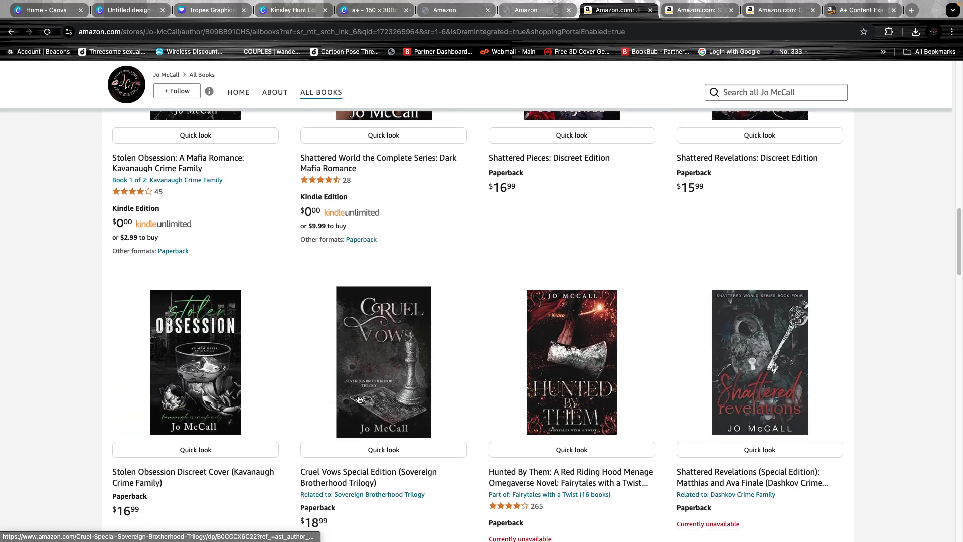
right_click(394, 308)
left_click(416, 326)
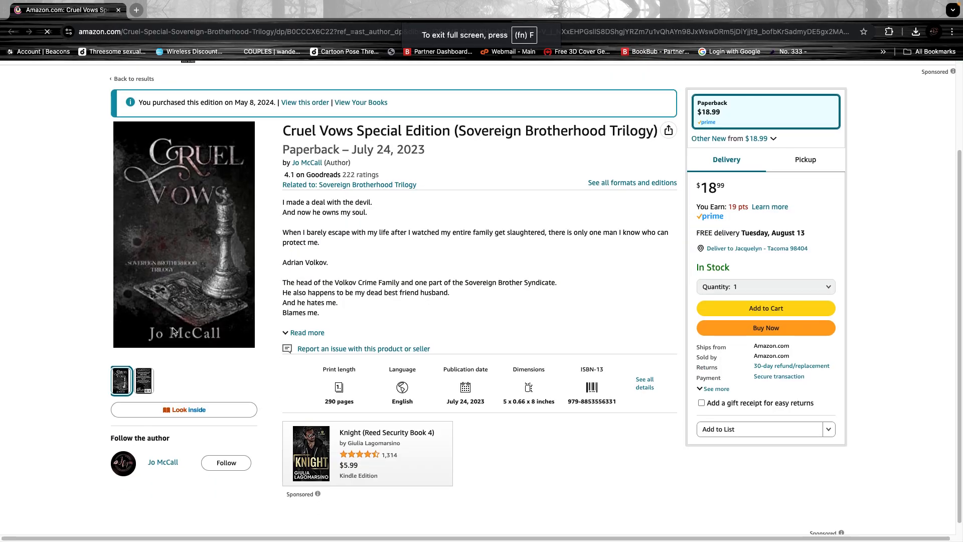
- Copy the ASIN B0CCCX6C22 from the special edition's product details and close that listing
scroll(233, 340, "down", 10)
scroll(214, 341, "down", 5)
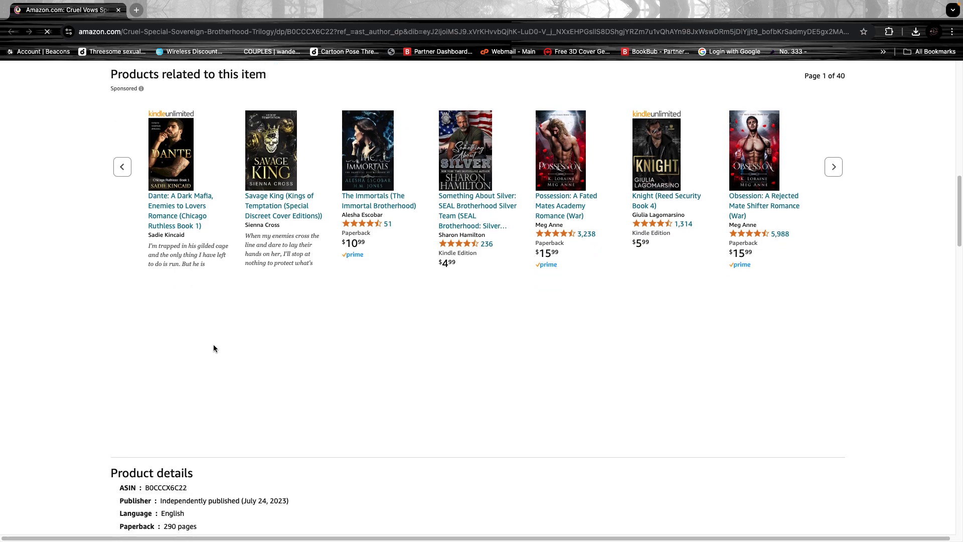
left_click_drag(146, 325, 190, 385)
right_click(180, 383)
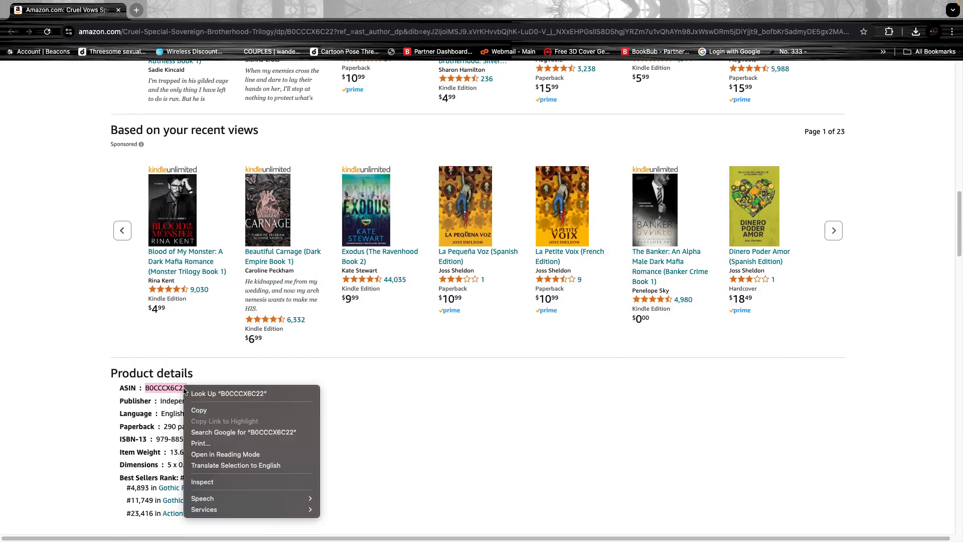
left_click(207, 410)
left_click(118, 10)
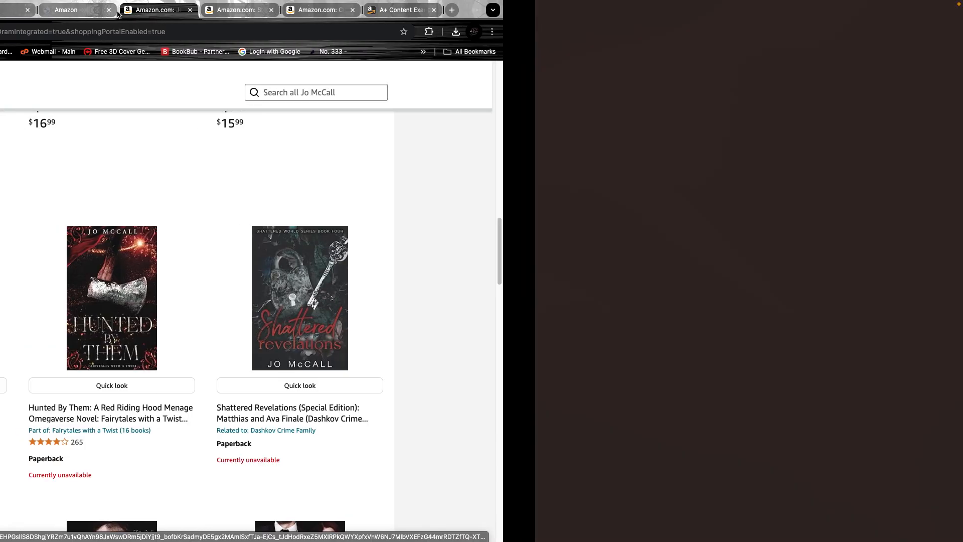
- Enter the ASIN B0CCCX6C22 in the Special Edition column in KDP and save the content as a draft
left_click(460, 12)
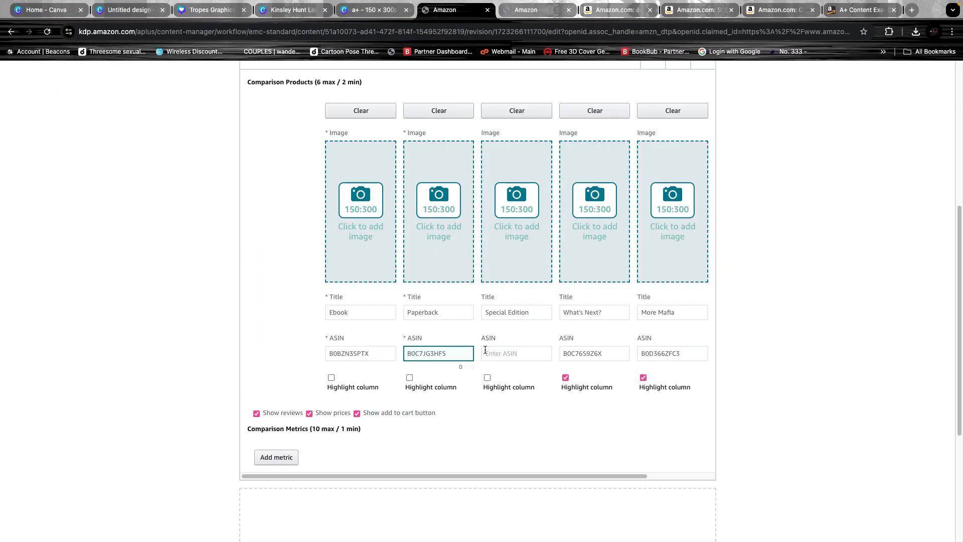
left_click(506, 357)
key("super+v")
scroll(510, 357, "up", 6)
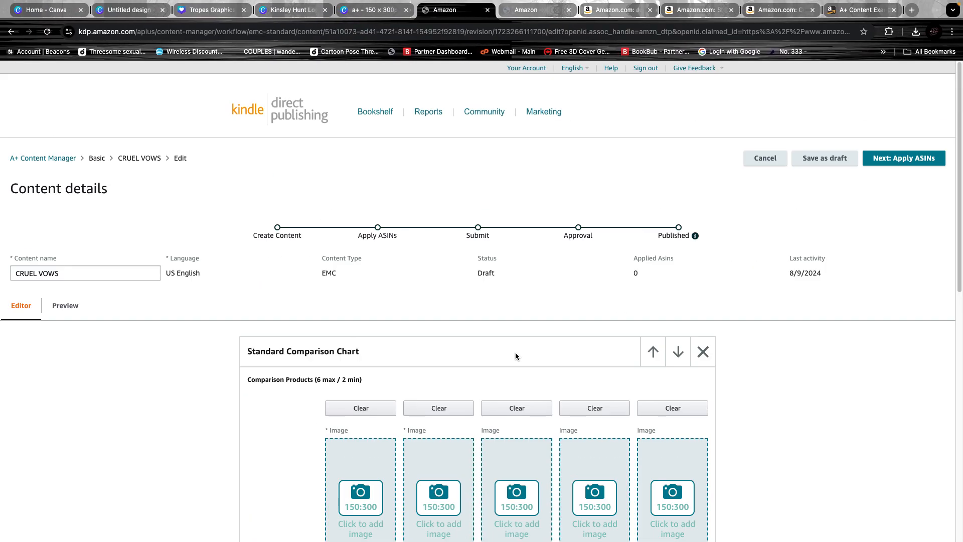
left_click(812, 166)
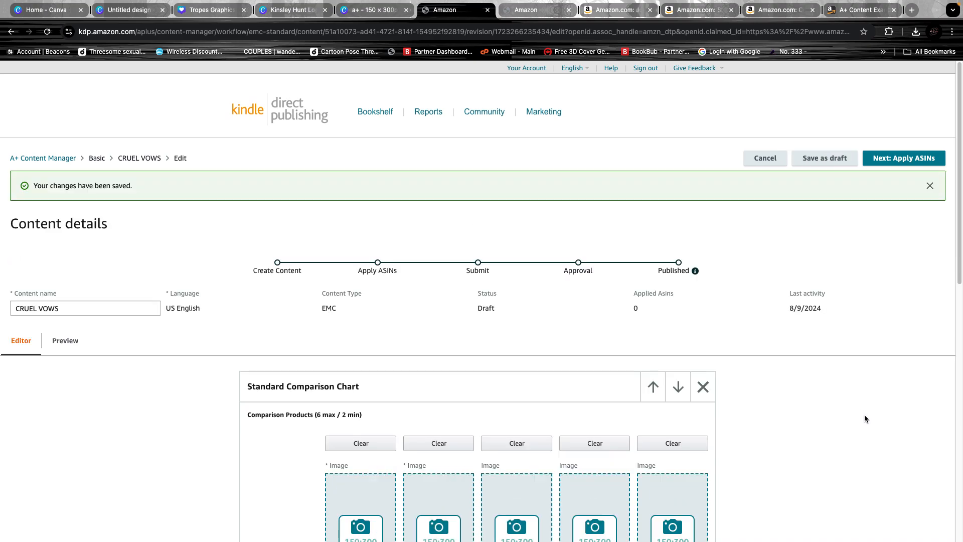
- Add the existing 150 x 300 asset 9.png, showing the Cruel Vows ebook cover, as the Ebook column's image
scroll(864, 417, "down", 3)
left_click(350, 333)
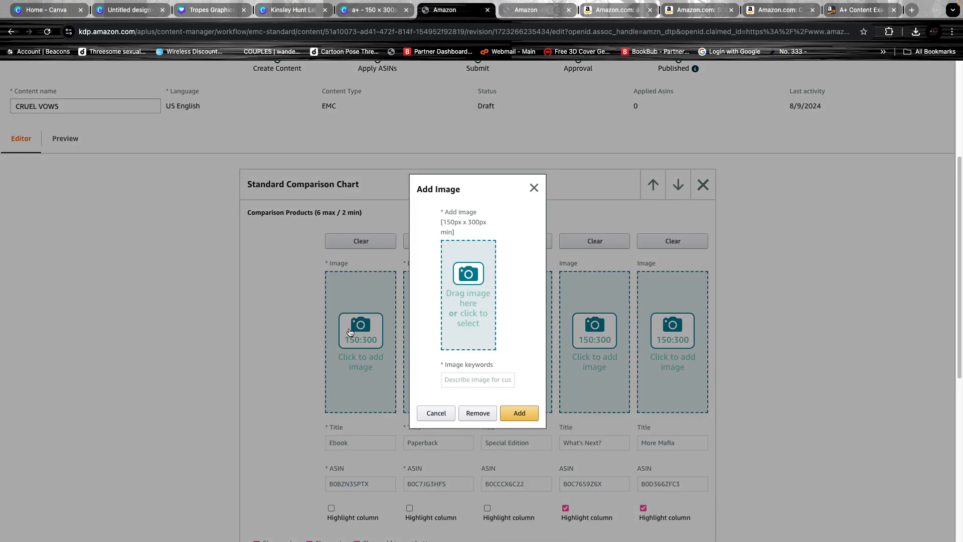
left_click(463, 274)
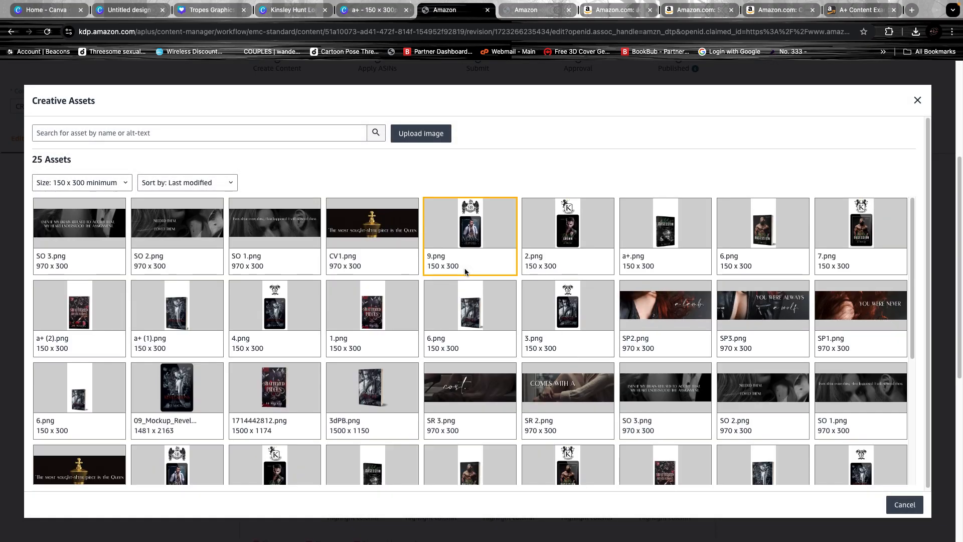
left_click(480, 240)
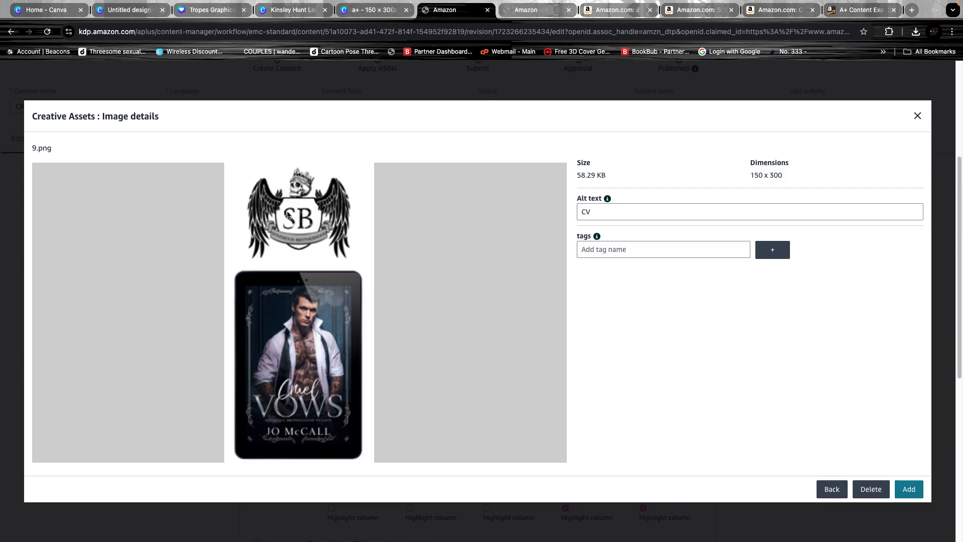
left_click(904, 490)
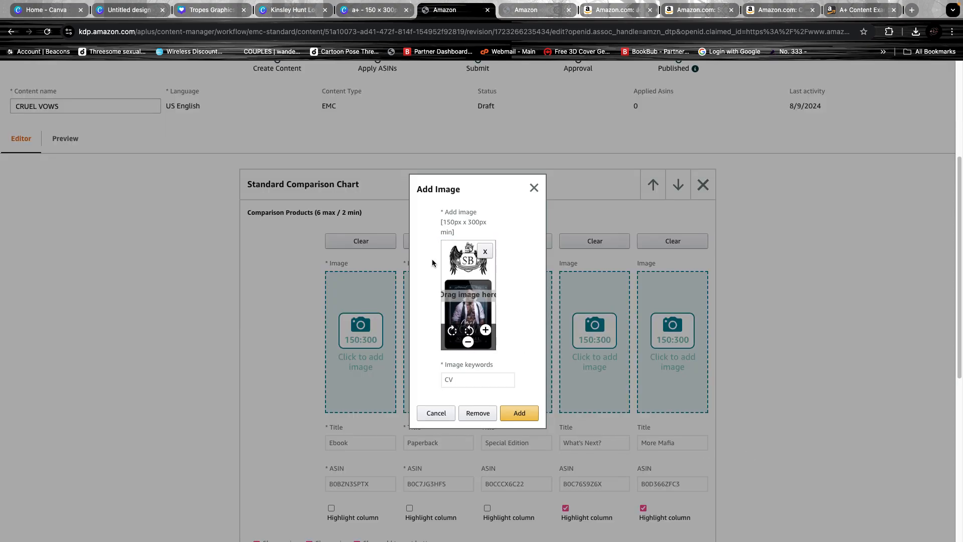
left_click(522, 411)
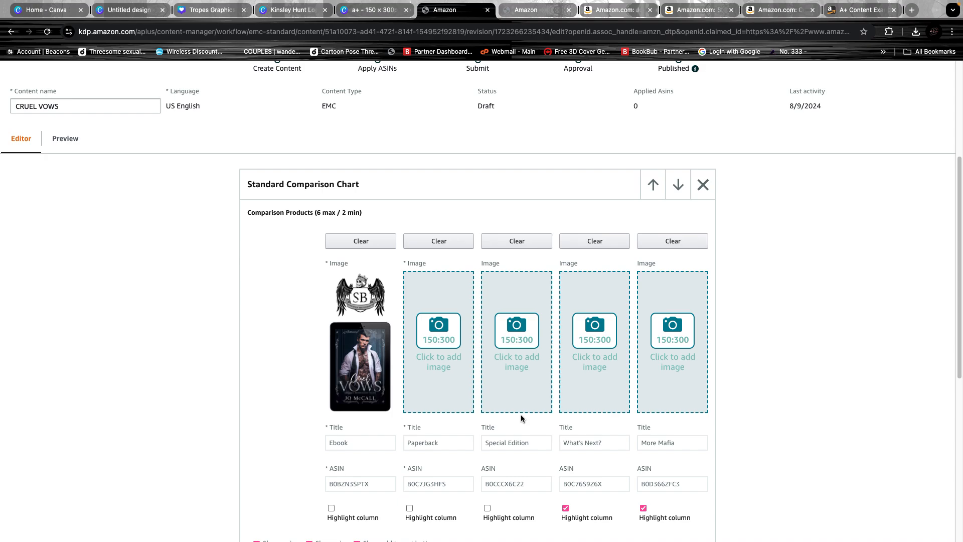
- Start adding an image to the Paperback column and browse to the a+ (1) folder in Downloads for the upload
left_click(431, 341)
left_click(468, 293)
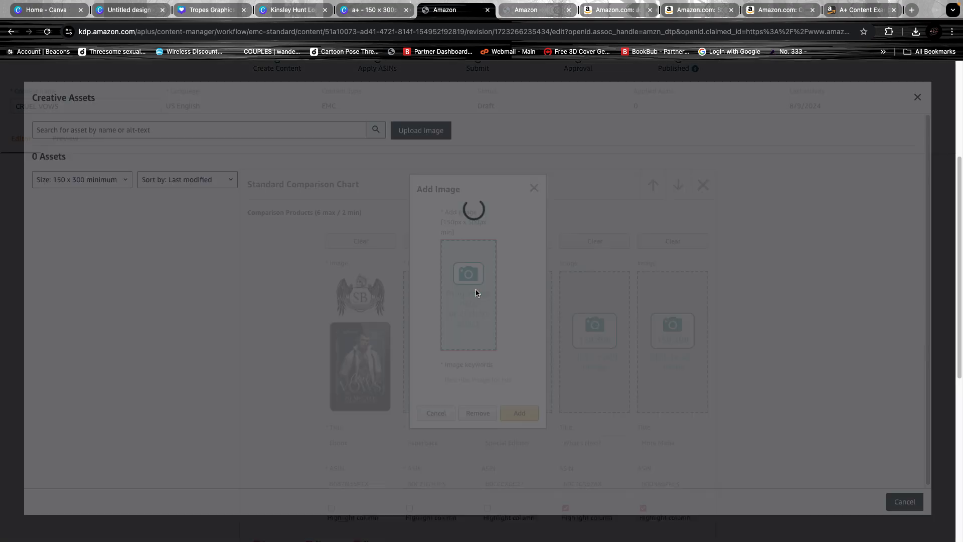
left_click(417, 133)
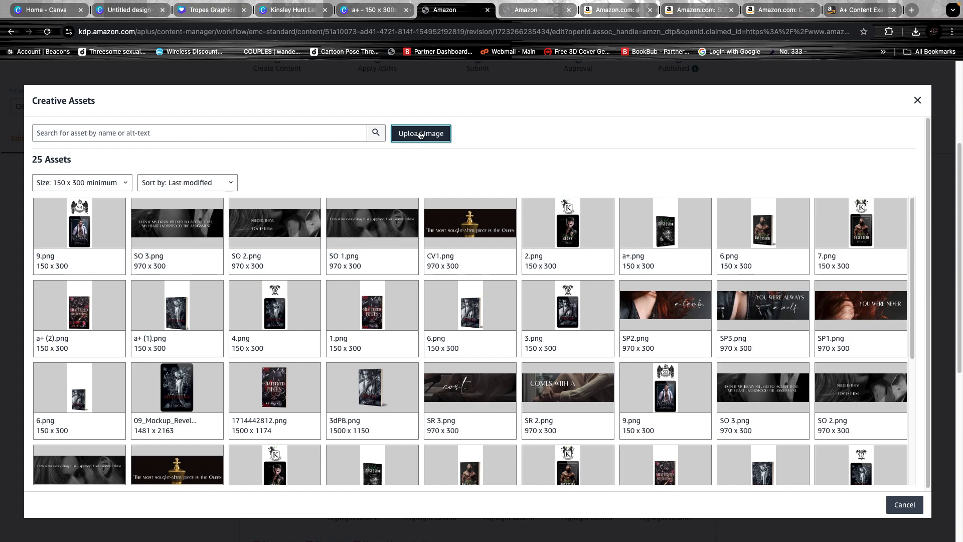
left_click(420, 133)
left_click(368, 210)
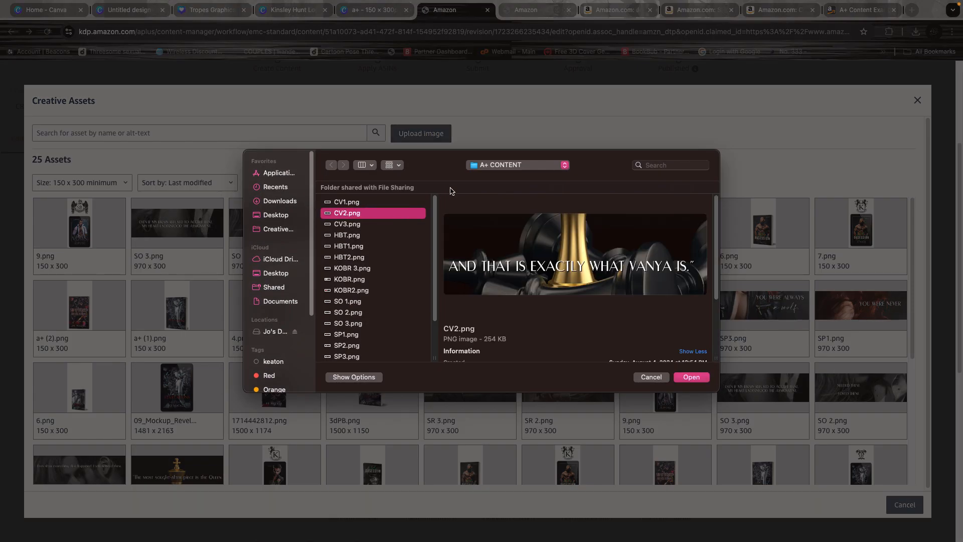
left_click(480, 166)
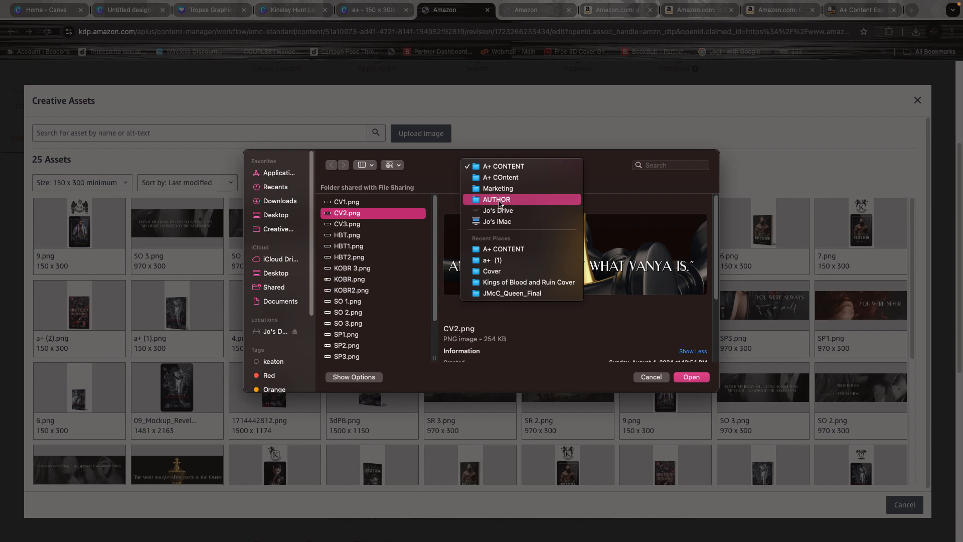
left_click(505, 261)
left_click(482, 190)
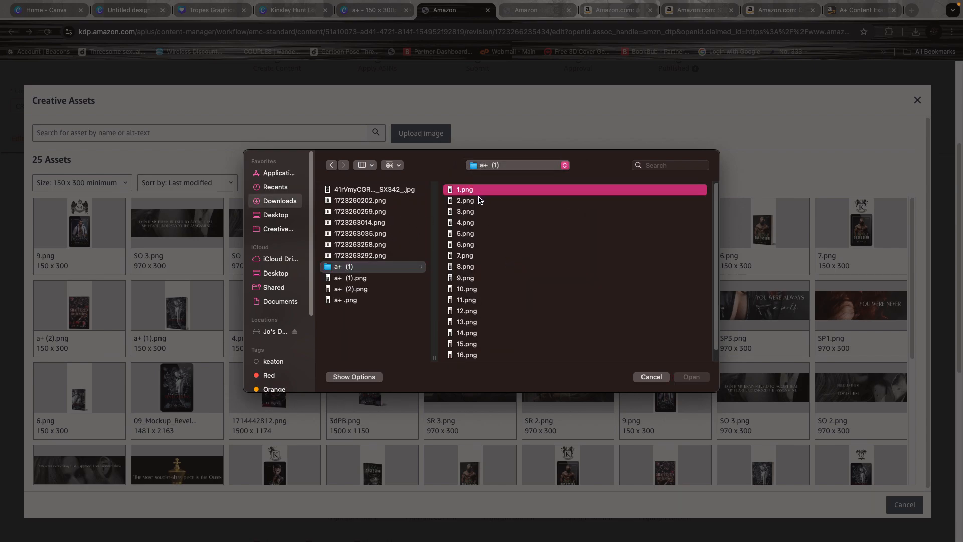
- Preview the numbered PNG covers in the a+ (1) folder for a suitable paperback image and close the file chooser without uploading
left_click(478, 199)
left_click(370, 211)
left_click(366, 233)
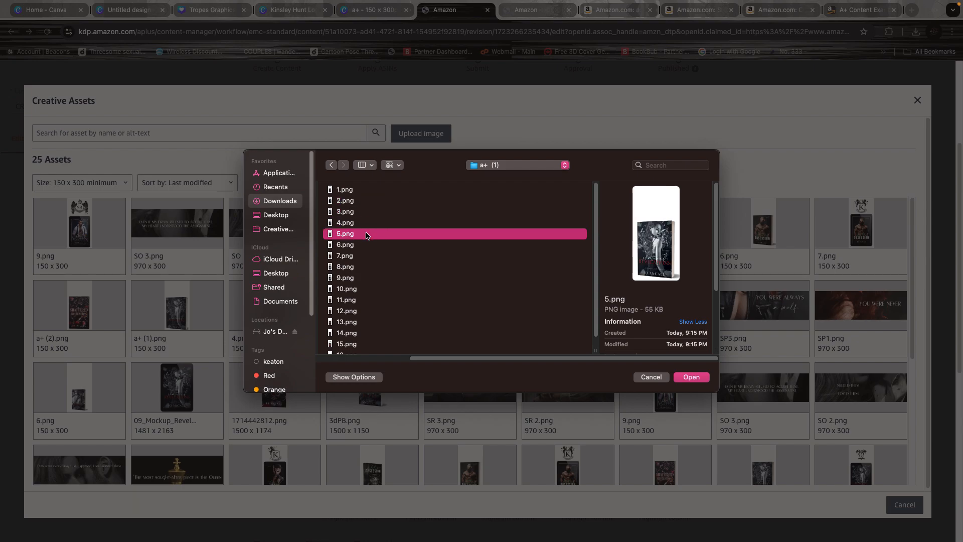
left_click(366, 245)
left_click(348, 257)
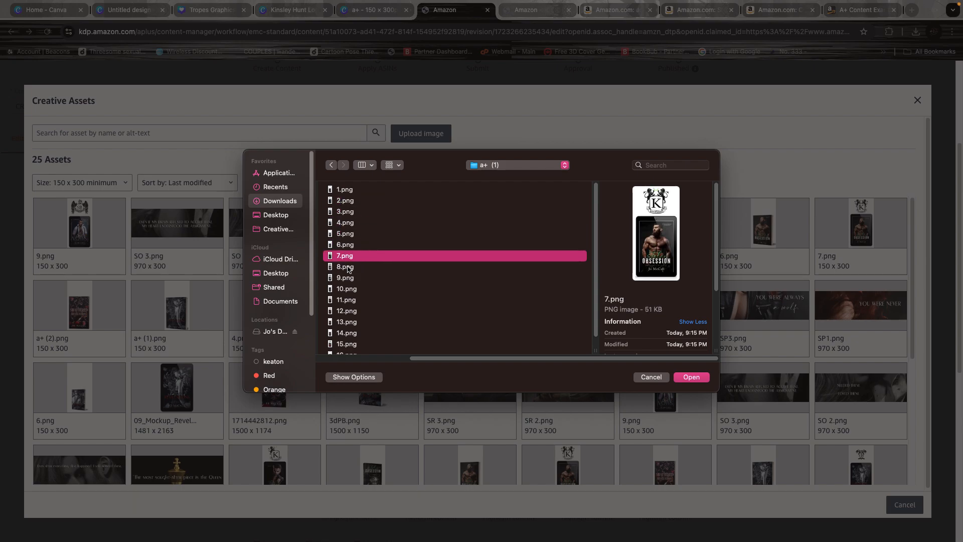
left_click(350, 267)
left_click(343, 279)
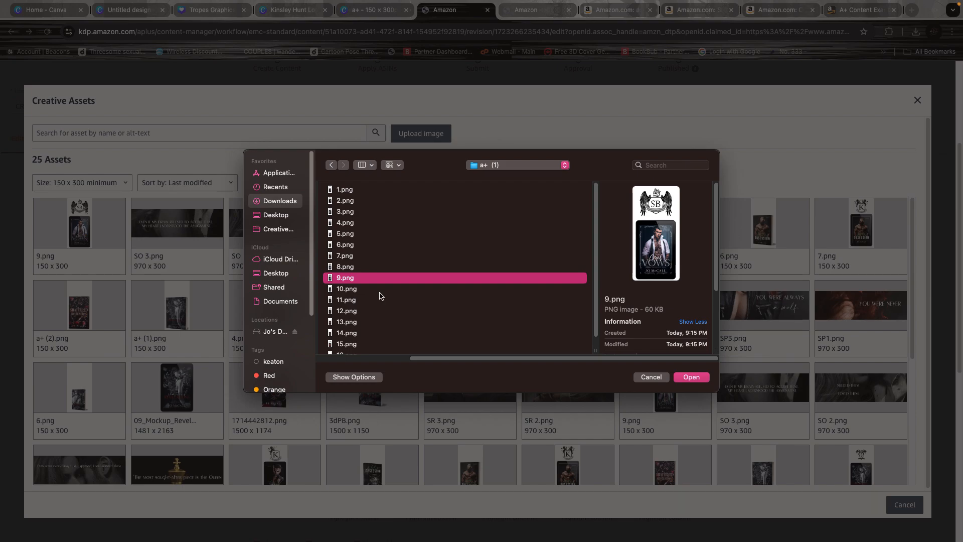
left_click(354, 289)
left_click(358, 300)
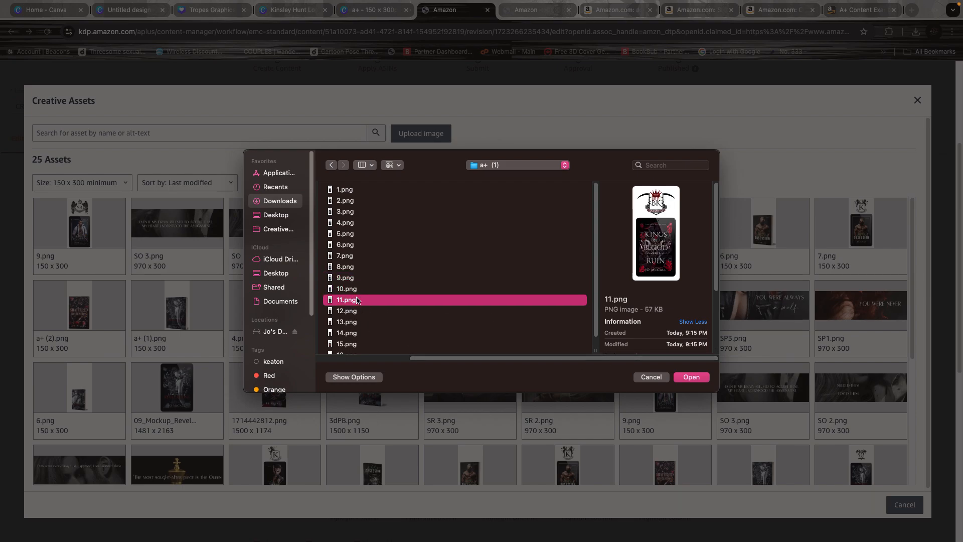
left_click(353, 311)
left_click(355, 322)
left_click(343, 290)
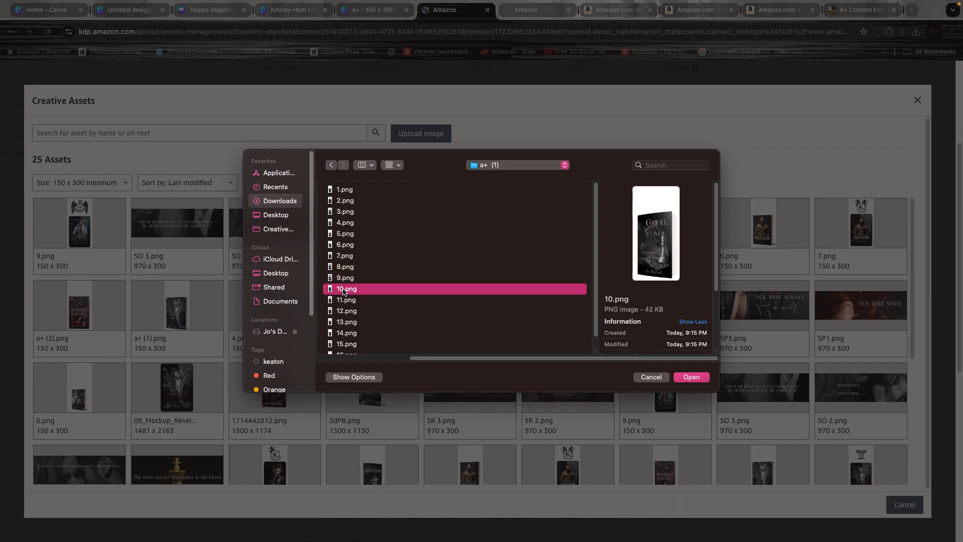
left_click(652, 377)
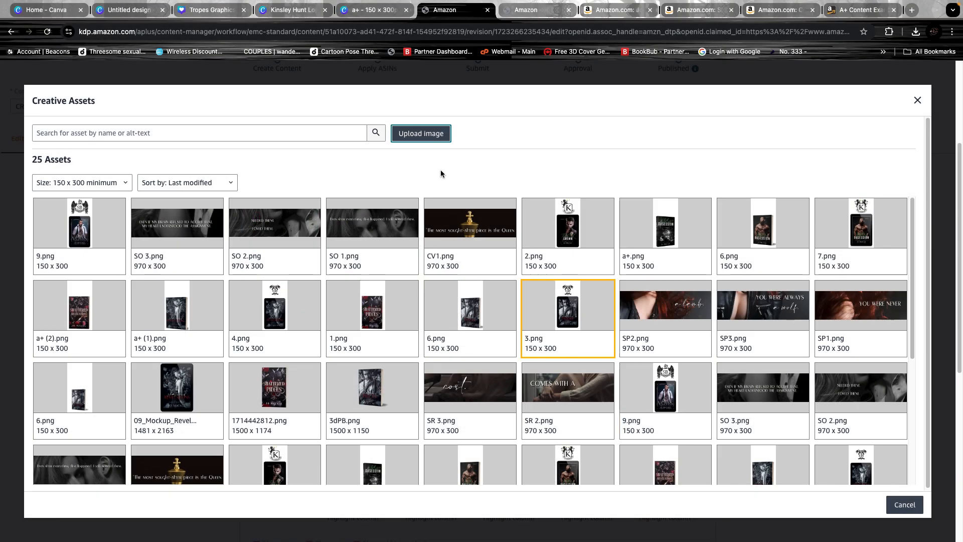
- Switch to the a+ design in Canva, add a page at the end and place the uploaded upright Wicked Vows paperback mockup on it
left_click(380, 11)
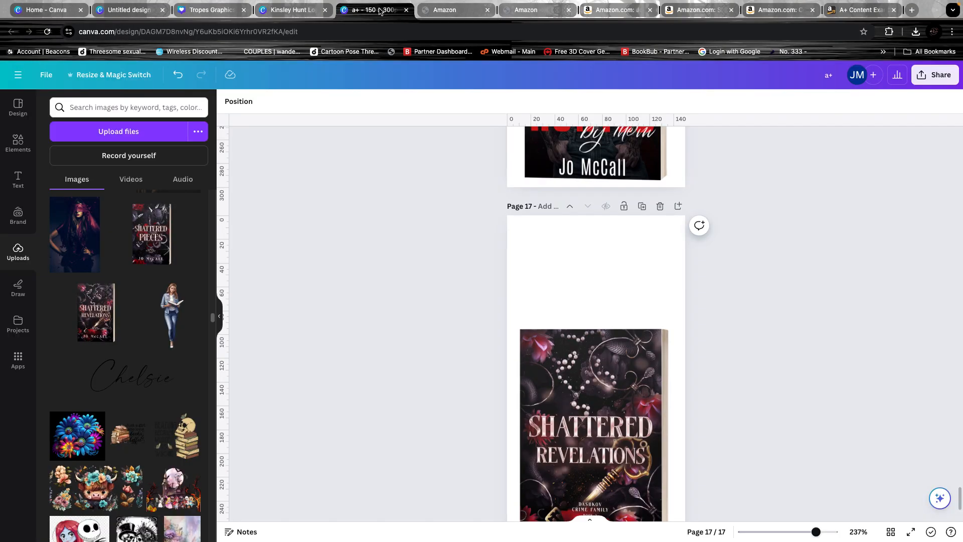
scroll(664, 326, "down", 3)
left_click(632, 503)
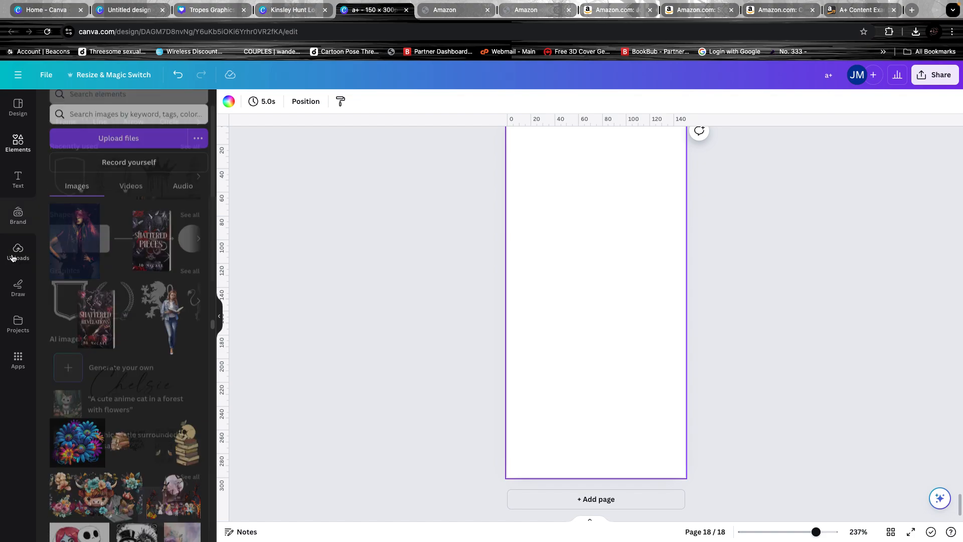
scroll(72, 285, "down", 10)
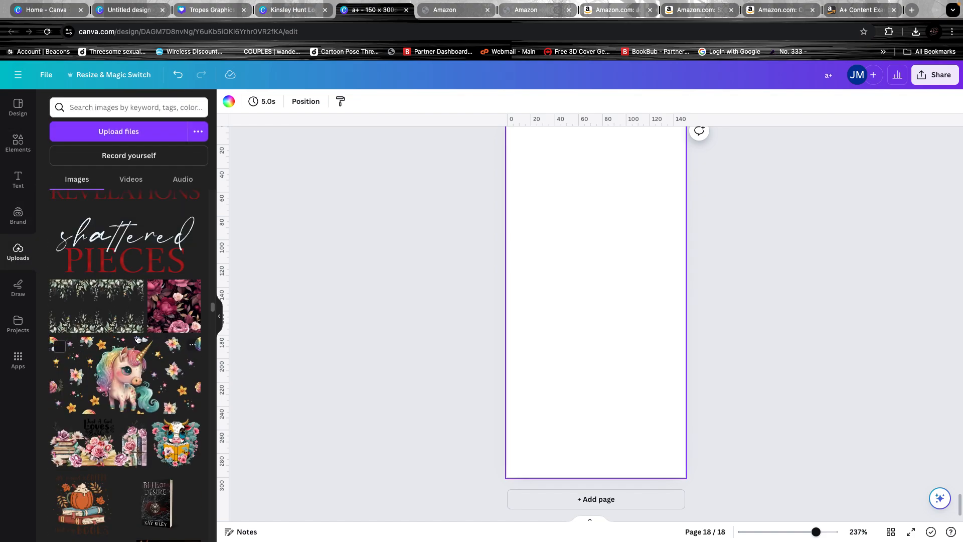
scroll(139, 341, "down", 15)
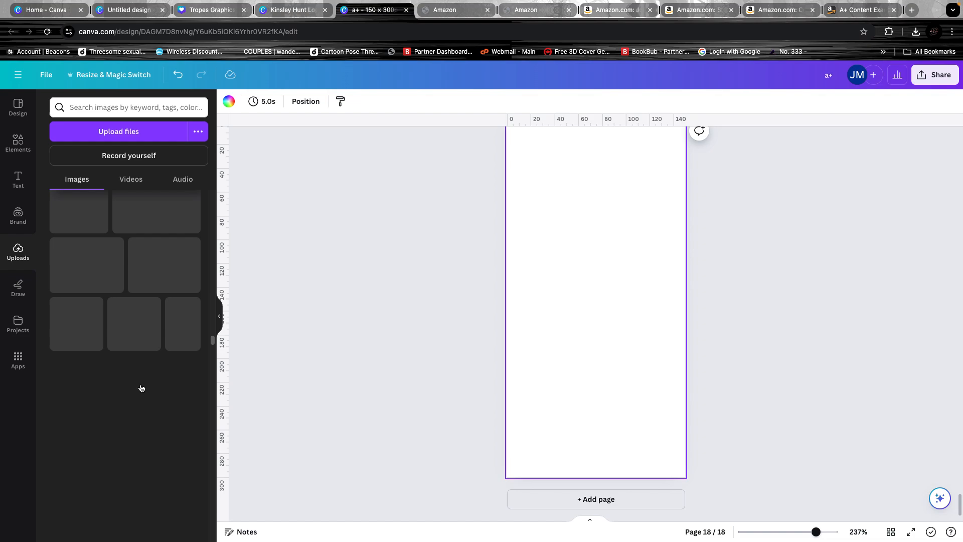
scroll(177, 417, "down", 10)
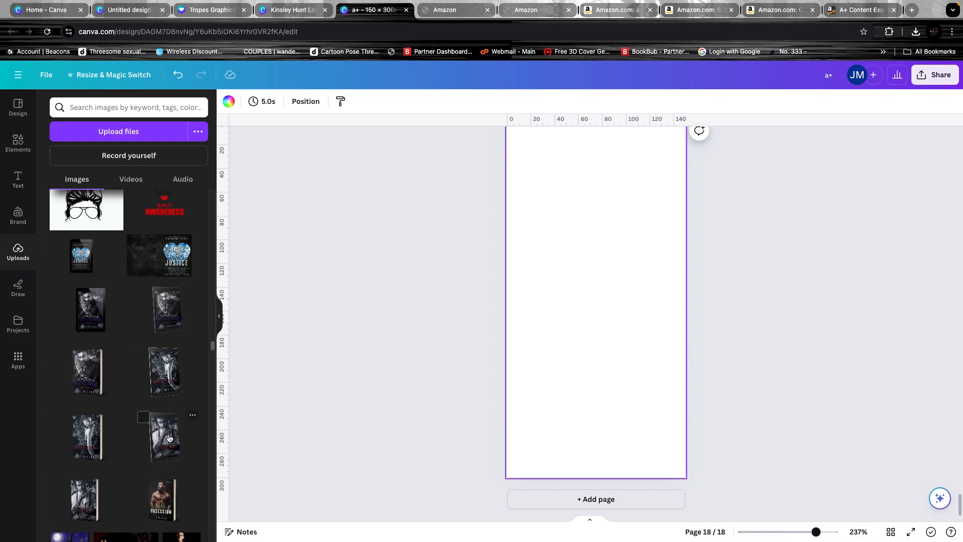
scroll(171, 485, "down", 5)
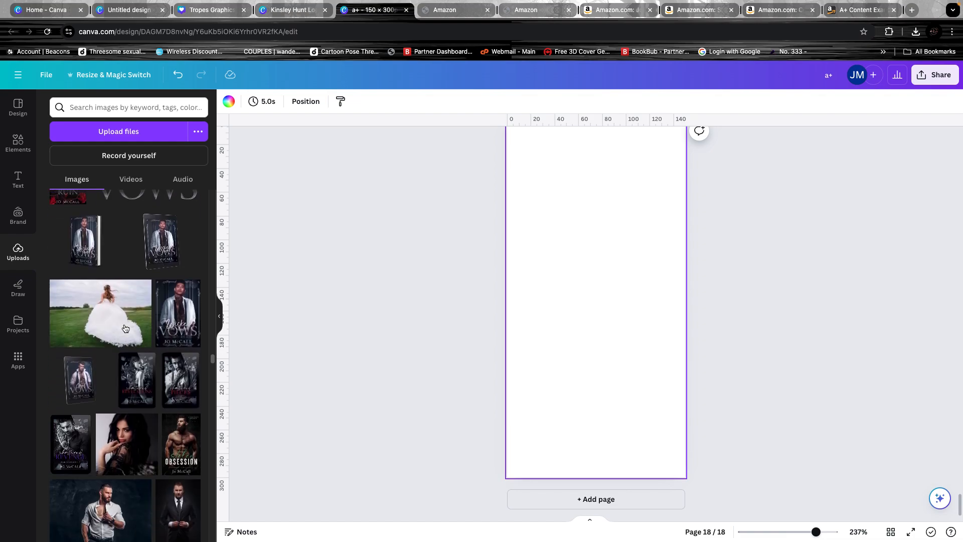
left_click(86, 241)
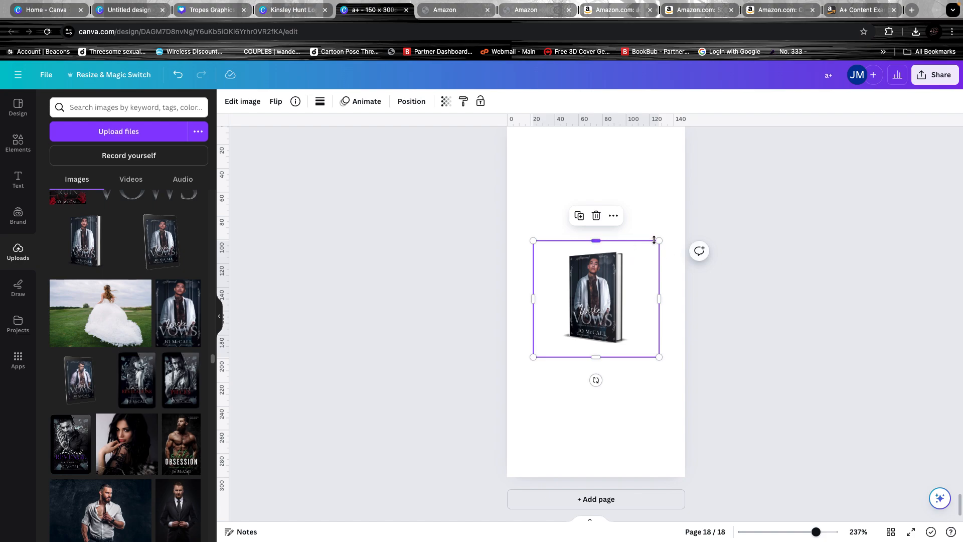
- Crop the empty margins beside the Wicked Vows mockup, enlarge it to nearly the page width and position it in the page's lower part
left_click_drag(659, 241, 602, 350)
left_click_drag(585, 281, 585, 296)
left_click_drag(589, 474, 596, 452)
left_click_drag(691, 374, 638, 387)
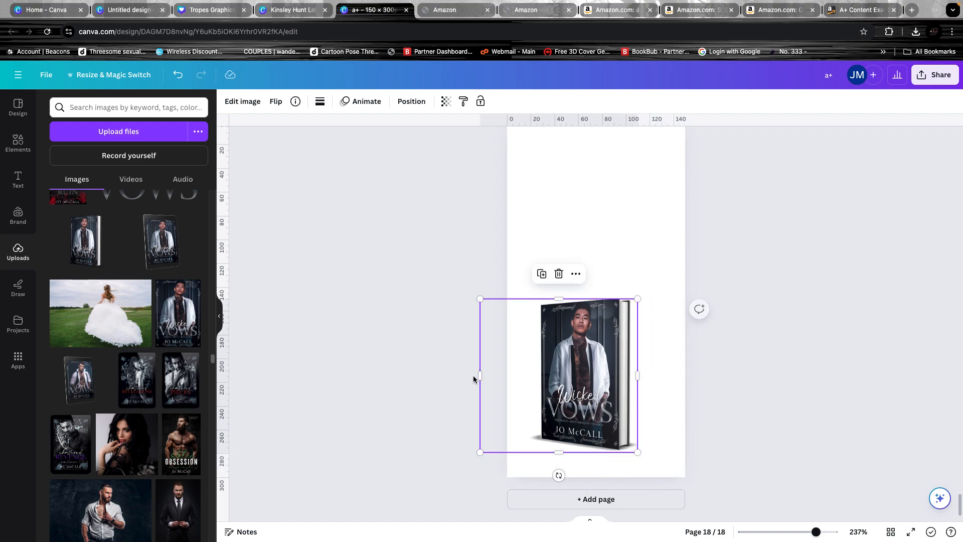
left_click_drag(478, 375, 539, 375)
left_click_drag(642, 298, 737, 232)
left_click_drag(653, 263, 635, 289)
- Add another blank page after the Wicked Vows page
left_click(640, 492)
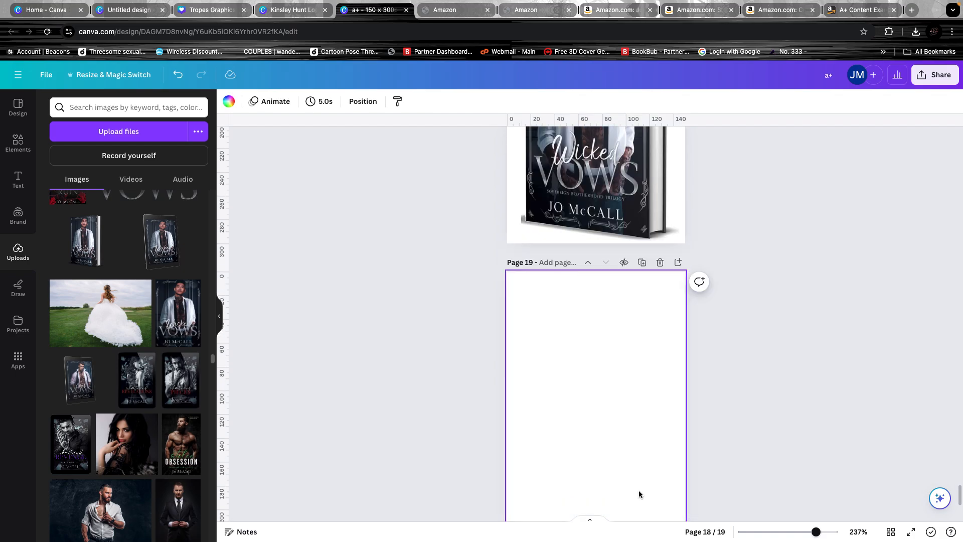
scroll(142, 416, "down", 4)
- Look through the uploaded images for an upright Cruel Vows paperback mockup
scroll(142, 416, "down", 15)
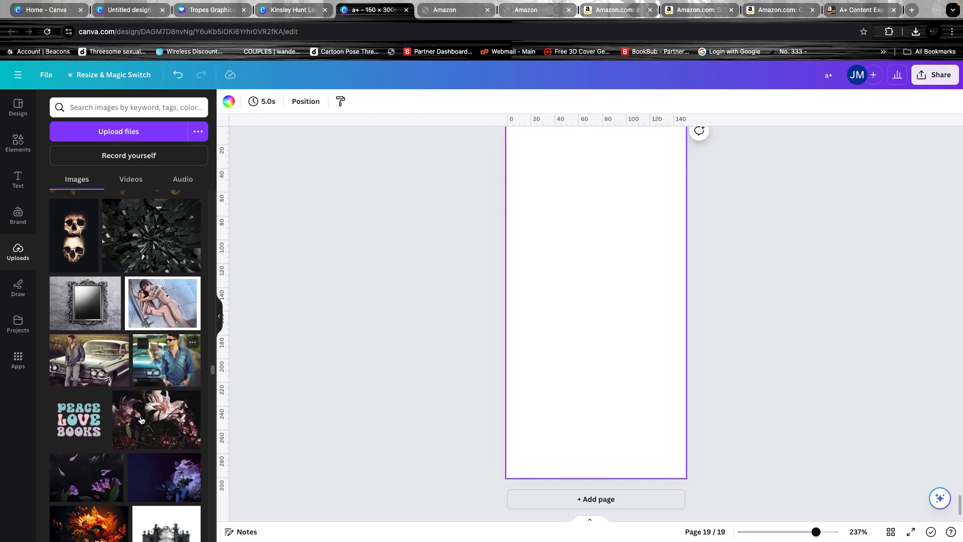
scroll(141, 435, "down", 12)
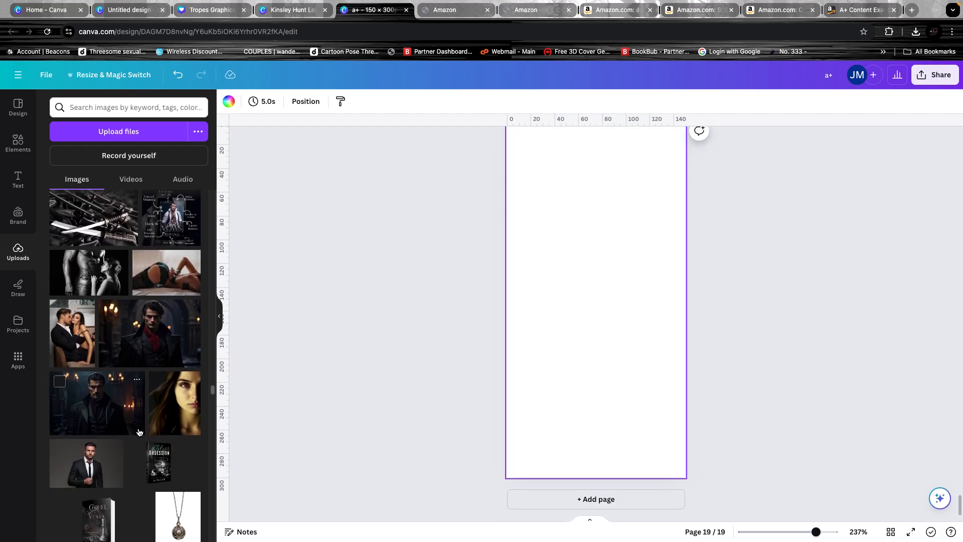
scroll(143, 451, "down", 15)
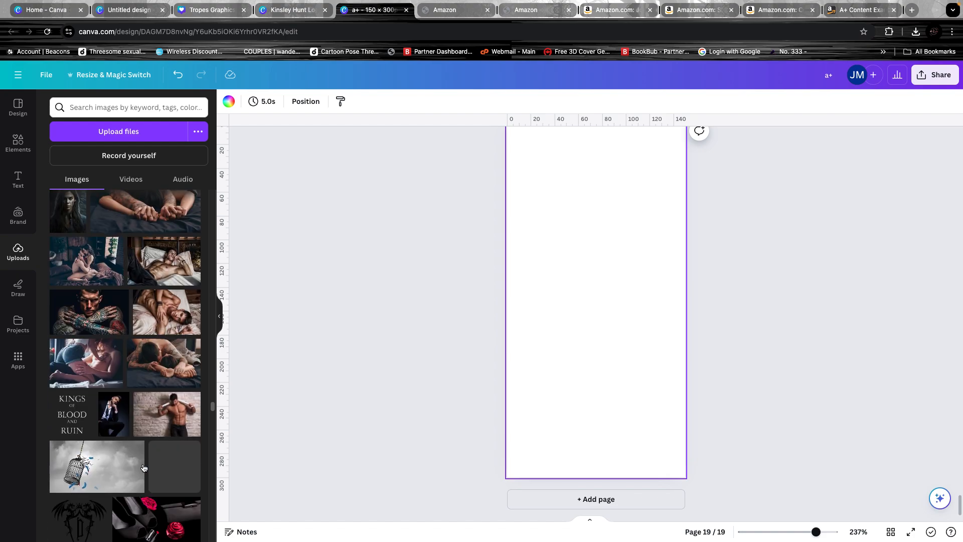
scroll(144, 468, "down", 15)
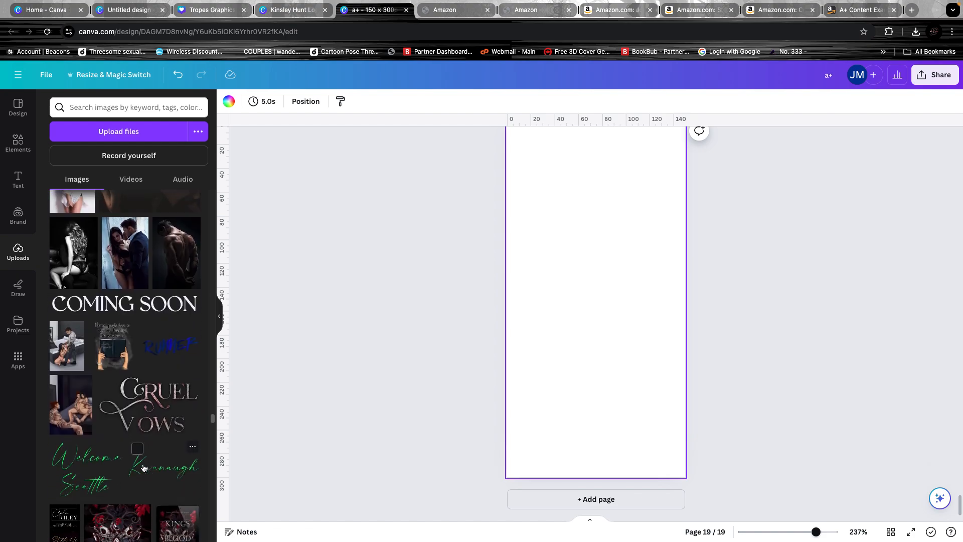
scroll(145, 466, "down", 15)
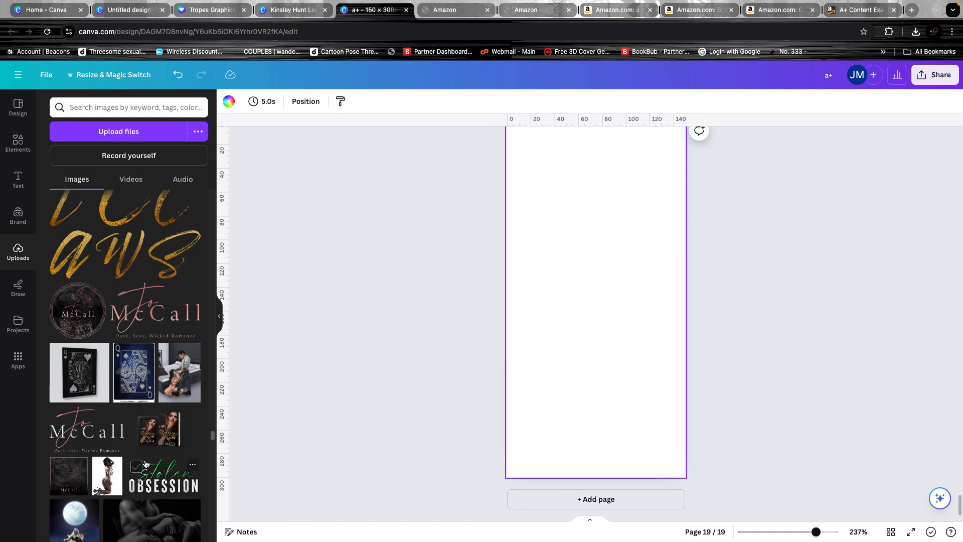
scroll(150, 463, "down", 15)
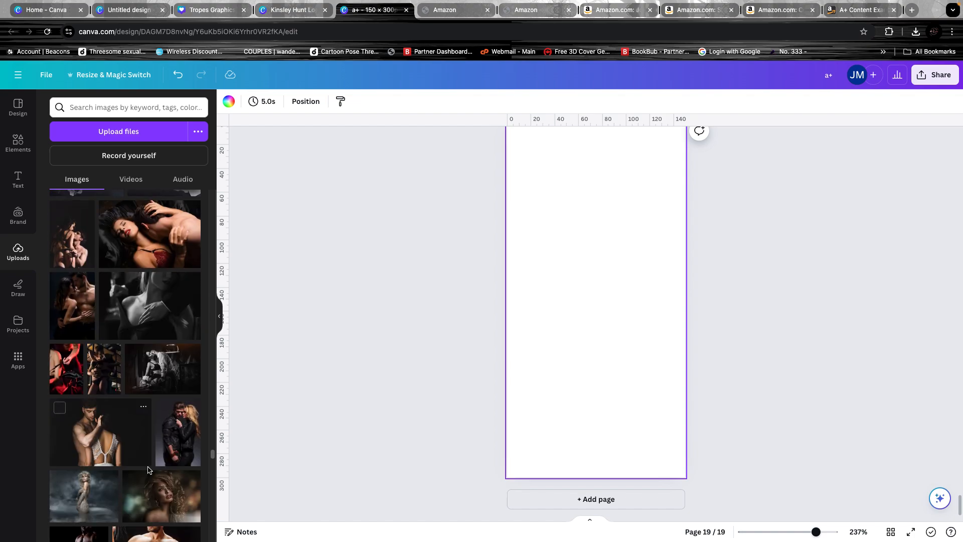
scroll(166, 471, "up", 10)
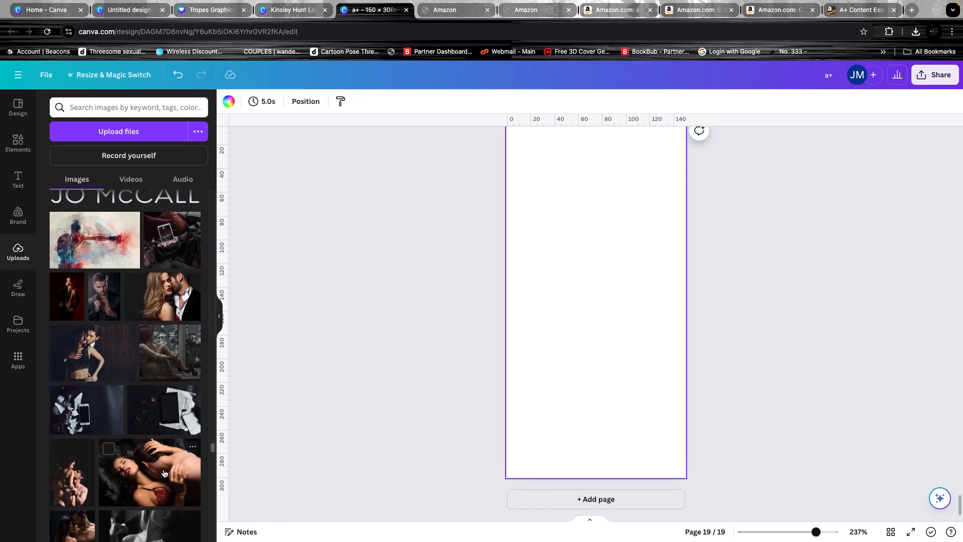
scroll(499, 512, "up", 15)
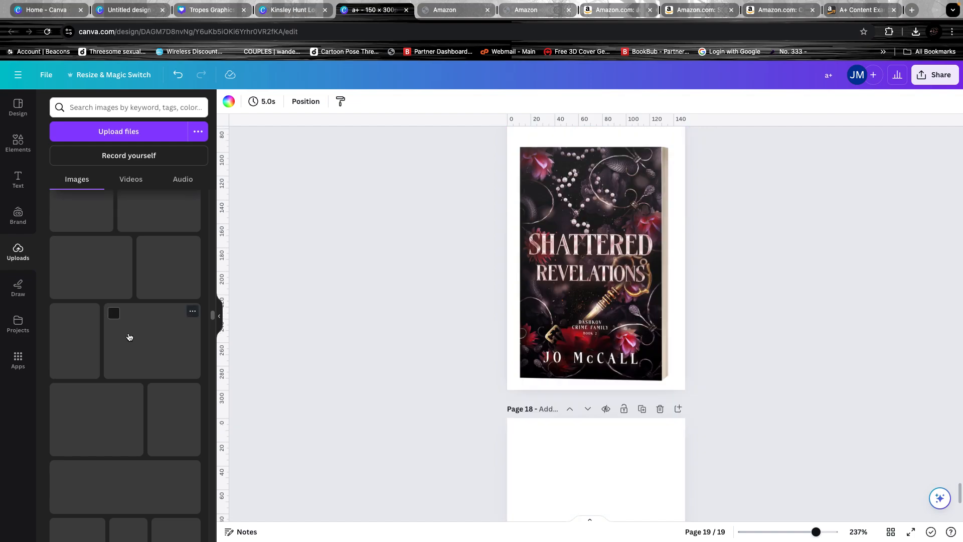
scroll(561, 327, "down", 4)
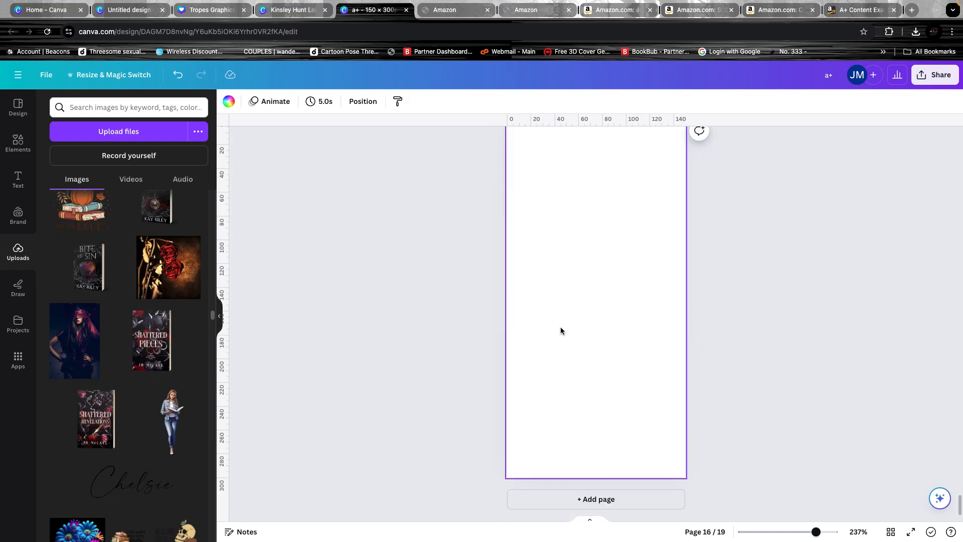
scroll(183, 348, "down", 5)
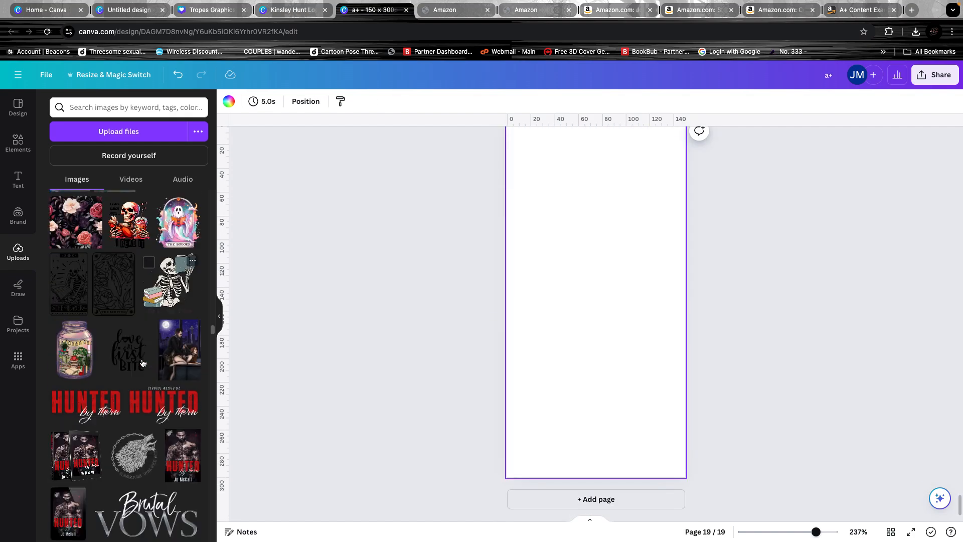
scroll(157, 410, "up", 5)
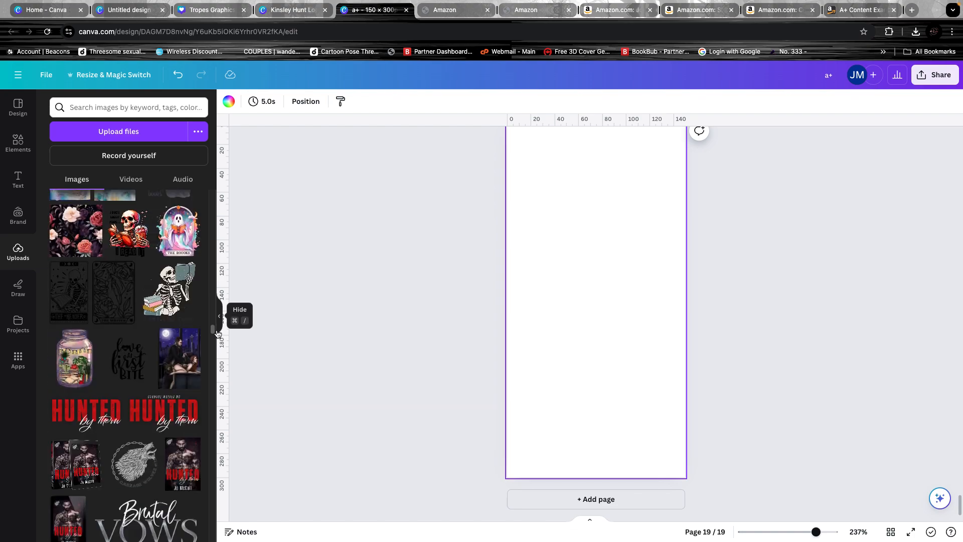
left_click_drag(214, 332, 228, 138)
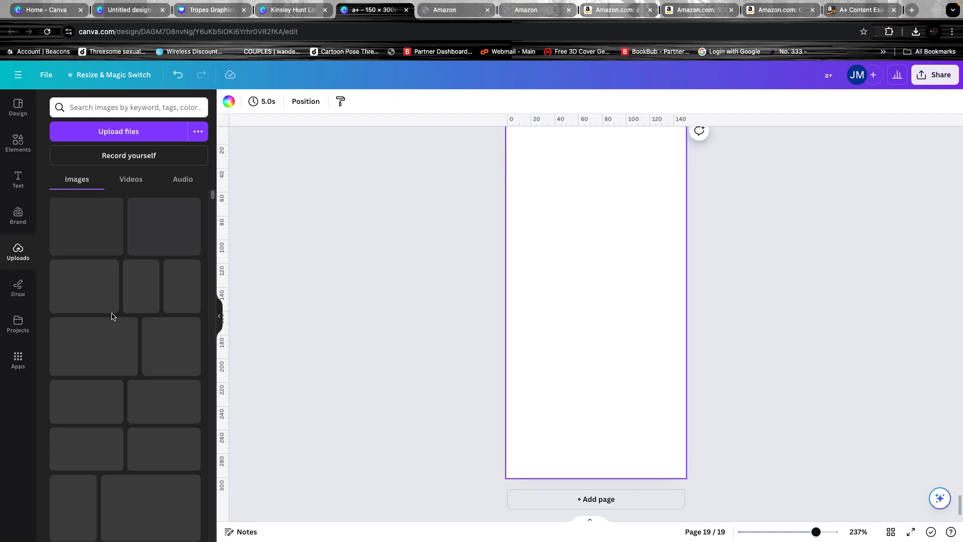
scroll(105, 331, "down", 15)
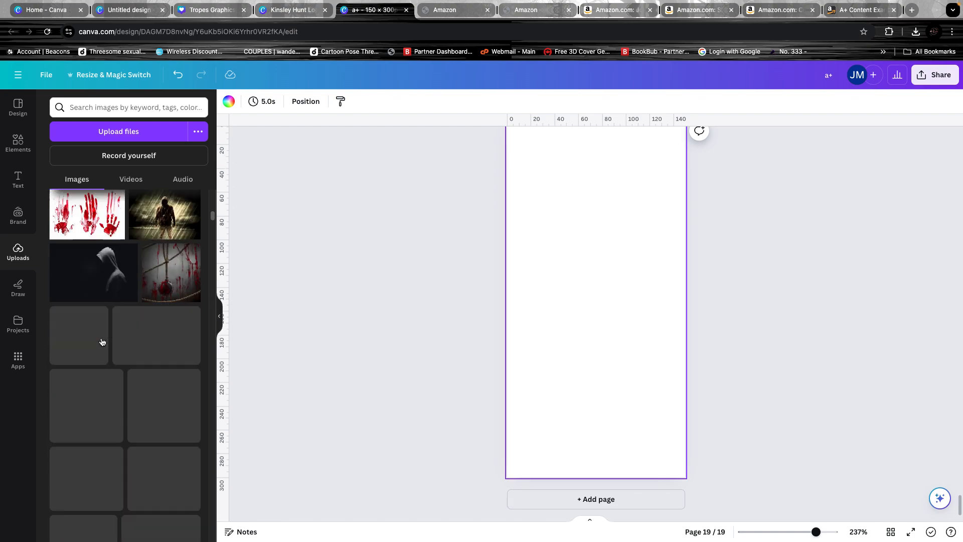
scroll(87, 342, "down", 10)
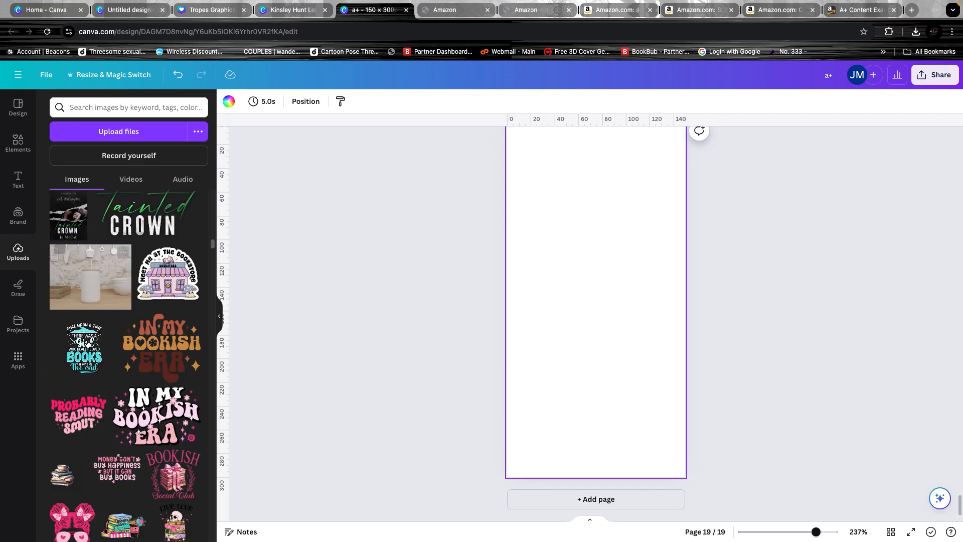
scroll(88, 343, "down", 15)
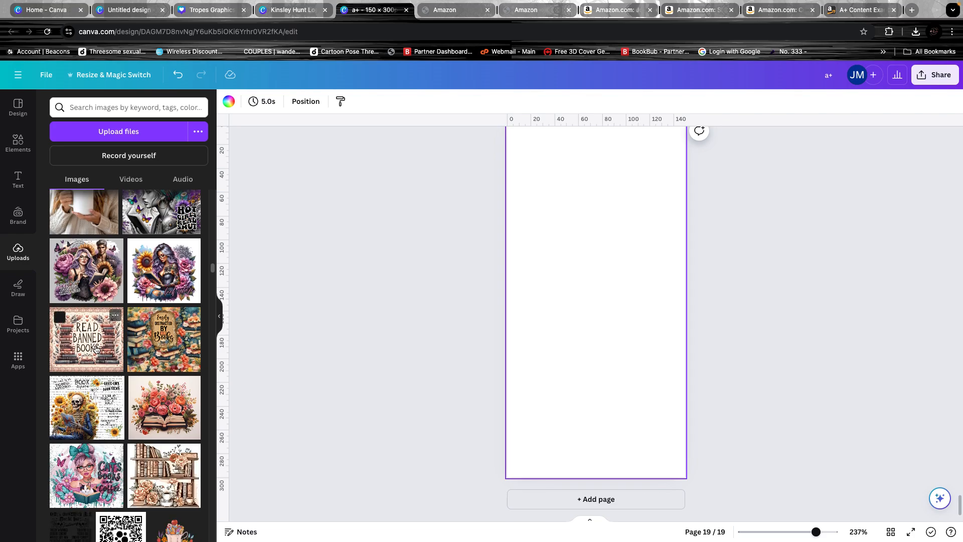
scroll(113, 379, "down", 8)
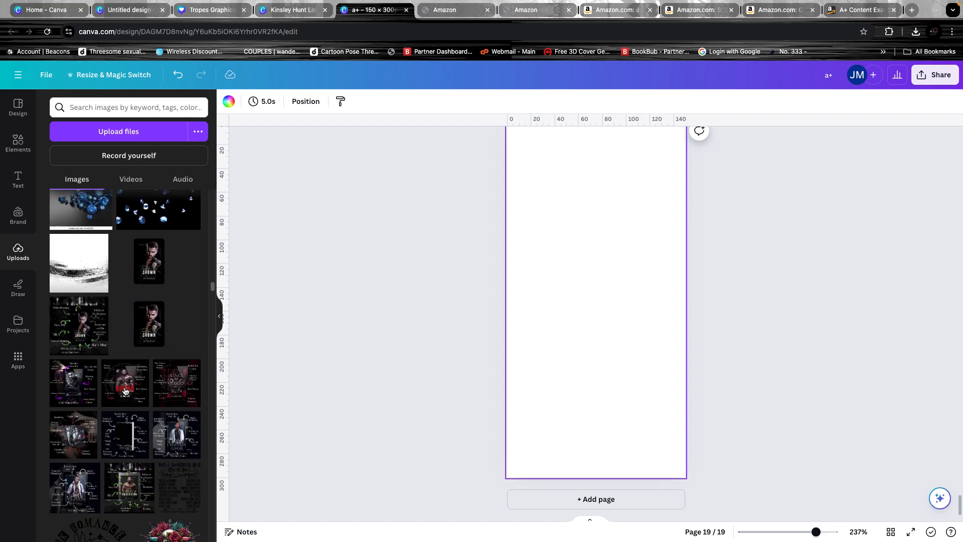
scroll(145, 466, "down", 15)
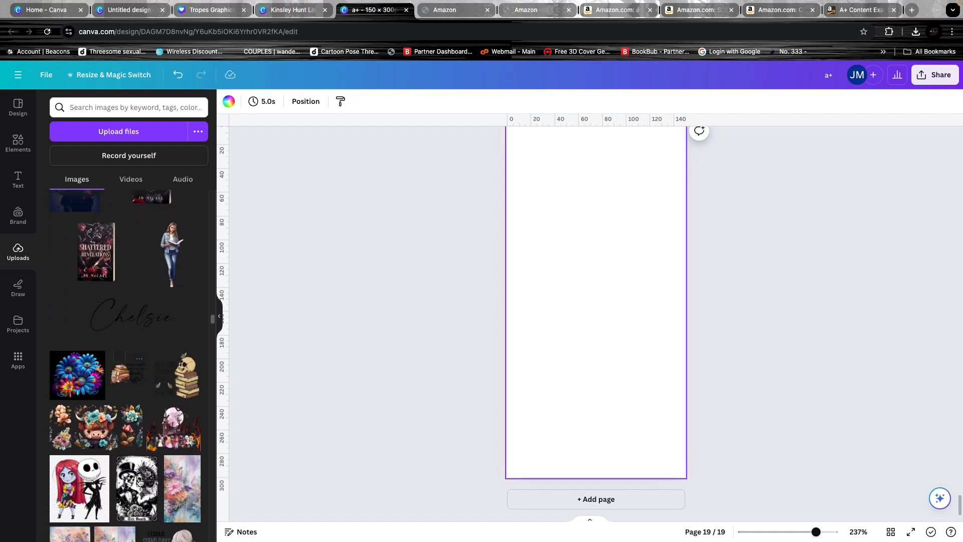
scroll(143, 485, "down", 4)
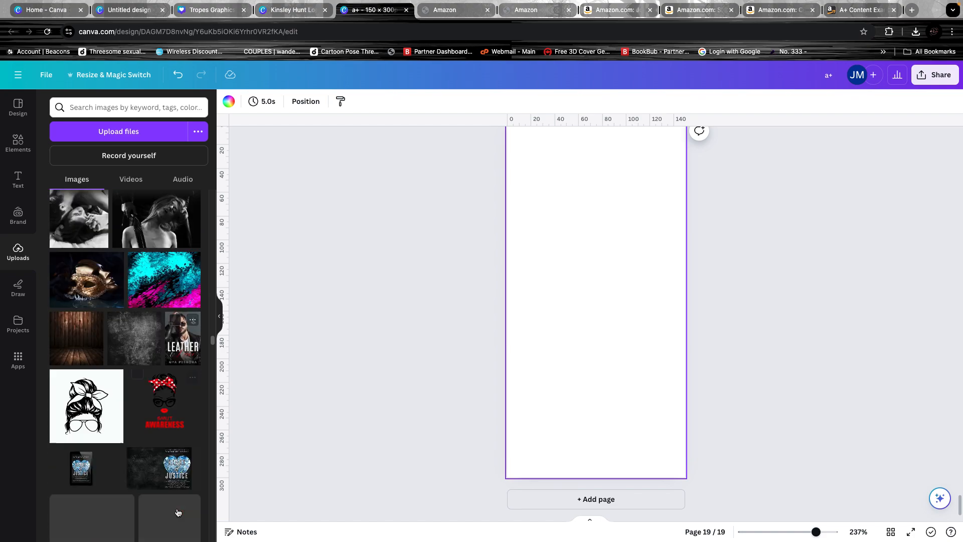
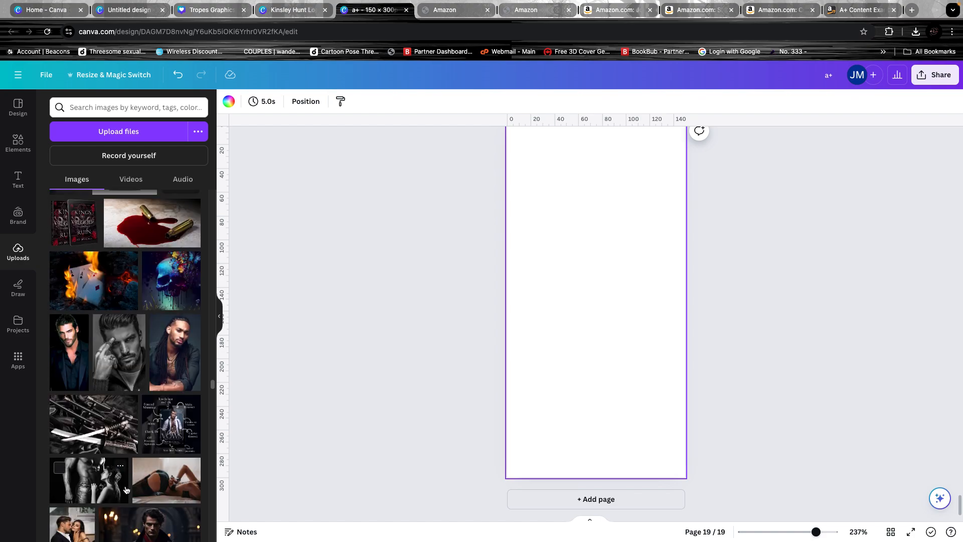
scroll(129, 485, "down", 15)
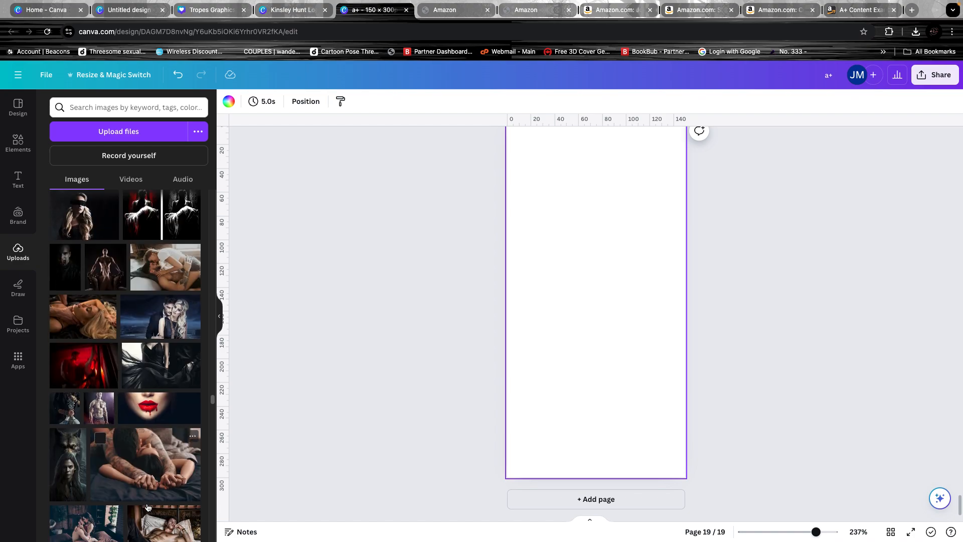
scroll(148, 506, "down", 15)
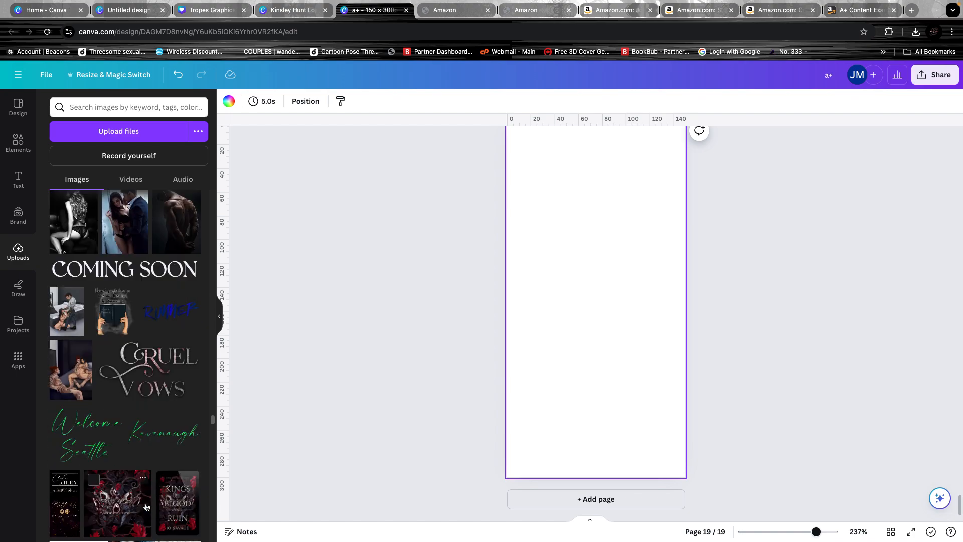
scroll(145, 505, "down", 10)
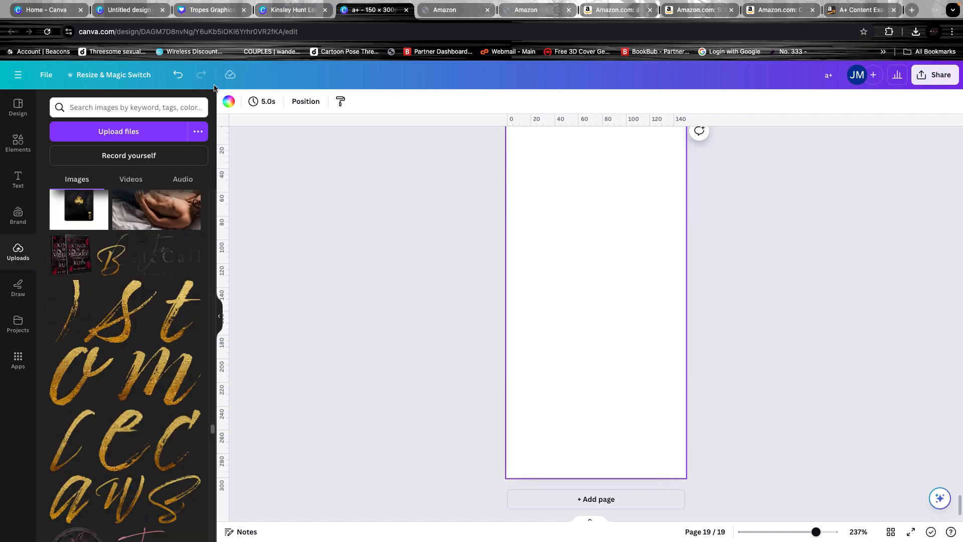
- Open the Cruel Vows promo design from the Canva home page and copy the Cruel Vows paperback mockup on page 1
left_click(128, 11)
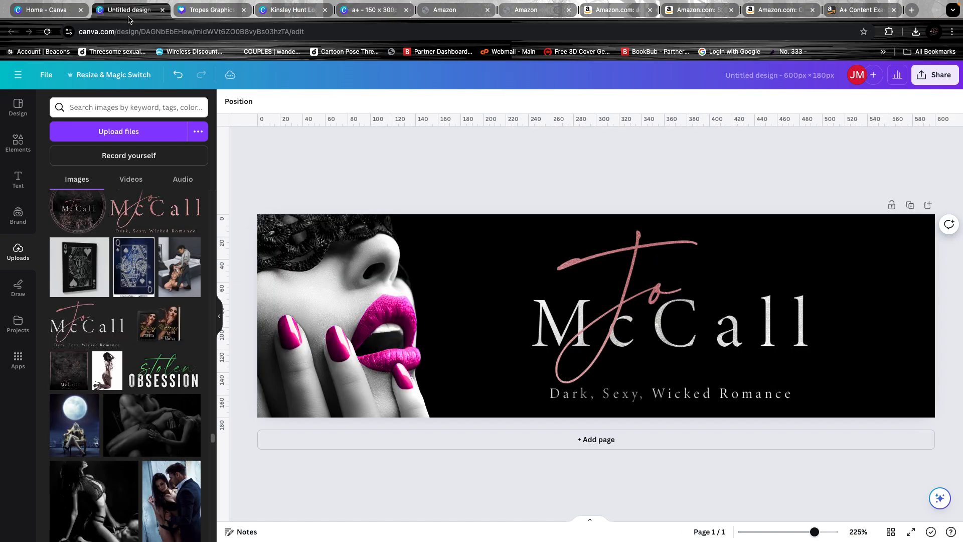
left_click(75, 6)
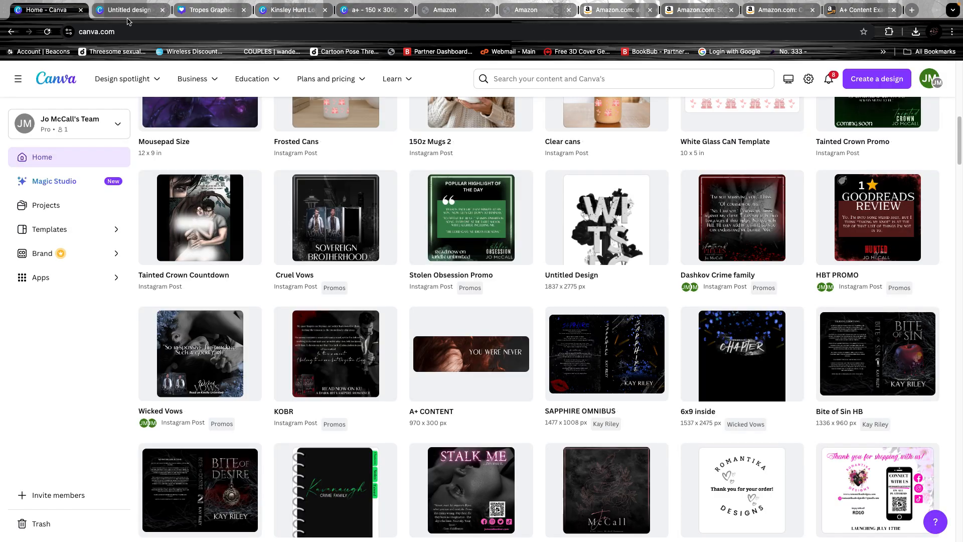
left_click(353, 208)
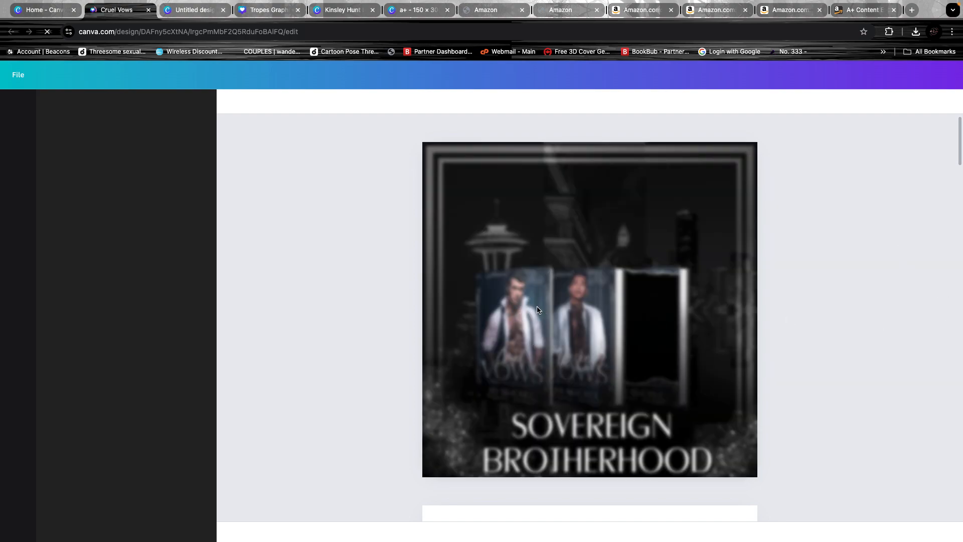
left_click(538, 310)
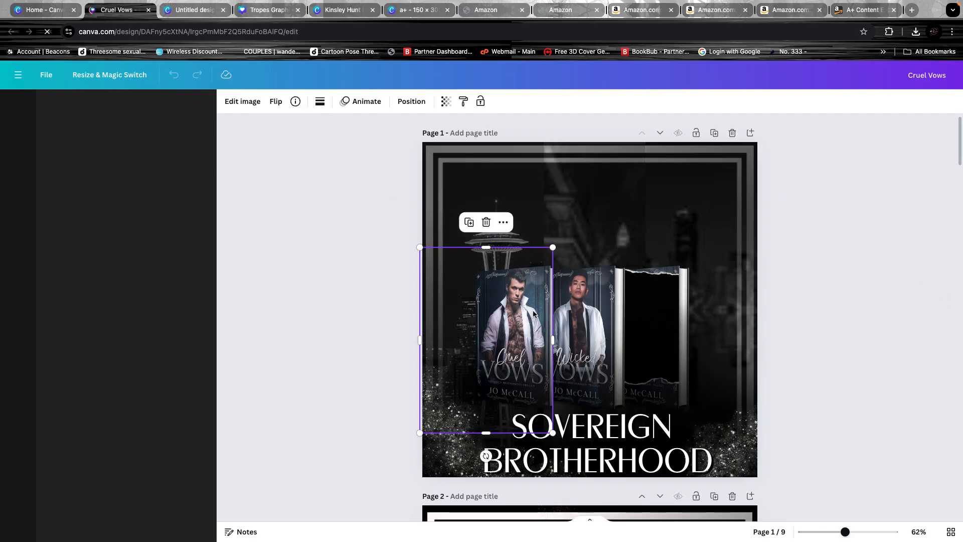
right_click(540, 307)
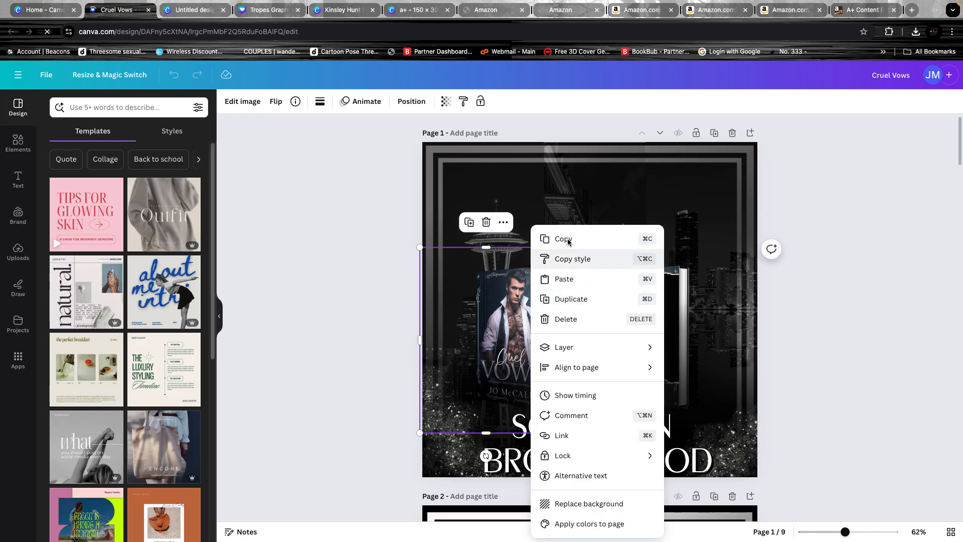
left_click(563, 258)
- Switch back to the a+ design, paste the copied Cruel Vows mockup onto blank page 19 and move it onto the page
left_click(200, 11)
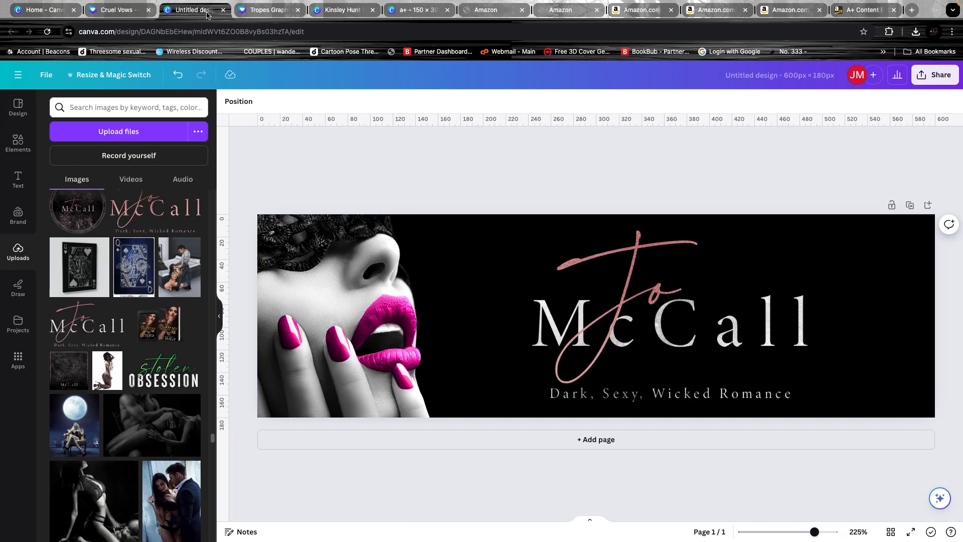
left_click(253, 11)
left_click(211, 10)
left_click(341, 10)
left_click(416, 10)
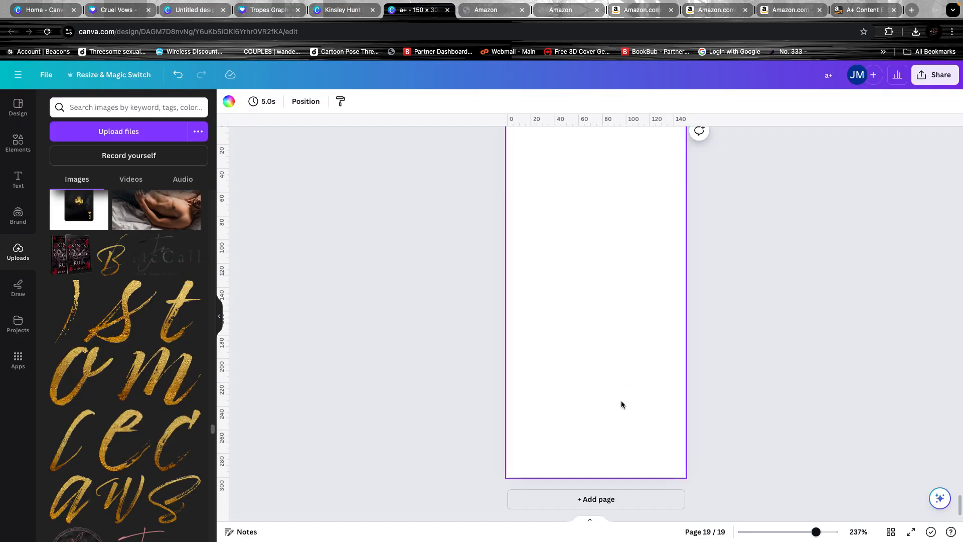
key("super+v")
left_click_drag(623, 276, 588, 318)
- Crop the empty margins around the Cruel Vows mockup, enlarge it to nearly the page width and position it at the page's lower edge
left_click_drag(652, 287, 668, 286)
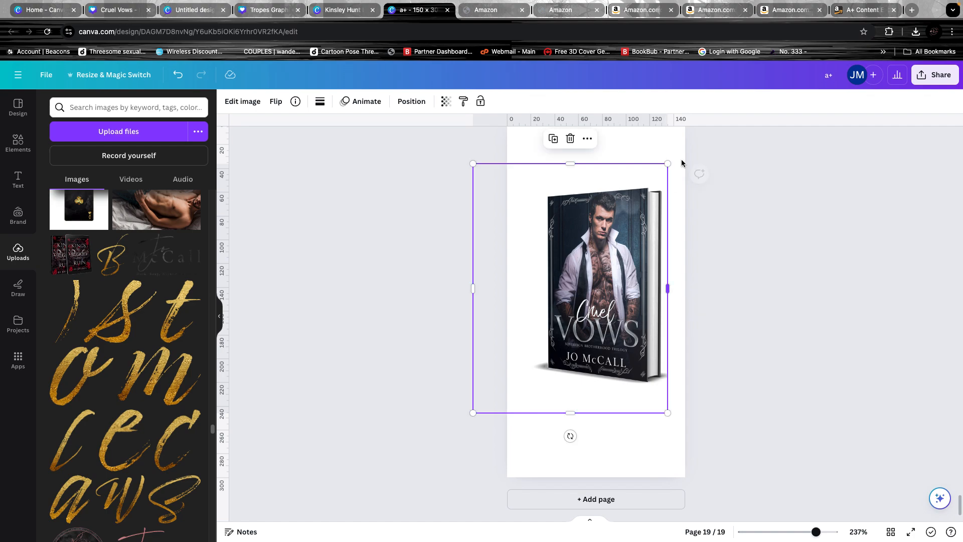
left_click_drag(473, 286, 541, 286)
left_click_drag(617, 163, 610, 186)
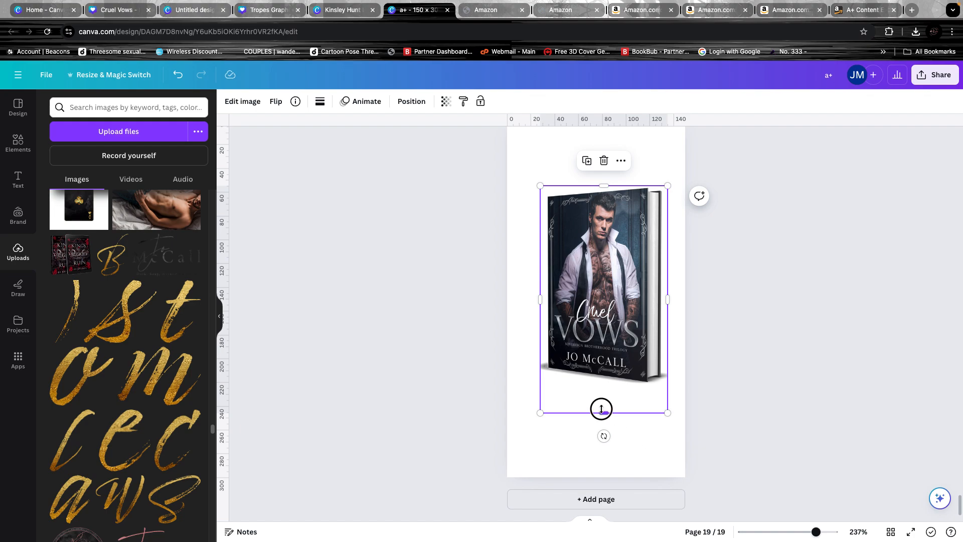
left_click_drag(602, 409, 725, 415)
left_click_drag(637, 341, 614, 381)
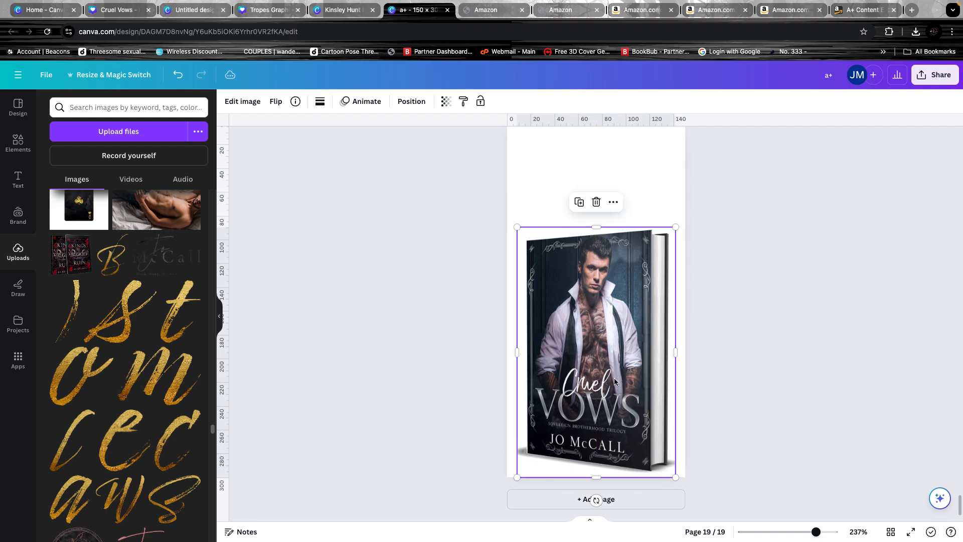
- Download only the current page, page 19, as a PNG at 150 × 300 px
left_click(934, 75)
left_click(815, 340)
left_click(940, 265)
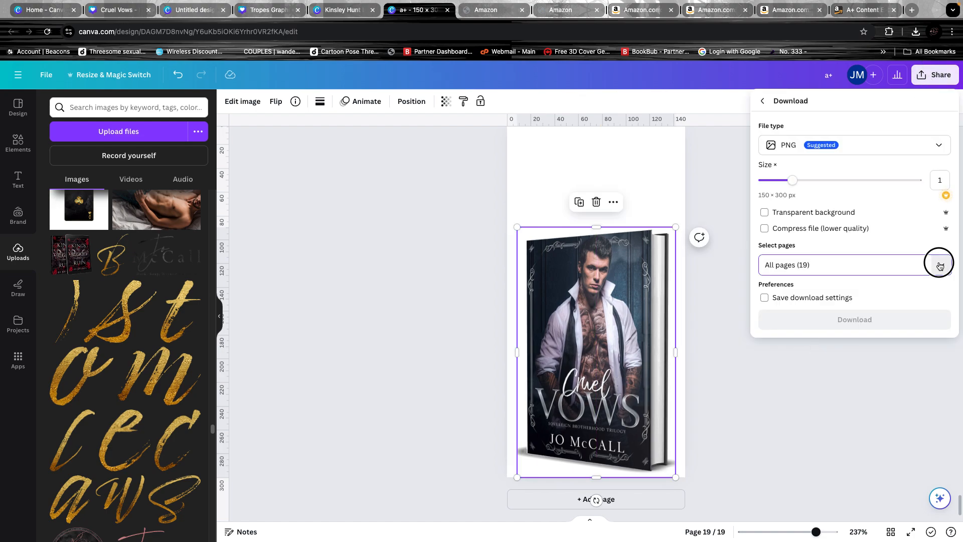
left_click(787, 271)
left_click(836, 318)
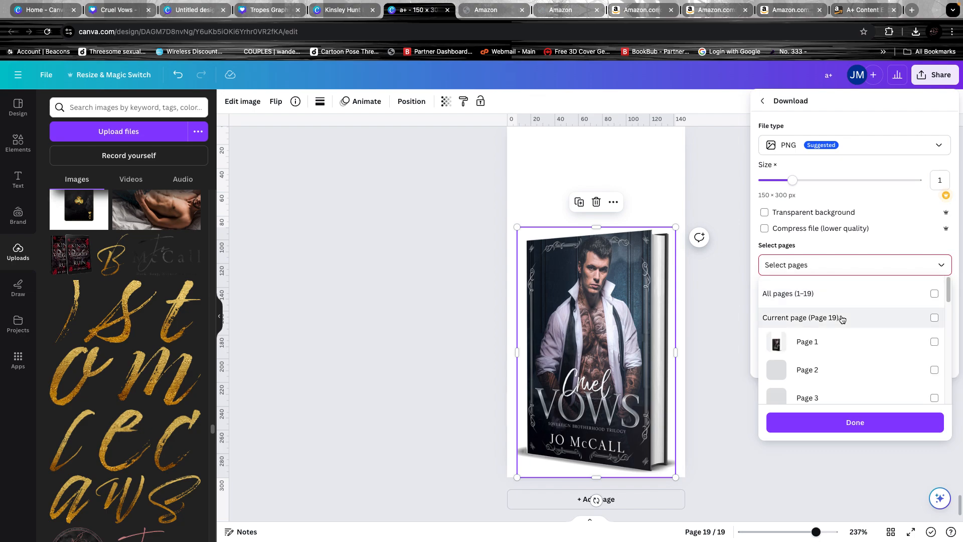
left_click(836, 318)
left_click(855, 423)
left_click(888, 318)
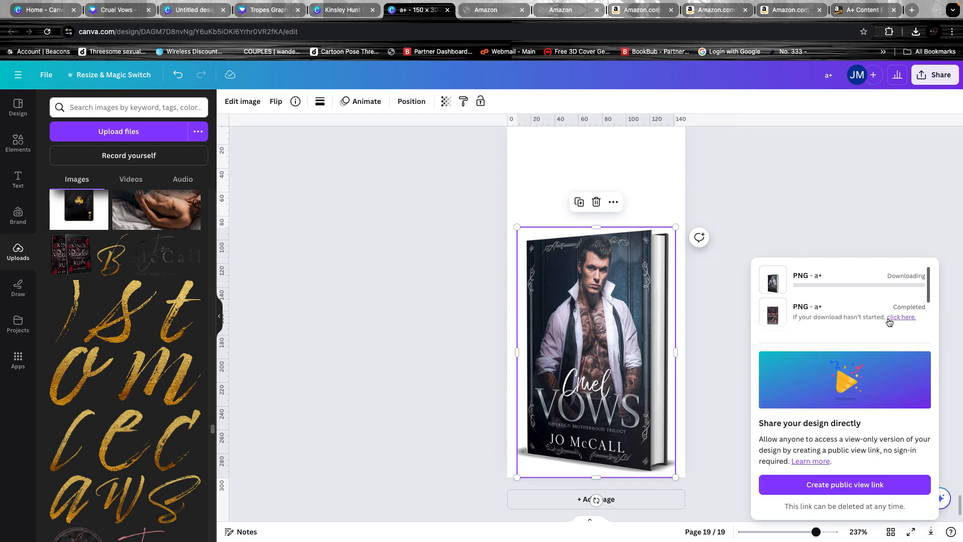
- Download only page 18 of the a+ design as a PNG at 150 × 300 px
left_click(921, 78)
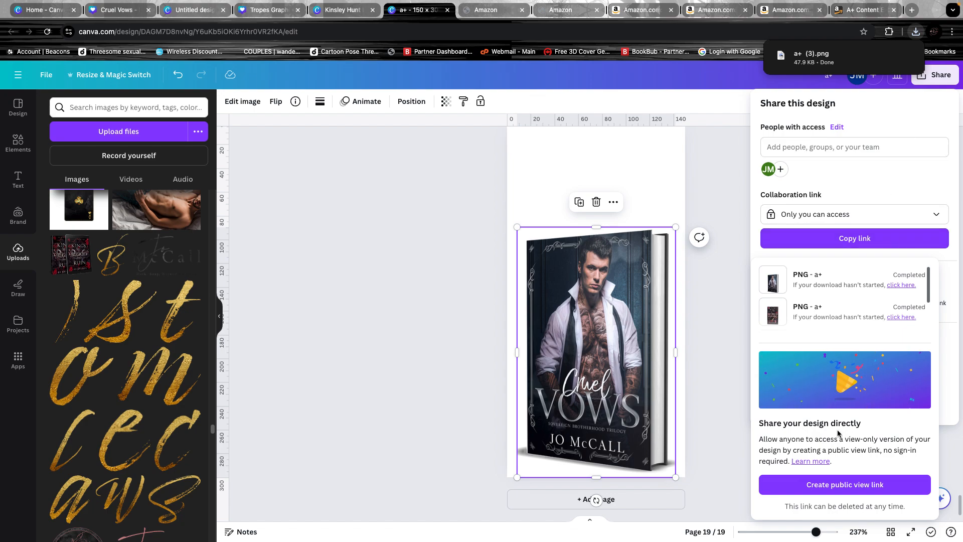
left_click(729, 354)
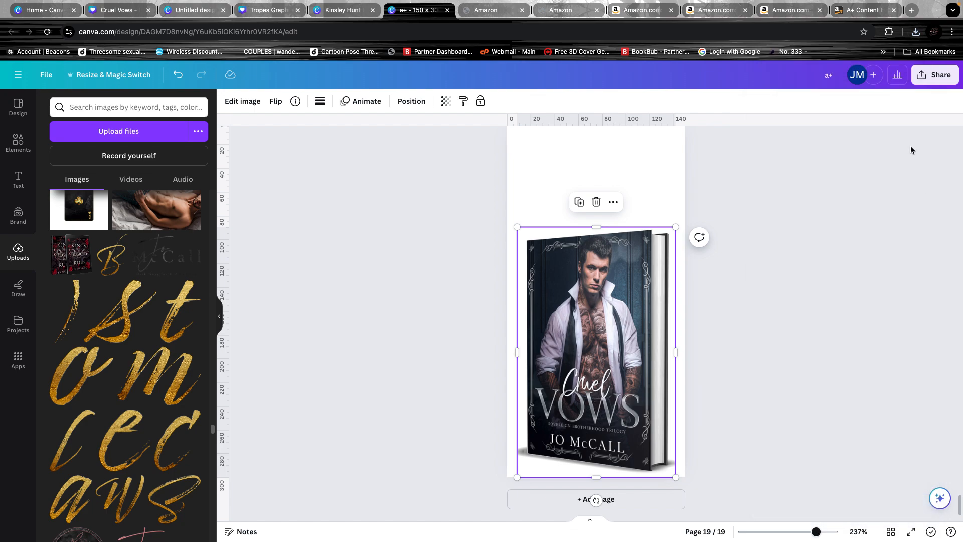
left_click(925, 80)
left_click(800, 343)
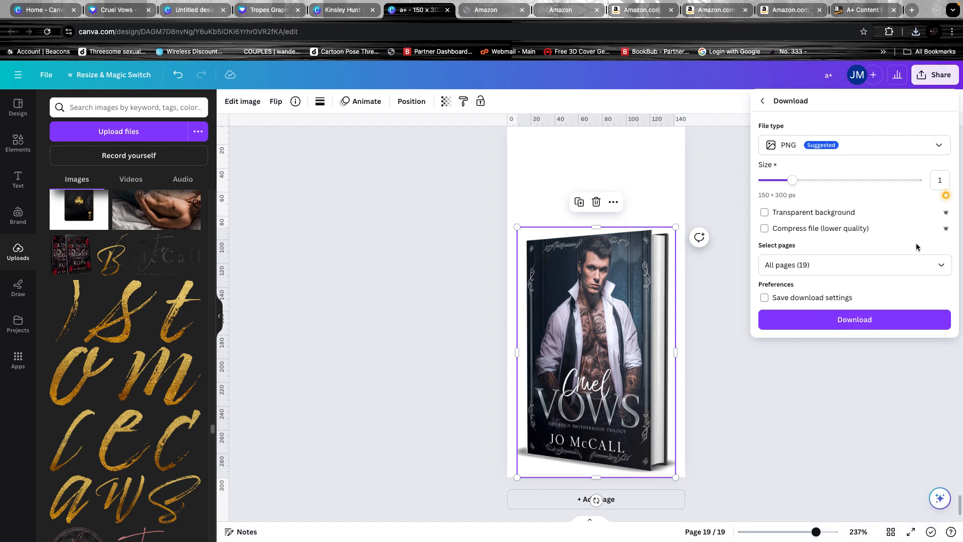
left_click(873, 265)
left_click(858, 294)
scroll(826, 333, "down", 10)
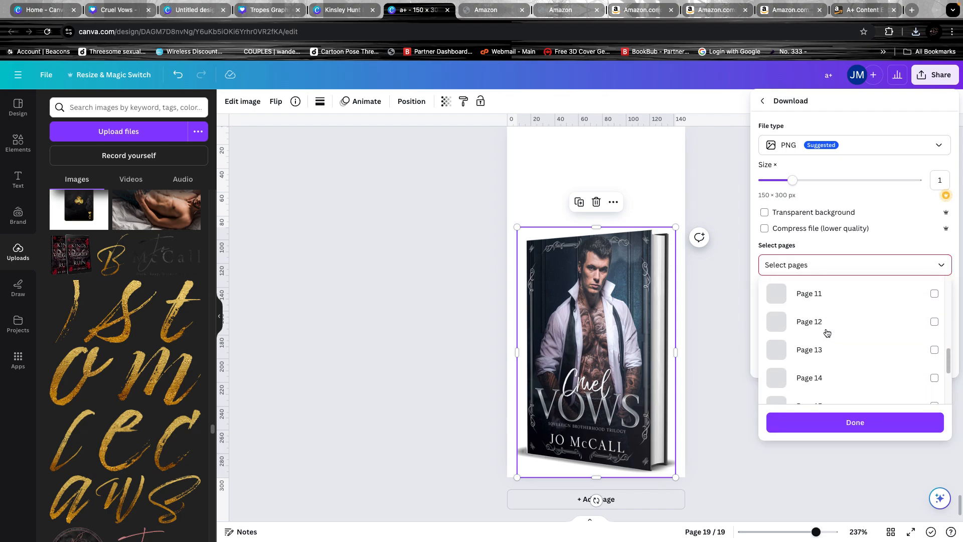
left_click(825, 362)
left_click(809, 424)
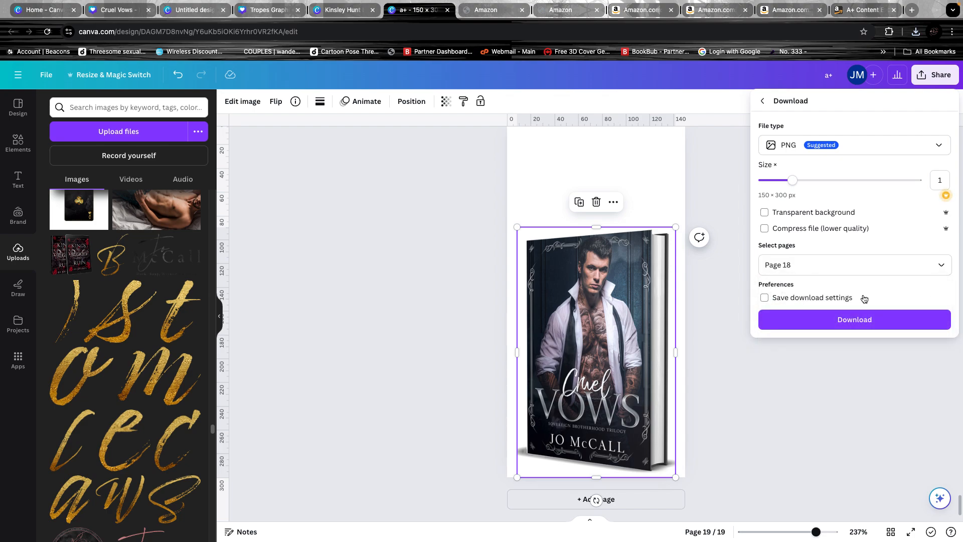
left_click(856, 320)
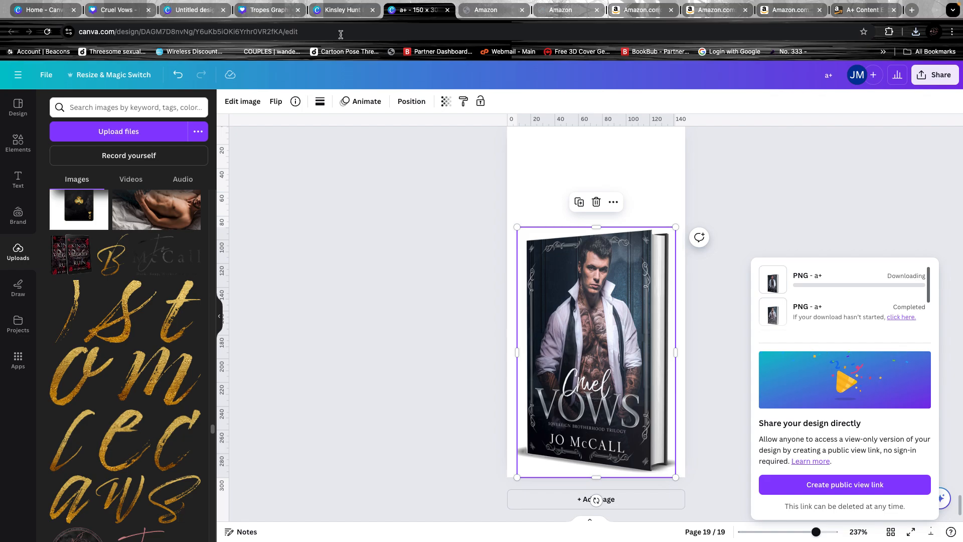
- Switch to the KDP A+ editor, close the asset library and add the downloaded a+ (3).png to the Paperback column with image keywords CV
left_click(486, 9)
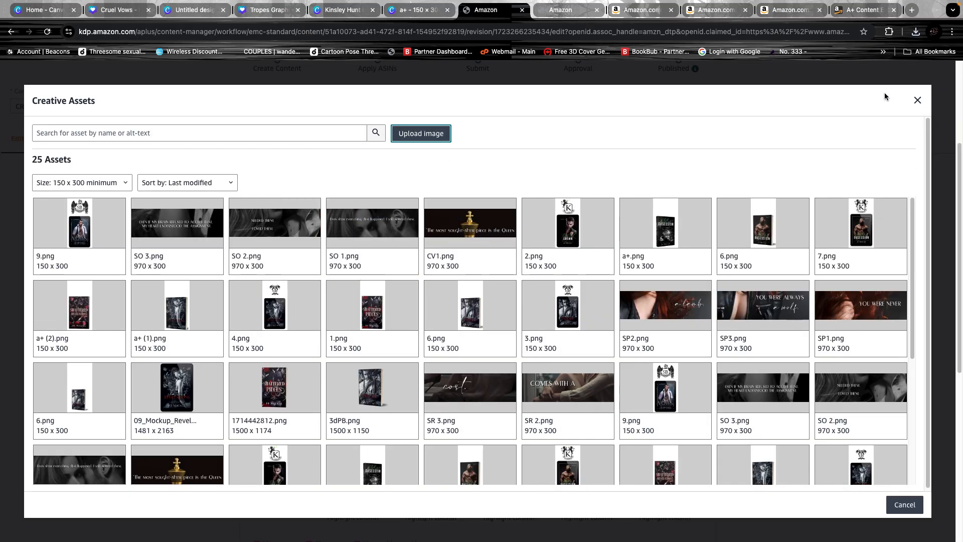
left_click(918, 102)
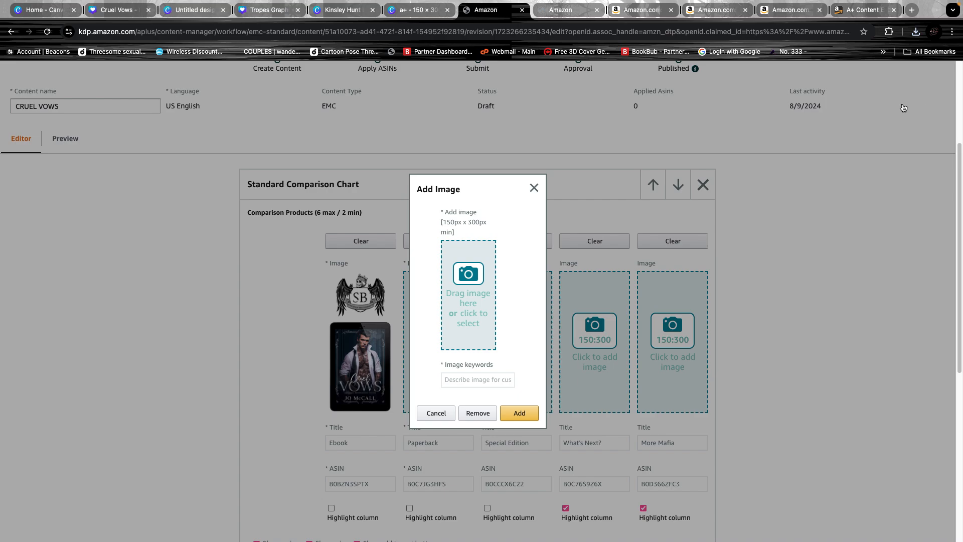
left_click(916, 31)
left_click_drag(809, 102, 468, 281)
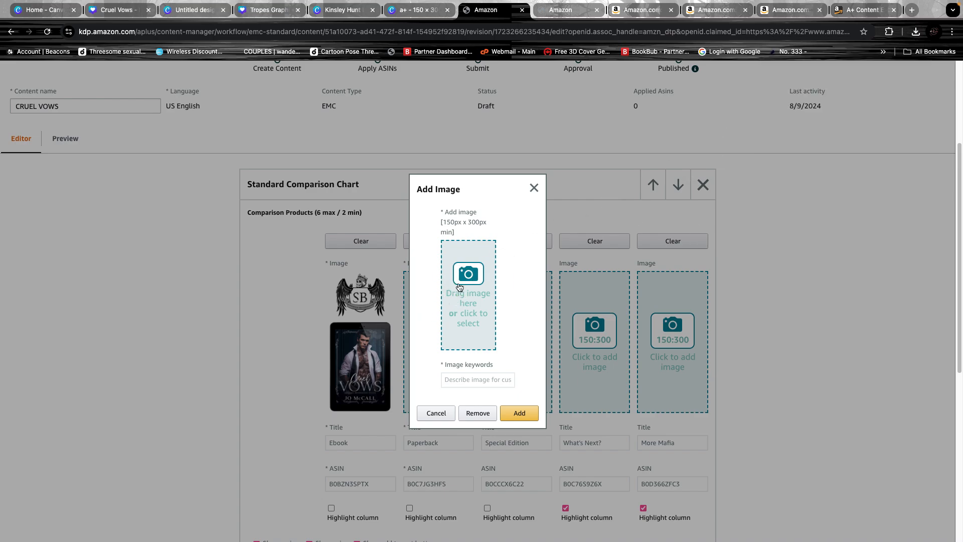
left_click(489, 380)
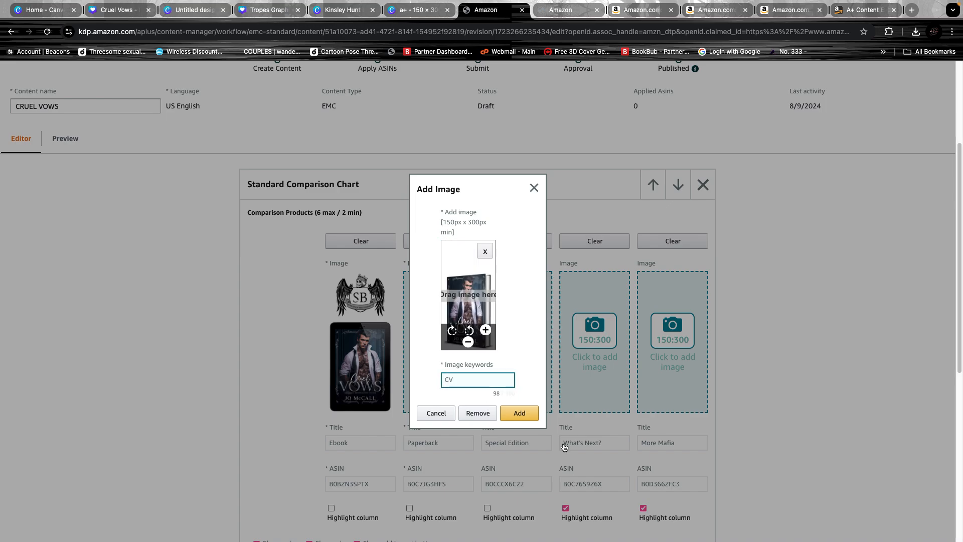
left_click(515, 414)
- Upload 10.png from the a+ (1) downloads folder as the image for the Special Edition column
left_click(521, 346)
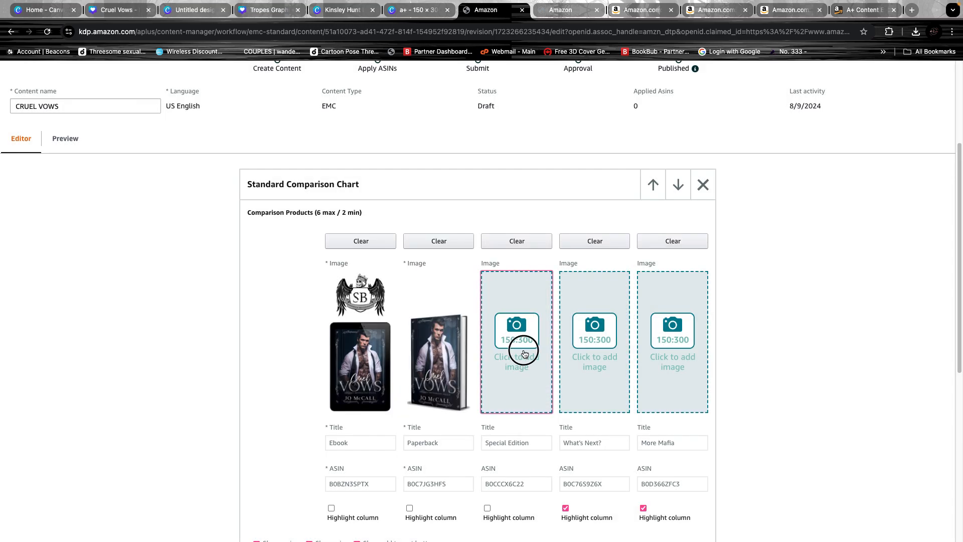
left_click(462, 286)
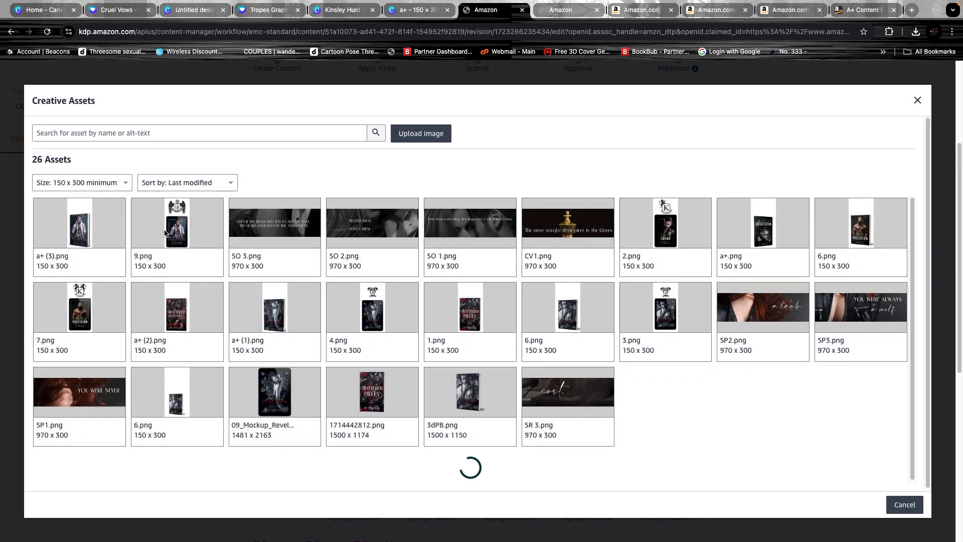
left_click(437, 134)
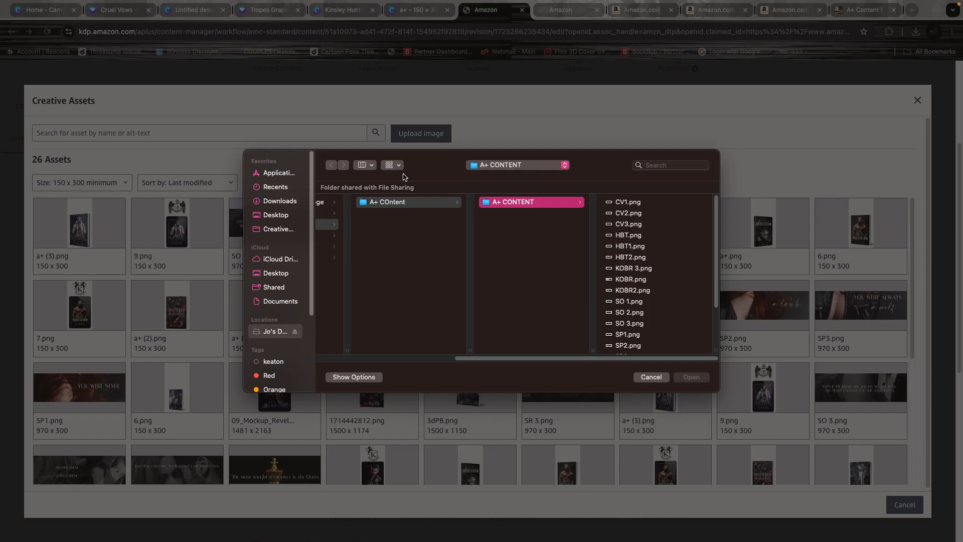
left_click(637, 213)
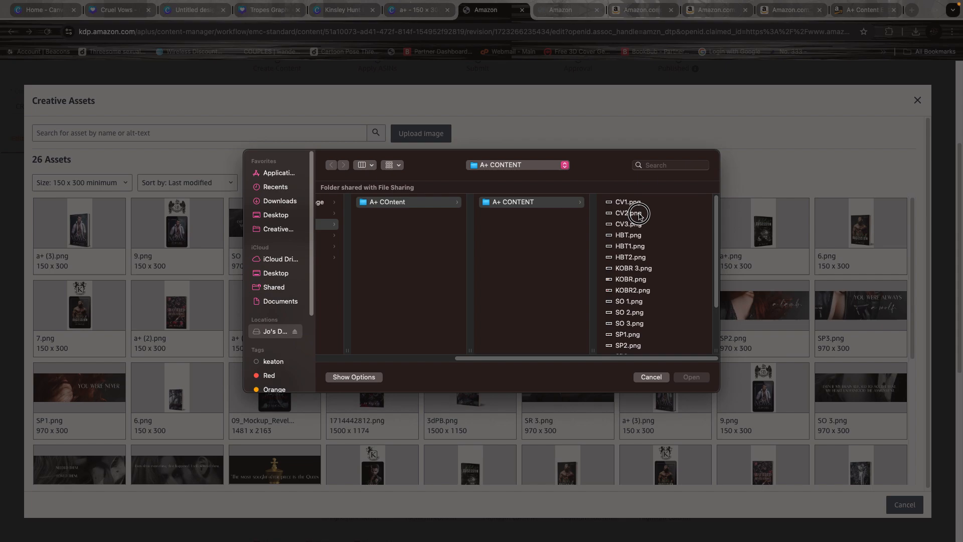
left_click(502, 164)
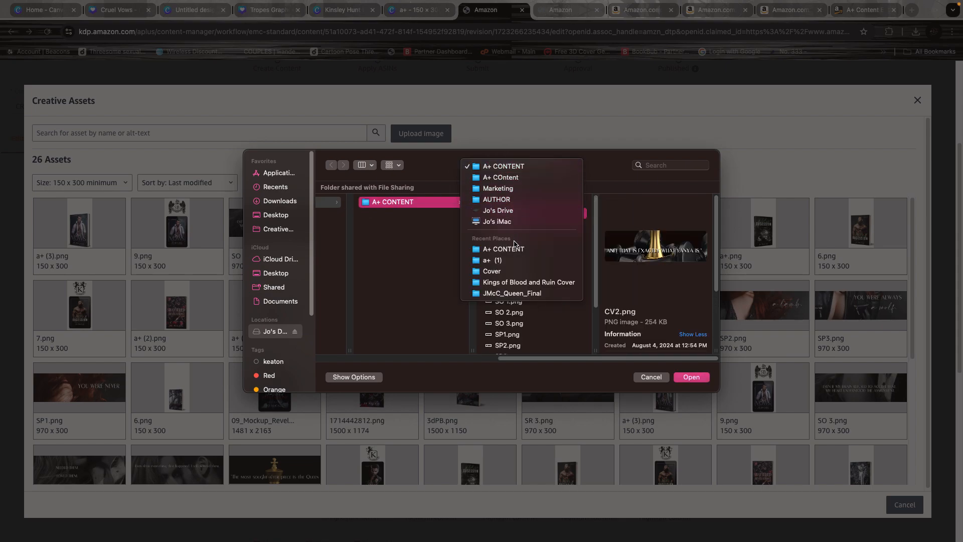
left_click(505, 265)
left_click(512, 165)
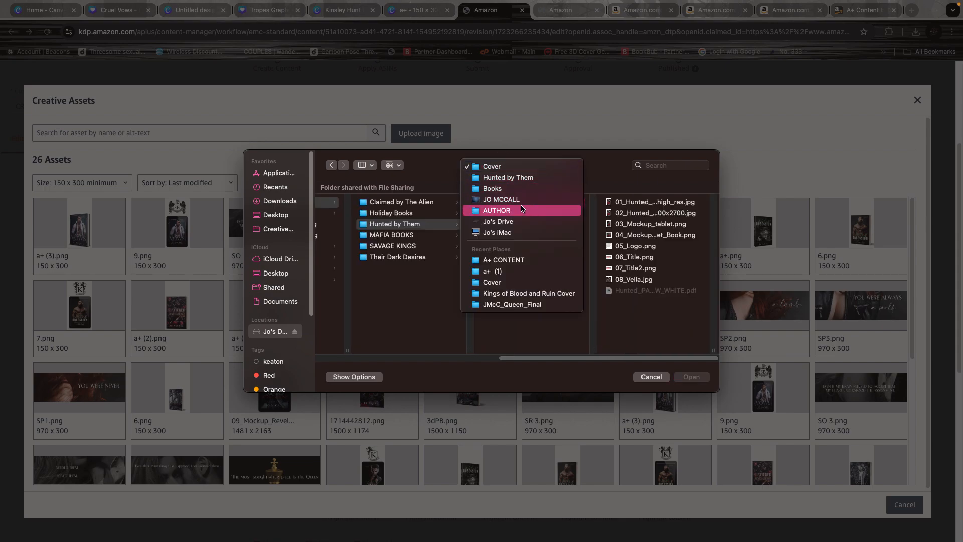
left_click(504, 271)
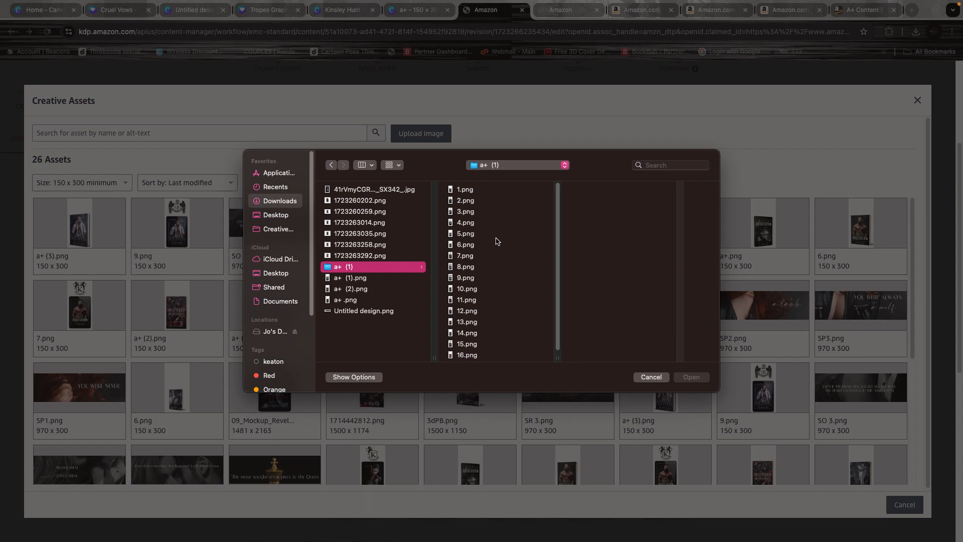
left_click(477, 310)
left_click(480, 300)
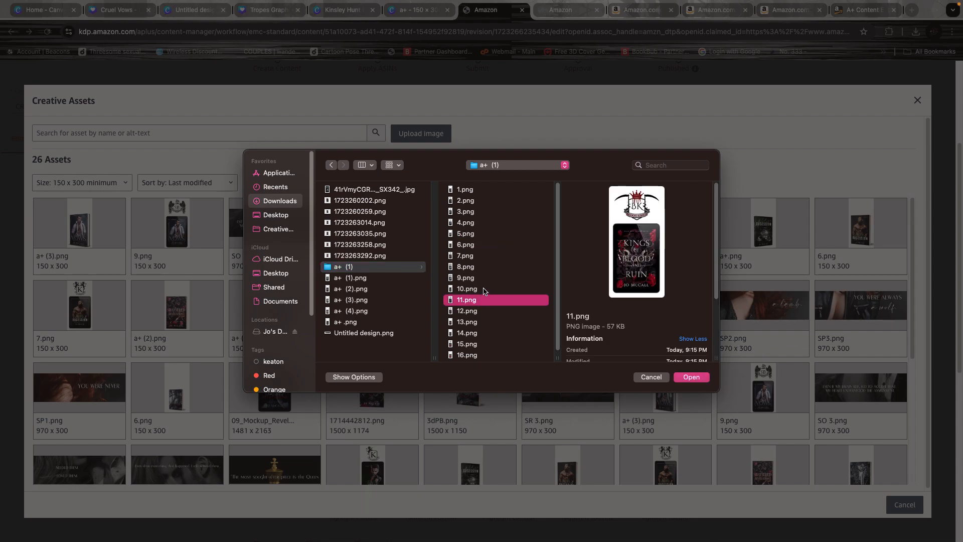
left_click(484, 289)
left_click(691, 377)
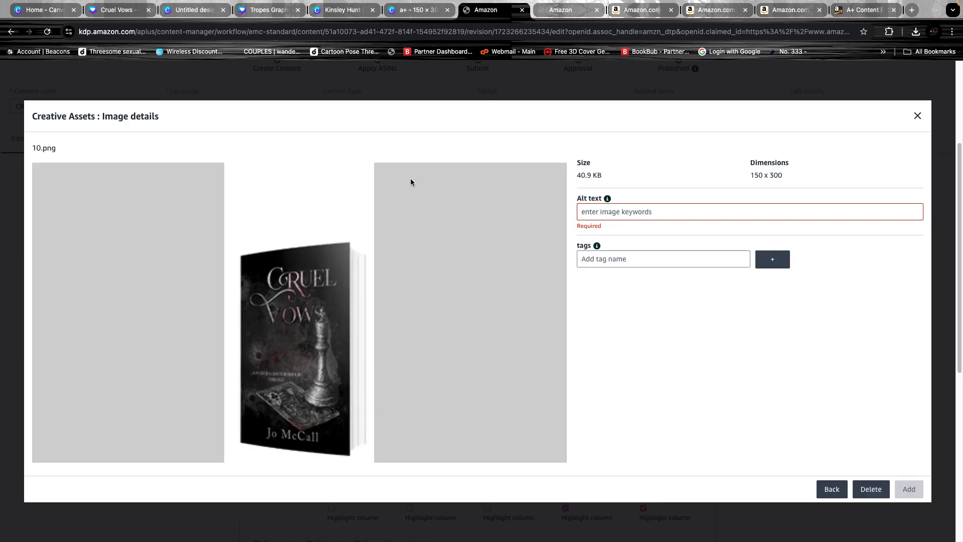
- Give the uploaded 10.png the alt text CV and add it to the Special Edition column
left_click(761, 211)
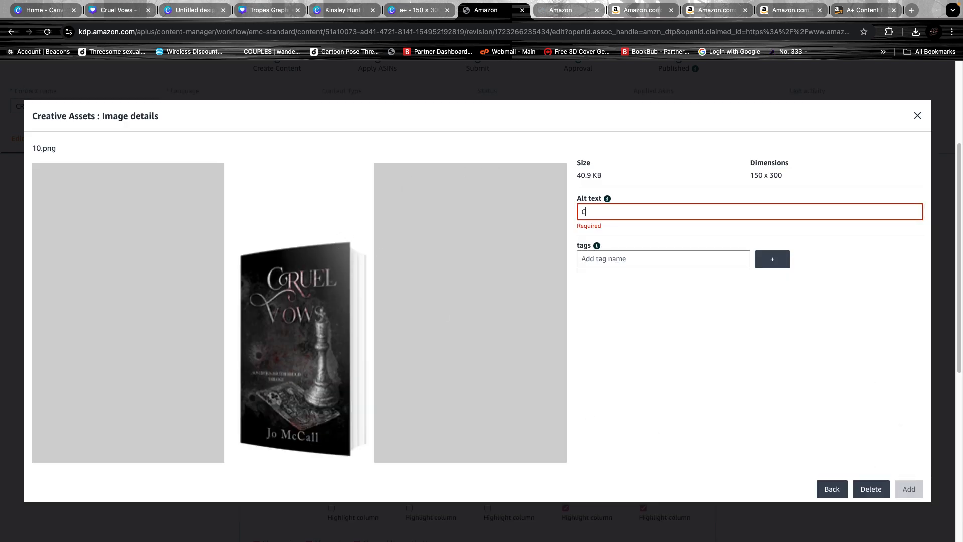
type("CV")
left_click(891, 489)
left_click(905, 497)
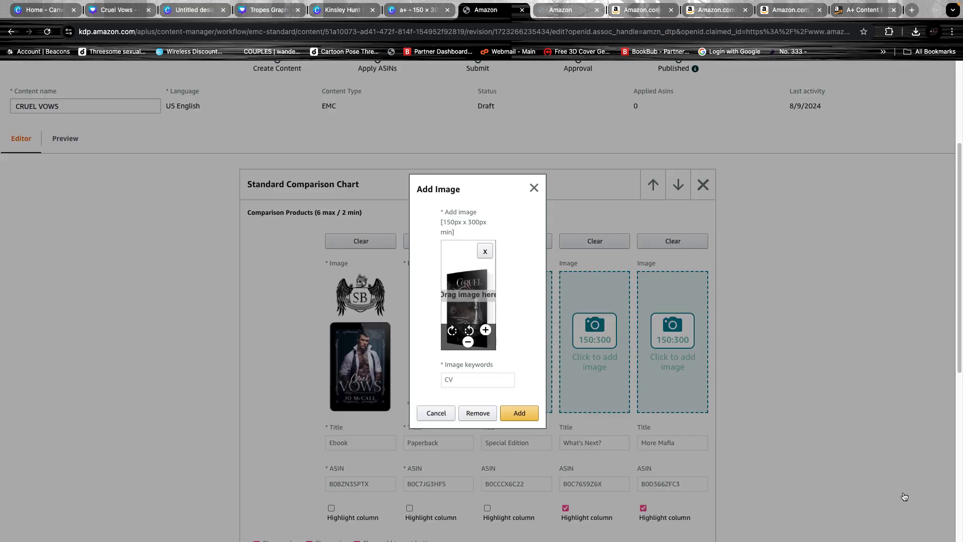
left_click(520, 413)
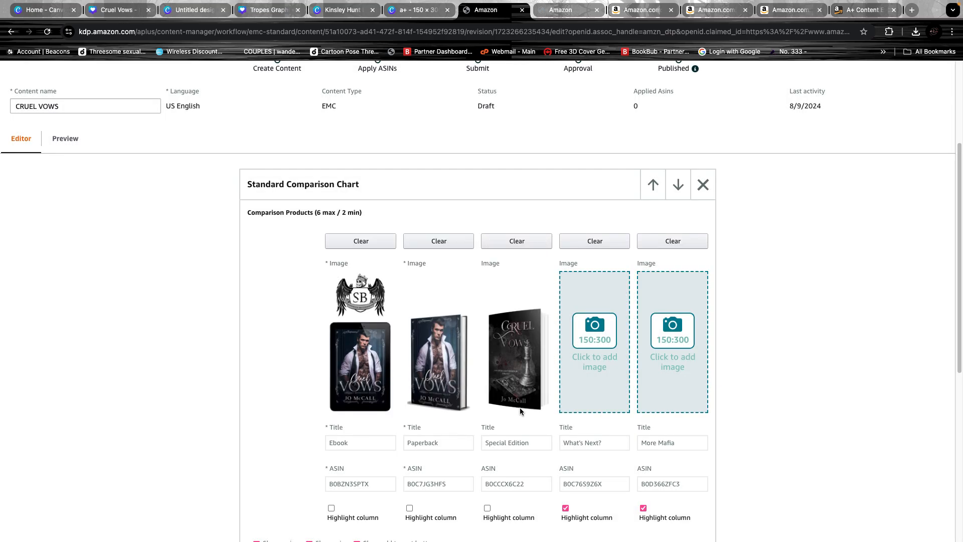
- Upload 8.png, the Wicked Vows ebook mockup, with alt text WV and add it to the What's Next? column
left_click(605, 342)
left_click(469, 302)
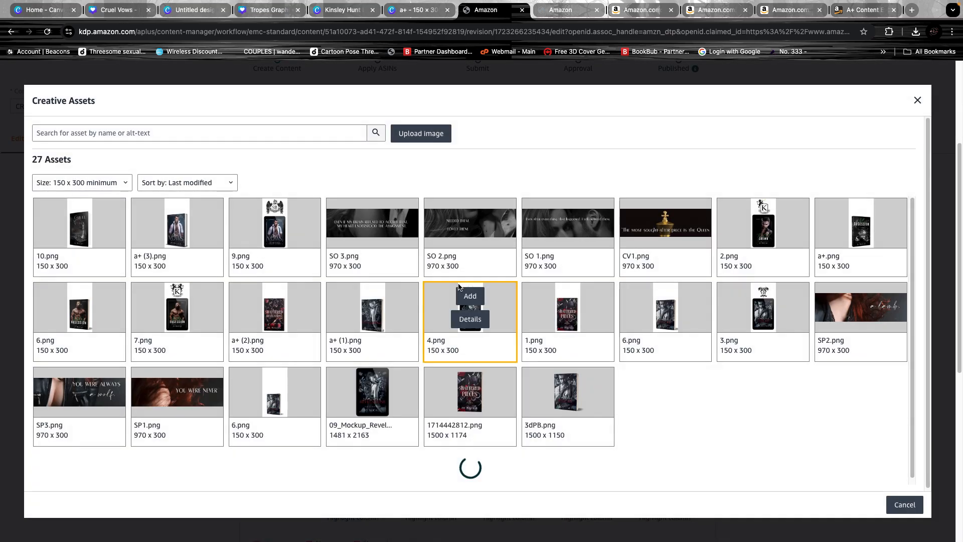
left_click(439, 136)
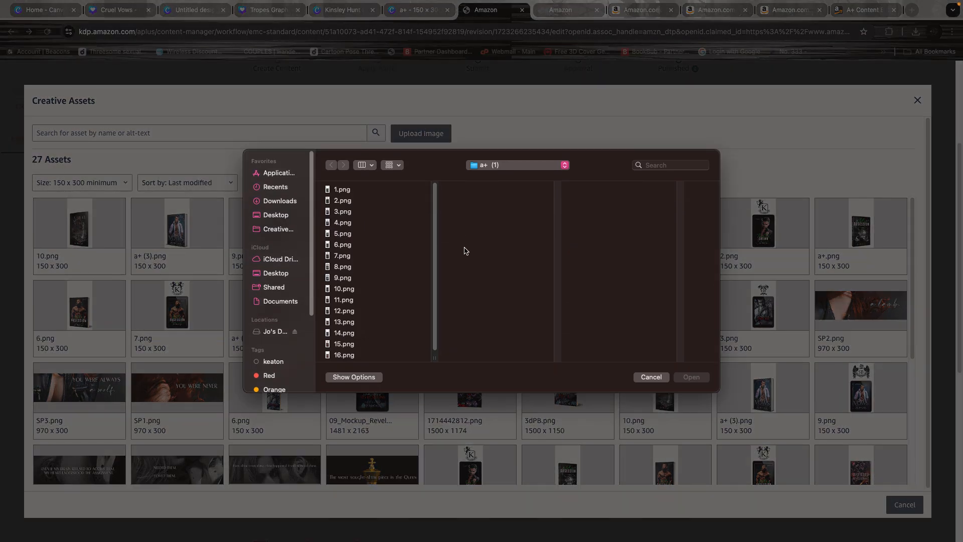
left_click(352, 266)
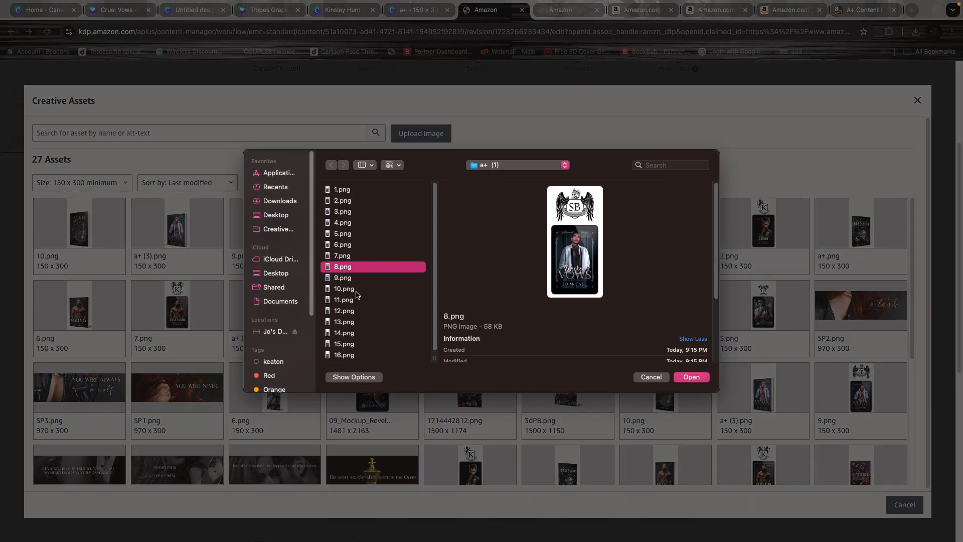
left_click(690, 380)
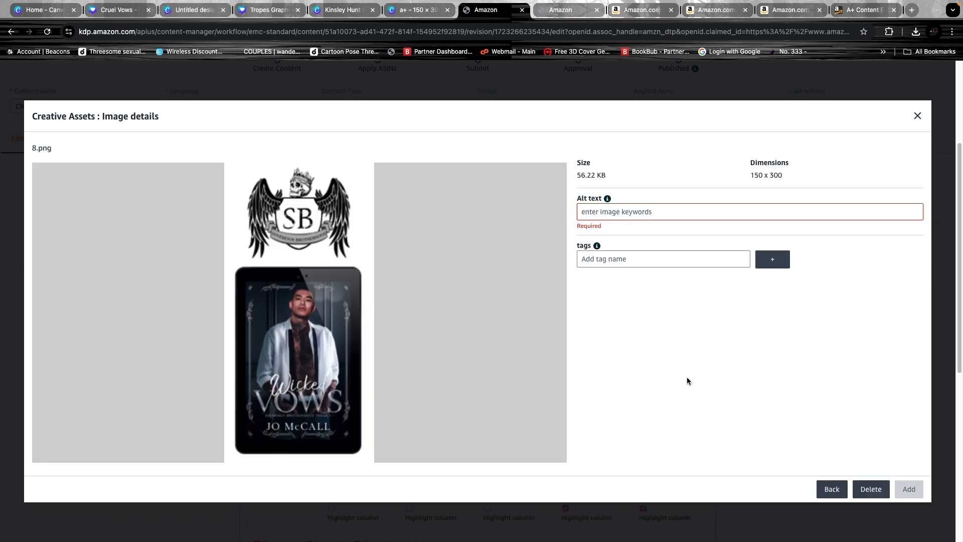
left_click(698, 208)
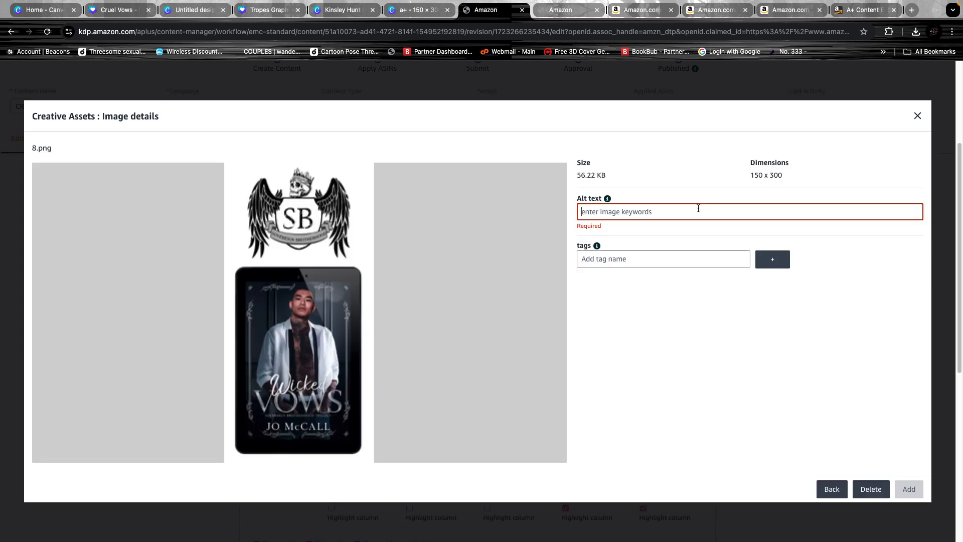
left_click(895, 437)
left_click(908, 489)
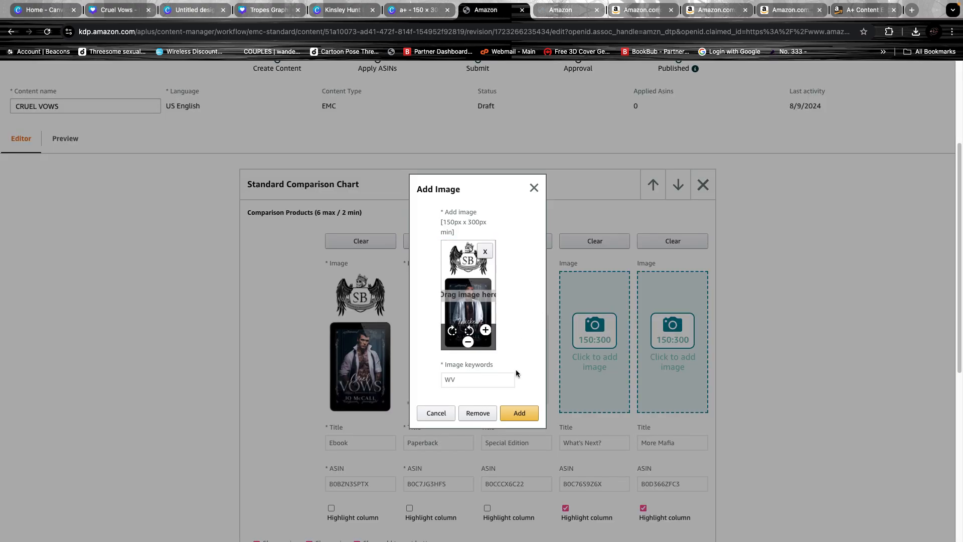
left_click(517, 417)
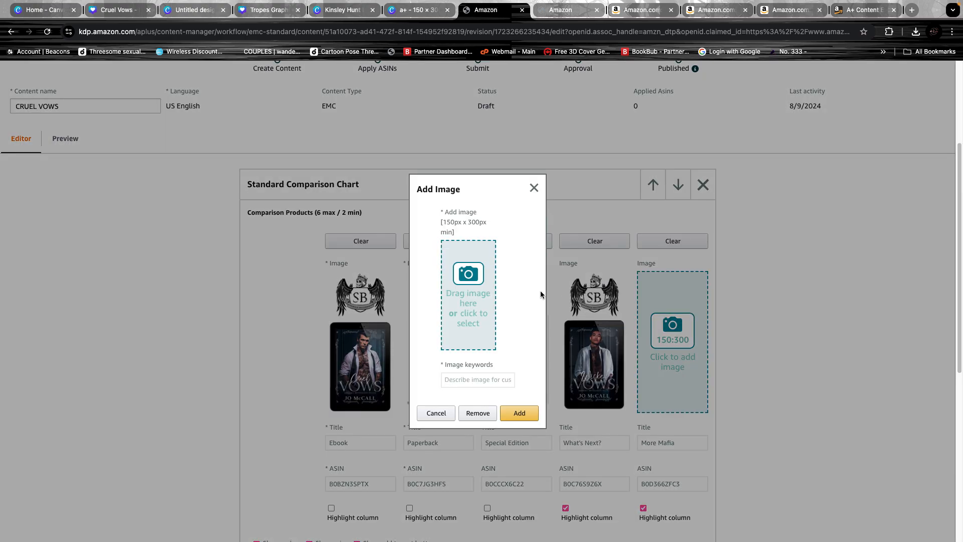
- Add the existing Shattered Pieces ebook asset 3.png from the asset library to the More Mafia column
left_click(461, 278)
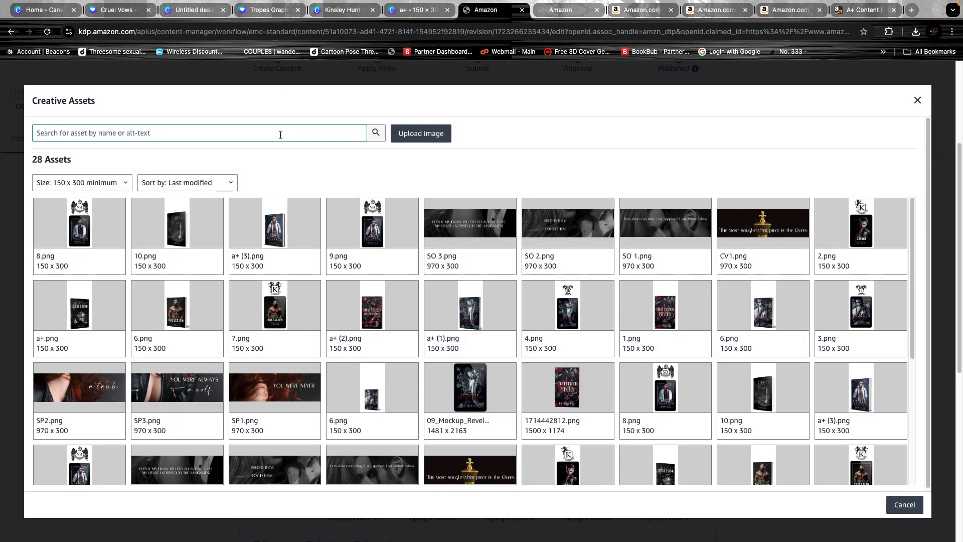
mouse_move(885, 224)
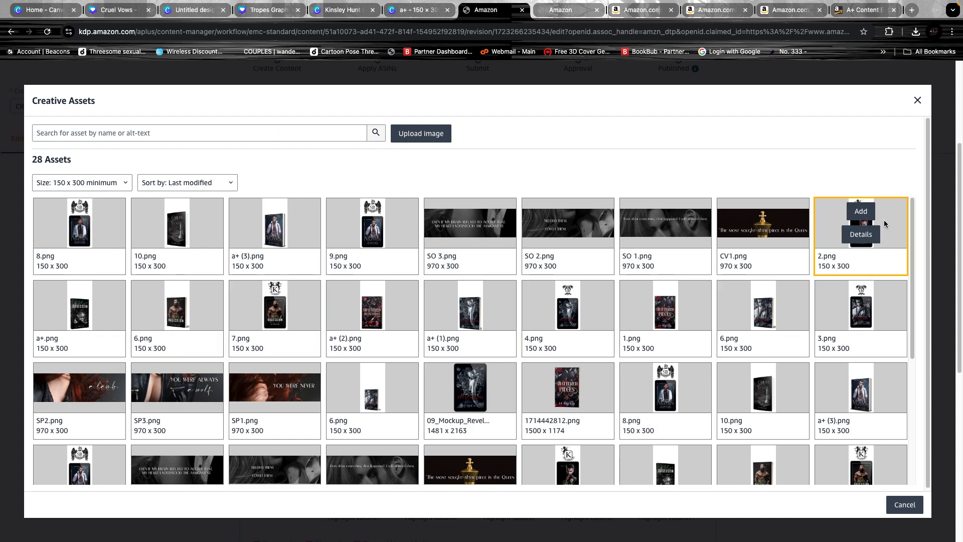
left_click(867, 295)
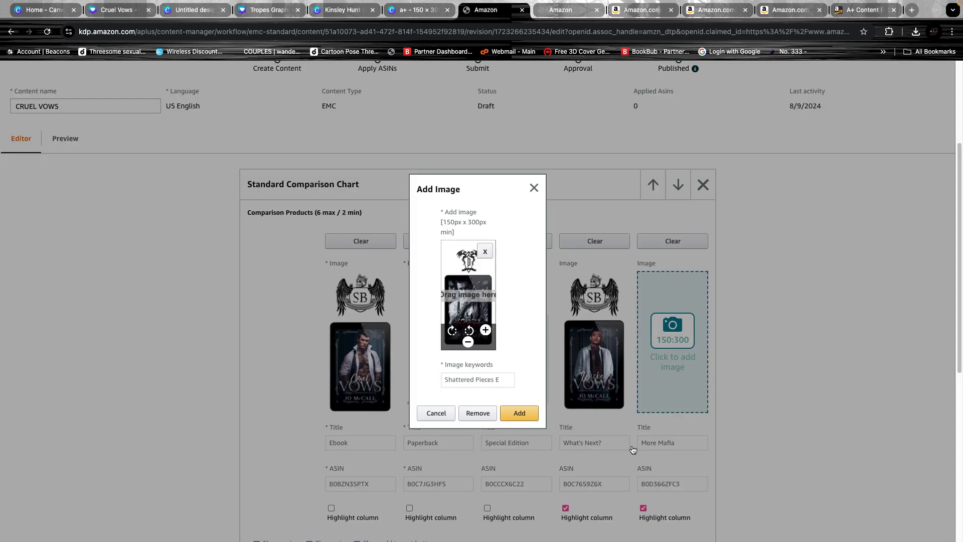
left_click(519, 413)
- Review the completed comparison chart and save the Cruel Vows A+ content as a draft
scroll(802, 388, "down", 3)
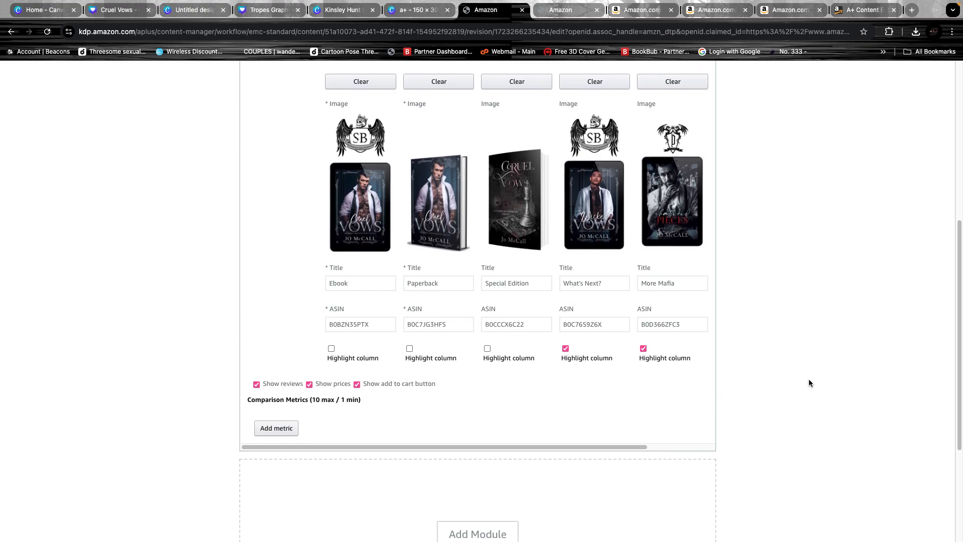
scroll(408, 447, "up", 1)
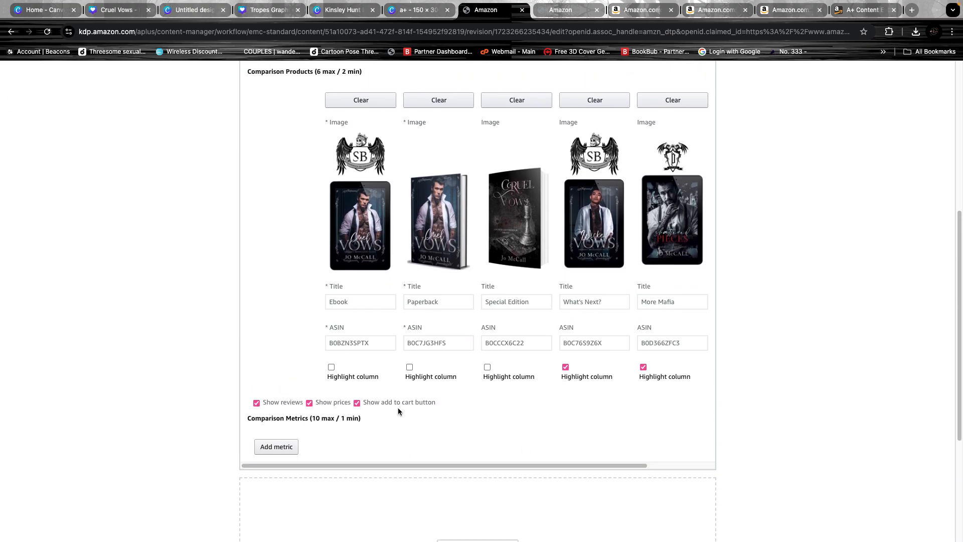
scroll(401, 389, "up", 5)
left_click(826, 159)
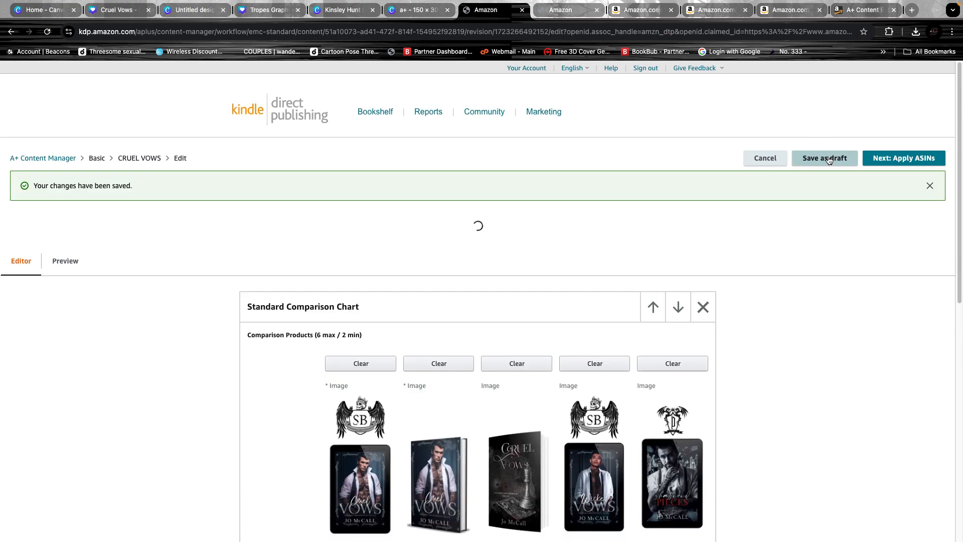
- Add a comparison metric named Tropes to the Standard Comparison Chart
scroll(809, 402, "down", 2)
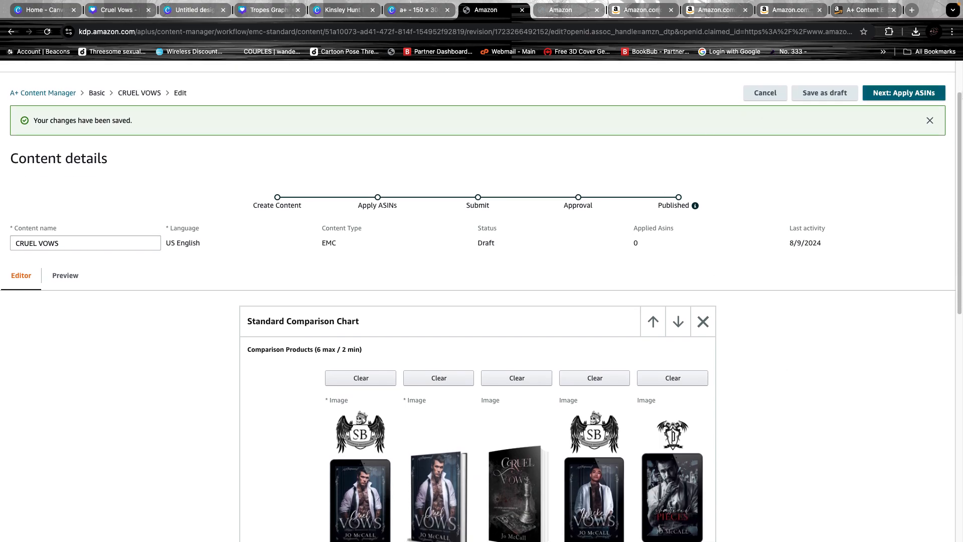
scroll(756, 399, "down", 10)
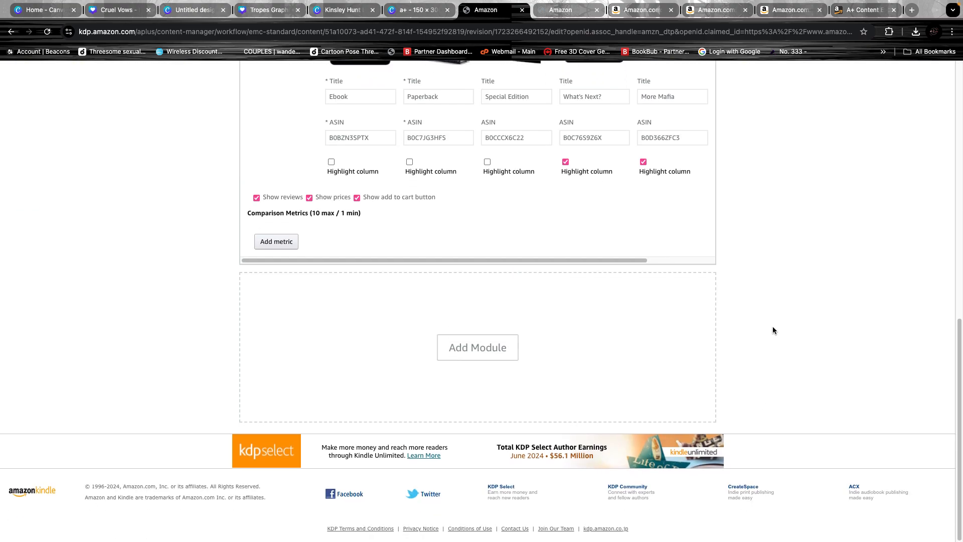
scroll(752, 376, "up", 7)
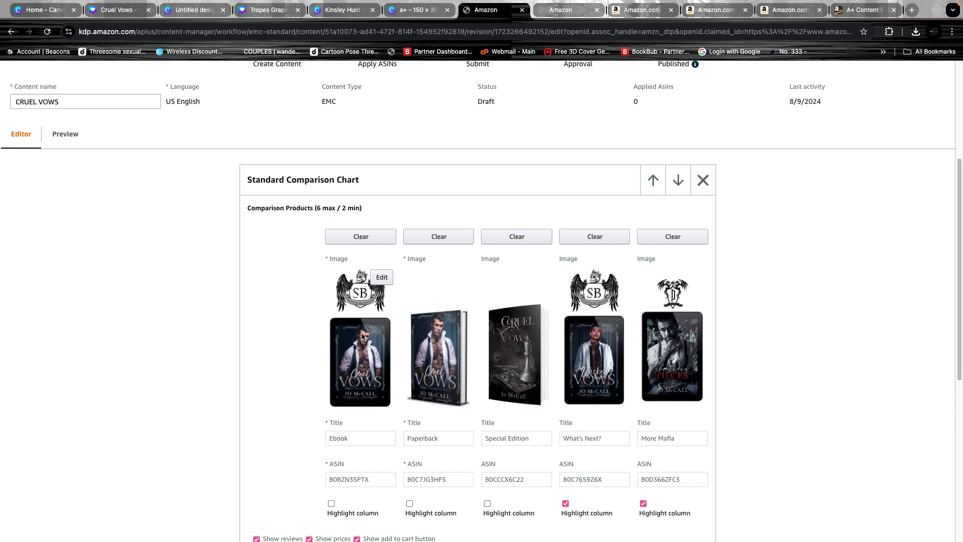
scroll(479, 362, "down", 2)
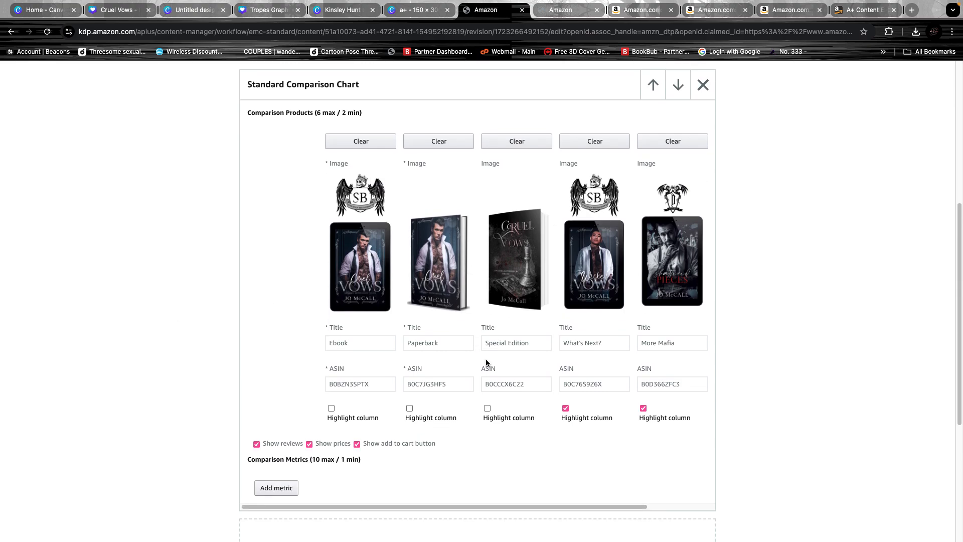
scroll(486, 362, "up", 6)
scroll(486, 363, "down", 4)
scroll(564, 468, "down", 3)
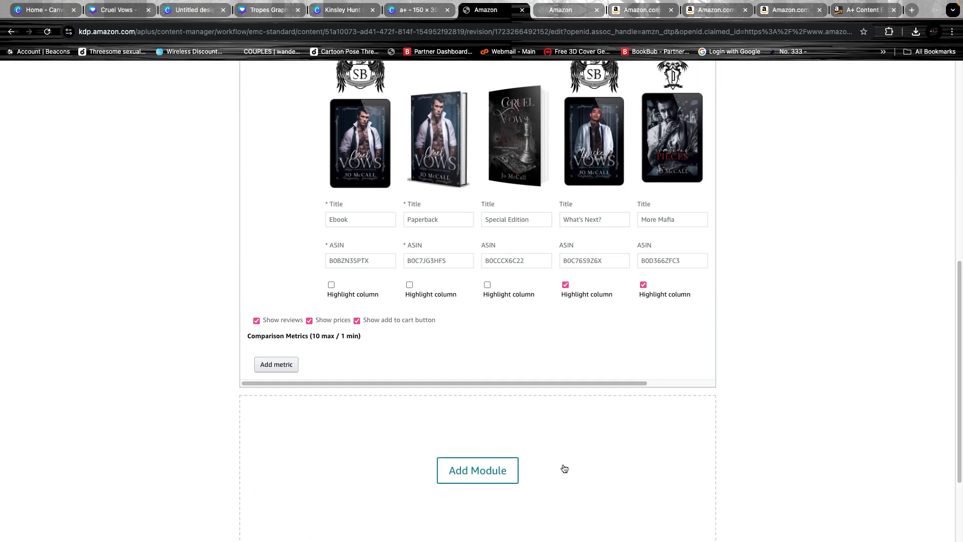
left_click(263, 367)
left_click(286, 370)
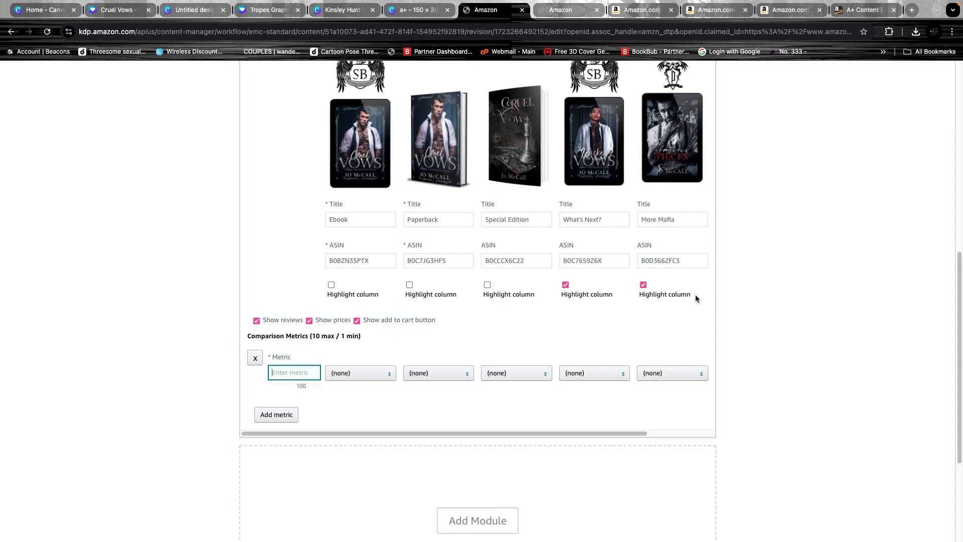
type("Tropes")
- Examine the metrics in the published Shattered Pieces and Stolen Obsession comparison charts, and return to the Cruel Vows chart editor
left_click(643, 12)
left_click(720, 10)
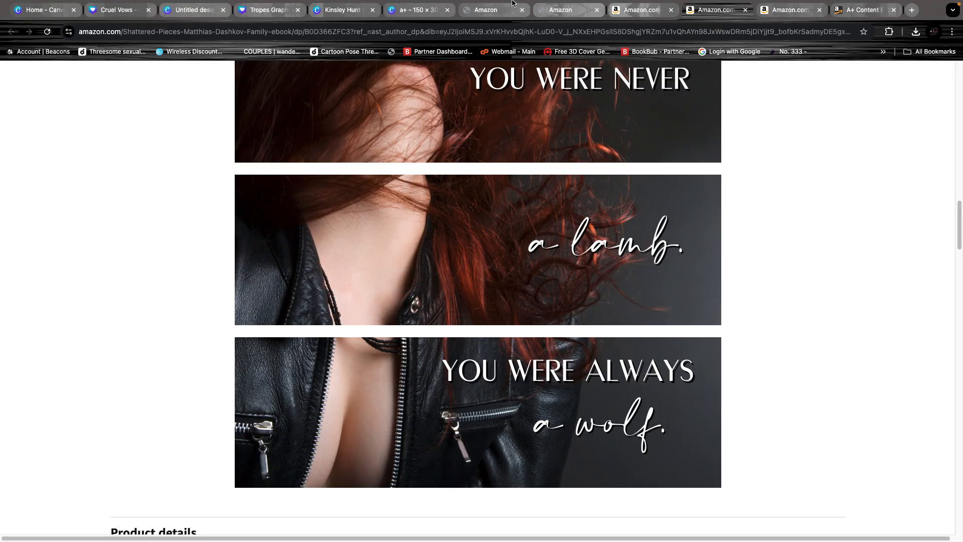
scroll(331, 234, "up", 7)
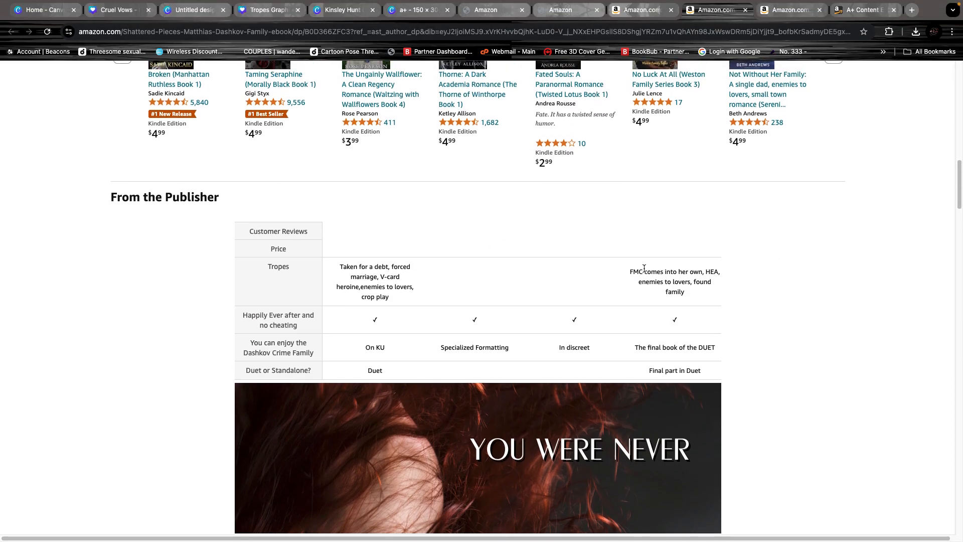
left_click(567, 10)
scroll(562, 255, "down", 4)
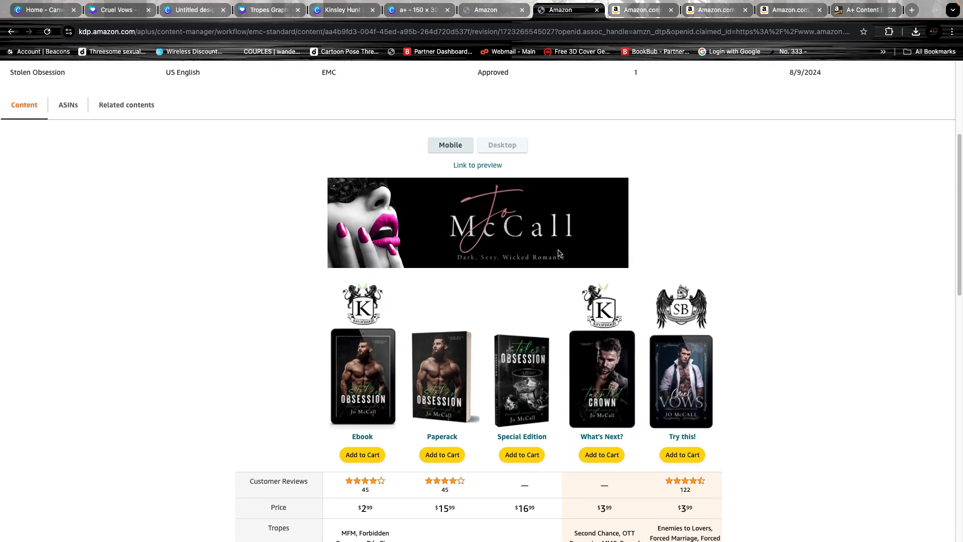
left_click(502, 11)
scroll(428, 286, "down", 3)
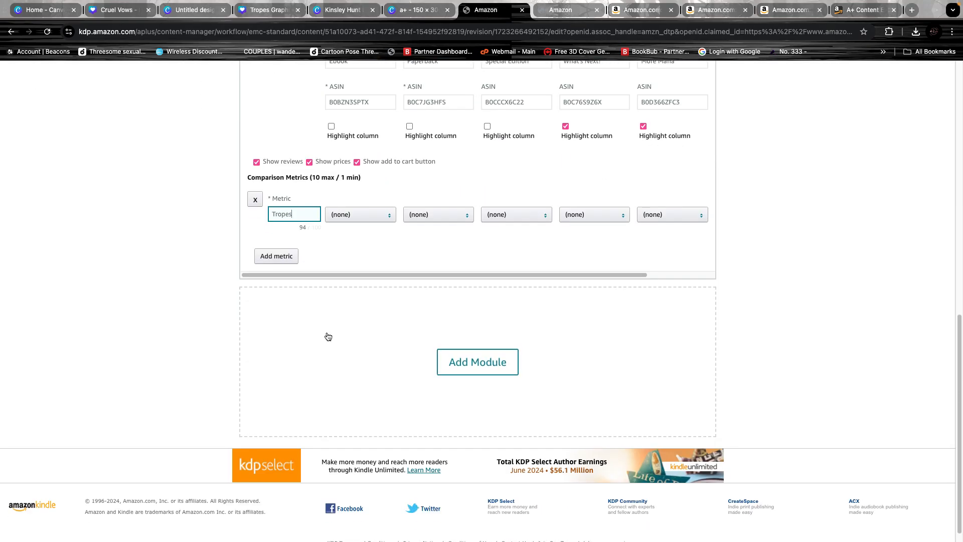
left_click(577, 9)
scroll(471, 335, "down", 4)
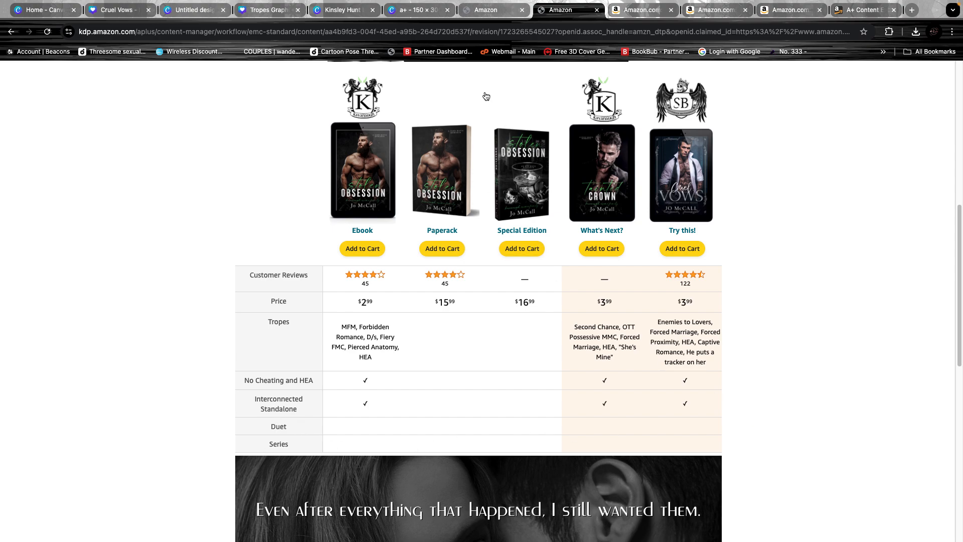
left_click(426, 10)
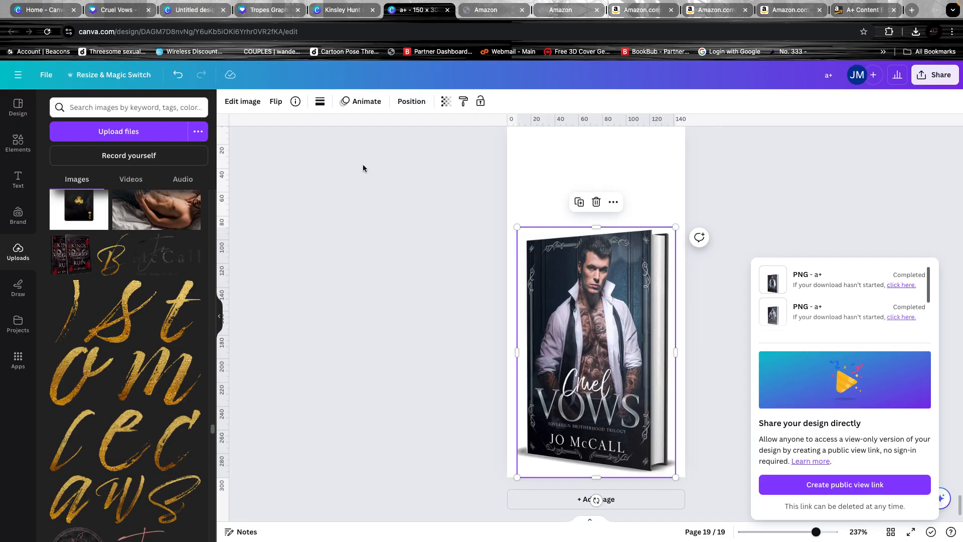
left_click(489, 14)
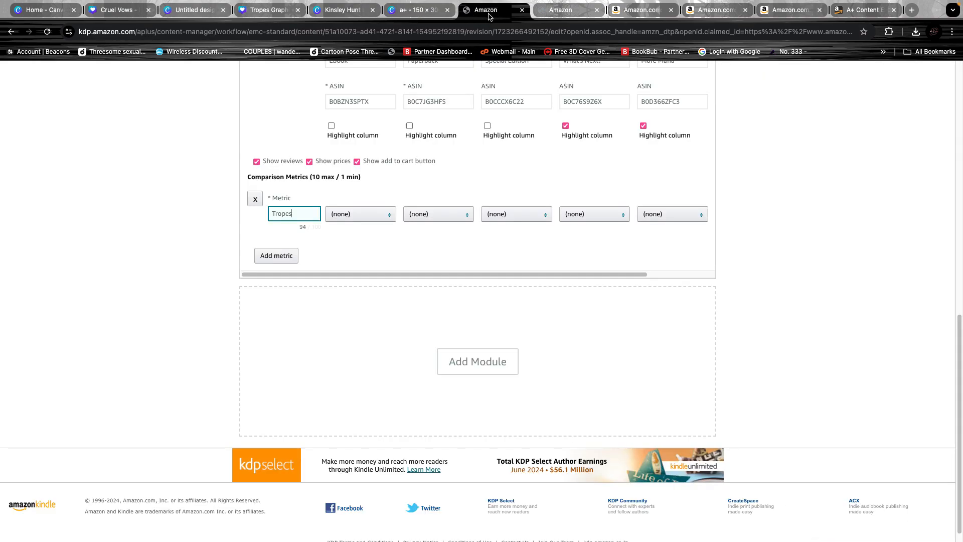
- Add a second comparison metric named "No Cheating and HEA", using the Stolen Obsession chart as reference
left_click(281, 256)
left_click(284, 265)
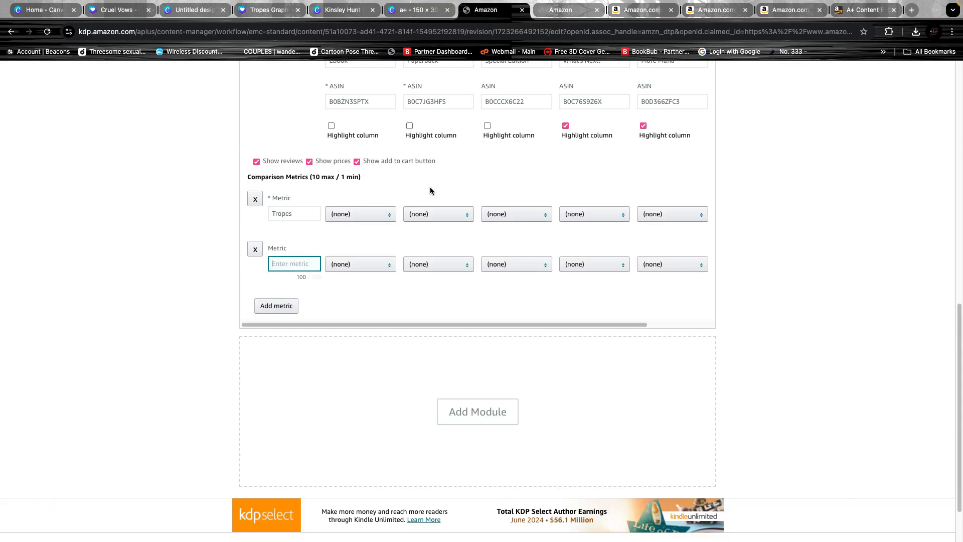
left_click(546, 12)
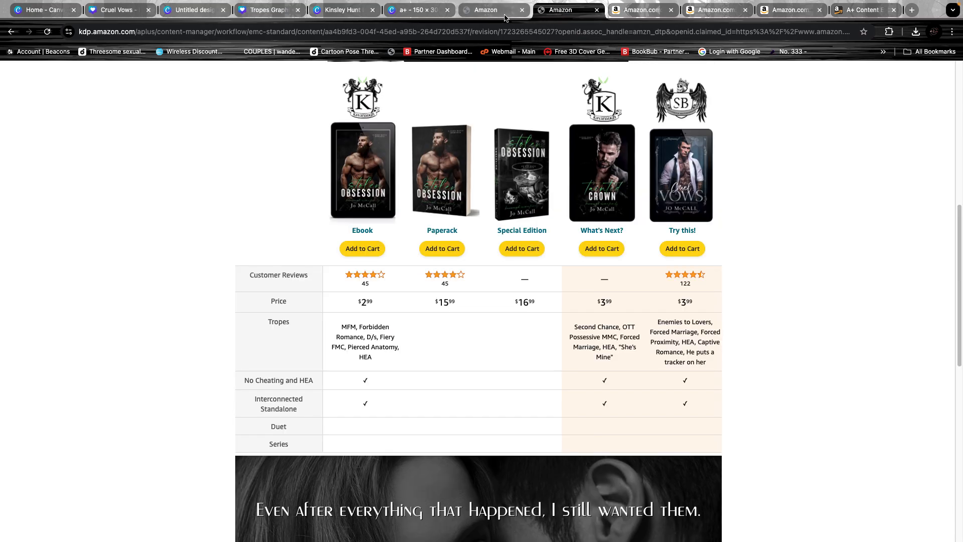
left_click(504, 15)
left_click(536, 13)
left_click(500, 18)
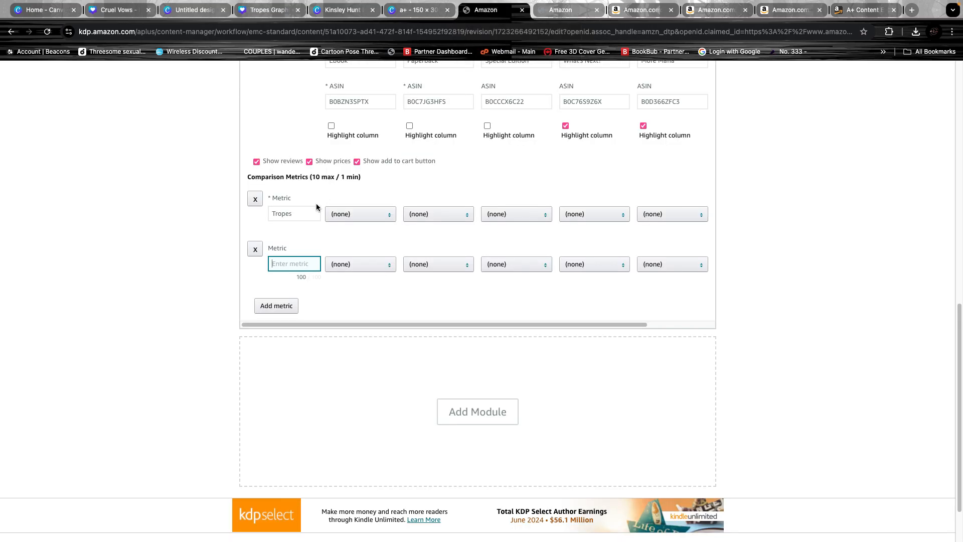
type("No Cheating and HEA")
- Add a third comparison metric named "Interconnected Standalone"
left_click(276, 305)
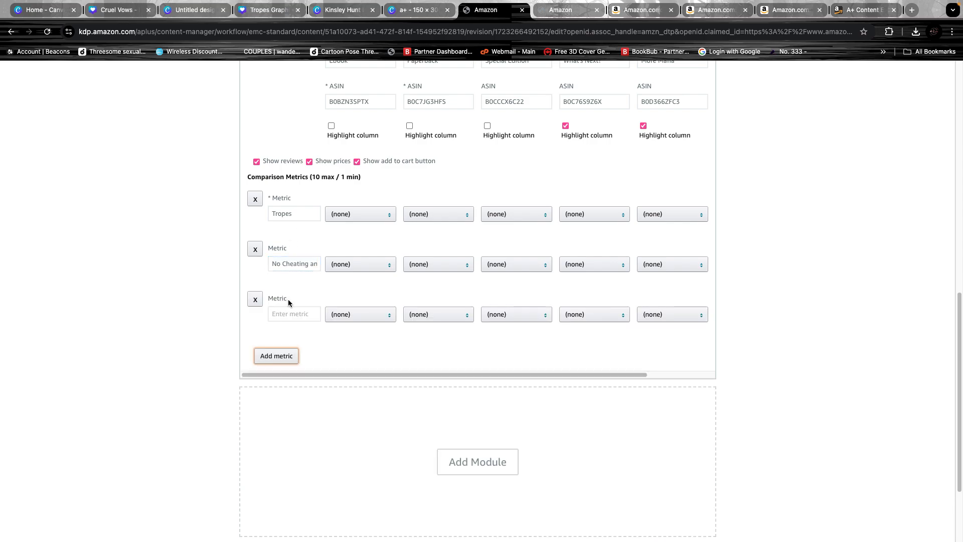
left_click(303, 314)
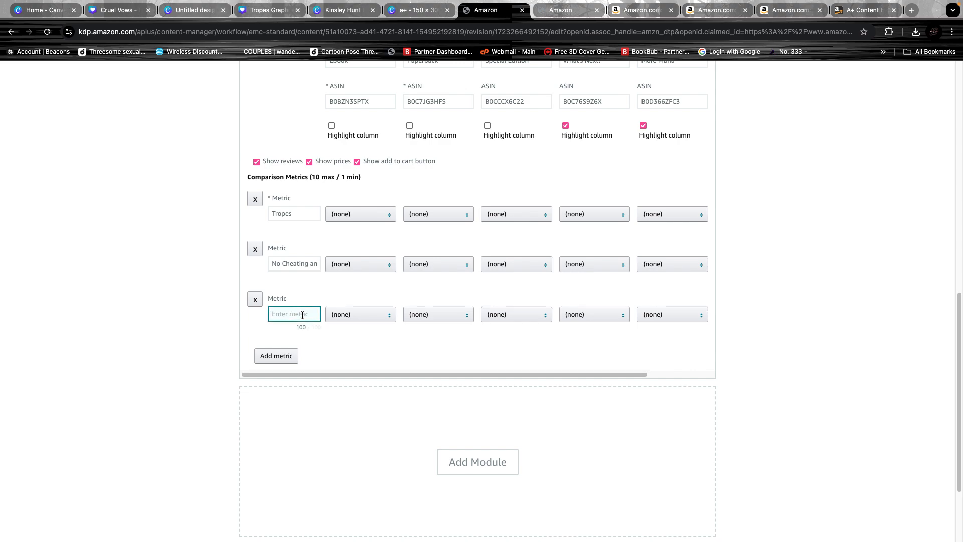
type("Interconnected Standaone")
key("BackSpace")
key("BackSpace")
key("BackSpace")
type("lone")
- Add two more comparison metrics named Duet and Series
left_click(275, 356)
left_click(289, 364)
type("Duet")
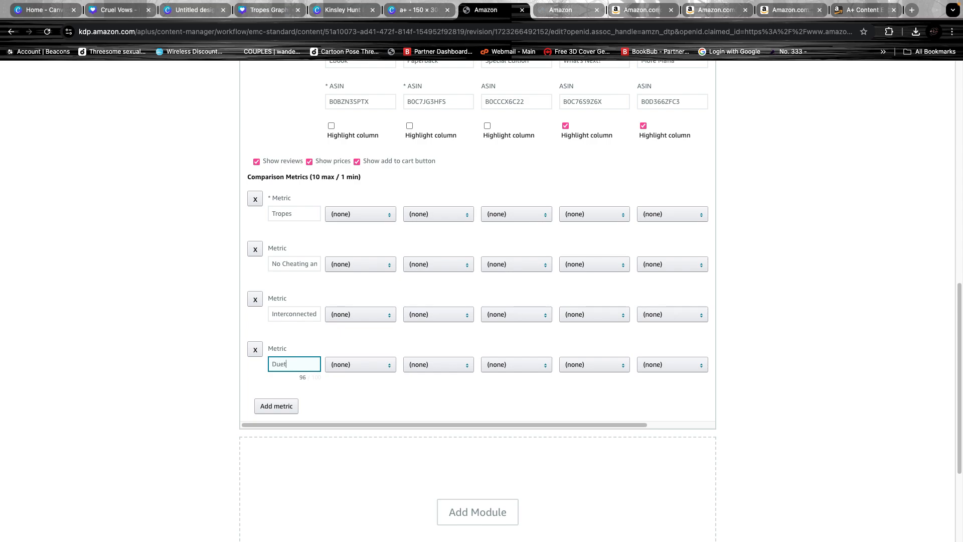
left_click(276, 406)
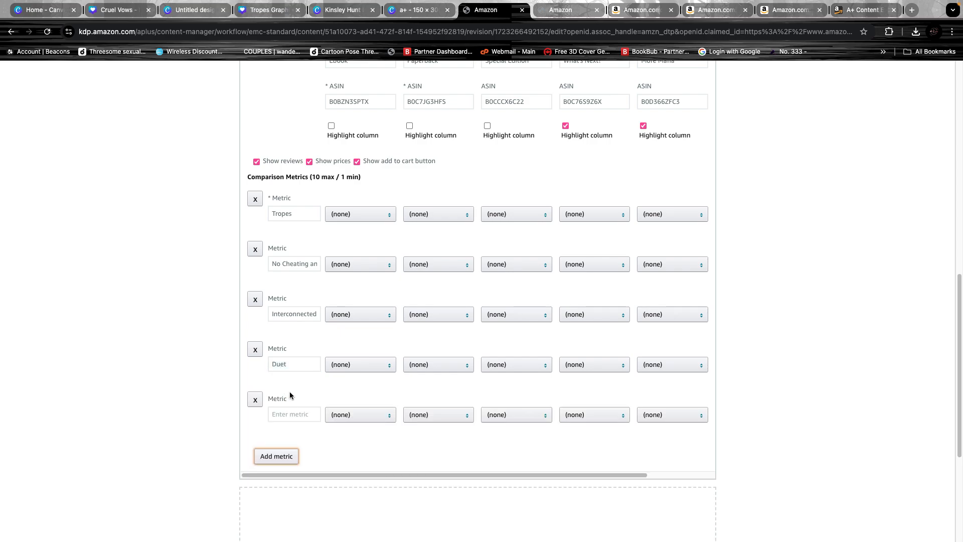
left_click(287, 415)
type("Series")
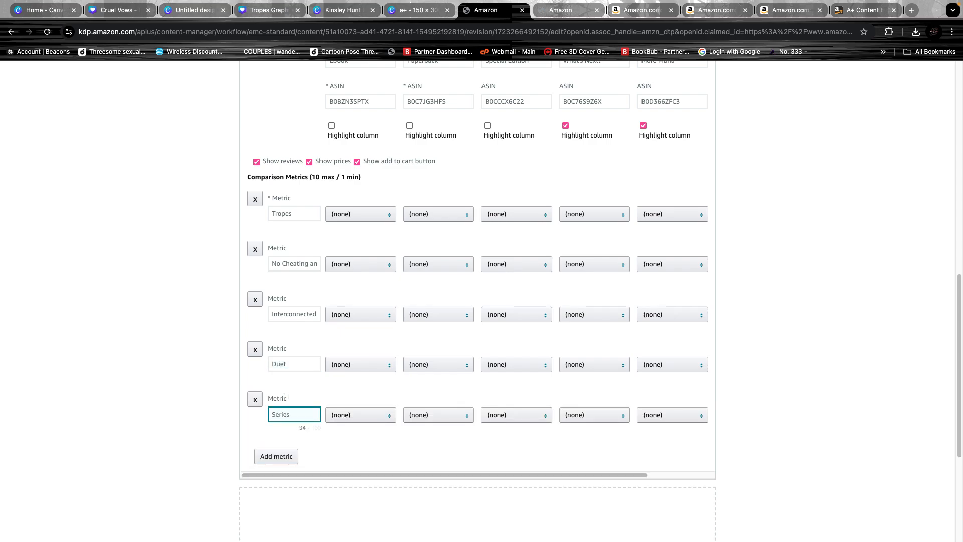
- Set the Ebook column's Interconnected Standalone entry to a check mark
left_click(457, 436)
left_click(360, 409)
left_click(363, 408)
left_click(365, 314)
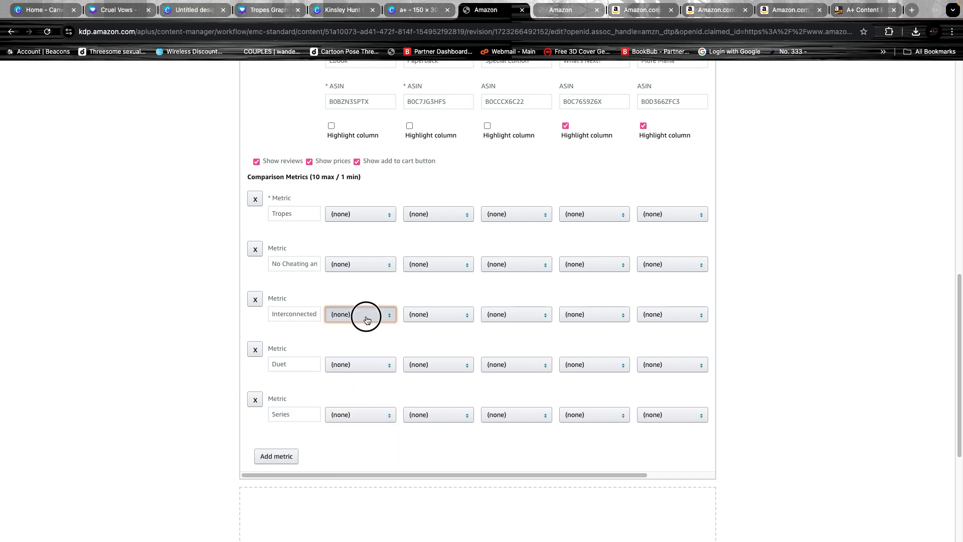
left_click(357, 337)
left_click(455, 315)
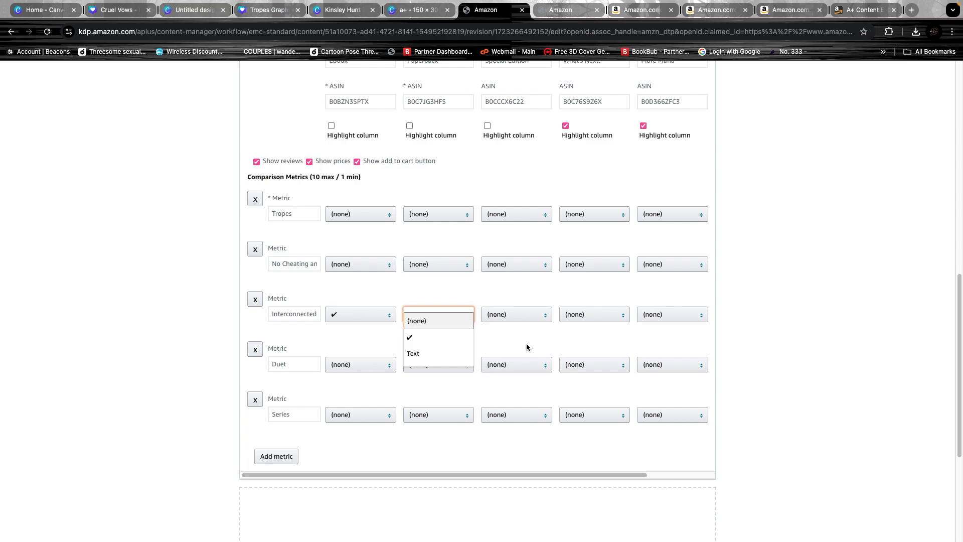
left_click(605, 316)
left_click(606, 317)
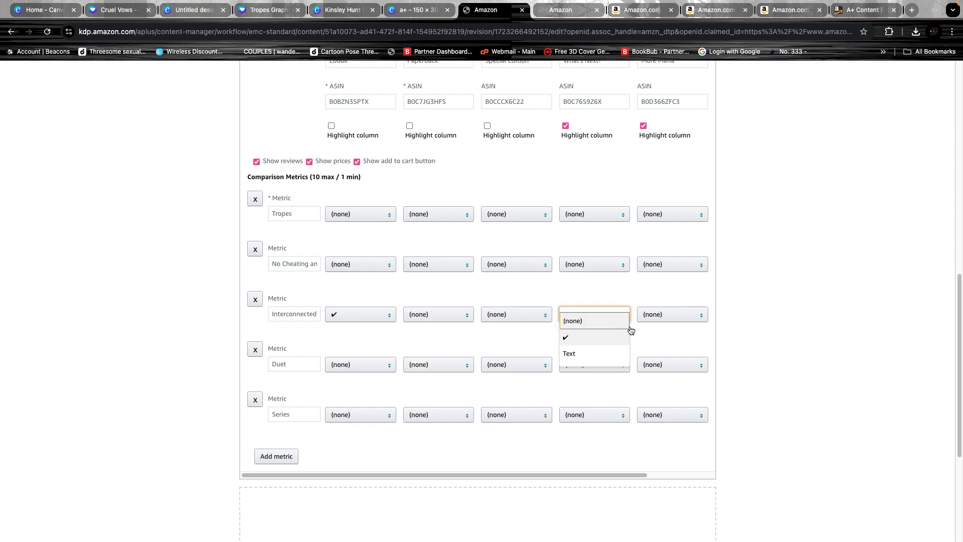
left_click(726, 323)
scroll(725, 323, "up", 3)
left_click(584, 467)
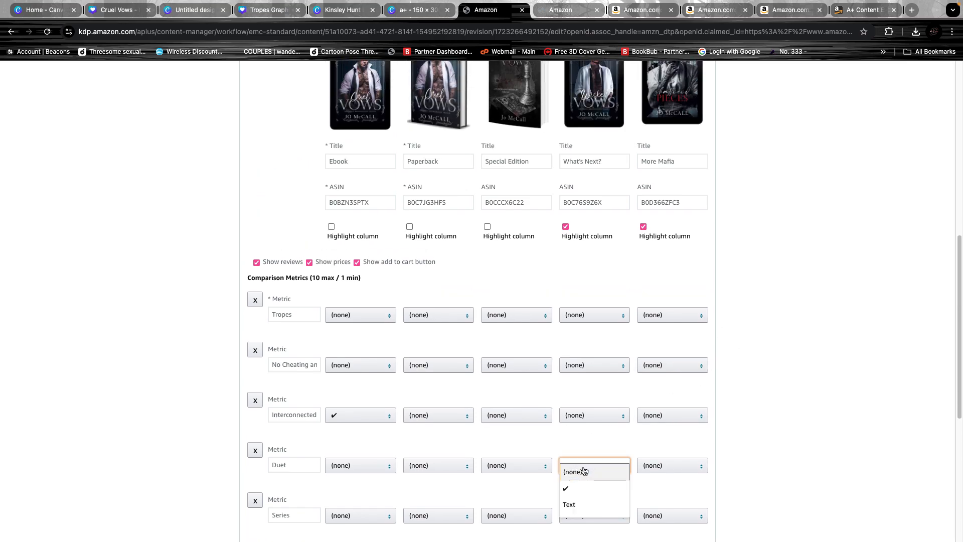
left_click(579, 488)
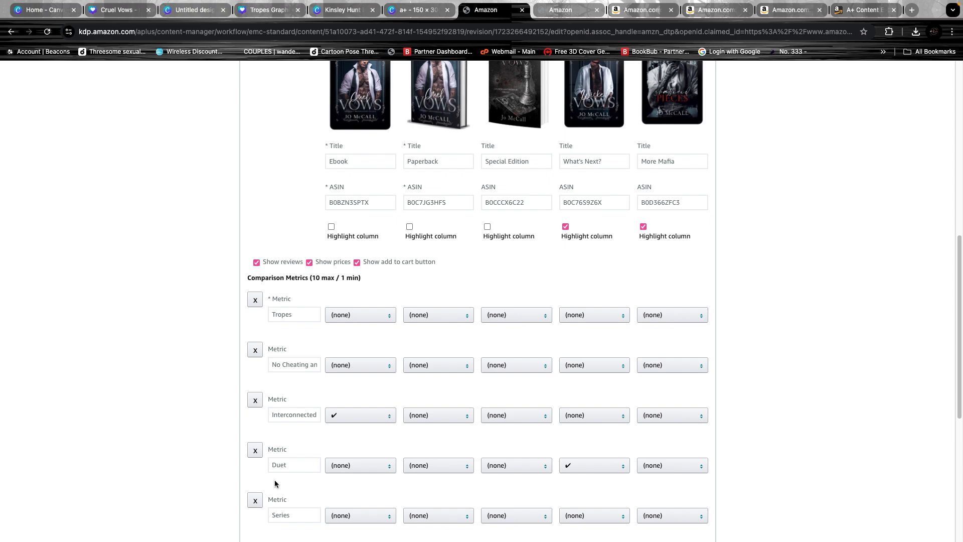
left_click(624, 474)
left_click(612, 470)
- Set check marks for Interconnected Standalone under What's Next? and for Duet under More Mafia
left_click(572, 415)
left_click(571, 436)
left_click(653, 465)
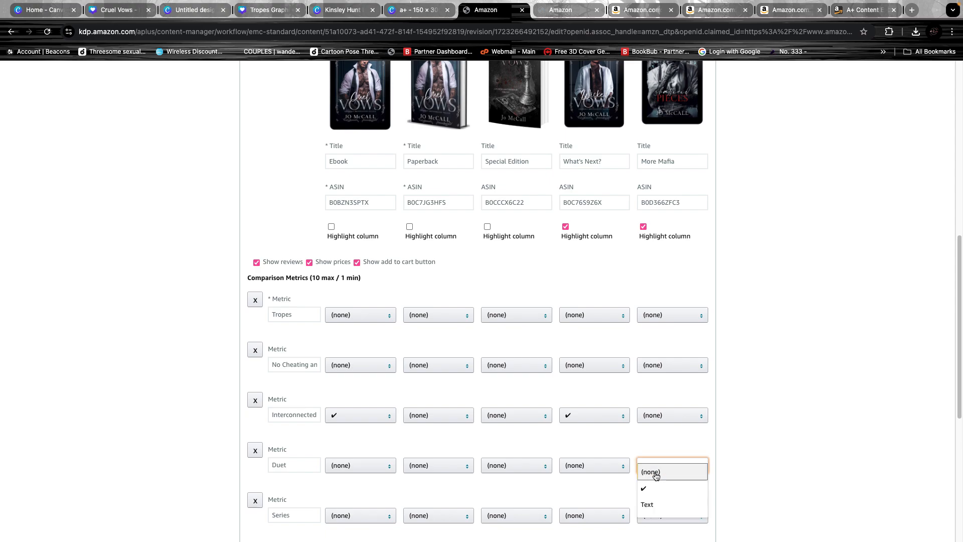
left_click(655, 487)
- Set the Ebook column's Tropes entry to the Text type and activate its text field
scroll(782, 455, "down", 1)
scroll(748, 445, "up", 1)
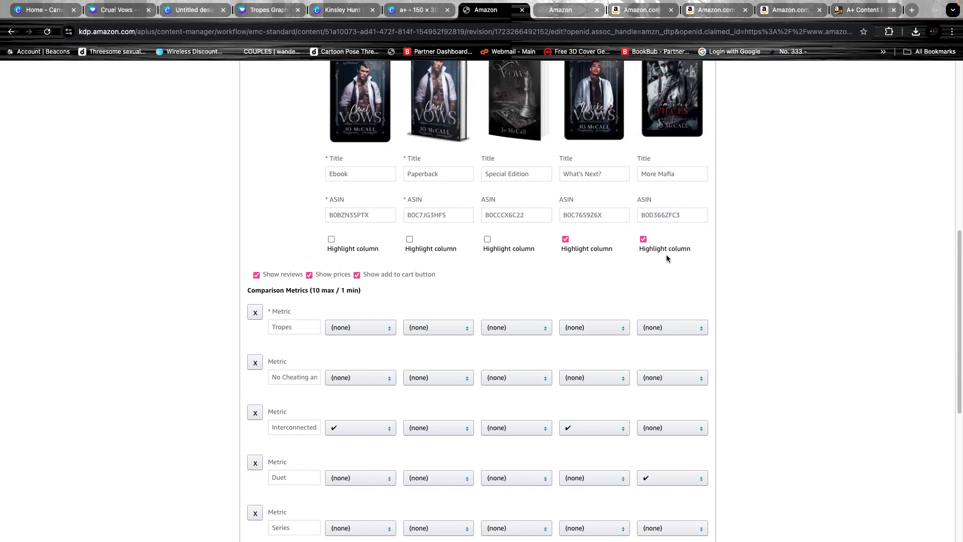
scroll(718, 445, "down", 2)
scroll(536, 397, "up", 3)
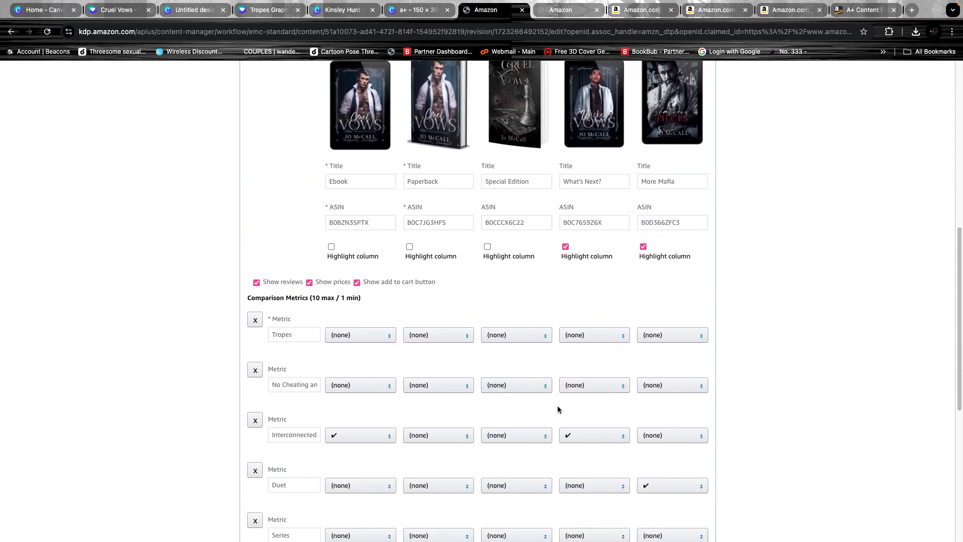
scroll(555, 409, "down", 1)
scroll(556, 409, "down", 3)
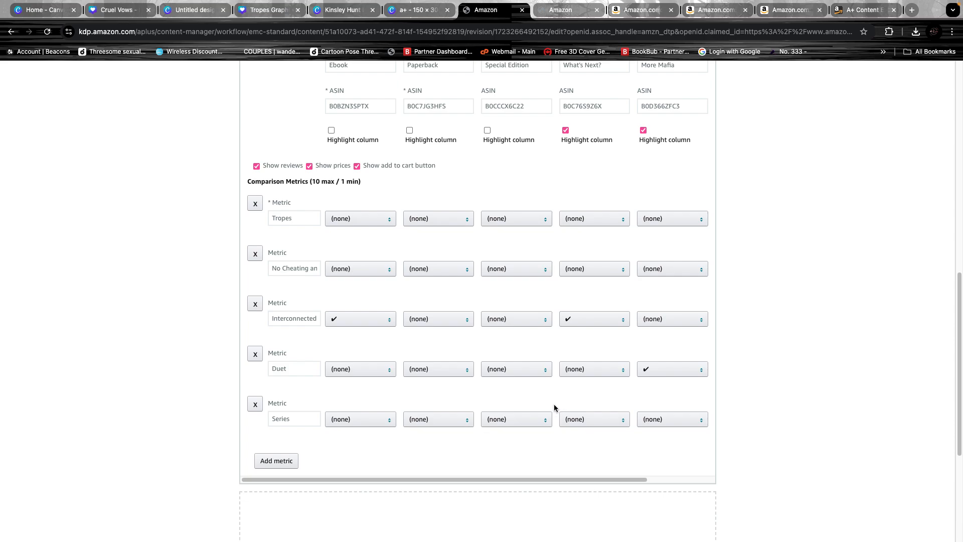
left_click(355, 226)
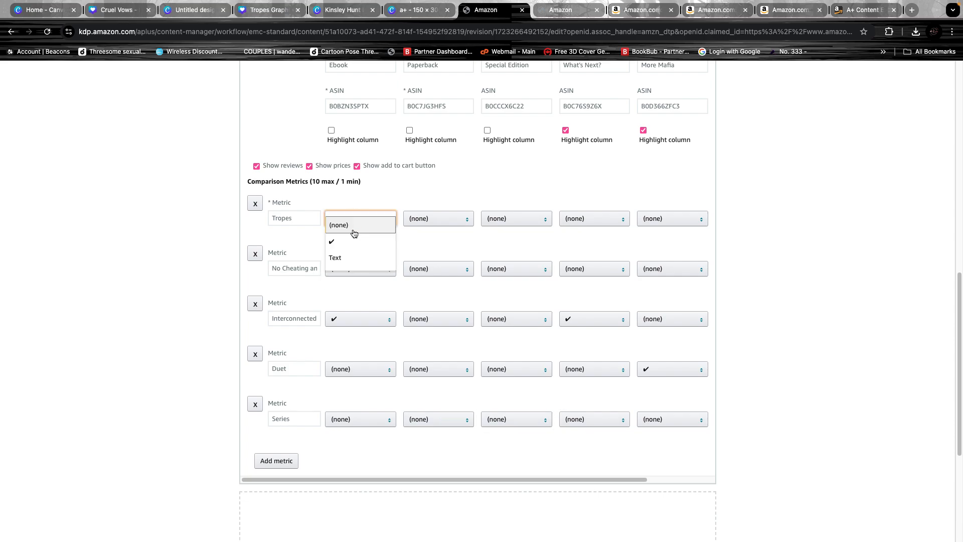
left_click(334, 265)
left_click(359, 222)
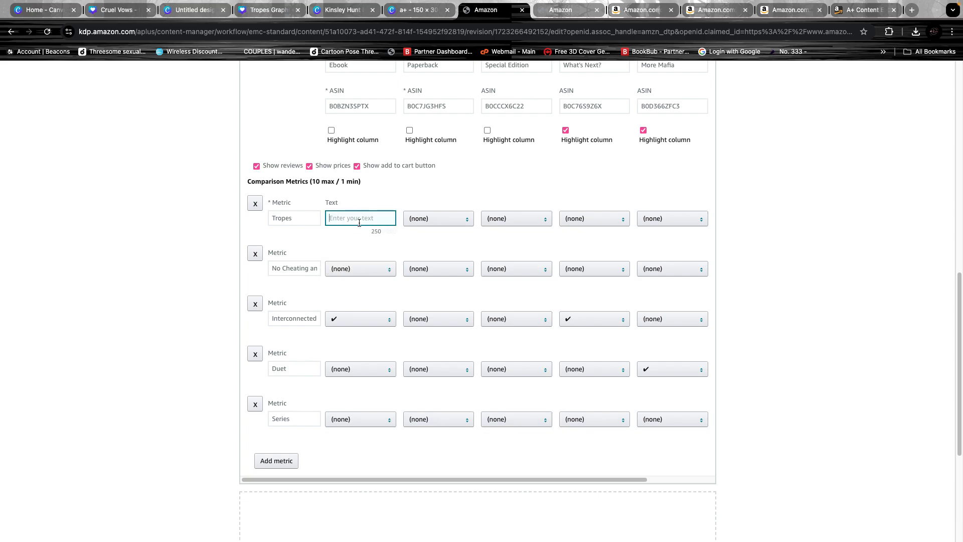
- Copy "Enemies to Lovers, Forced Marriage, Forced Proximity, HEA, Captive Romance, He puts a tracker on her" from Notes into the Ebook column's Tropes entry
key("super+Tab")
key("super+Tab")
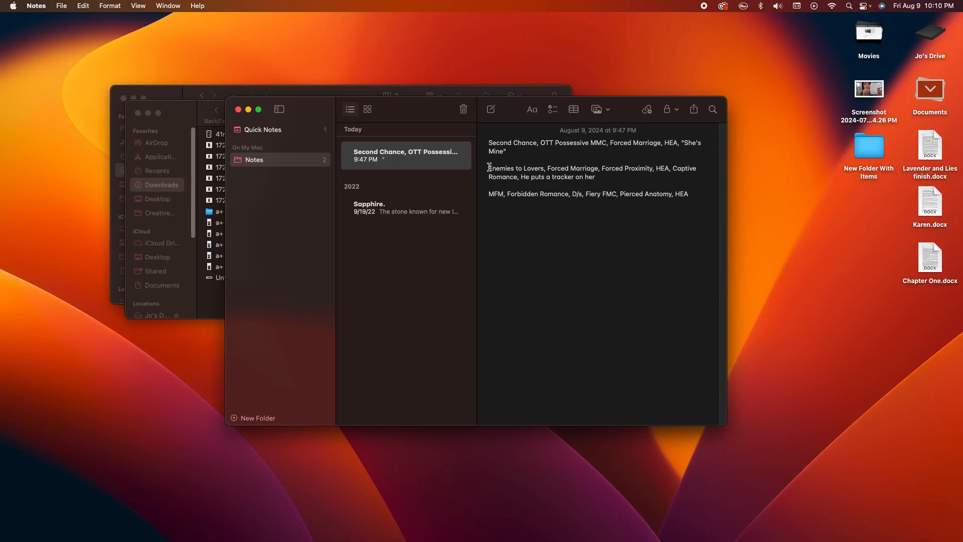
left_click_drag(489, 167, 595, 177)
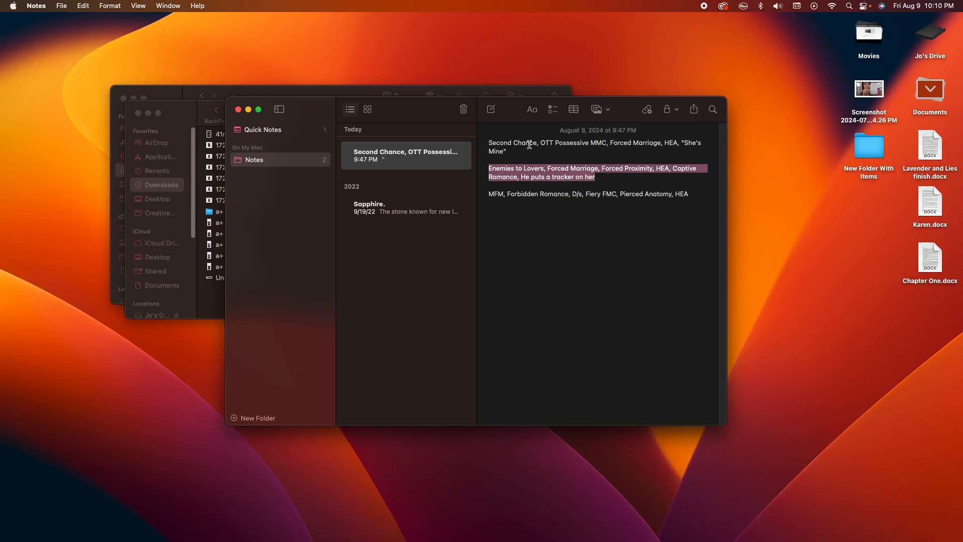
key("super+Tab")
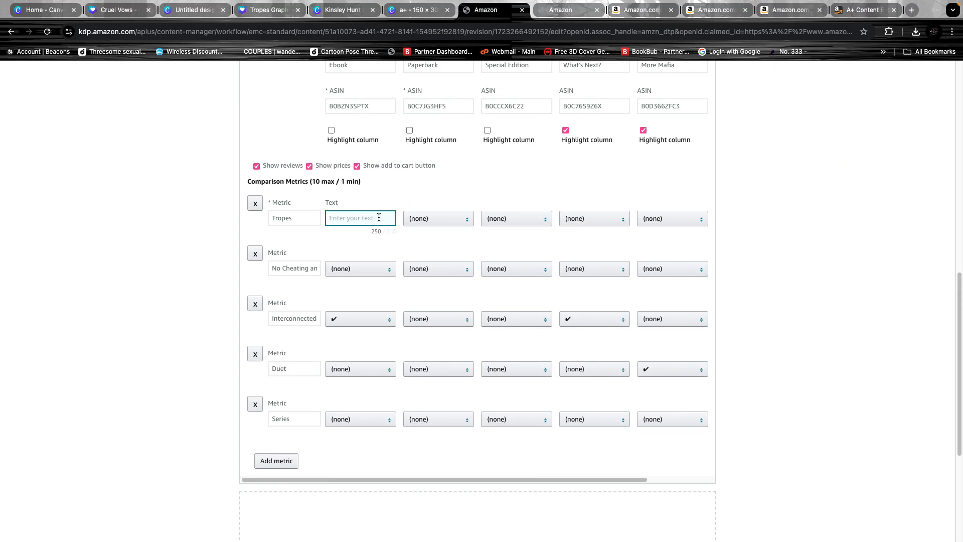
key("super+v")
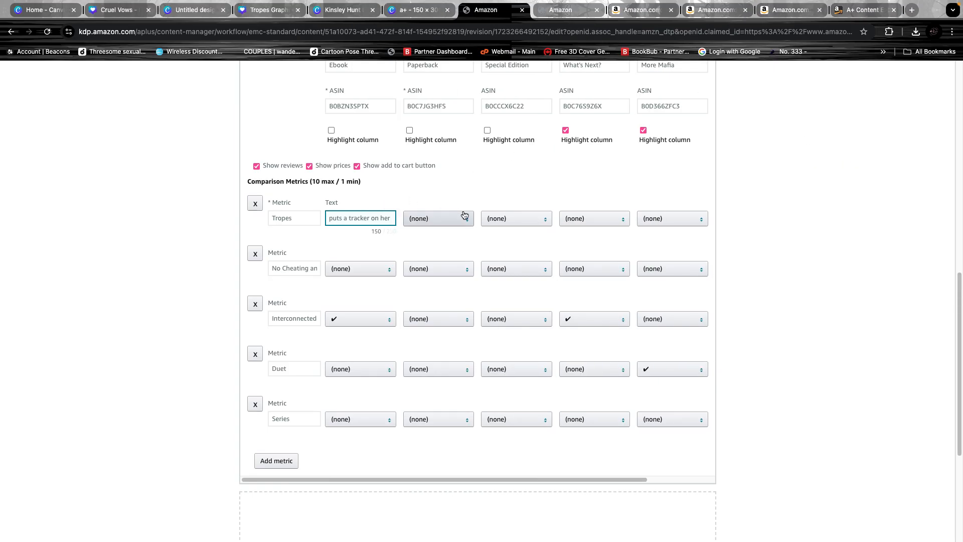
scroll(463, 211, "up", 3)
left_click(401, 279)
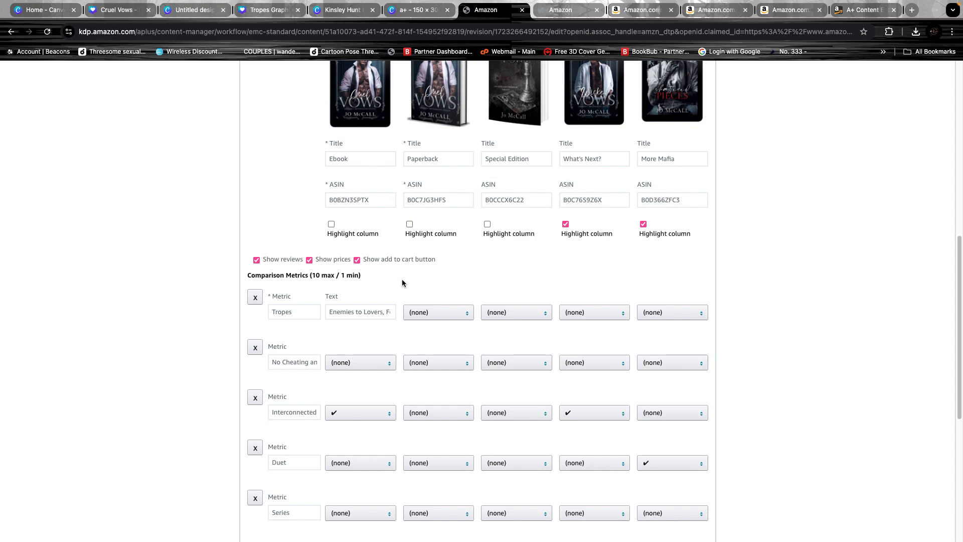
- Set the Tropes entries under What's Next? and More Mafia to the Text type and activate the What's Next? text field
scroll(402, 279, "up", 1)
left_click(593, 314)
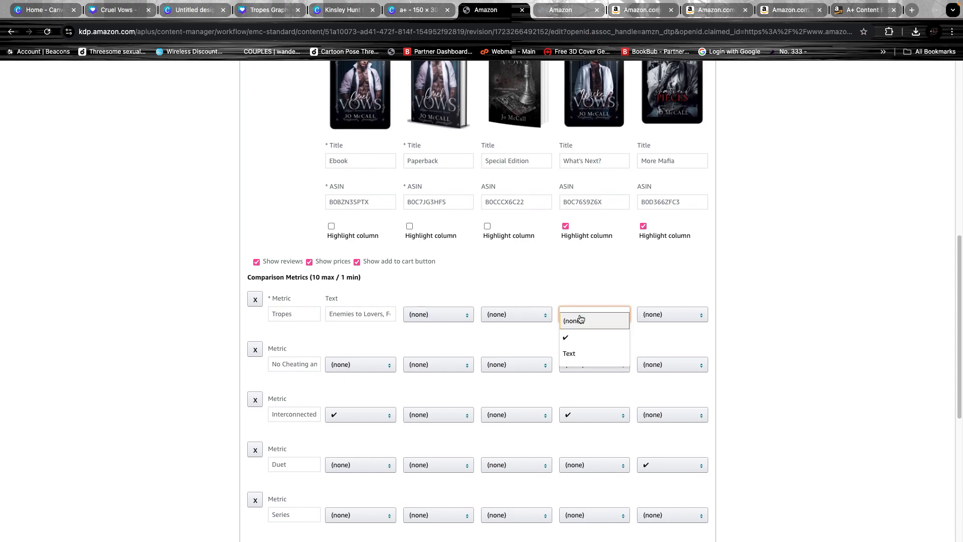
left_click(579, 353)
left_click(645, 318)
left_click(647, 354)
left_click(587, 311)
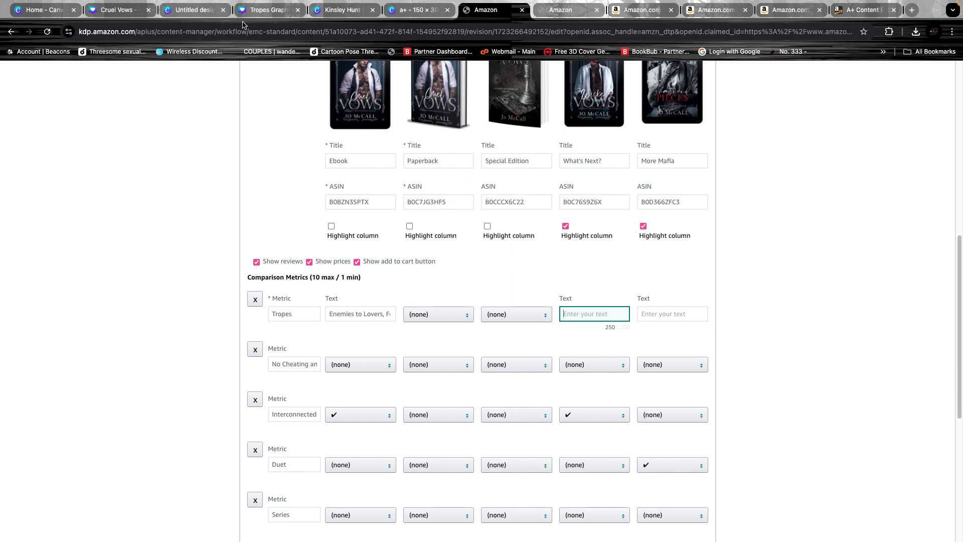
- Consult the Wicked Vows page of the Tropes Graphics design in Canva and enter "Arranged Marriage, Enemies to Lovers," as the What's Next? tropes in KDP
left_click(256, 11)
scroll(462, 314, "down", 4)
scroll(462, 314, "down", 4)
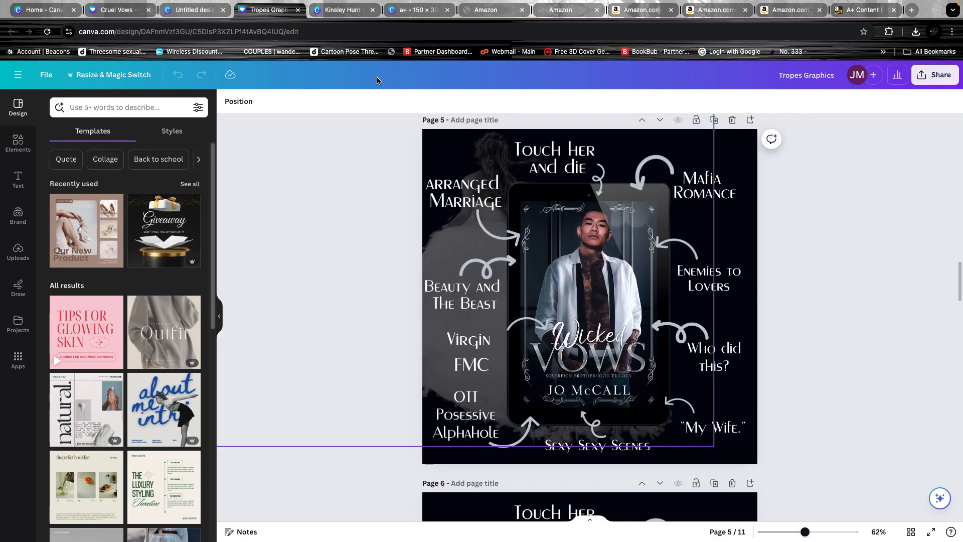
left_click(422, 10)
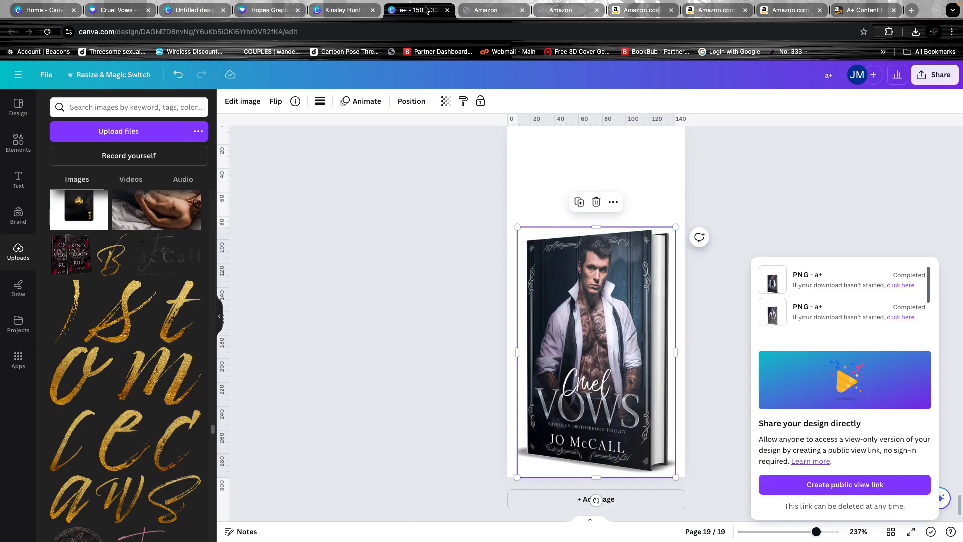
left_click(487, 11)
type("A")
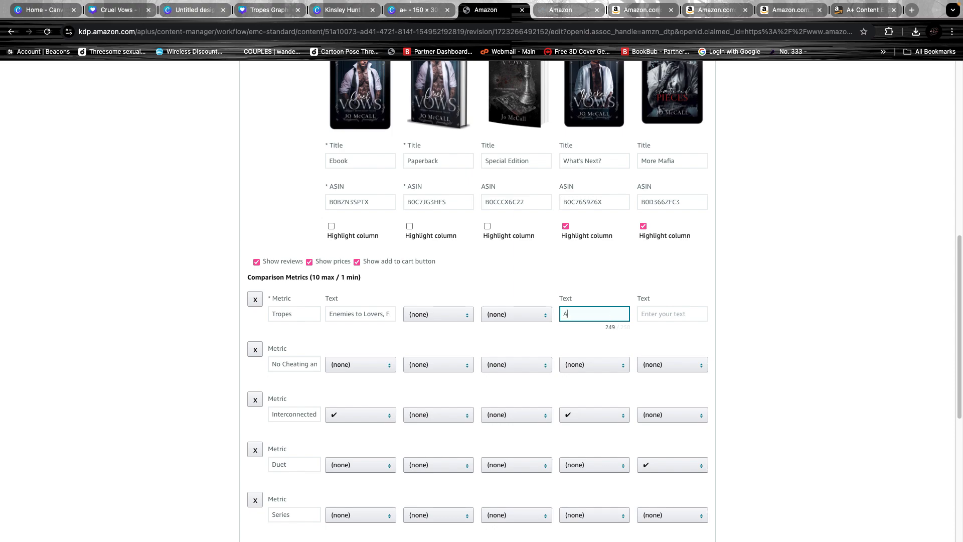
type("rranged Marriage, Enemies to Lover")
type("s,")
- Recheck the Wicked Vows graphic in Canva and append "Beauty and the Beast," to the end of the What's Next? tropes in KDP
left_click(283, 14)
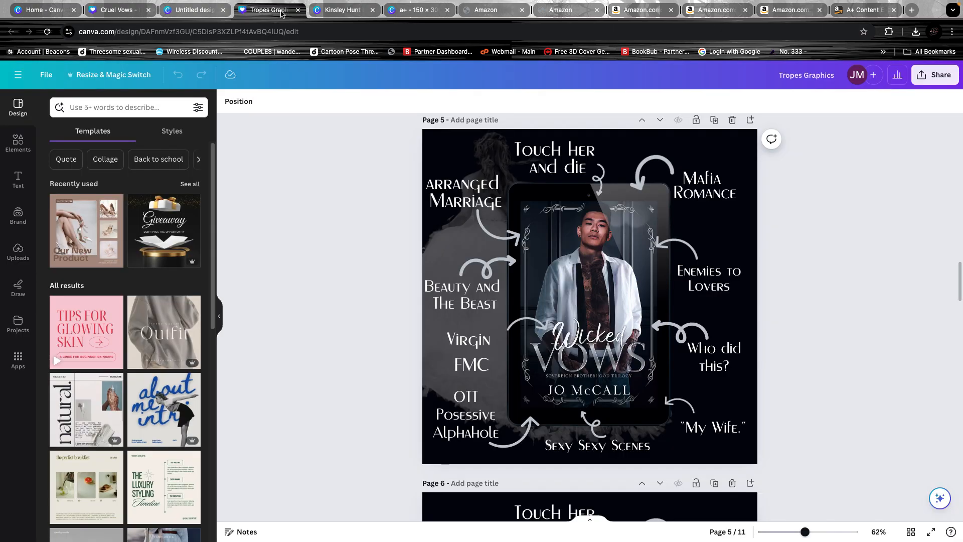
left_click(497, 13)
left_click(617, 314)
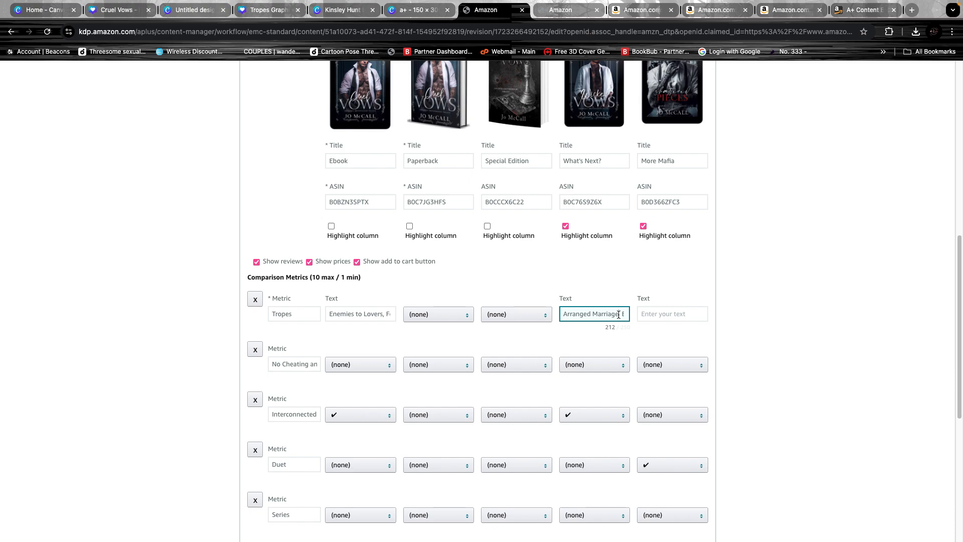
scroll(717, 292, "down", 6)
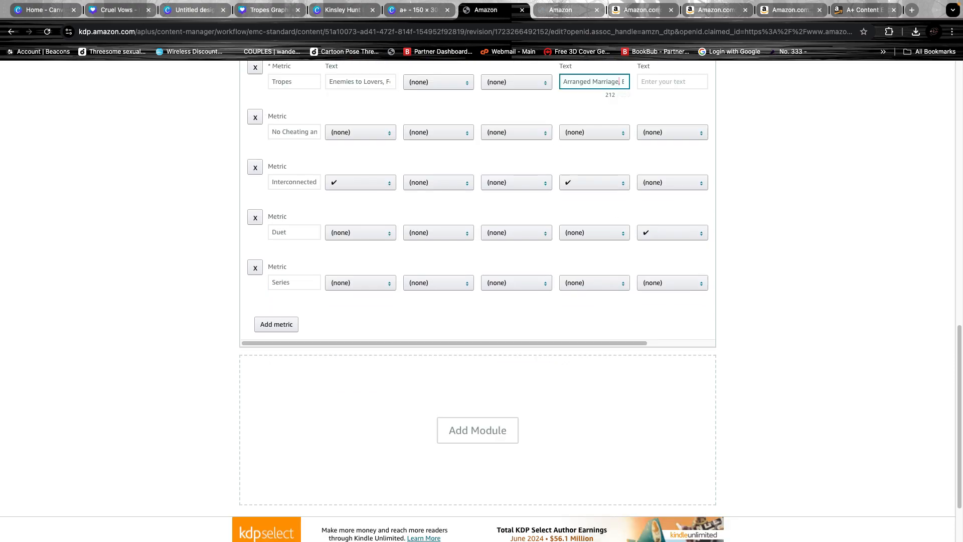
scroll(718, 292, "up", 5)
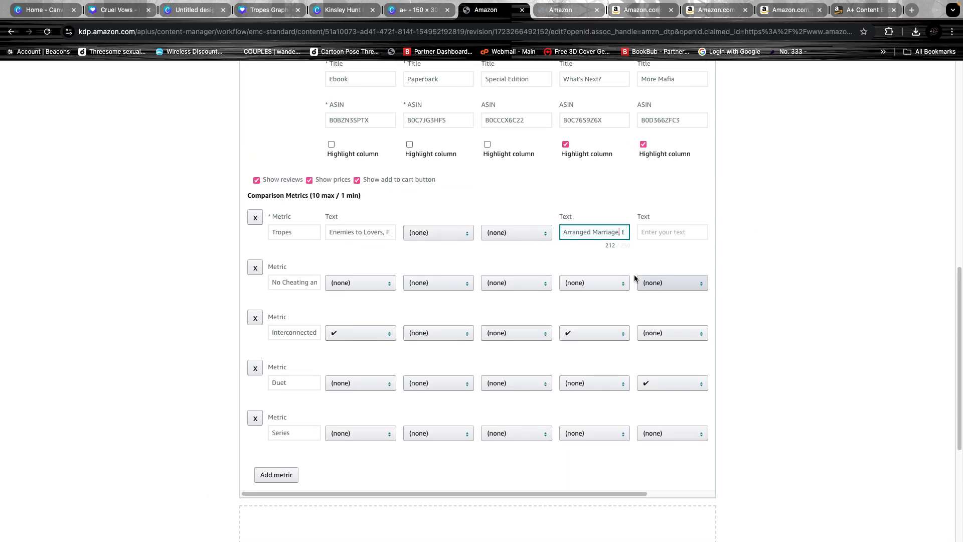
left_click(621, 234)
key("Right")
key("Right")
key("Right")
key("Right")
key("Right")
key("Right")
key("Right")
key("Right")
key("Right")
key("Right")
key("Right")
key("Right")
key("Right")
key("Right")
key("Right")
key("Right")
key("Right")
key("Right")
key("Right")
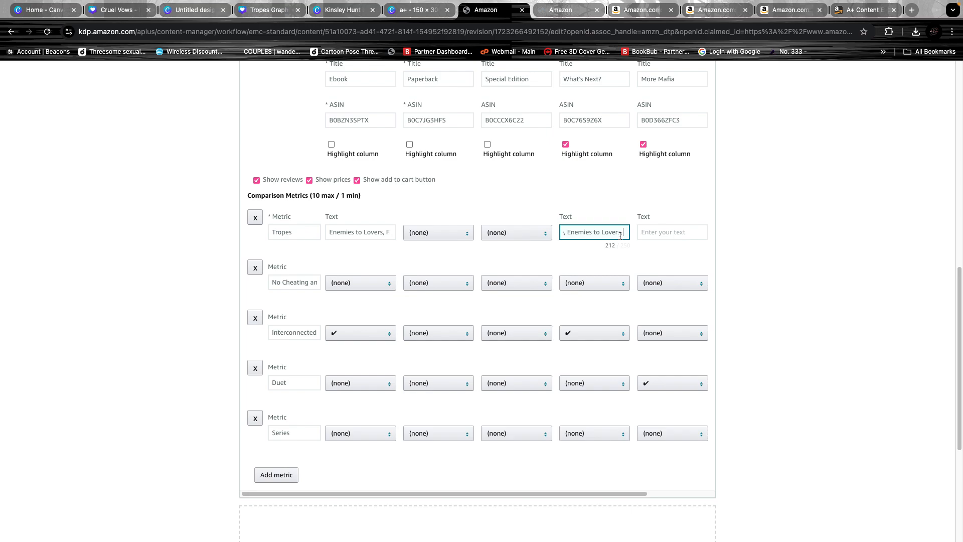
type("Beauty and the Beast,")
- Check the Wicked Vows graphic for another trope and append "V-Card FMC," to the What's Next? tropes
left_click(291, 19)
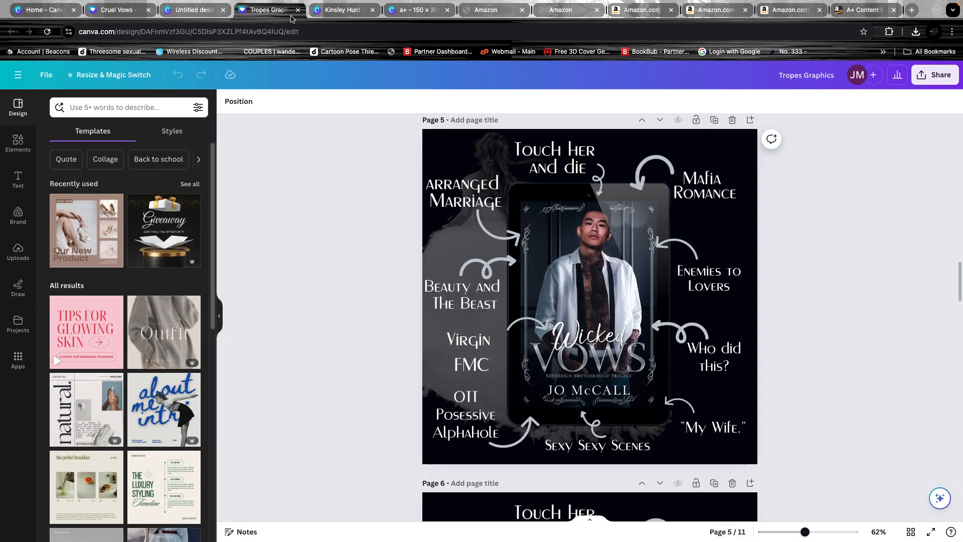
left_click(503, 12)
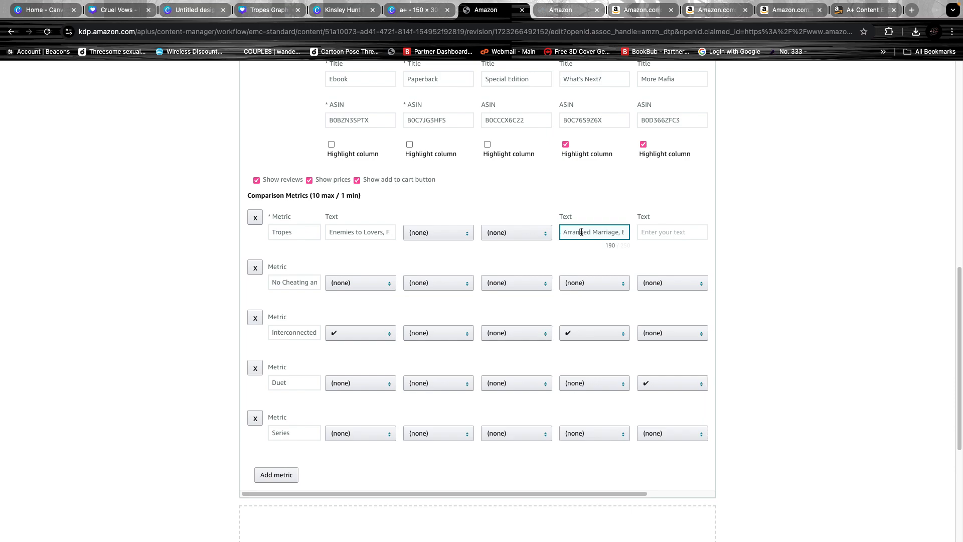
key("End")
type("V-Card FMC,")
- Consult the Wicked Vows graphic again and append "My Wife" and "Who did this?" in quotation marks to the What's Next? tropes
left_click(406, 15)
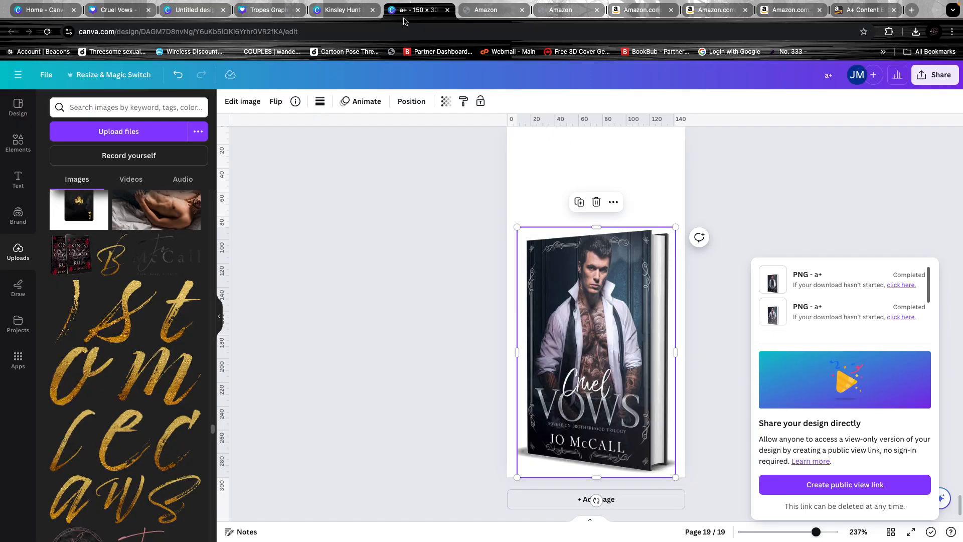
left_click(499, 14)
left_click(277, 14)
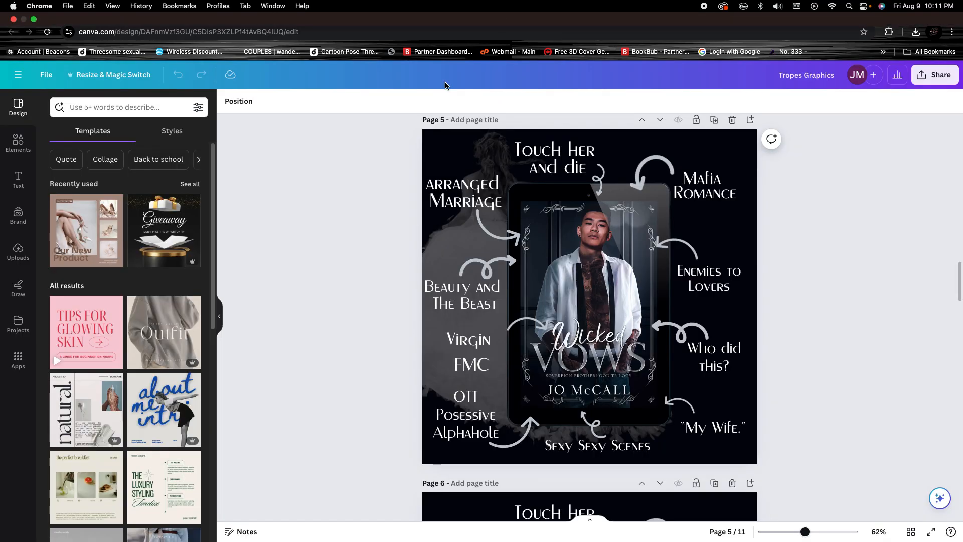
left_click(496, 11)
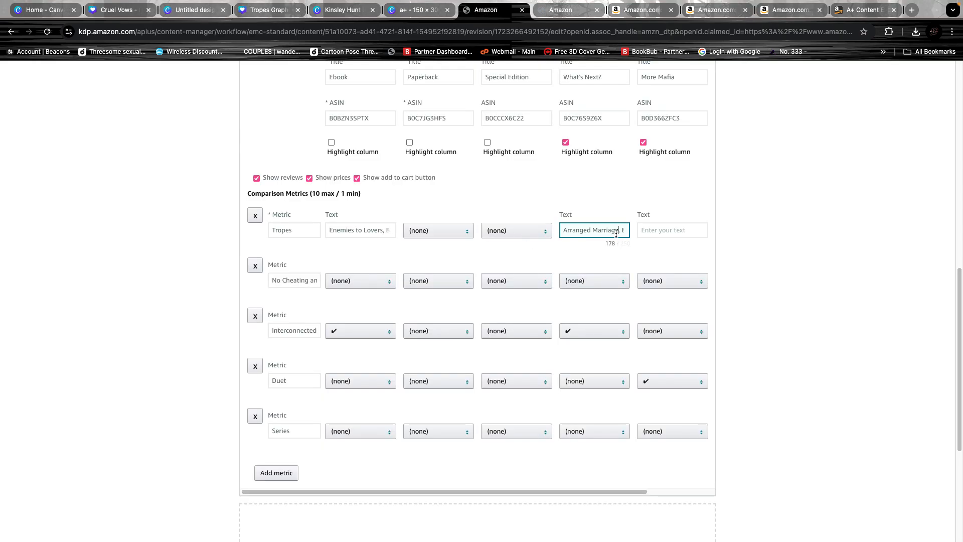
key("Down")
type("\"My Wife")
type("\",")
key("BackSpace")
key("BackSpace")
type("\"Who did this?\"")
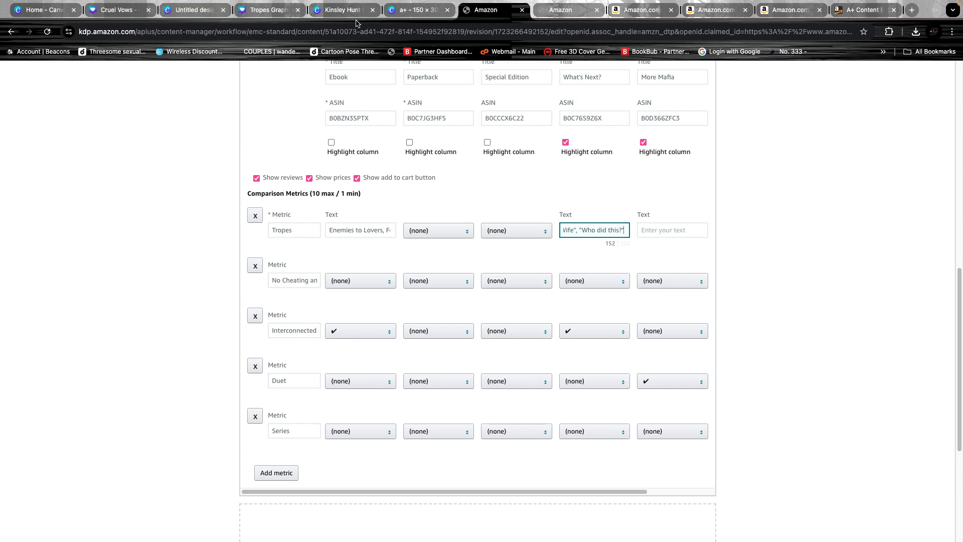
- Review the Wicked Vows graphic once more and finish the What's Next? tropes with a comma and "Mafia Romance"
left_click(276, 13)
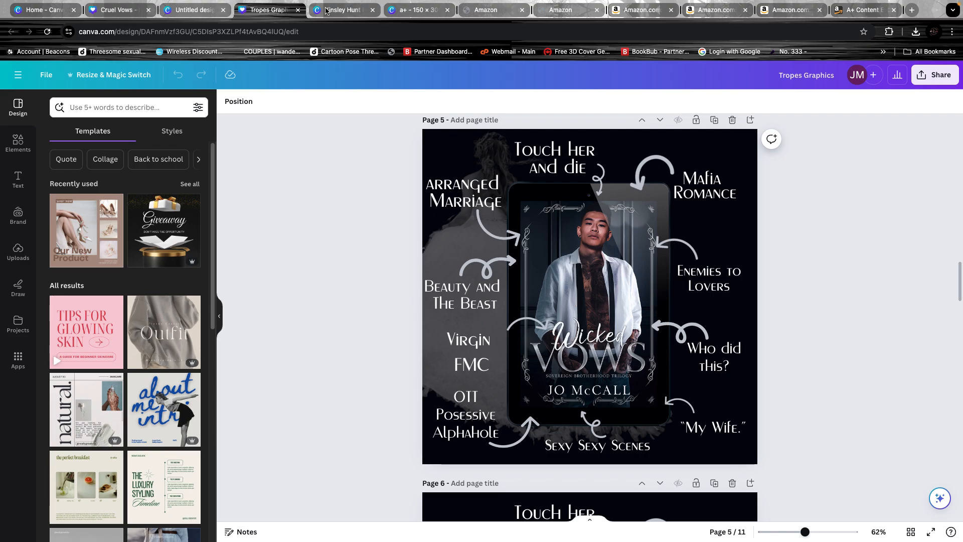
left_click(425, 13)
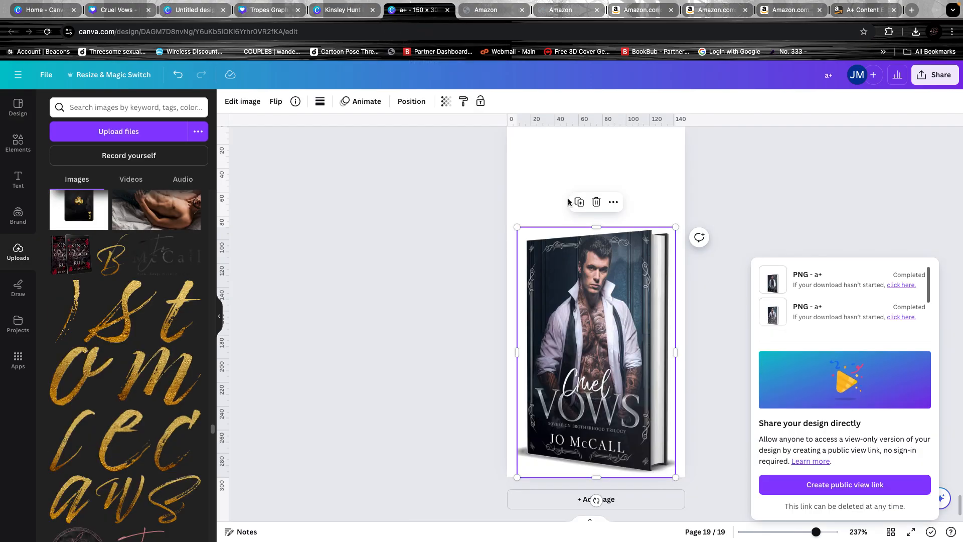
left_click(489, 11)
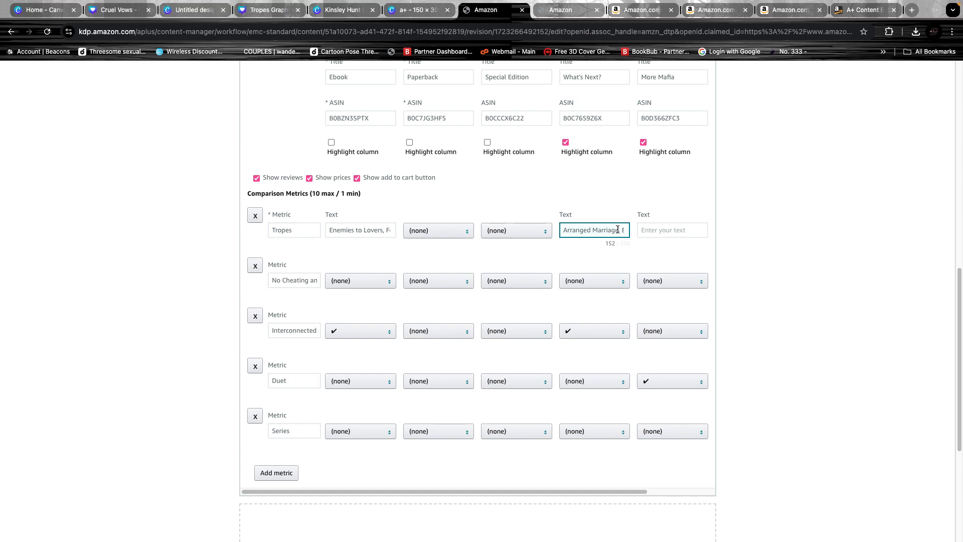
key("Down")
key("BackSpace")
type(".")
key("BackSpace")
type(",")
type("Mafia Romance")
- Copy the trope list starting "Taken for a debt, forced marriage" from the From the Publisher chart on the Shattered Pieces Amazon page
left_click(700, 229)
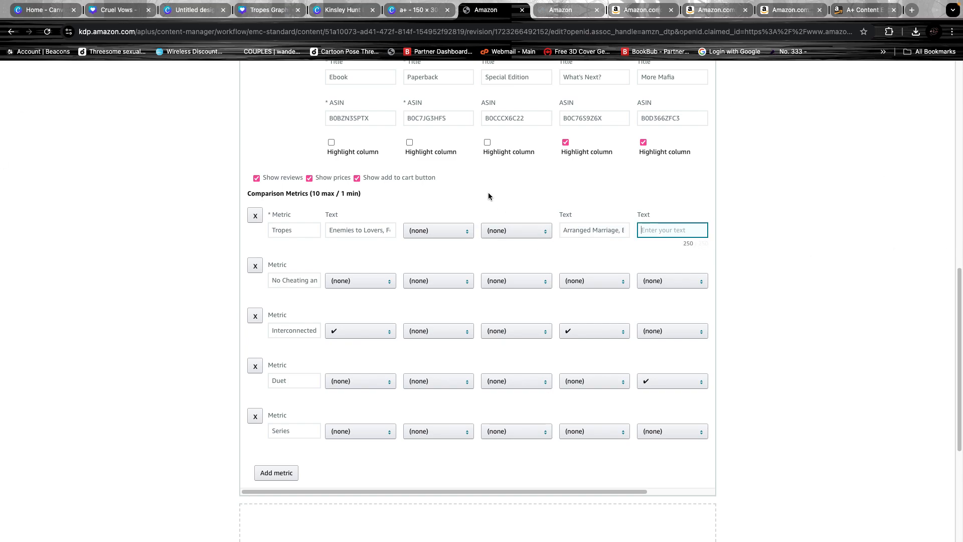
left_click(542, 11)
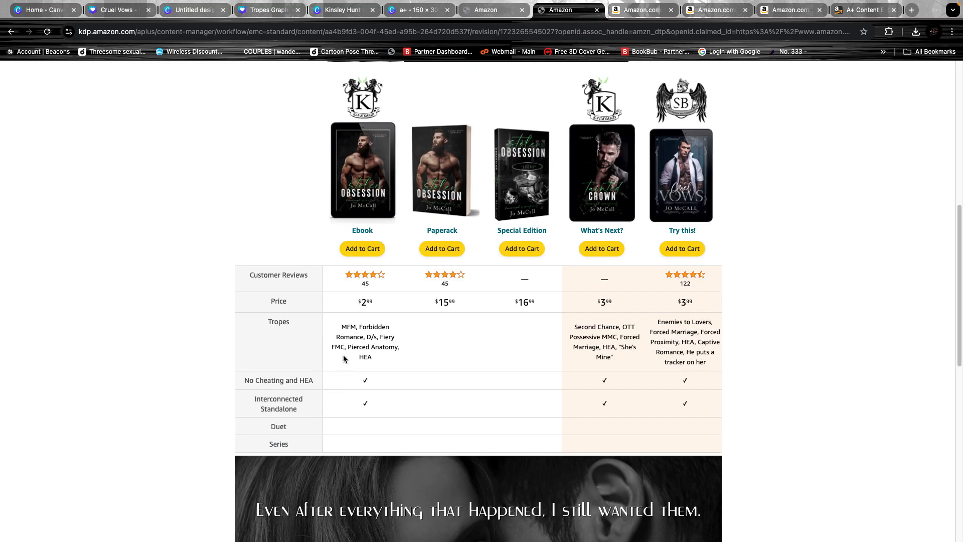
scroll(383, 348, "down", 4)
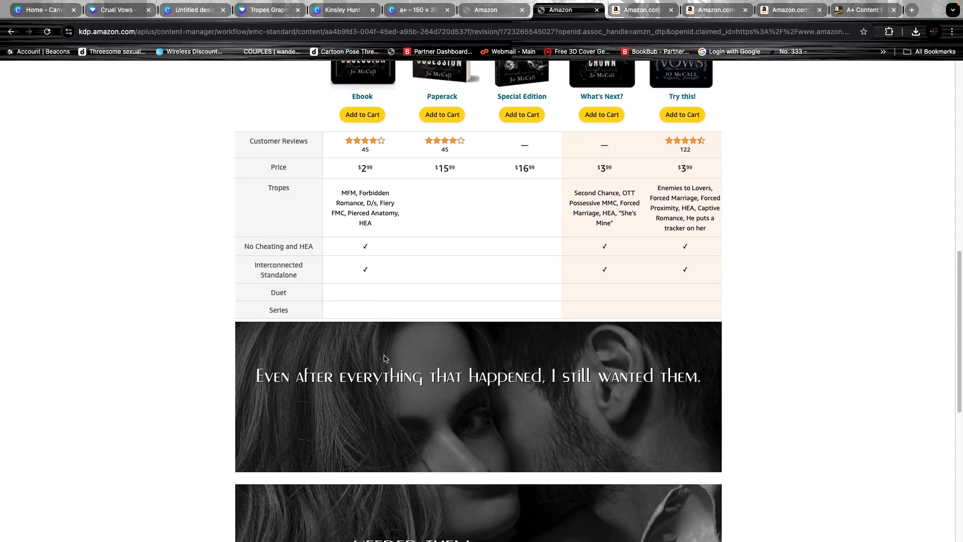
scroll(385, 350, "up", 10)
left_click(619, 7)
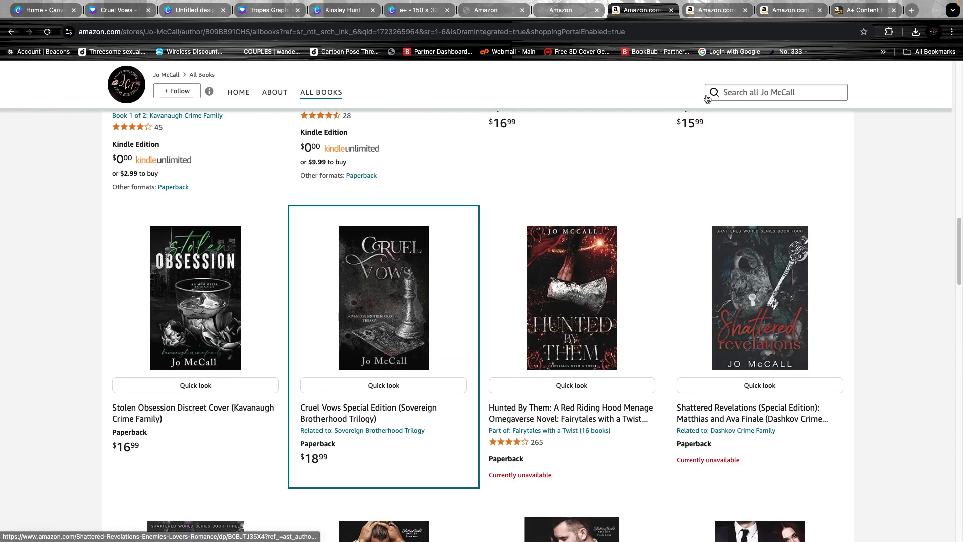
left_click(719, 17)
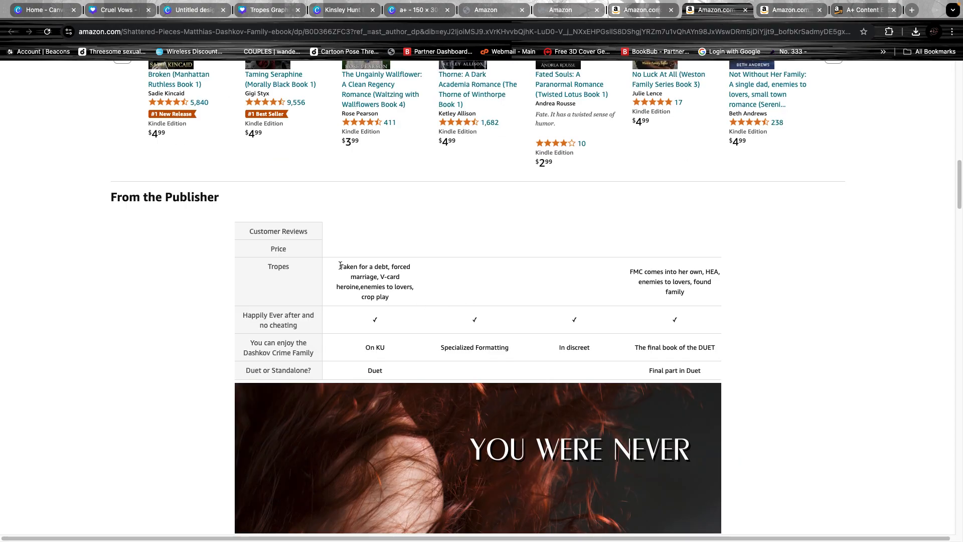
left_click_drag(339, 264, 401, 305)
right_click(401, 305)
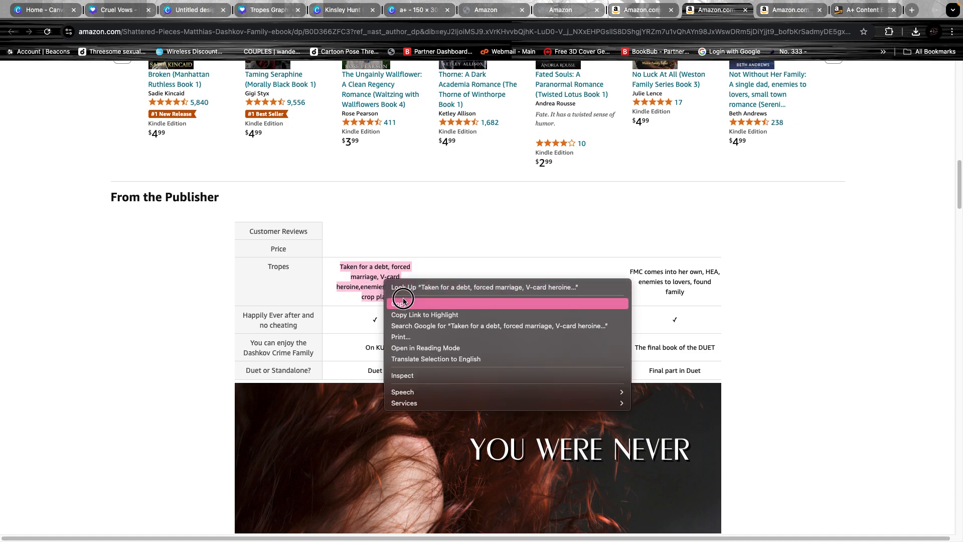
left_click(380, 296)
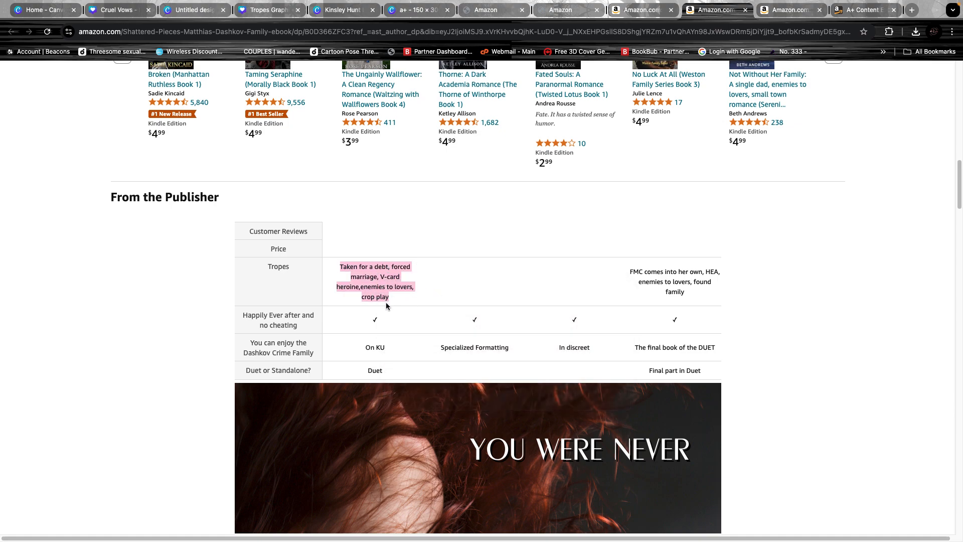
- Paste the copied trope list into the More Mafia column's Tropes entry in the KDP comparison chart
left_click(500, 10)
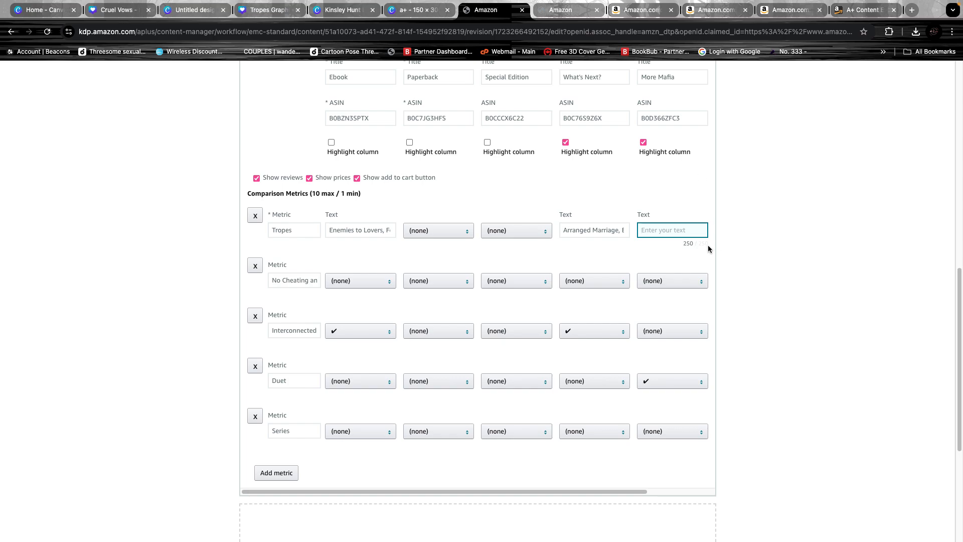
key("ctrl+v")
left_click(743, 248)
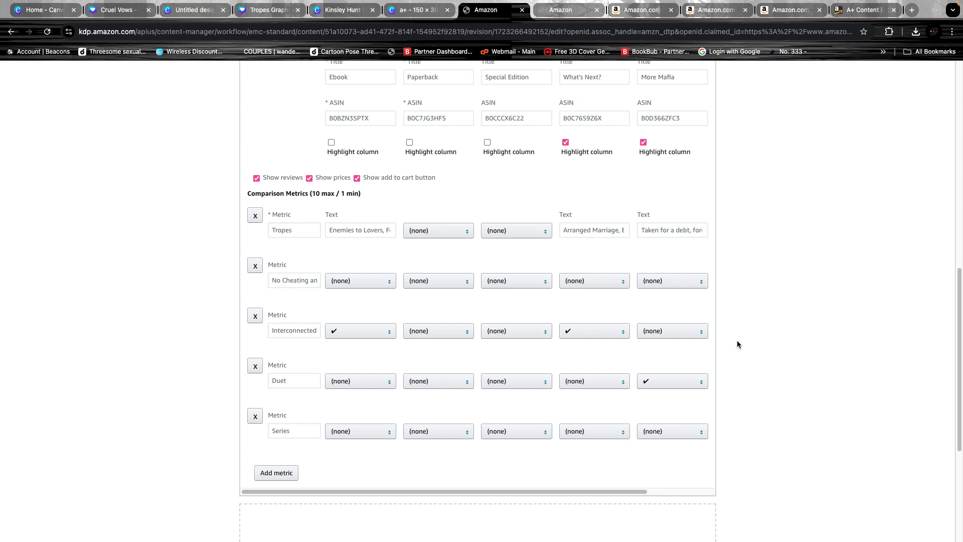
- Set the No Cheating metric to a check mark for the Ebook, What's Next? and More Mafia columns
left_click(349, 284)
left_click(350, 303)
left_click(577, 282)
left_click(577, 303)
left_click(652, 282)
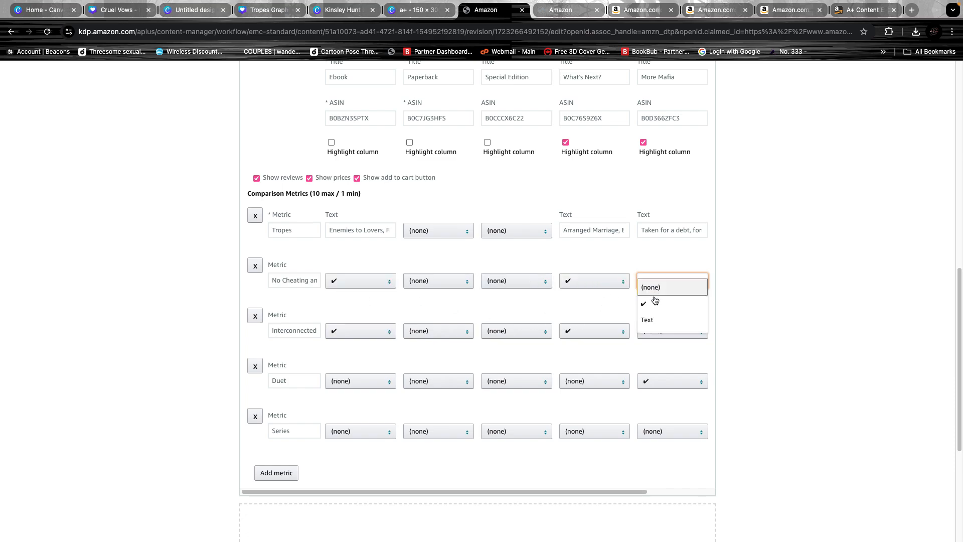
left_click(652, 303)
scroll(818, 356, "up", 10)
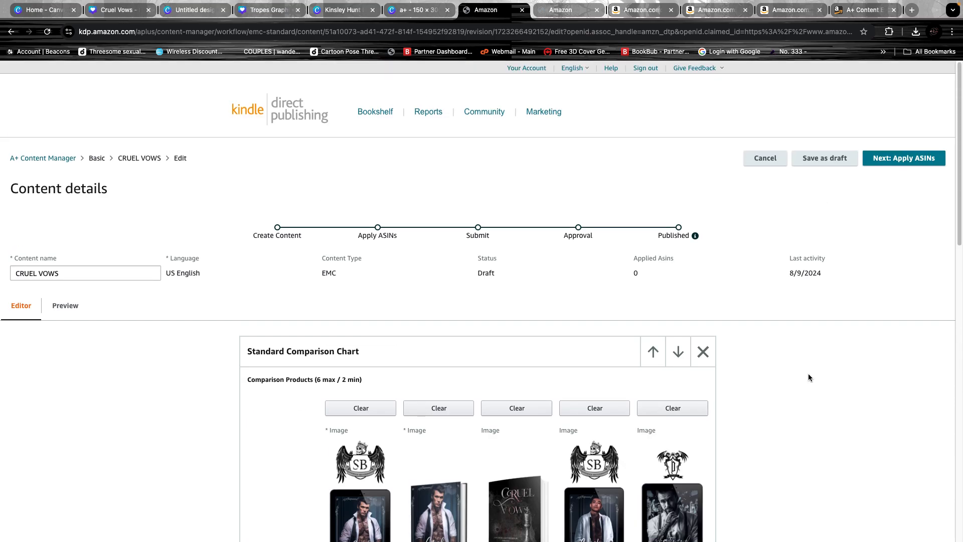
- Copy the More Mafia column's Tropes text from the comparison chart and paste it below the trope lists in the Notes document
scroll(798, 391, "down", 5)
scroll(790, 409, "up", 5)
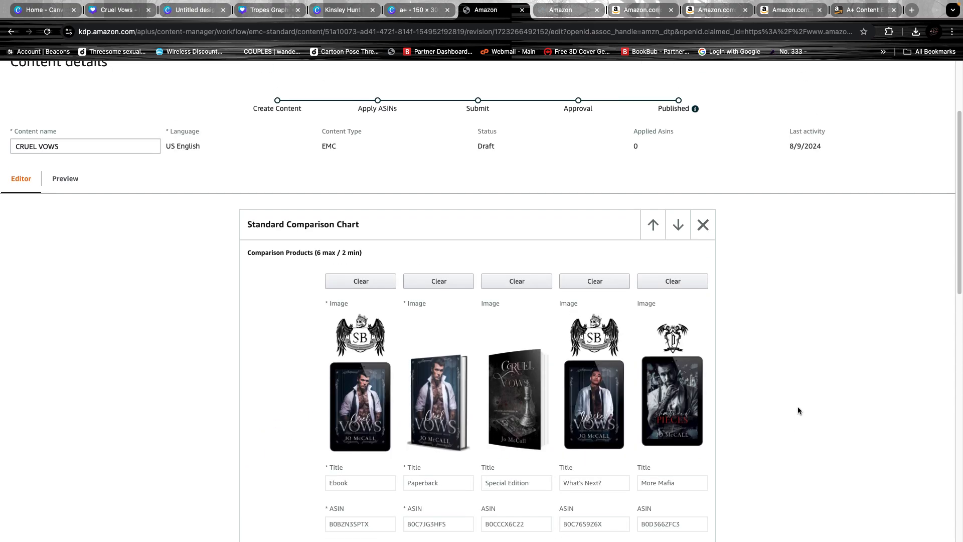
scroll(797, 407, "down", 15)
scroll(793, 412, "up", 15)
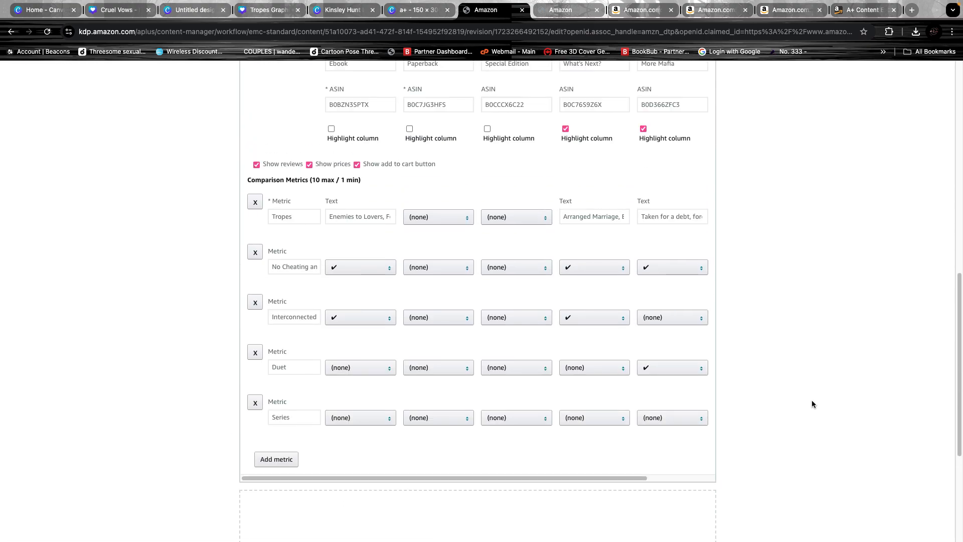
scroll(822, 378, "down", 5)
scroll(821, 375, "down", 5)
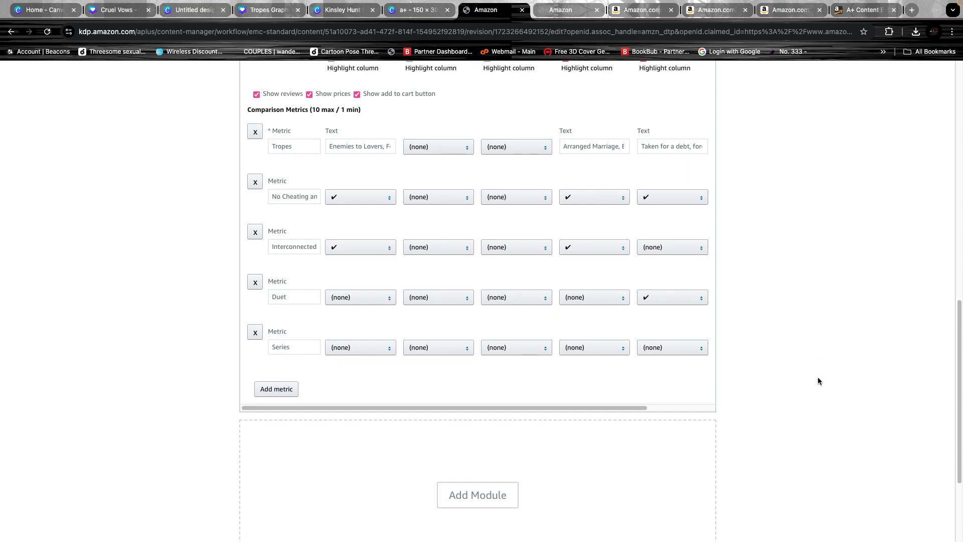
scroll(818, 381, "up", 3)
left_click(689, 289)
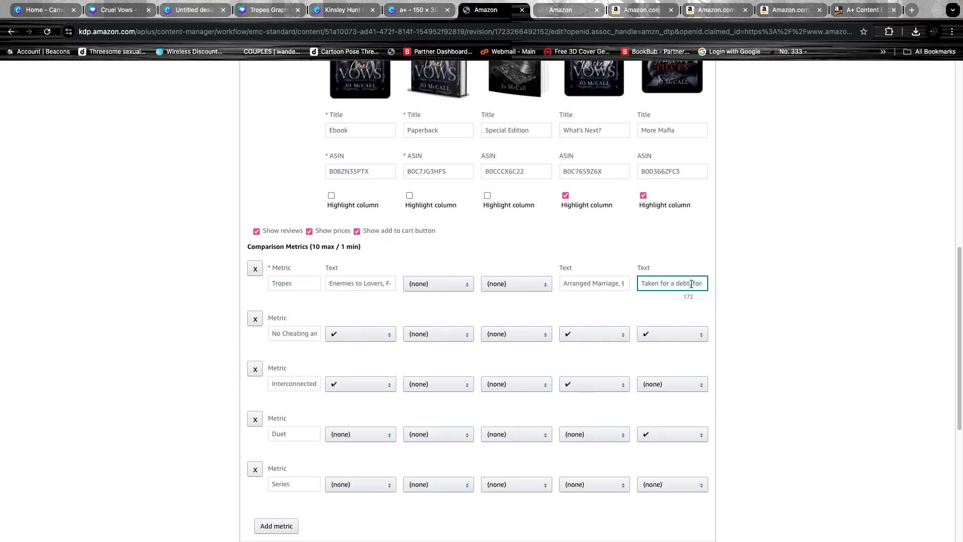
key("super+a")
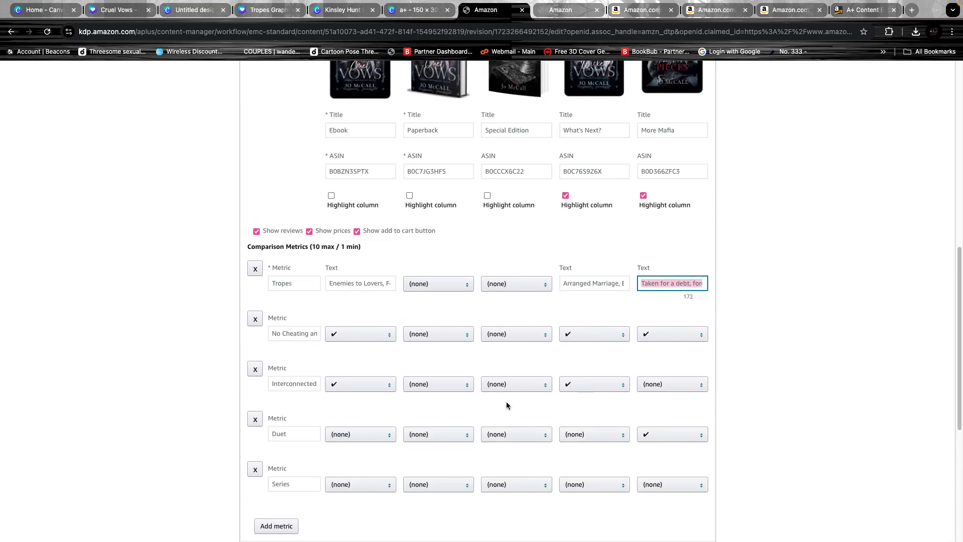
key("super+Tab")
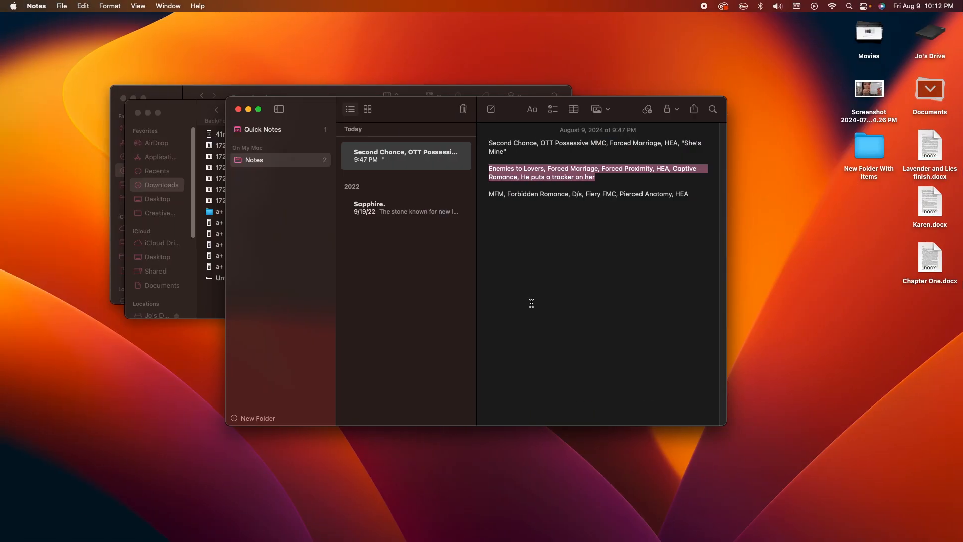
left_click(536, 300)
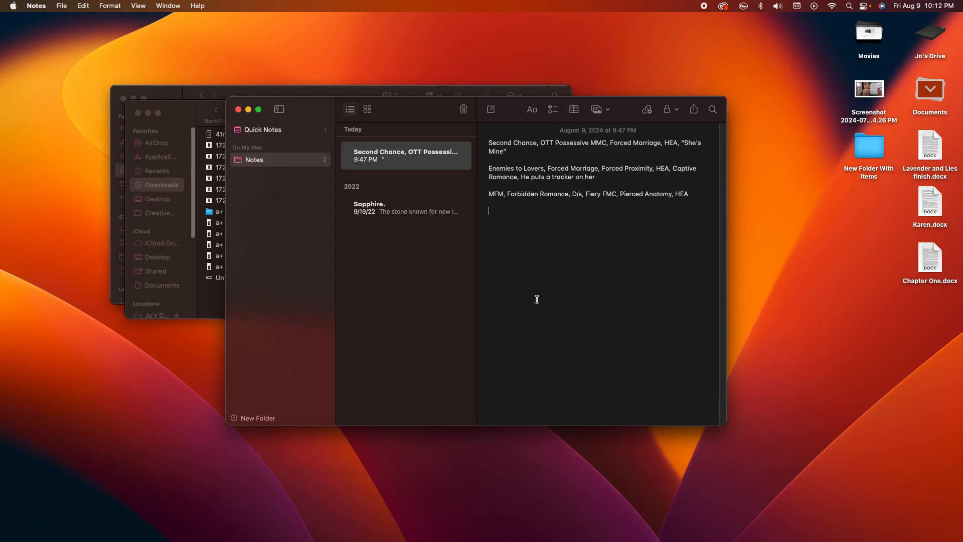
key("super+v")
key("super+Tab")
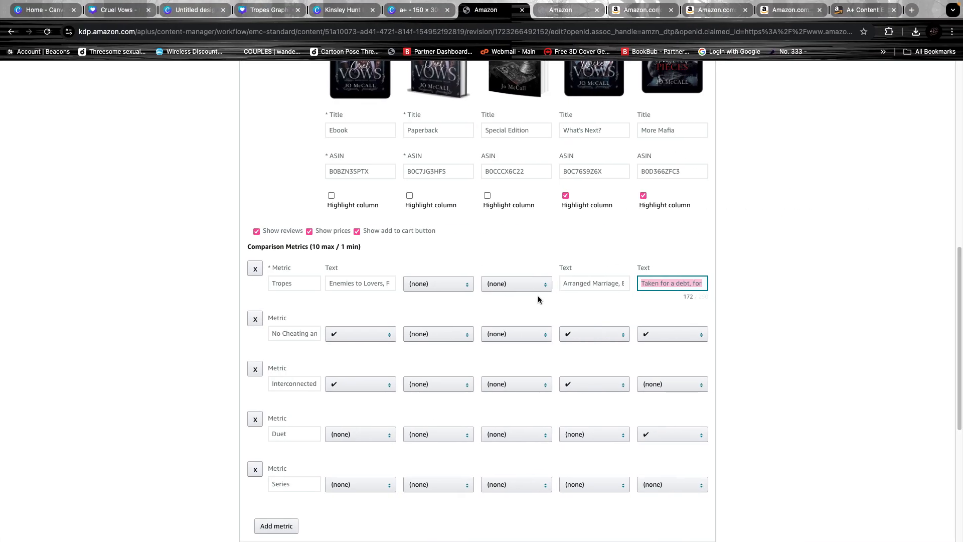
- Copy the What's Next? column's Tropes text into Notes as a new entry below the "Taken for a debt" list
left_click(579, 289)
key("super+a")
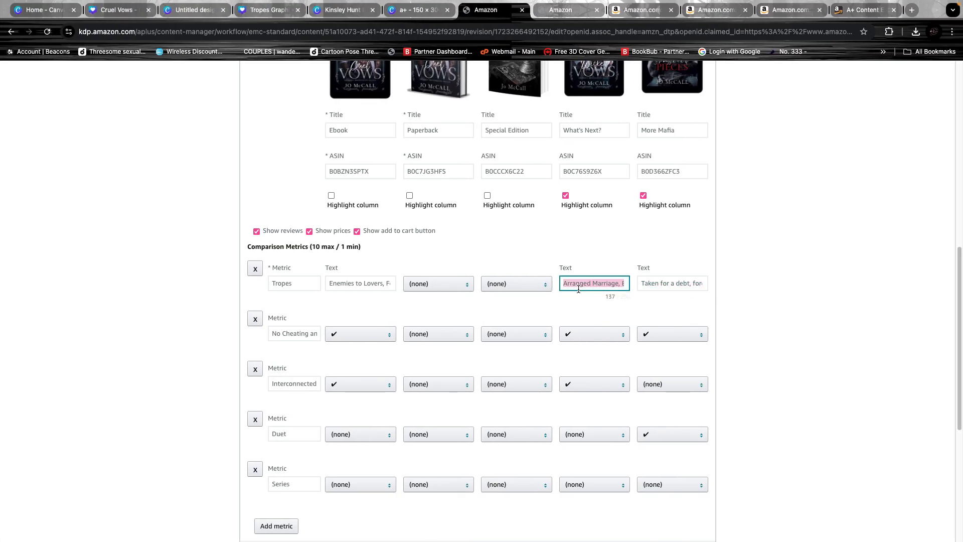
key("super+Tab")
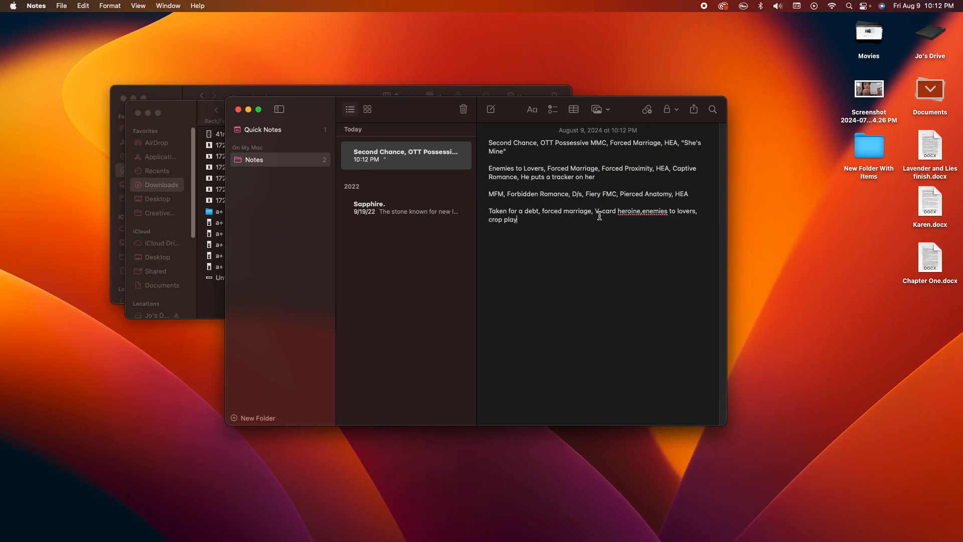
left_click(638, 211)
key("Return")
type("Arranged Marriage, Enemies to Lovers, Beauty and the Beast, V-Card FMC, \"My Wife\", \"Who did this?\", Mafia Romance")
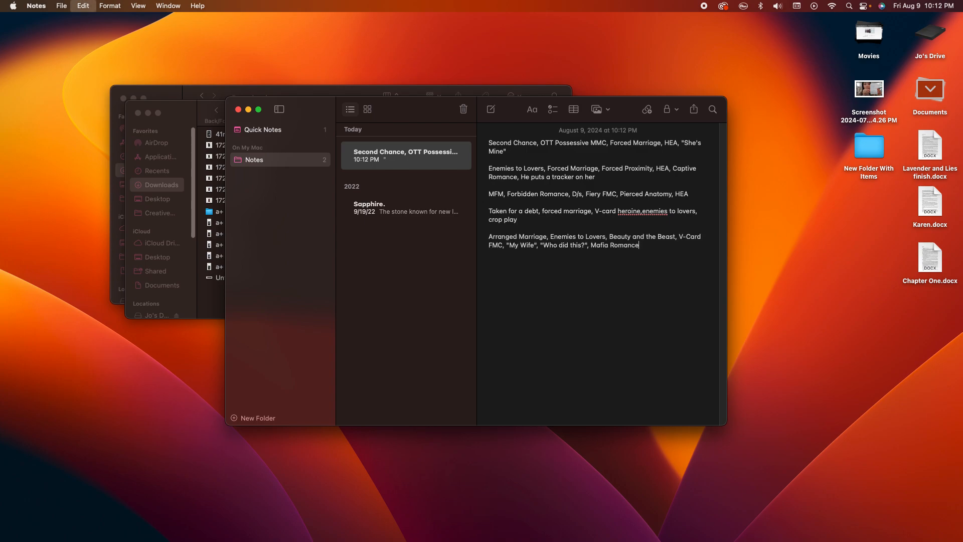
left_click(641, 211)
type(",")
key("super+Tab")
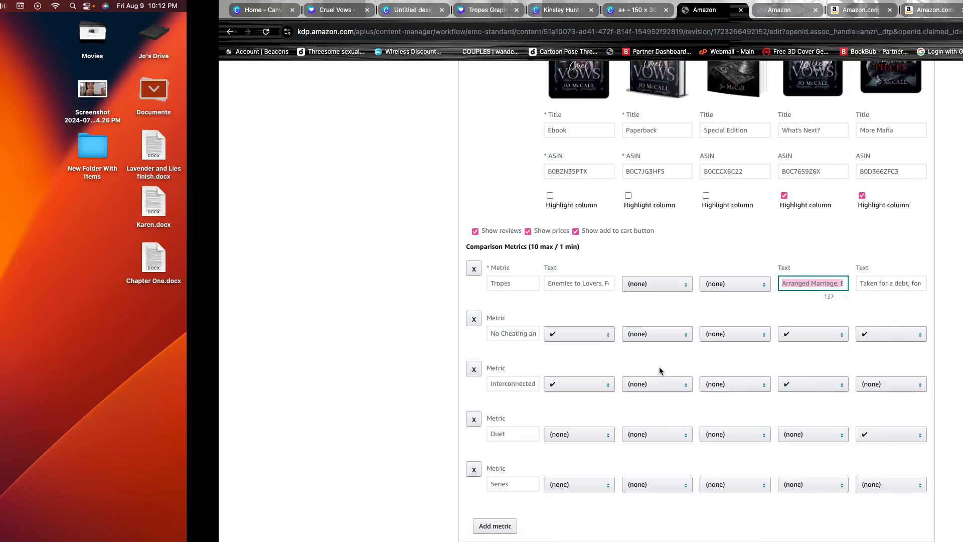
- Read through the full Tropes text of the More Mafia column in the KDP comparison chart
left_click(594, 283)
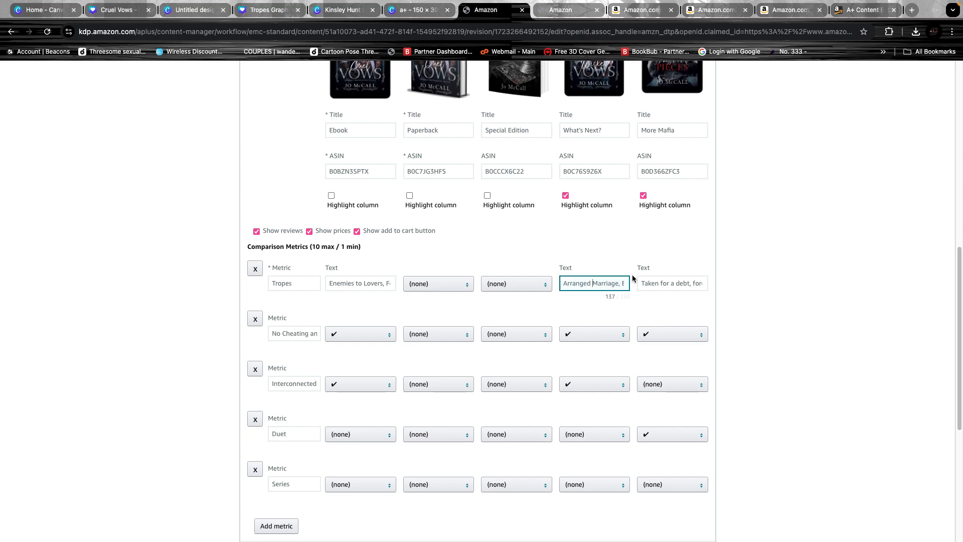
left_click(655, 281)
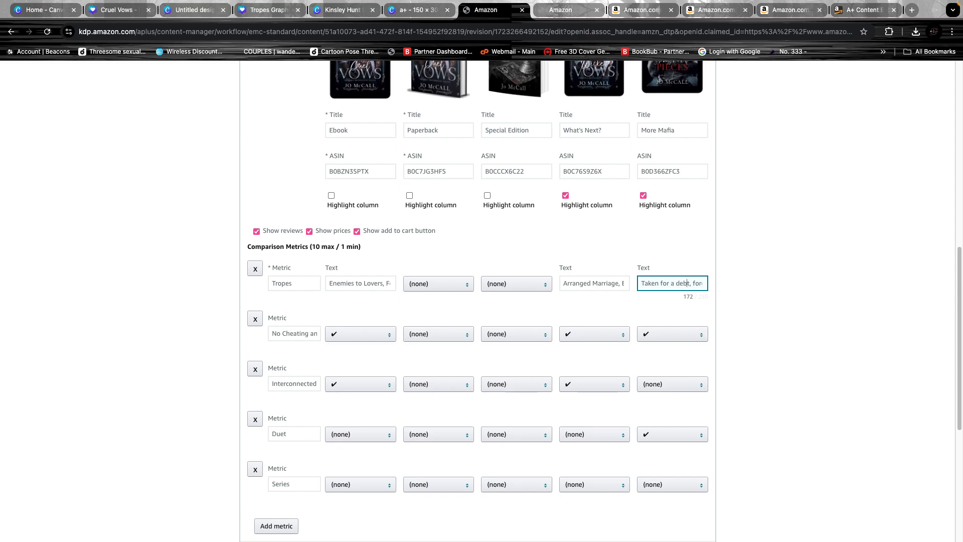
key("Right")
key("Right")
key("Right")
key("Right")
key("Right")
key("Right")
key("Right")
key("Right")
key("Right")
key("Right")
key("Right")
key("Right")
key("Right")
key("Right")
key("Right")
key("Right")
key("Right")
key("Right")
key("Right")
- Add a Standard Image & Light Text Overlay module below the comparison chart
scroll(300, 398, "down", 3)
scroll(300, 398, "down", 3)
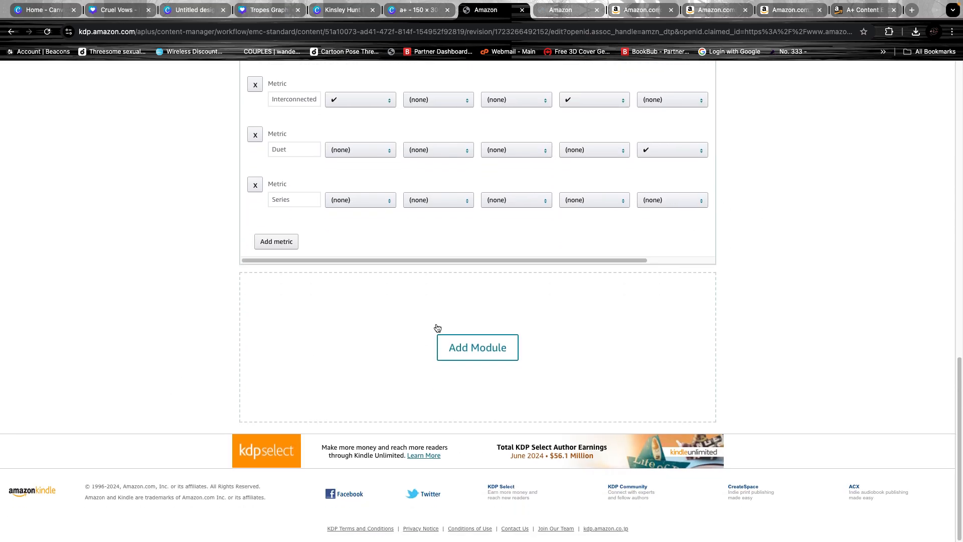
left_click(484, 347)
scroll(328, 385, "down", 6)
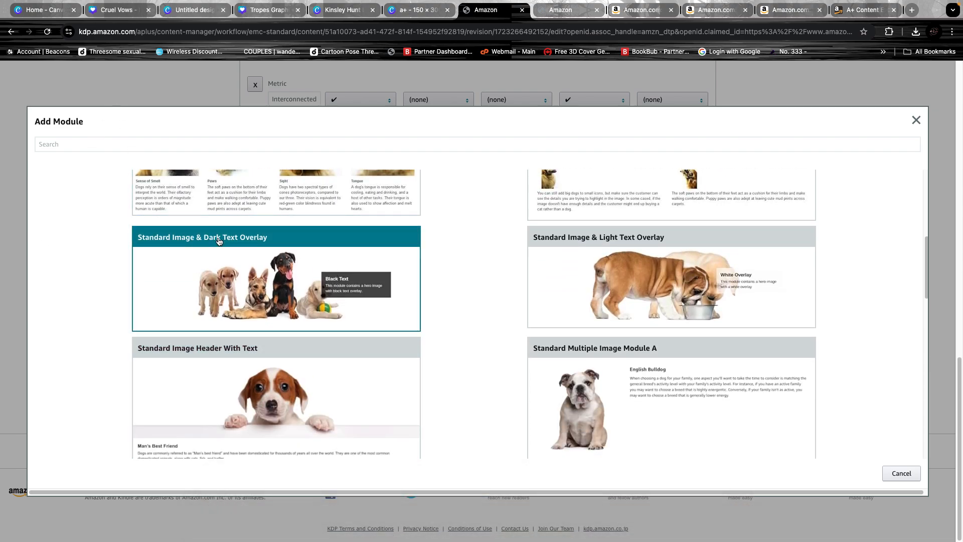
scroll(243, 230, "up", 5)
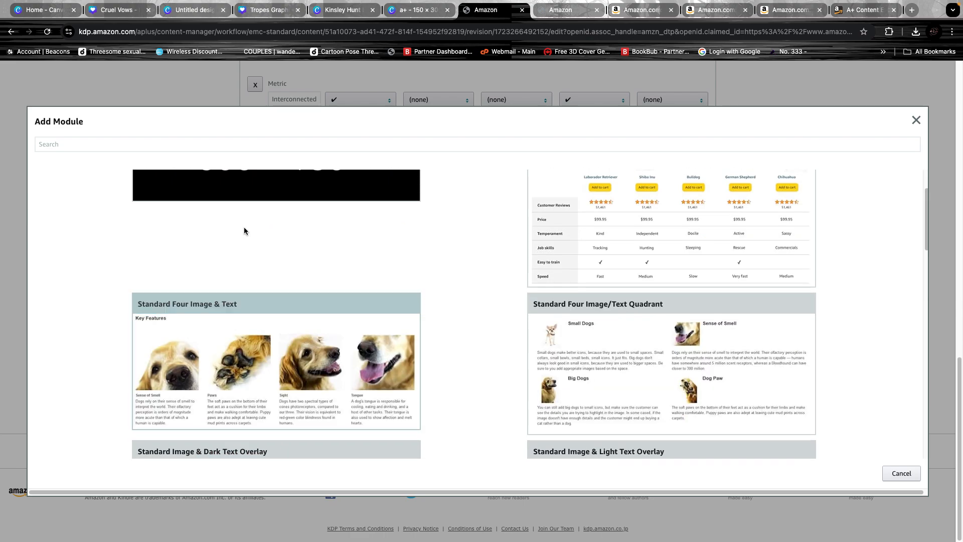
scroll(447, 276, "down", 4)
scroll(611, 358, "down", 4)
scroll(635, 297, "up", 5)
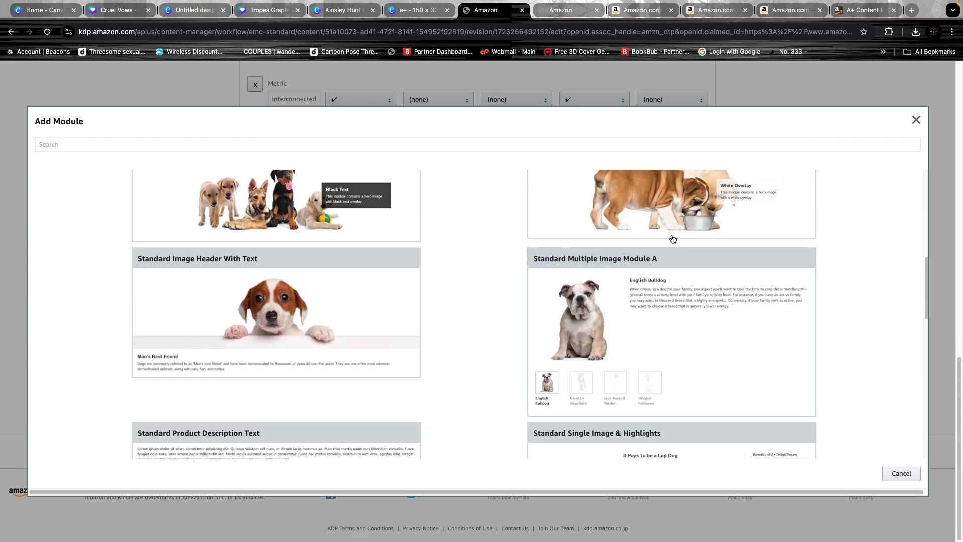
scroll(698, 365, "down", 2)
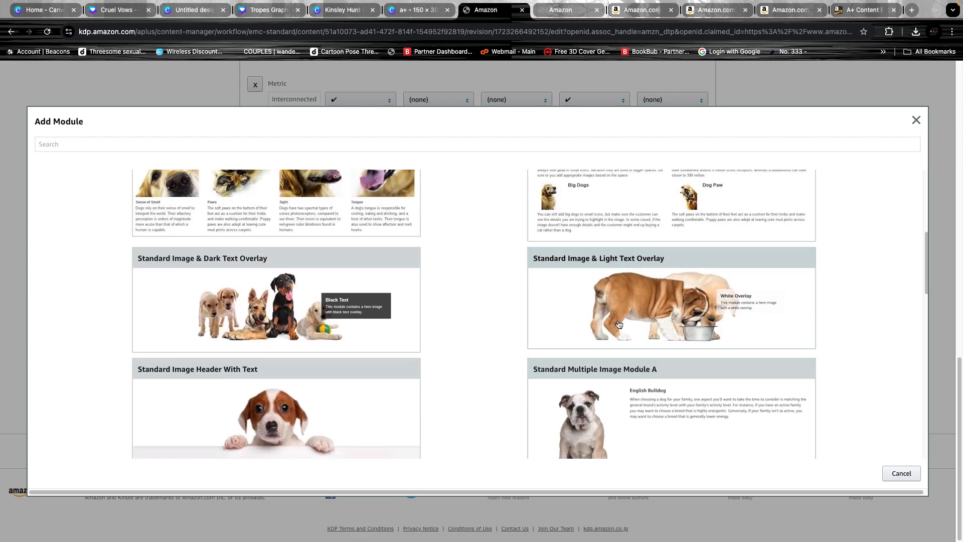
left_click(618, 326)
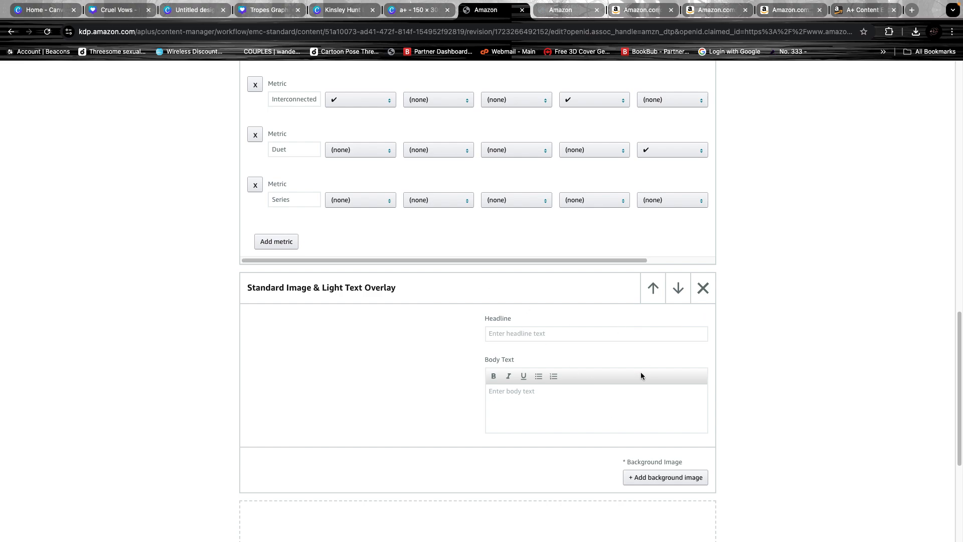
- Add two more Standard Image & Light Text Overlay modules below the first one
scroll(641, 375, "down", 4)
left_click(478, 383)
scroll(811, 422, "down", 1)
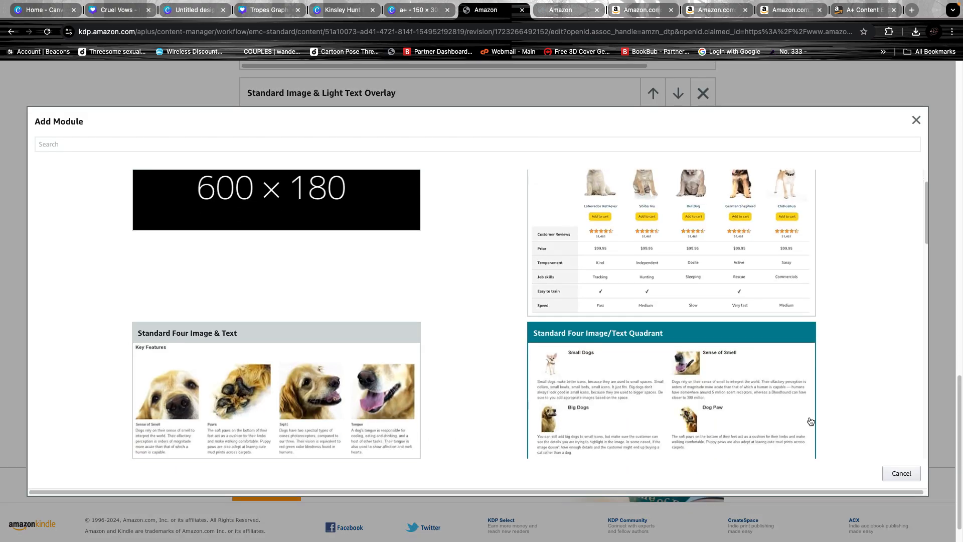
scroll(811, 422, "down", 3)
left_click(727, 355)
scroll(514, 469, "down", 4)
left_click(478, 411)
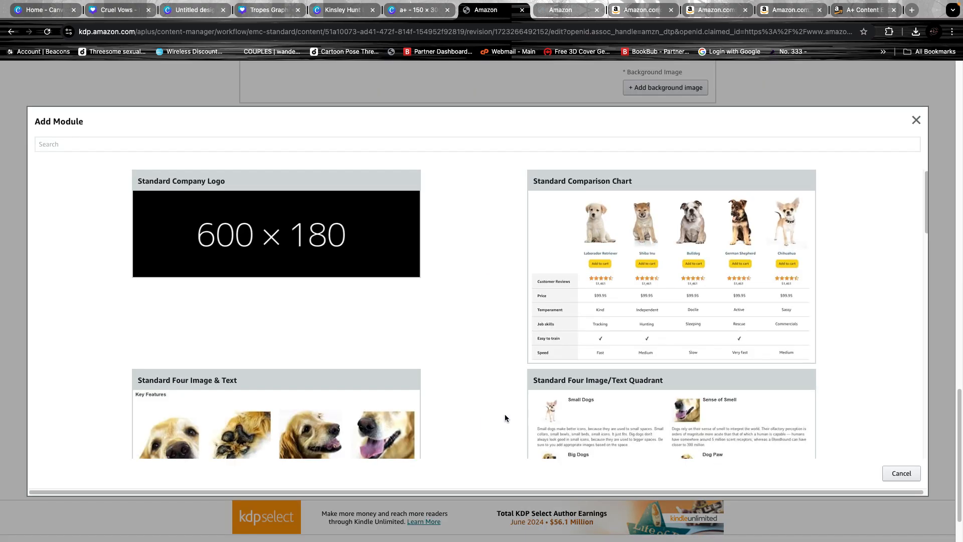
scroll(672, 427, "down", 5)
left_click(672, 351)
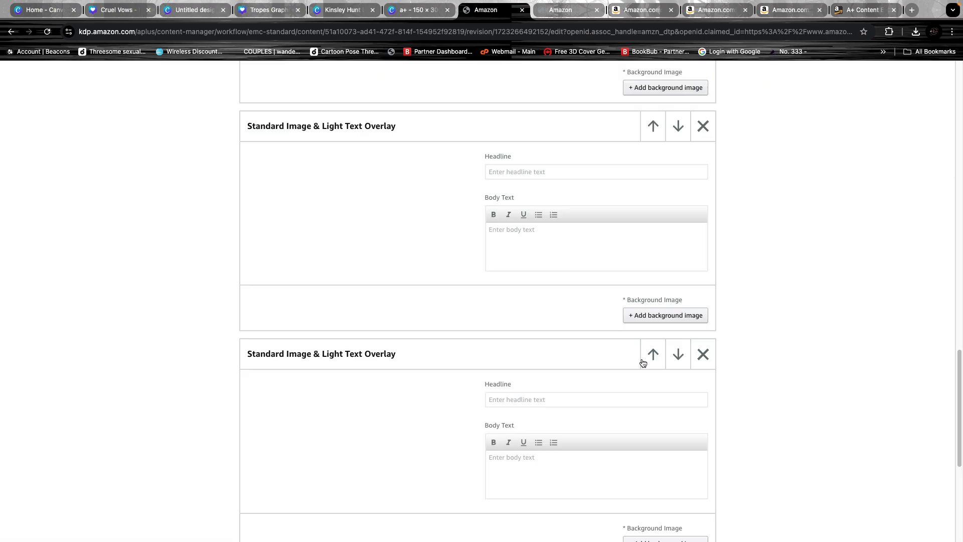
- Give the first overlay module the background image CV1.png from the creative assets, with the image keywords "CV"
scroll(637, 361, "up", 5)
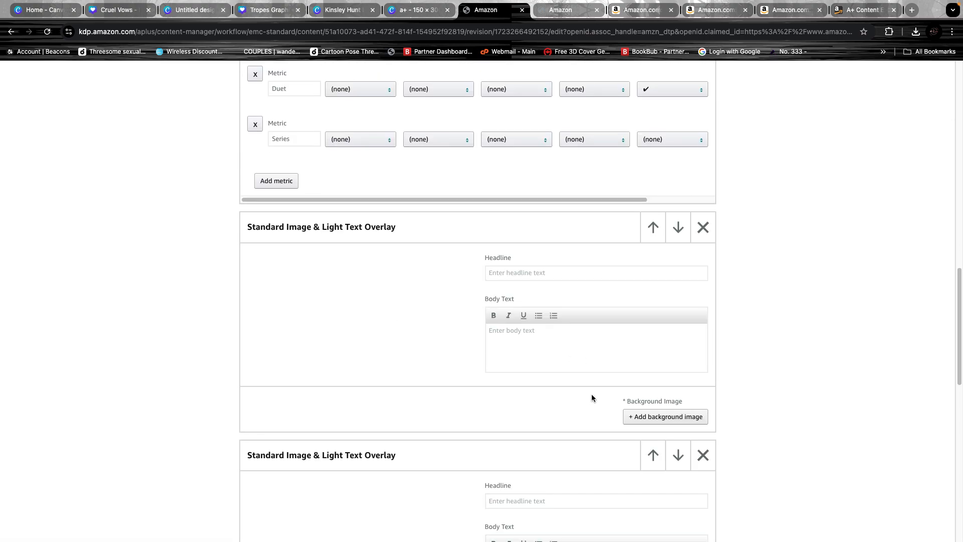
left_click(645, 416)
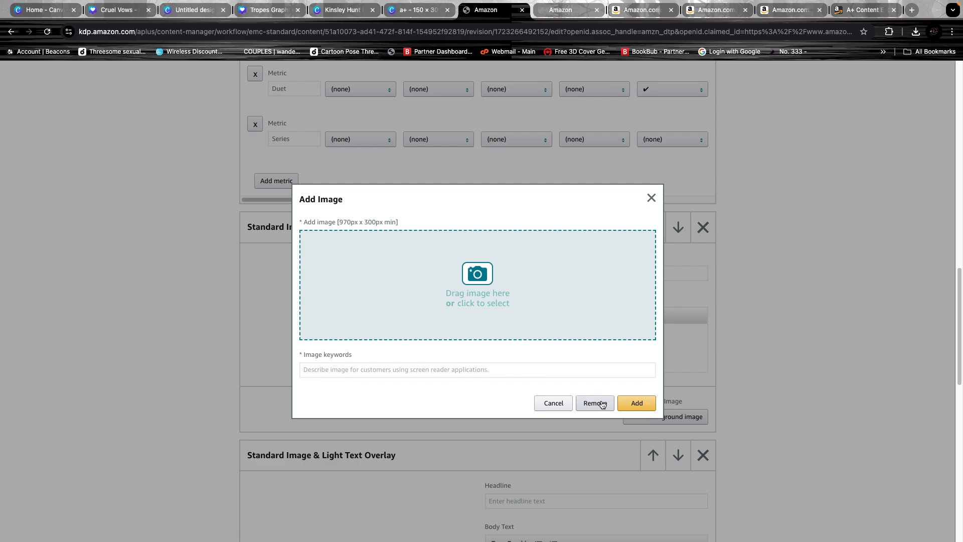
left_click(390, 372)
type("C")
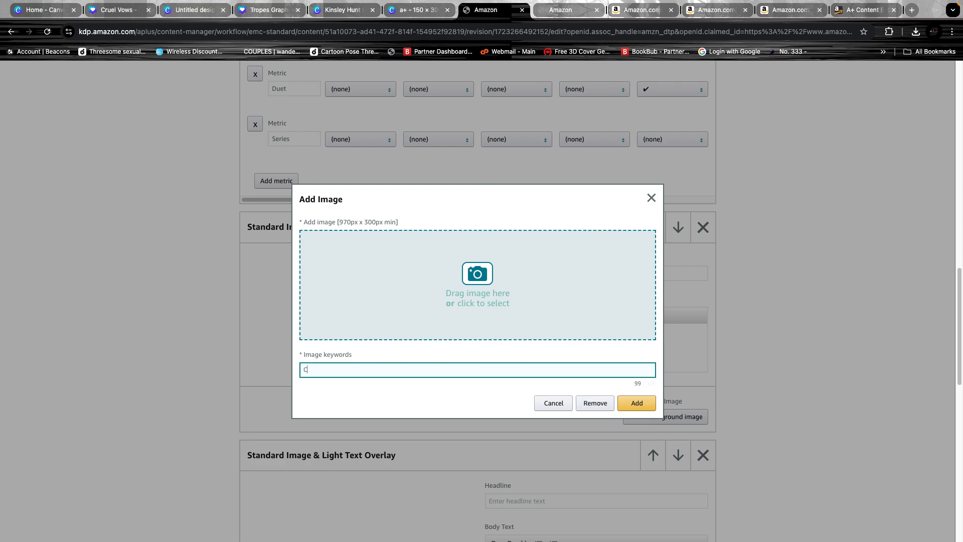
type("V")
left_click(375, 317)
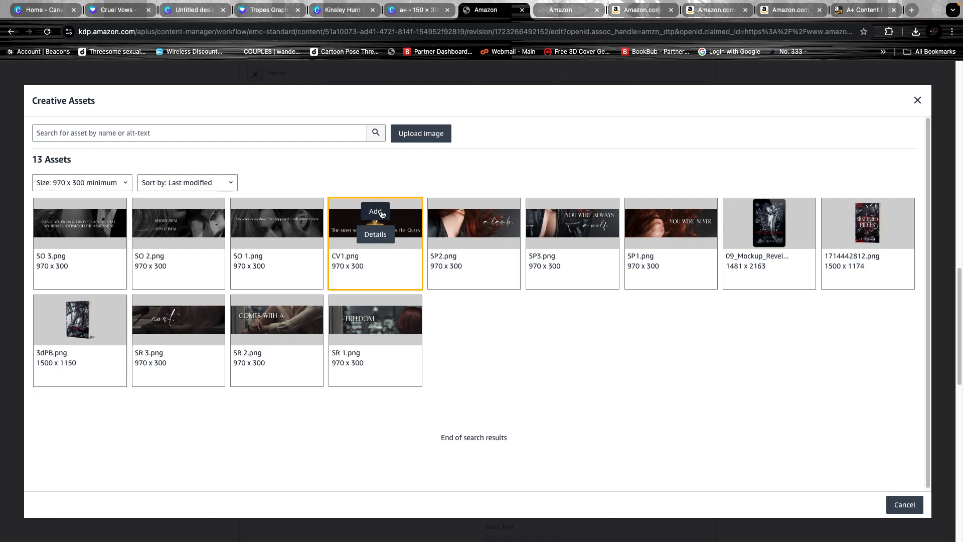
left_click(381, 211)
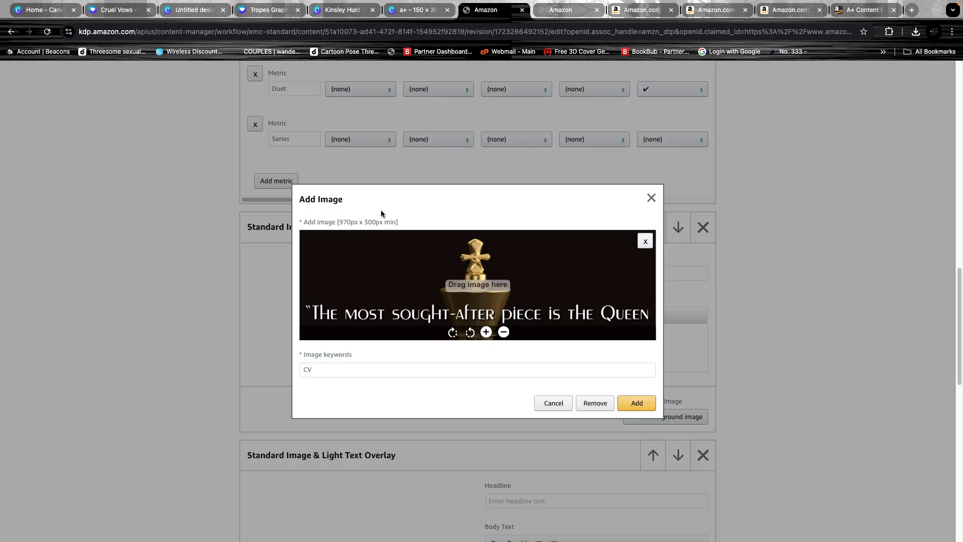
left_click(650, 407)
- Upload CV2.png from the A+ CONTENT folder as the background image for the second Standard Image & Light Text Overlay module
scroll(577, 404, "down", 4)
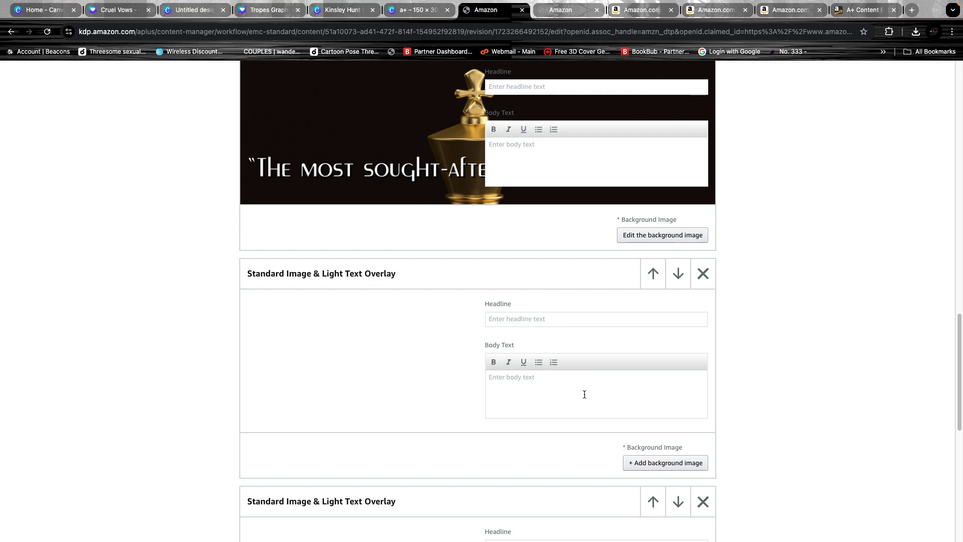
left_click(652, 464)
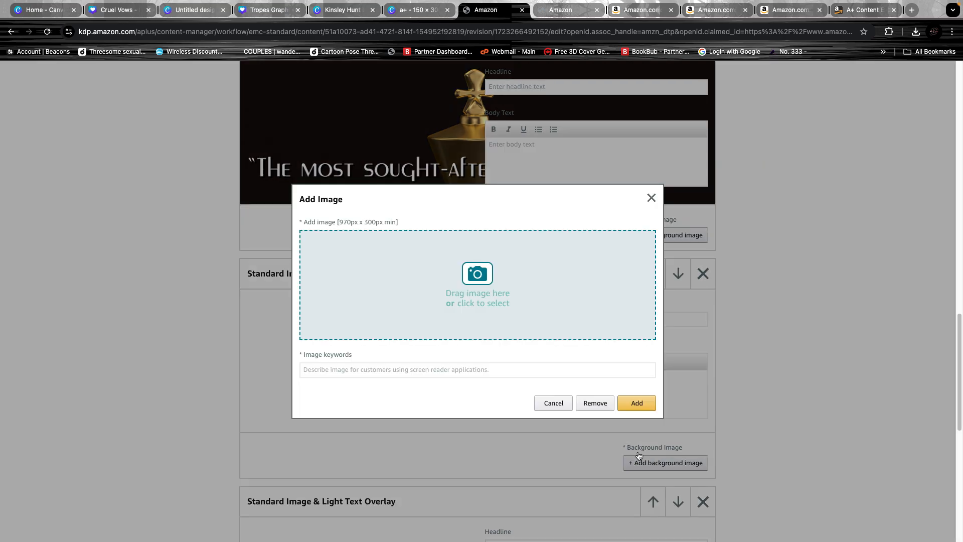
left_click(490, 292)
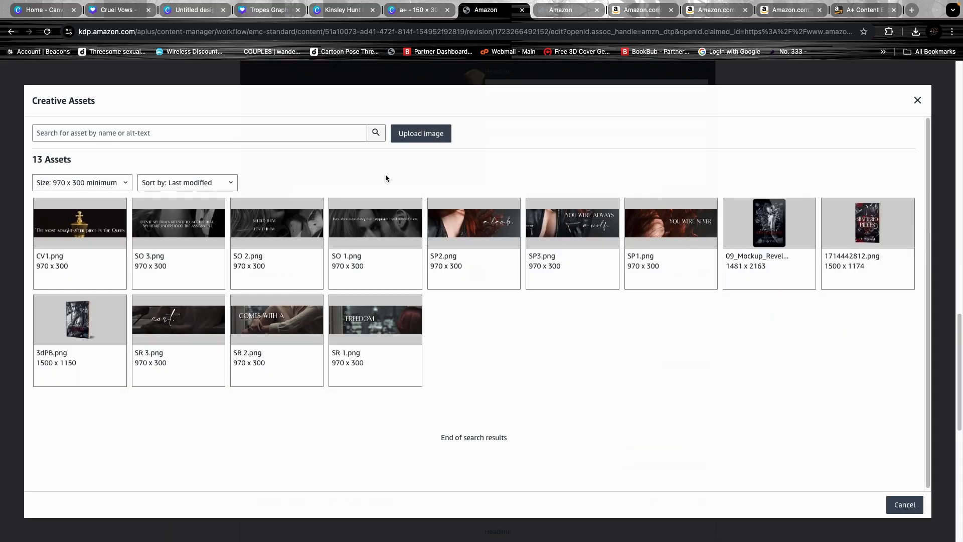
left_click(418, 138)
left_click(482, 164)
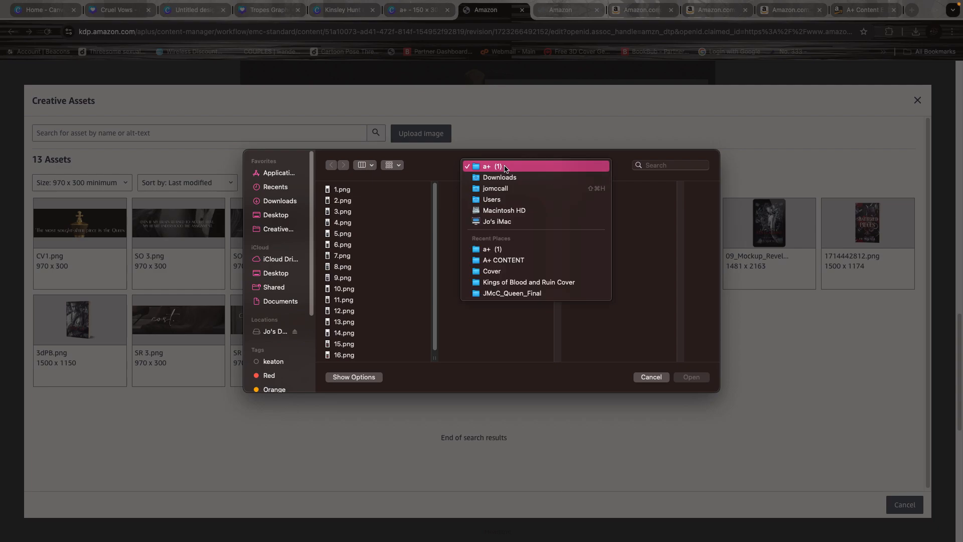
left_click(515, 260)
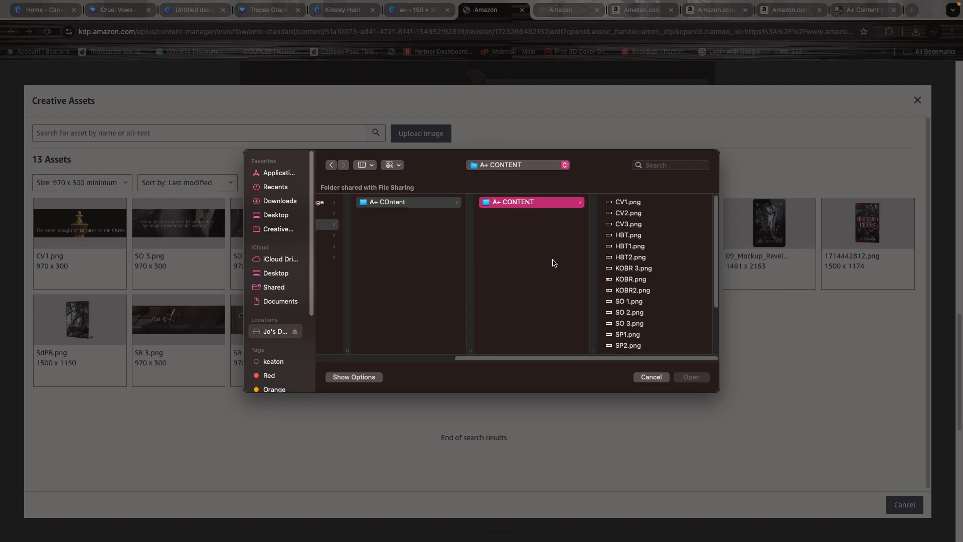
left_click(627, 213)
left_click(691, 377)
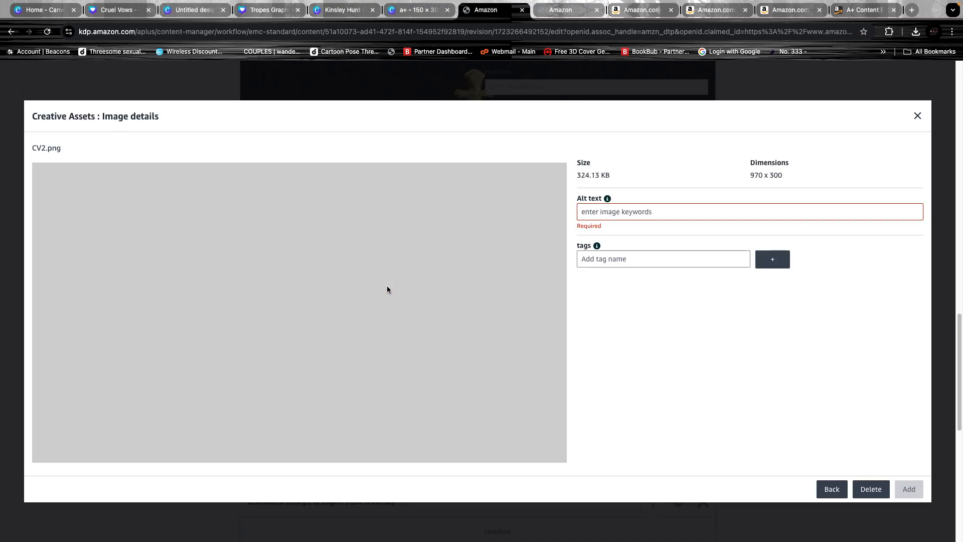
- Give CV2.png the alt text "CV" and add it to the second overlay module
left_click(642, 212)
type("CV")
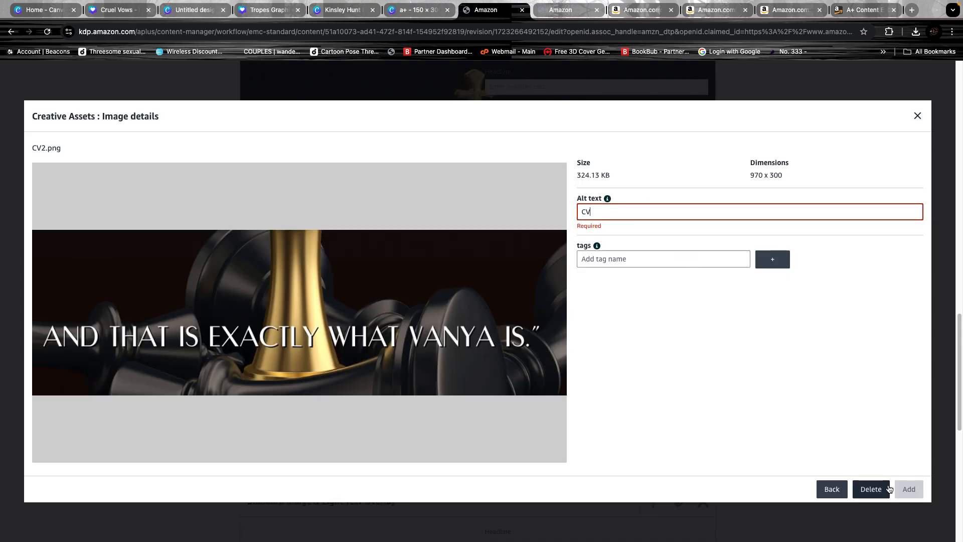
left_click(907, 489)
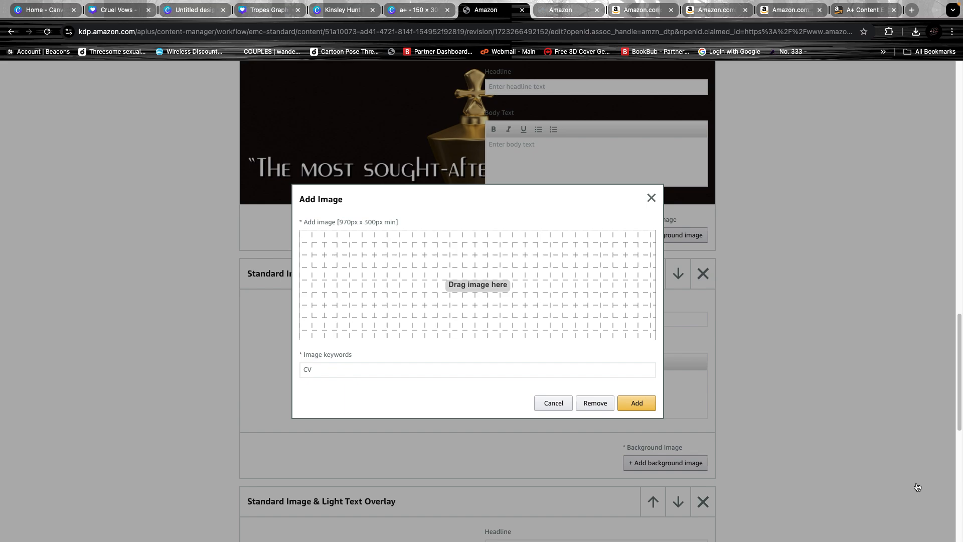
left_click(633, 402)
- Upload CV3.png from the A+ CONTENT folder as the background image for the third Standard Image & Light Text Overlay module
scroll(625, 418, "down", 4)
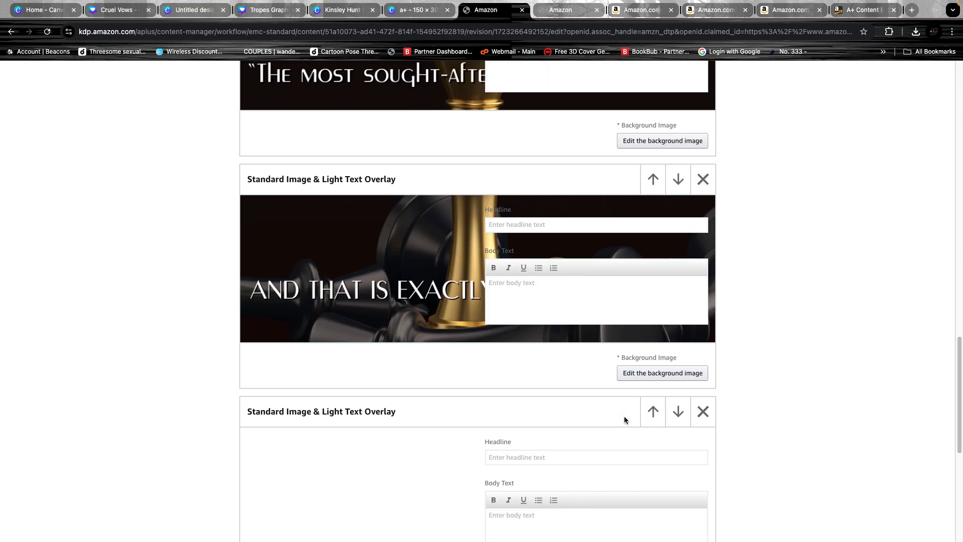
left_click(687, 498)
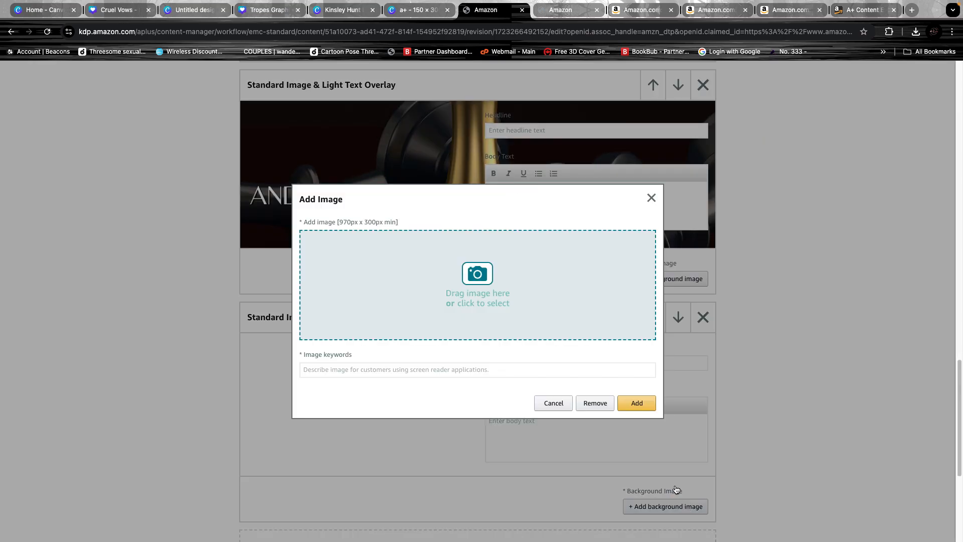
left_click(456, 292)
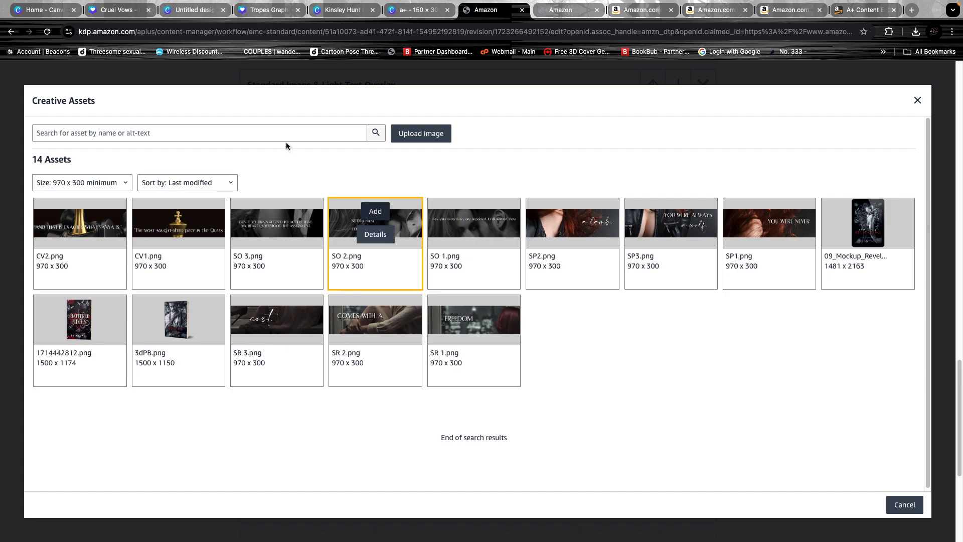
left_click(440, 143)
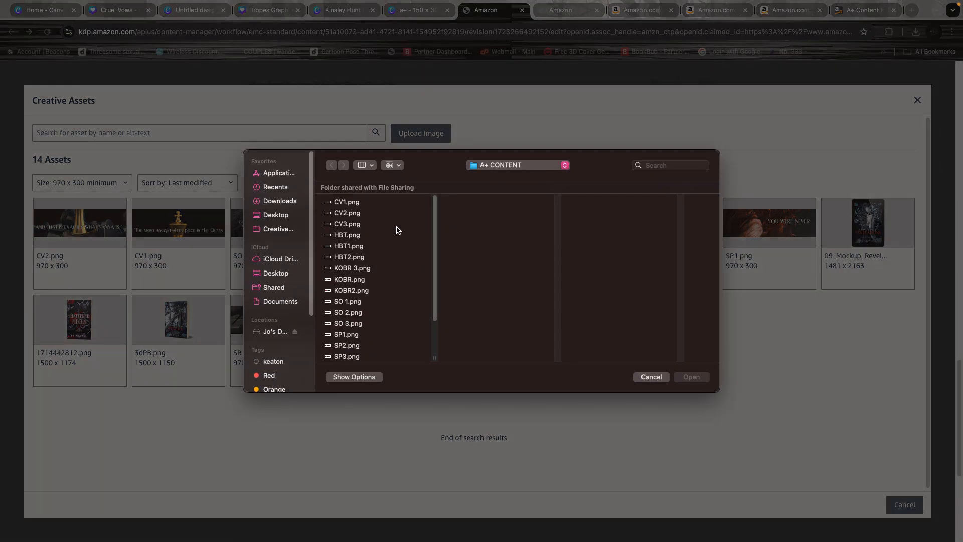
left_click(396, 224)
left_click(690, 378)
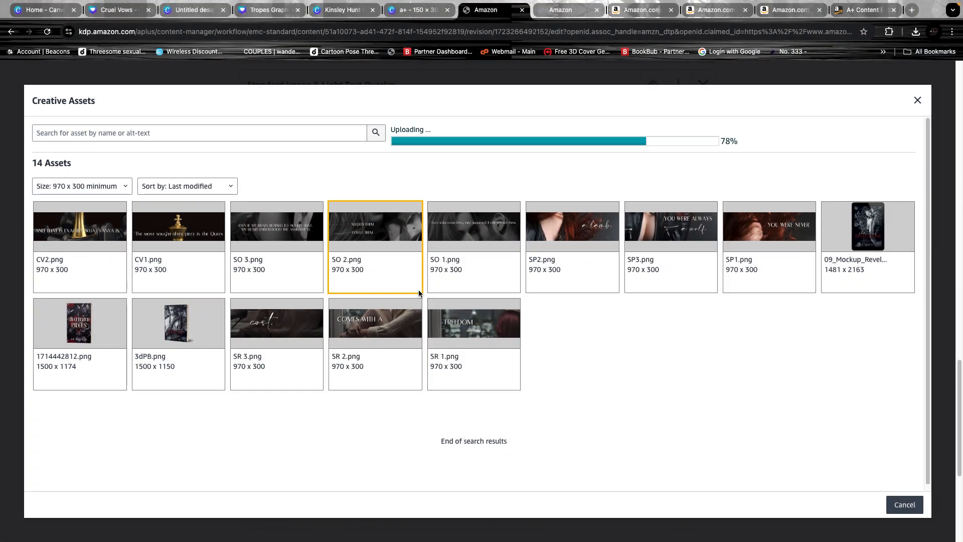
left_click(75, 239)
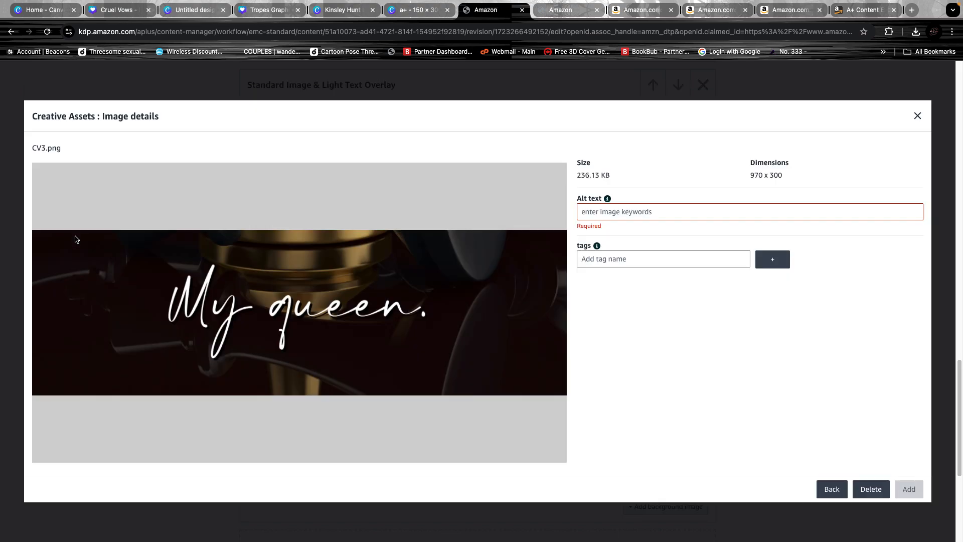
- Give CV3.png the alt text "CV" and add it to the third overlay module
left_click(645, 213)
type("CV")
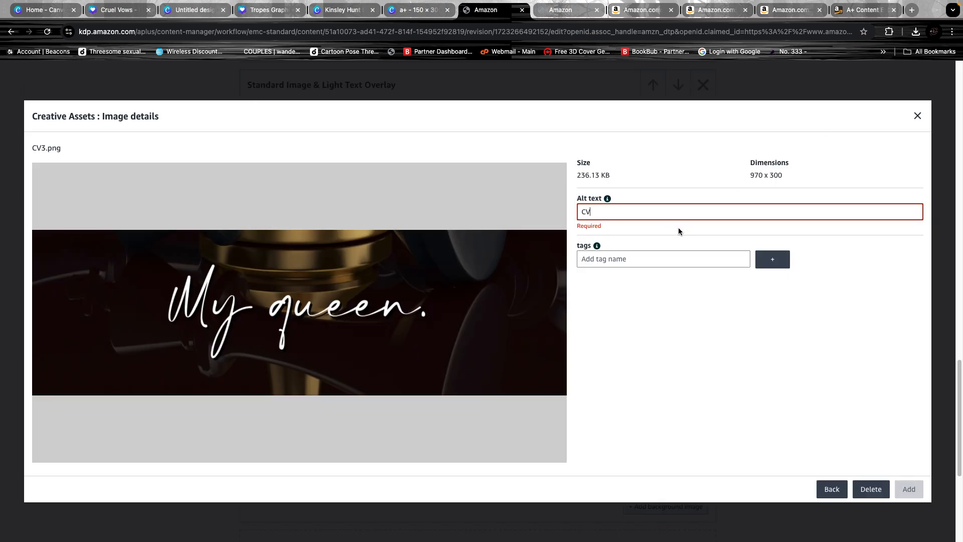
left_click(908, 489)
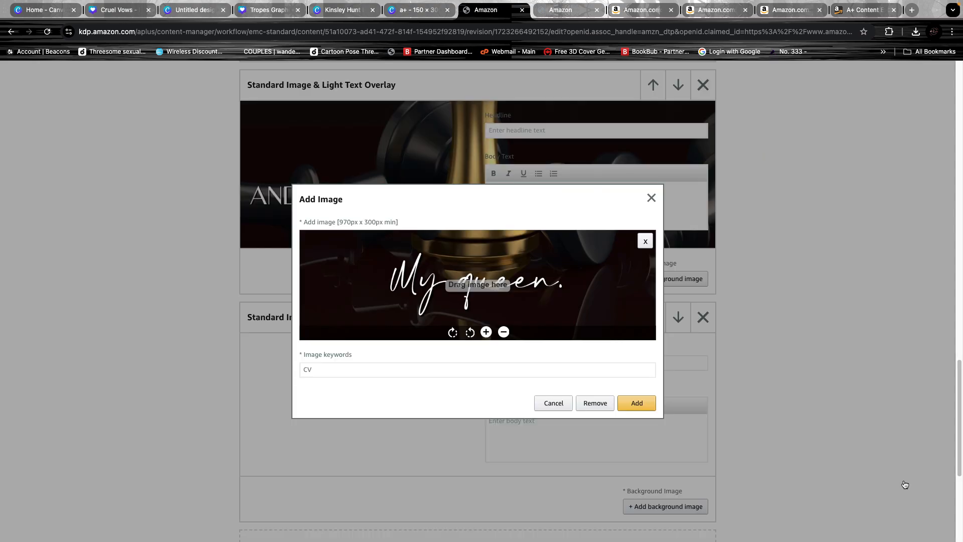
left_click(647, 401)
- Add a Standard Three Images & Text module below the three overlay modules
scroll(758, 416, "down", 4)
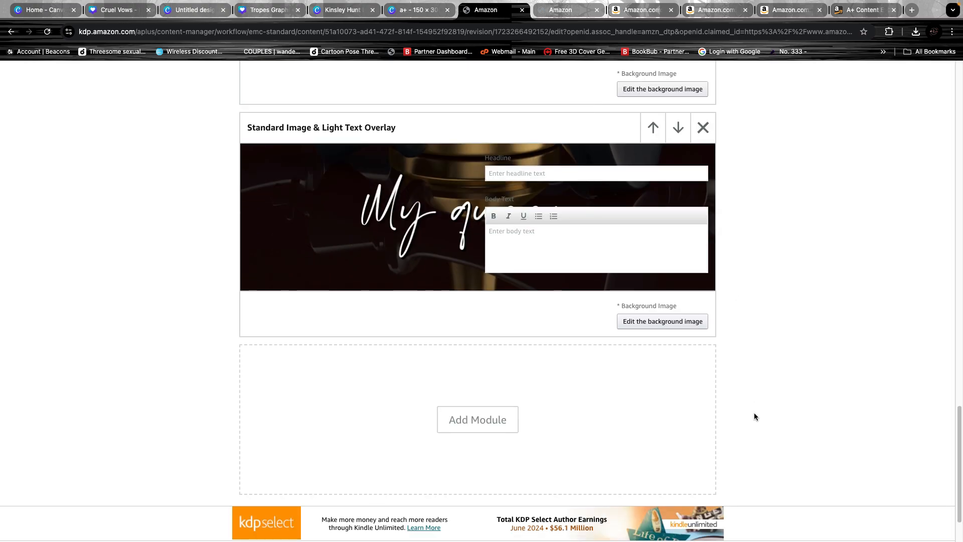
scroll(751, 368, "up", 3)
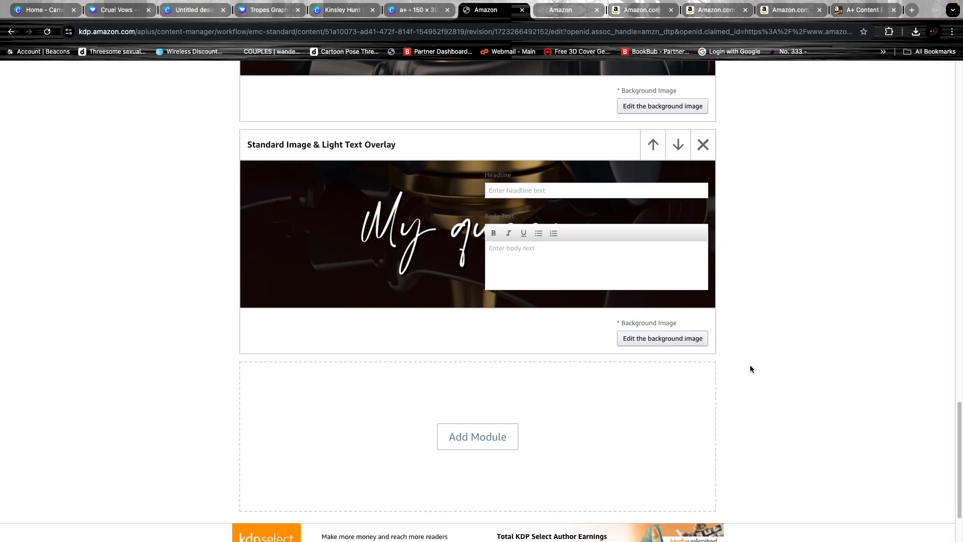
scroll(610, 479, "down", 4)
left_click(481, 395)
scroll(478, 389, "down", 4)
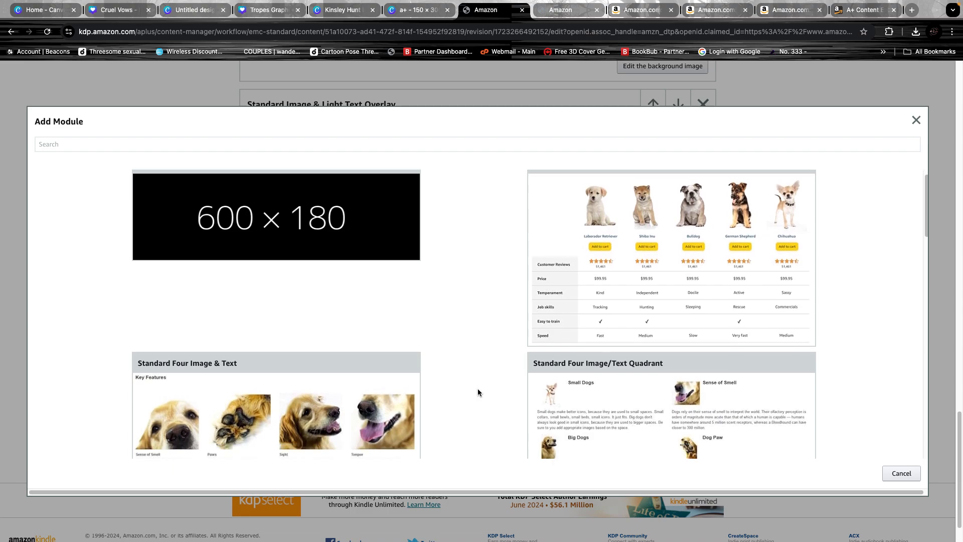
scroll(477, 391, "down", 12)
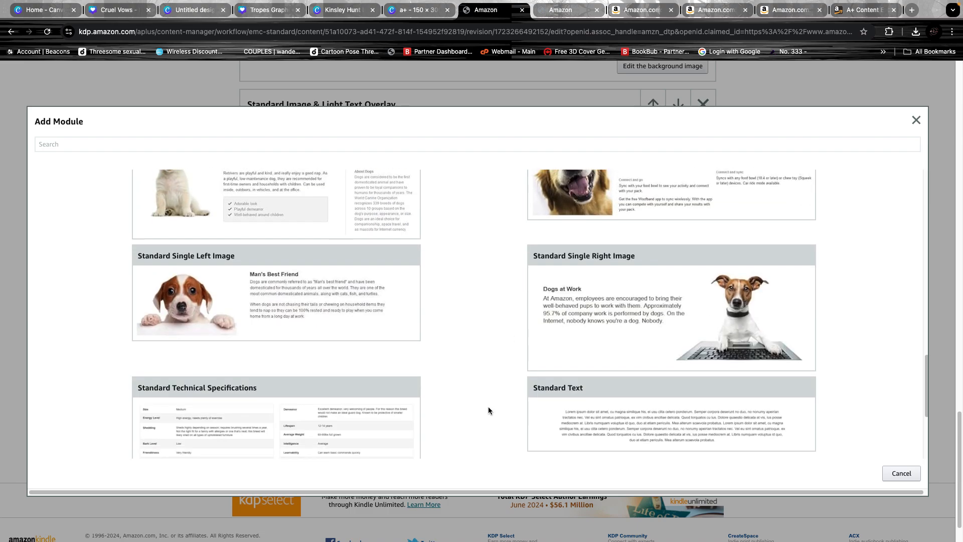
left_click(391, 372)
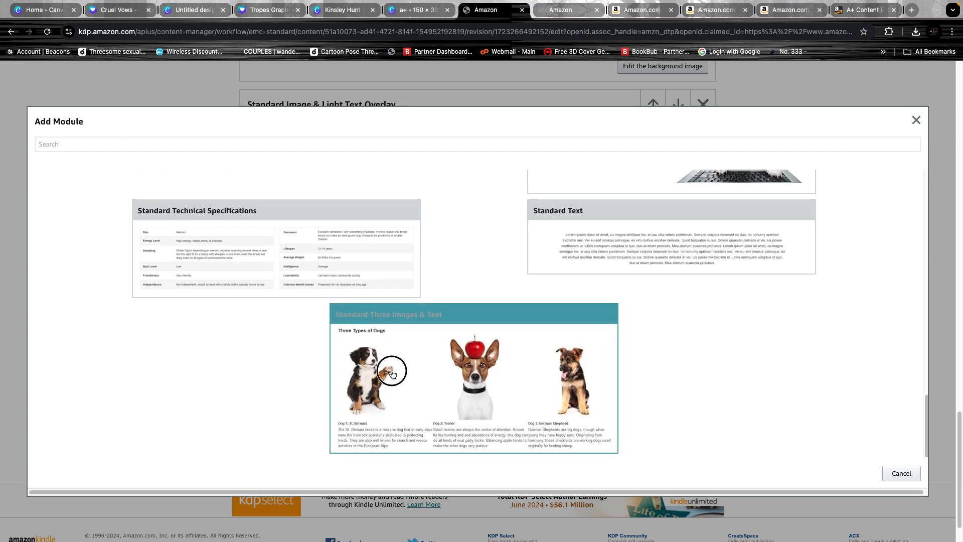
- Start uploading a new image for the middle image slot of the Standard Three Images & Text module
scroll(392, 374, "down", 4)
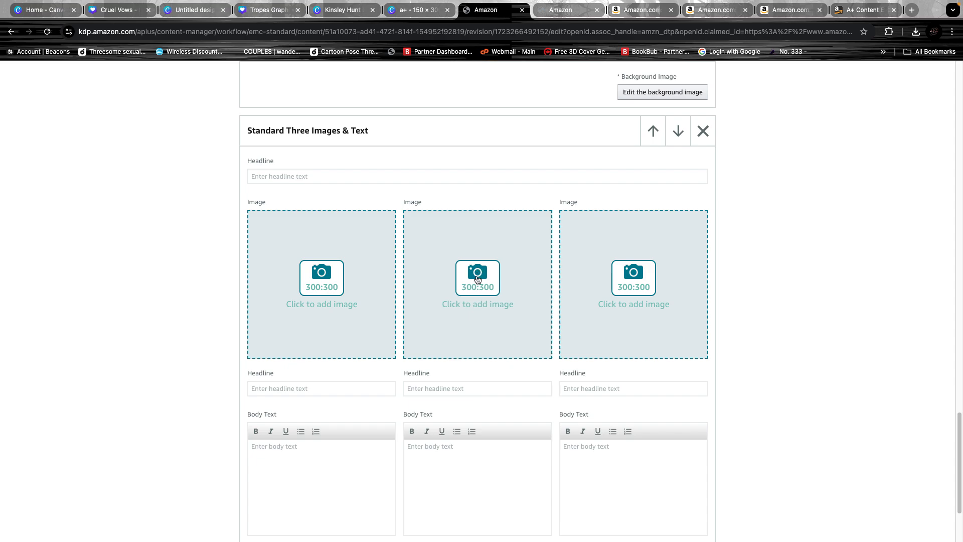
left_click(477, 279)
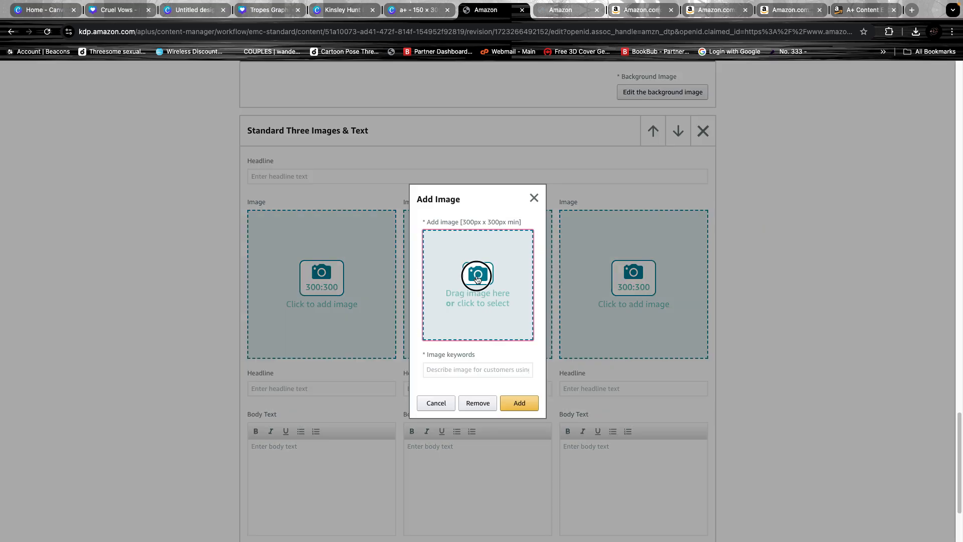
left_click(477, 279)
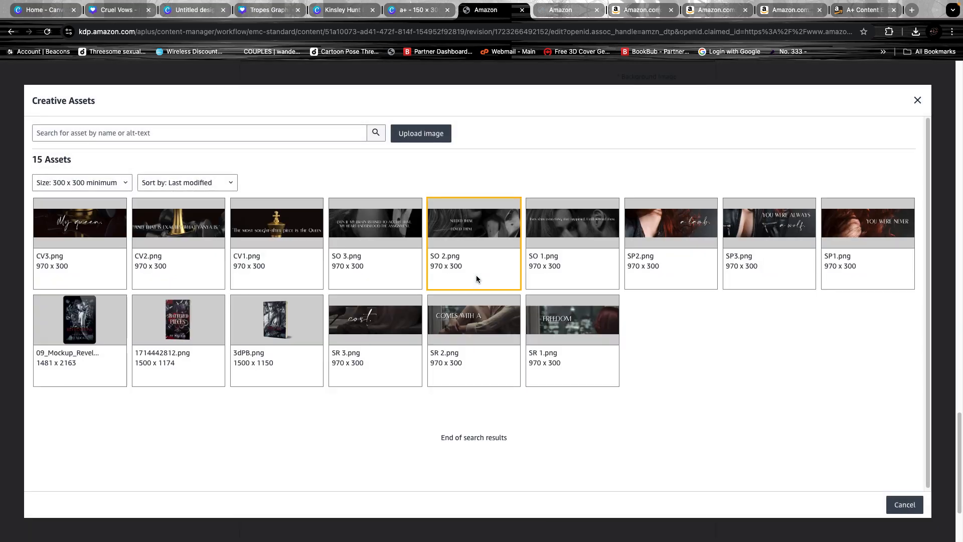
left_click(432, 134)
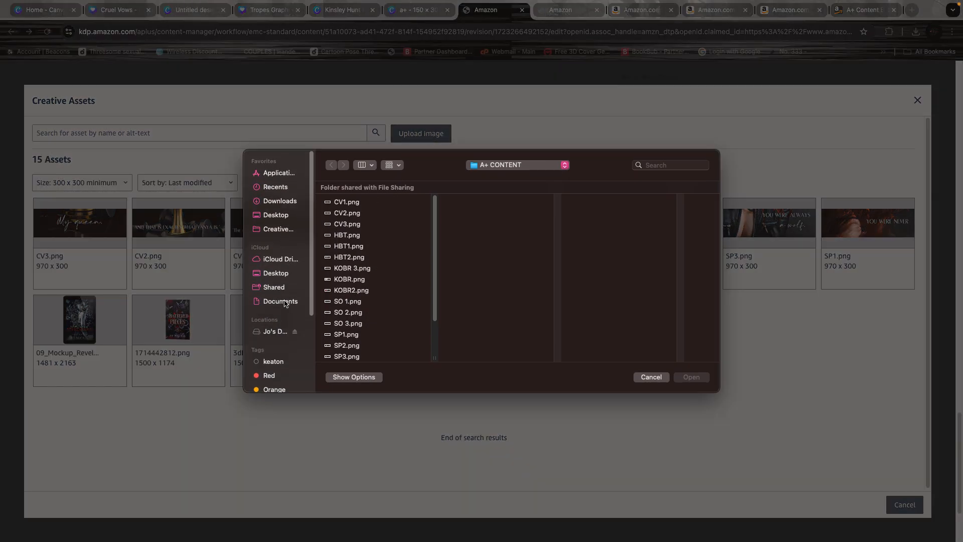
- Look through the Social Media and author folders in Documents, including Books, for the image to upload
left_click(282, 301)
left_click(362, 201)
left_click(501, 205)
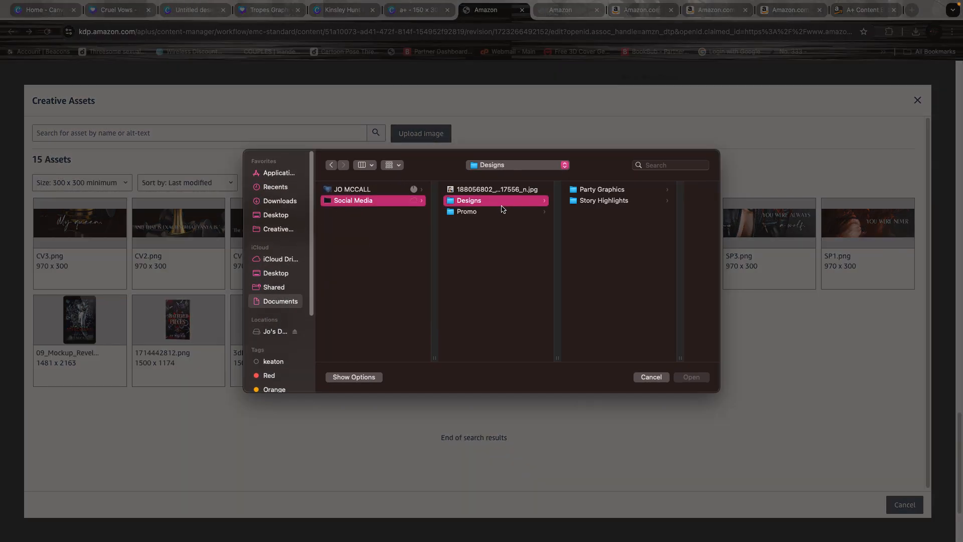
left_click(502, 209)
left_click(358, 189)
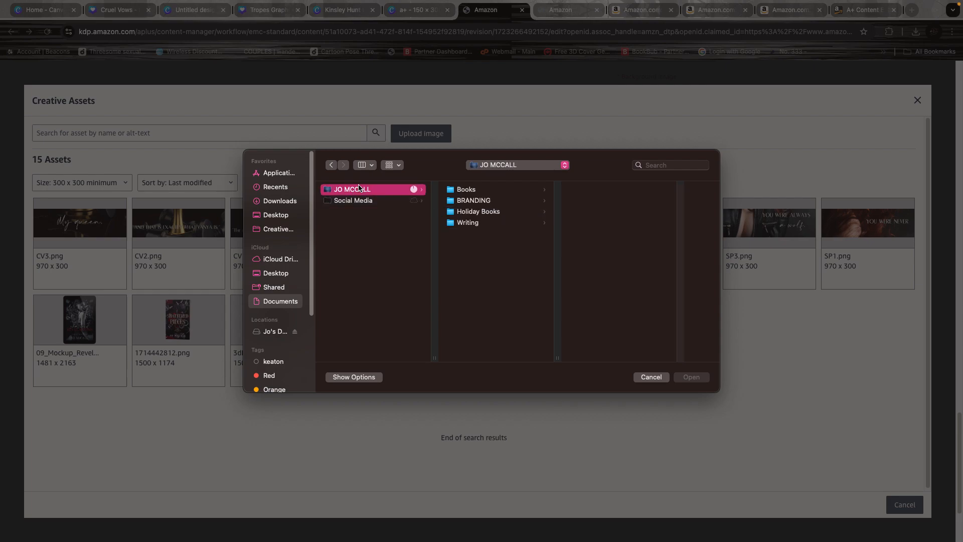
left_click(478, 222)
left_click(478, 212)
left_click(482, 189)
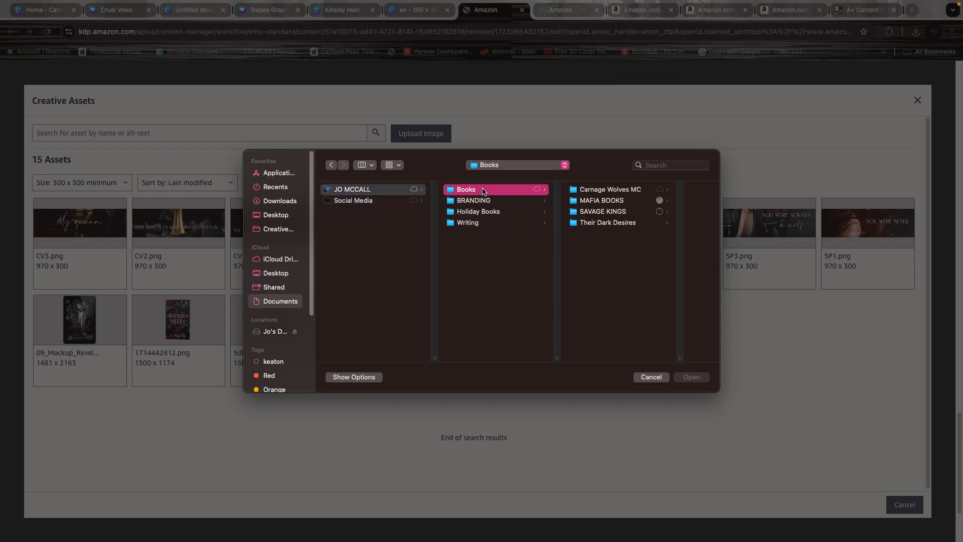
- Look through the AUTHOR folder on the separate drive, including Promos, PROMO COMPANIES and the author's own folder, for the image to upload
left_click(276, 332)
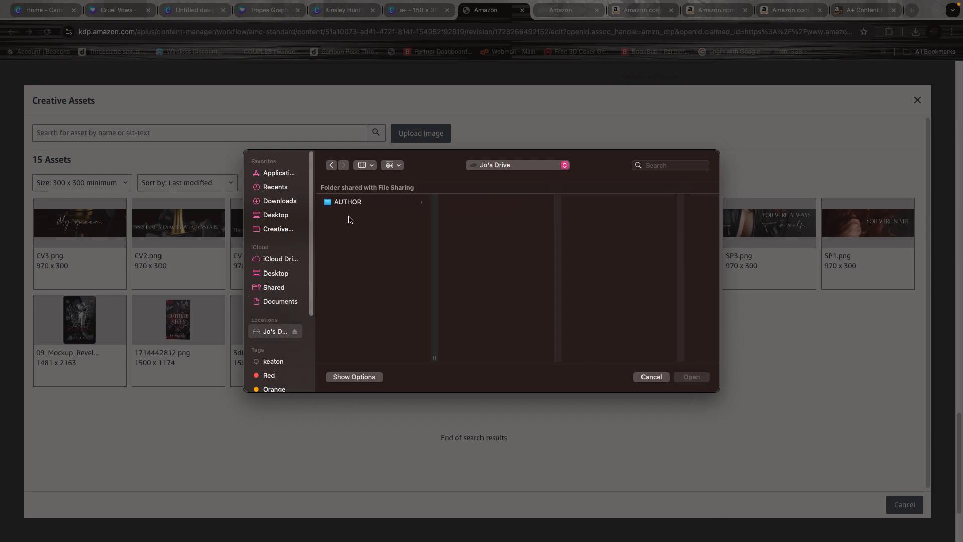
left_click(380, 202)
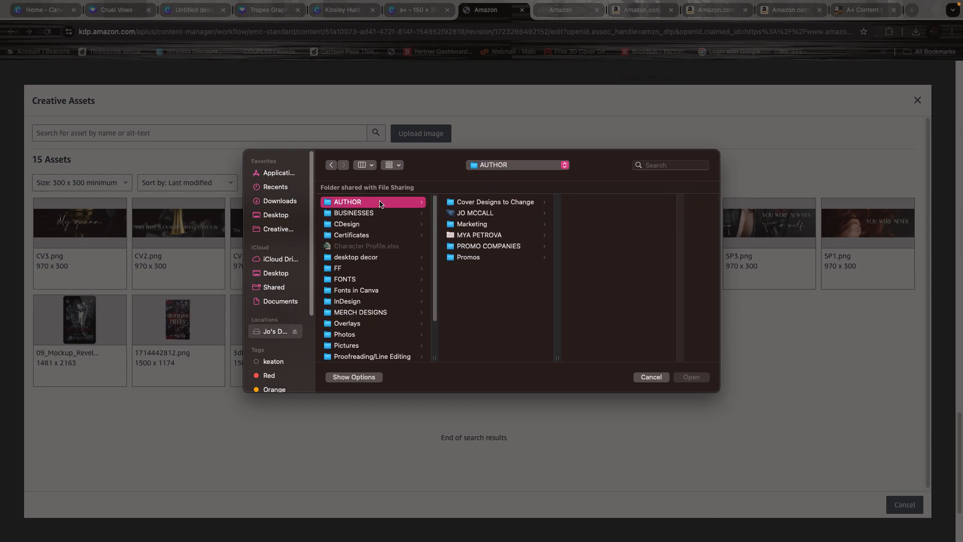
left_click(482, 260)
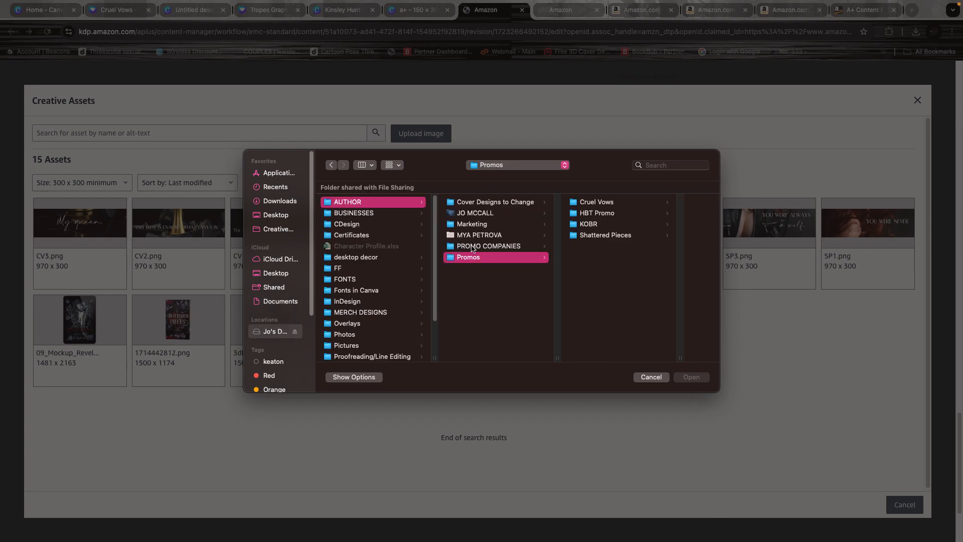
left_click(467, 226)
left_click(493, 248)
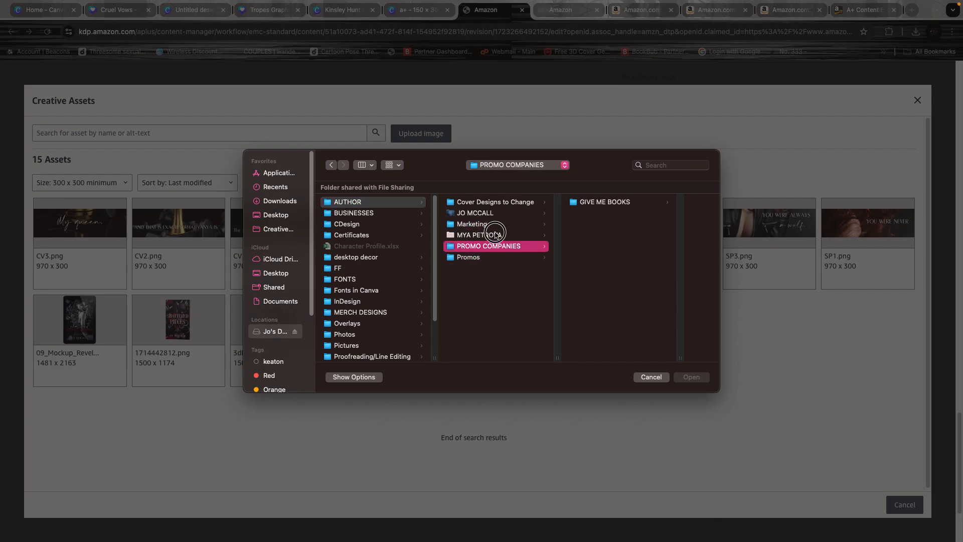
left_click(495, 234)
left_click(498, 214)
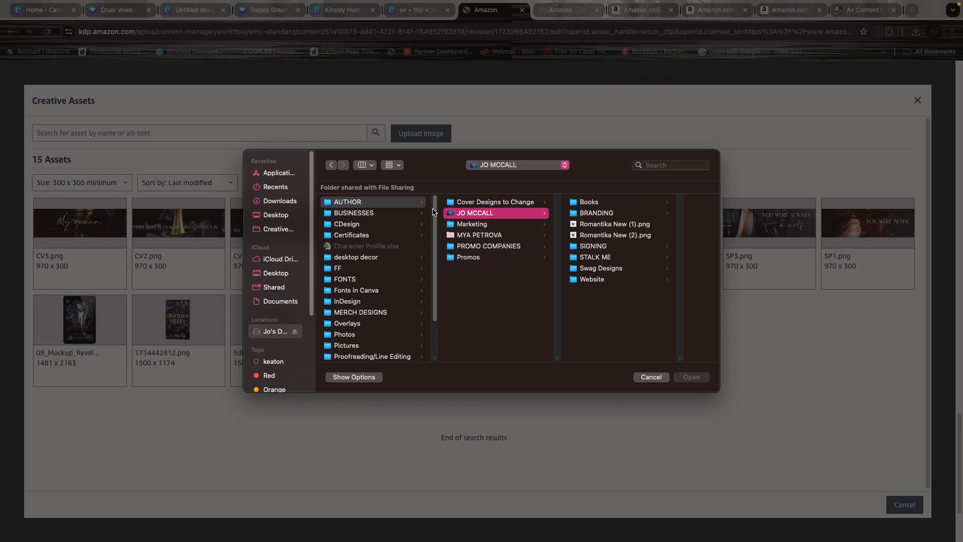
left_click(480, 202)
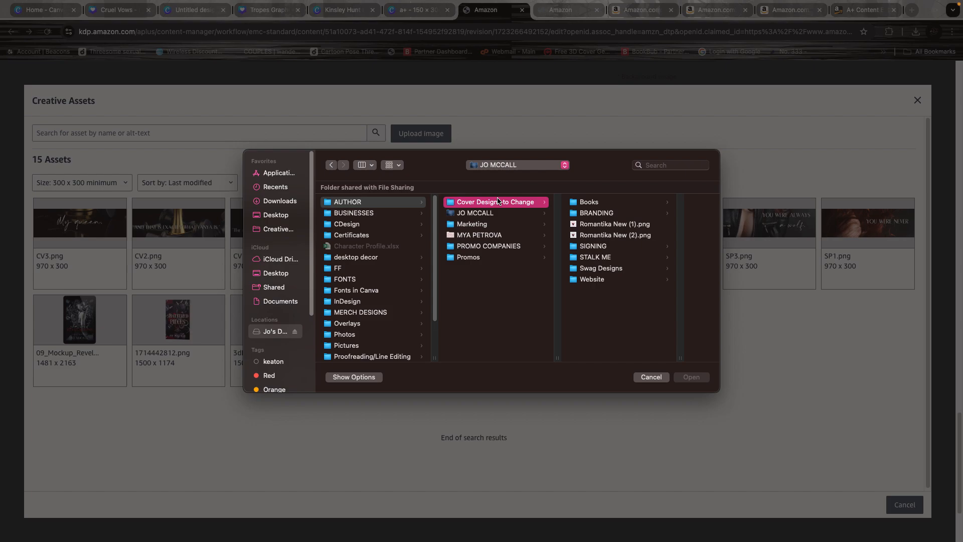
- Search the computer for "tropes" and upload 2.png as the image for the middle slot
left_click(289, 206)
left_click(652, 163)
type("t")
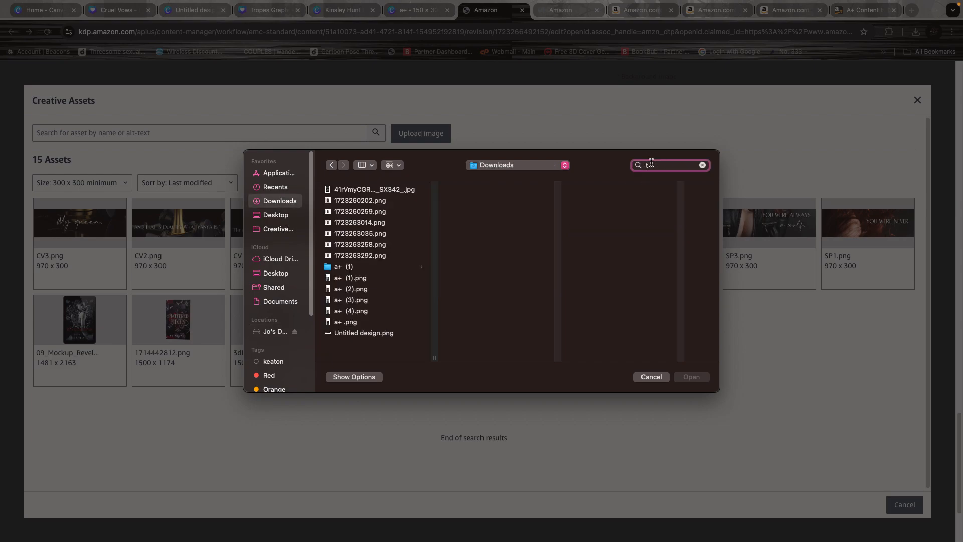
type("ropes")
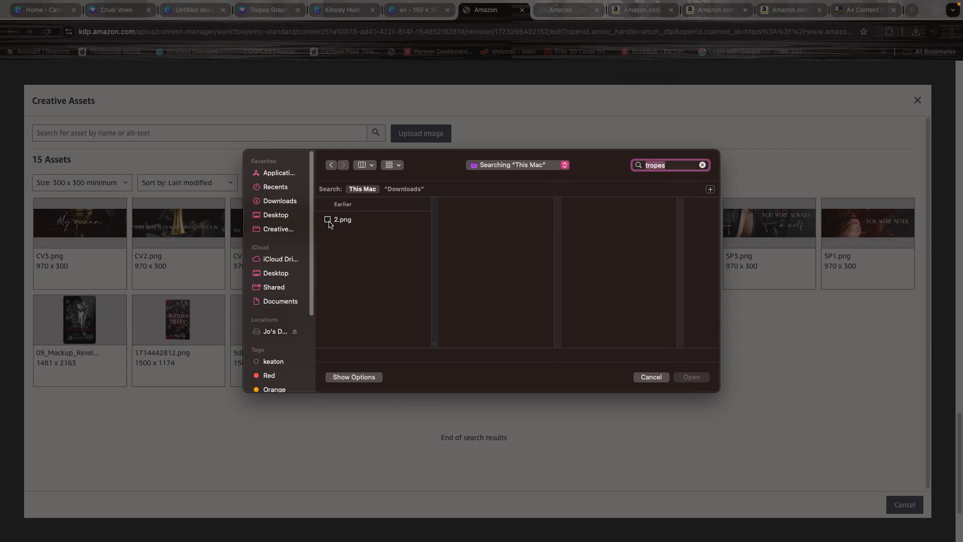
left_click(351, 219)
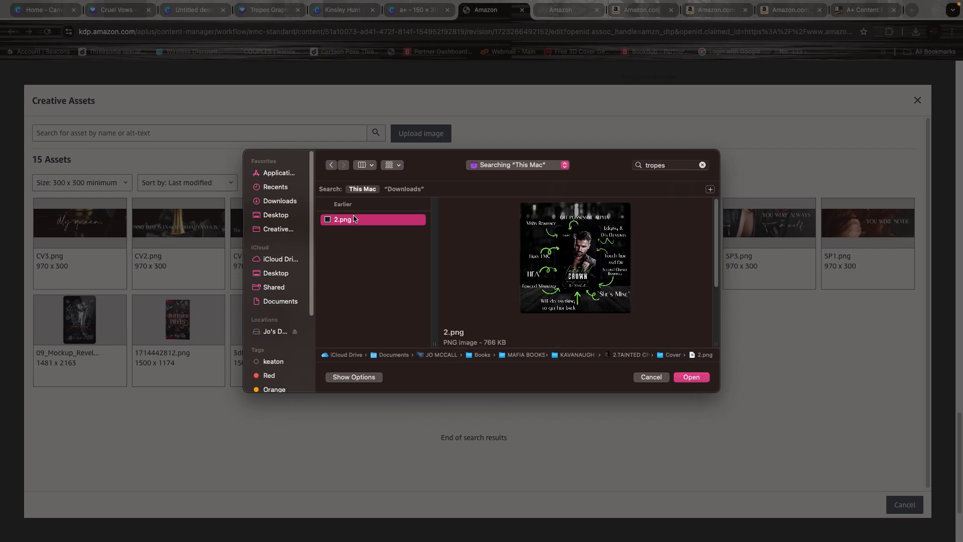
left_click(702, 377)
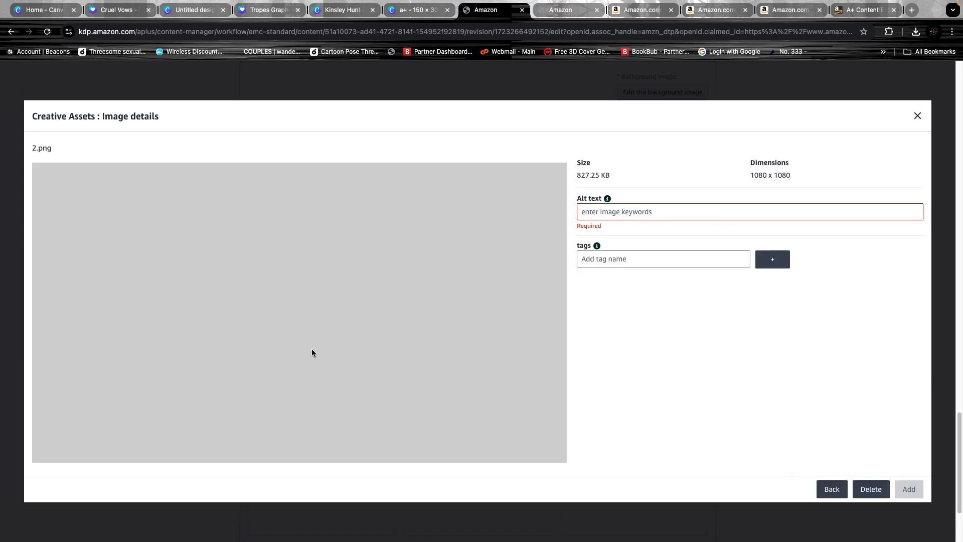
- Give the uploaded image the alt text "TC" and add it to the middle image slot of the Standard Three Images & Text module
left_click(730, 213)
type("T")
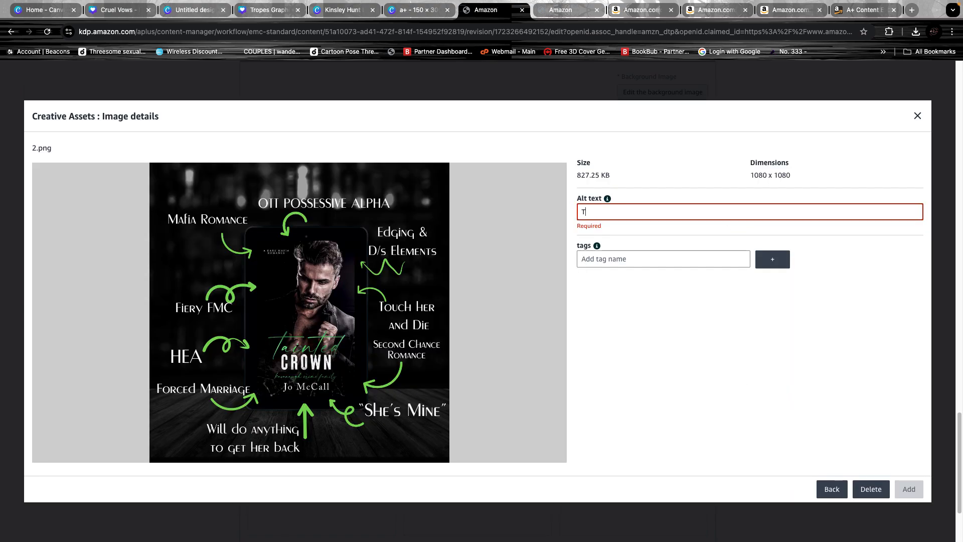
type("C")
left_click(908, 489)
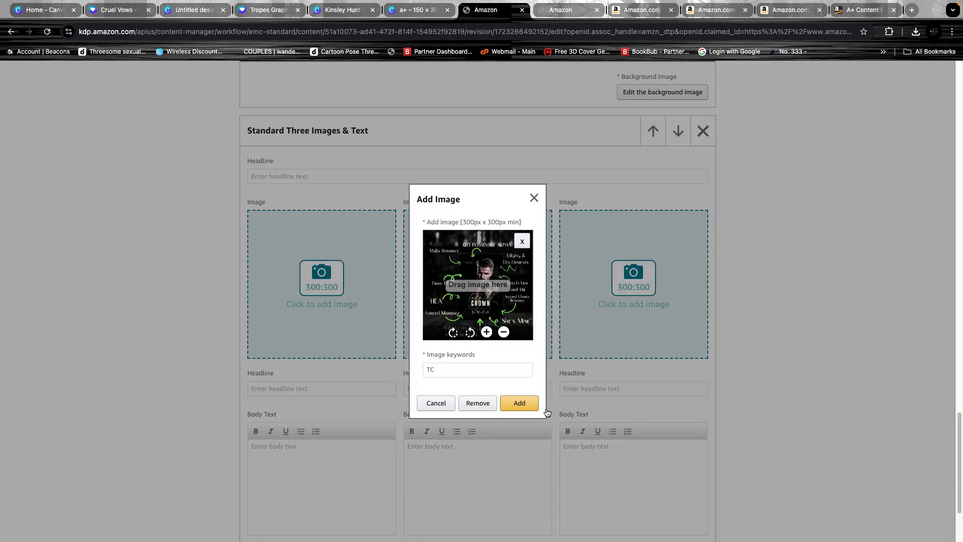
left_click(533, 406)
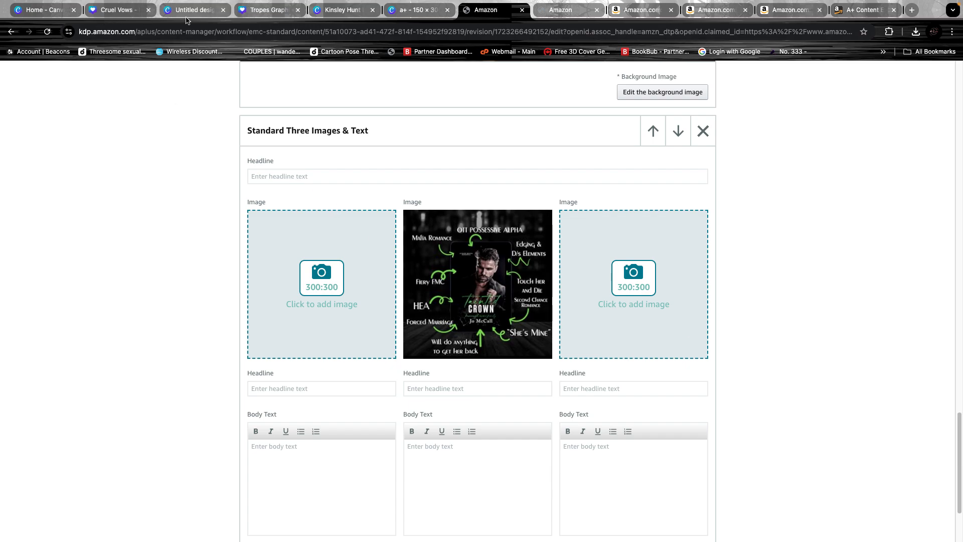
- Switch to Canva, open the Tropes Graphics design and download all its pages as PNG
left_click(49, 15)
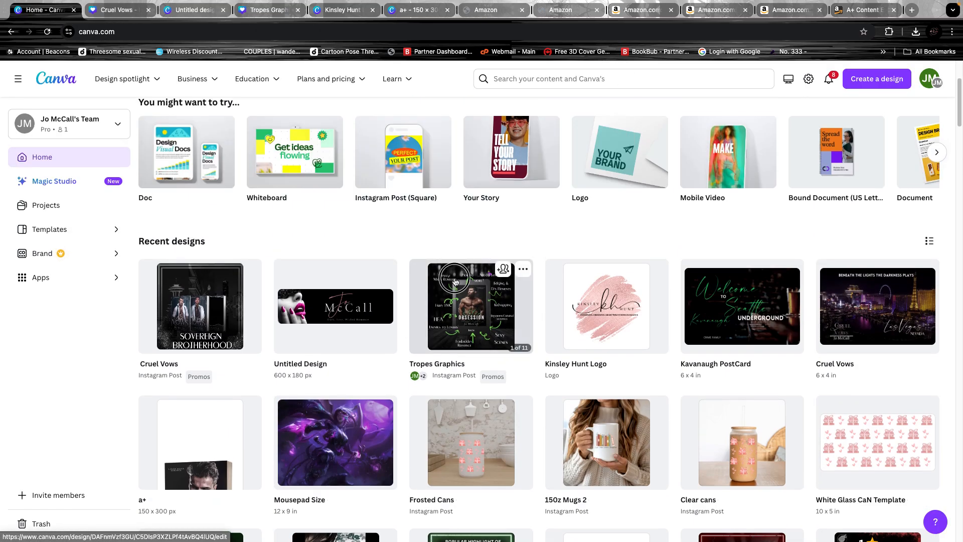
left_click(454, 281)
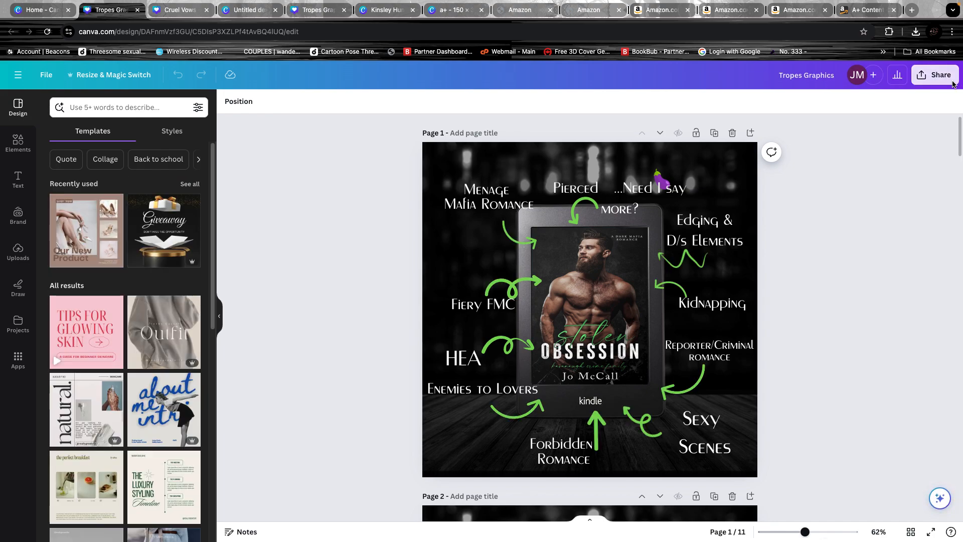
left_click(934, 75)
left_click(875, 339)
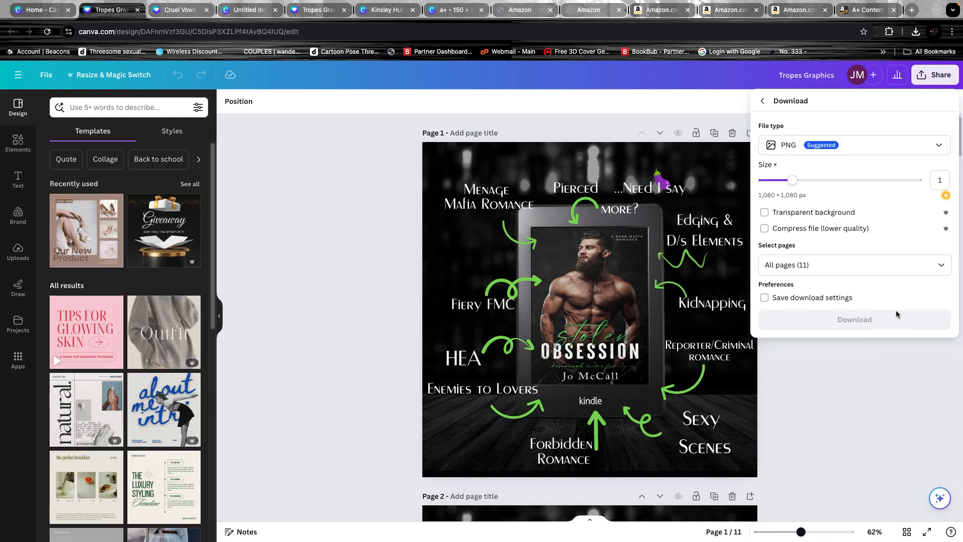
left_click(908, 321)
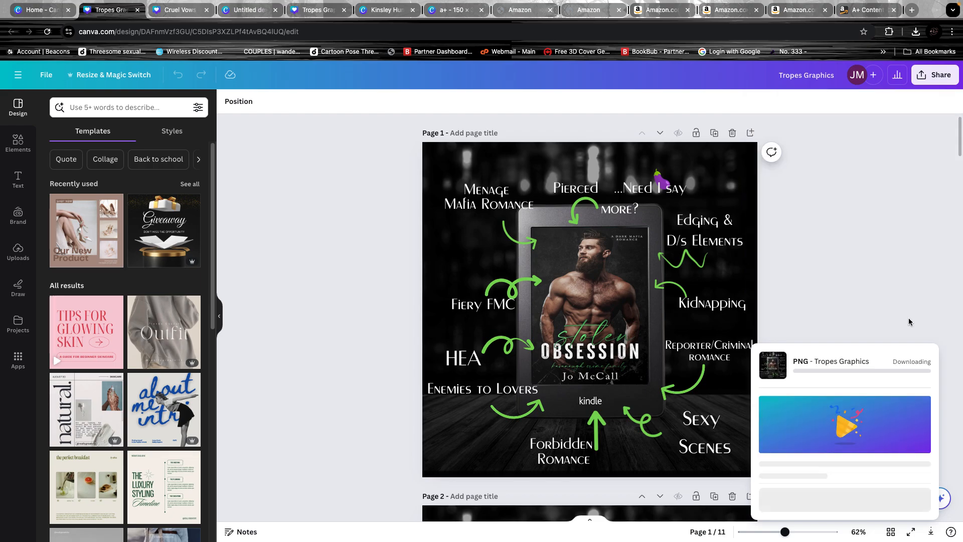
- Look through the recent designs on the Canva home page for promotional graphics to use in the module
left_click(47, 11)
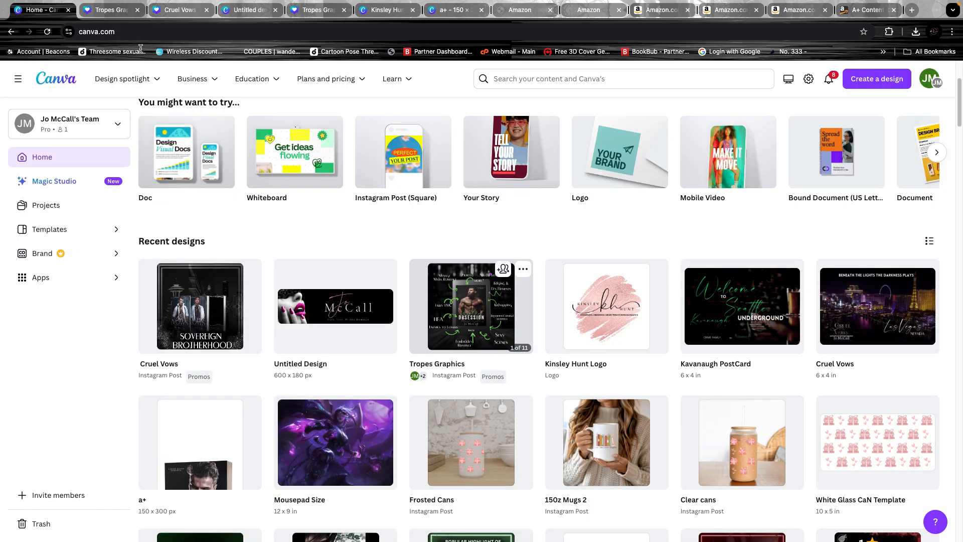
scroll(531, 467, "down", 3)
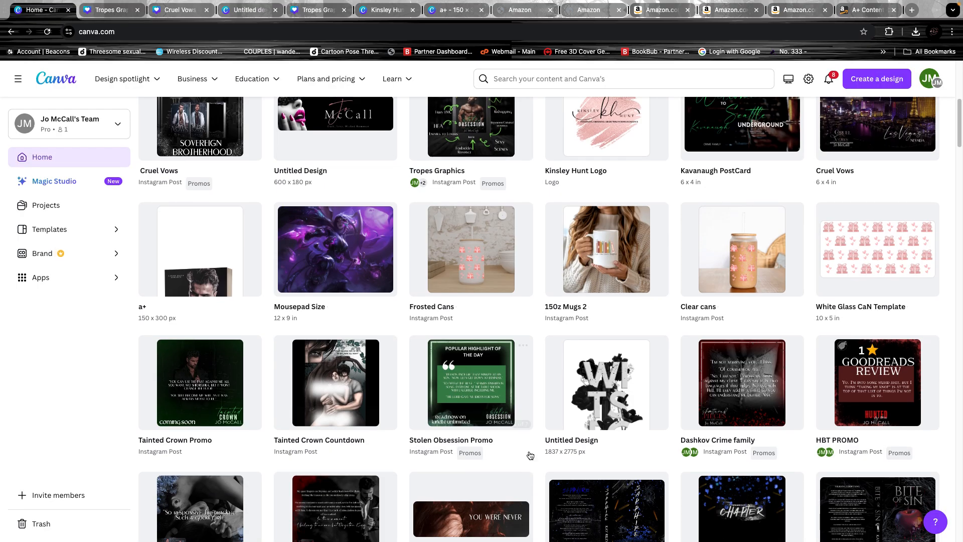
scroll(531, 455, "down", 4)
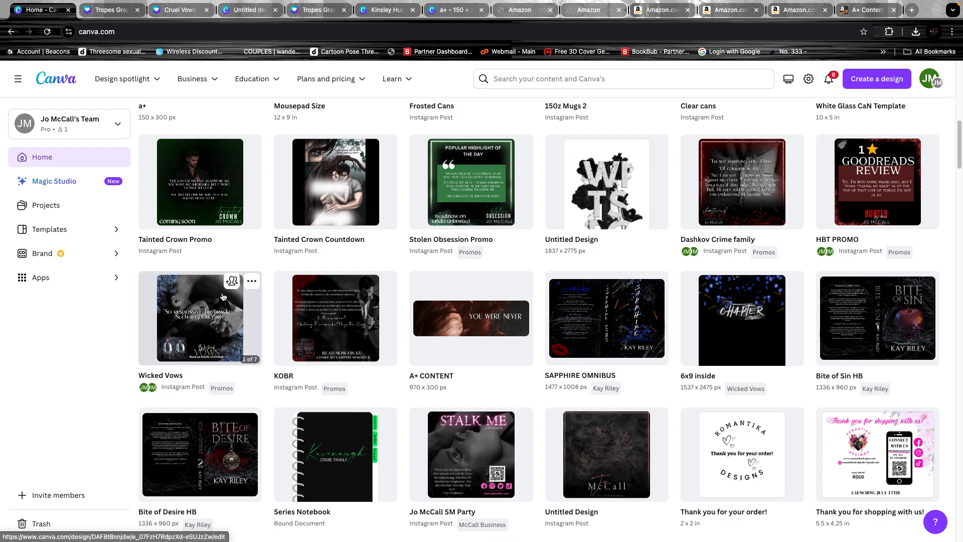
scroll(486, 340, "down", 8)
scroll(492, 377, "up", 10)
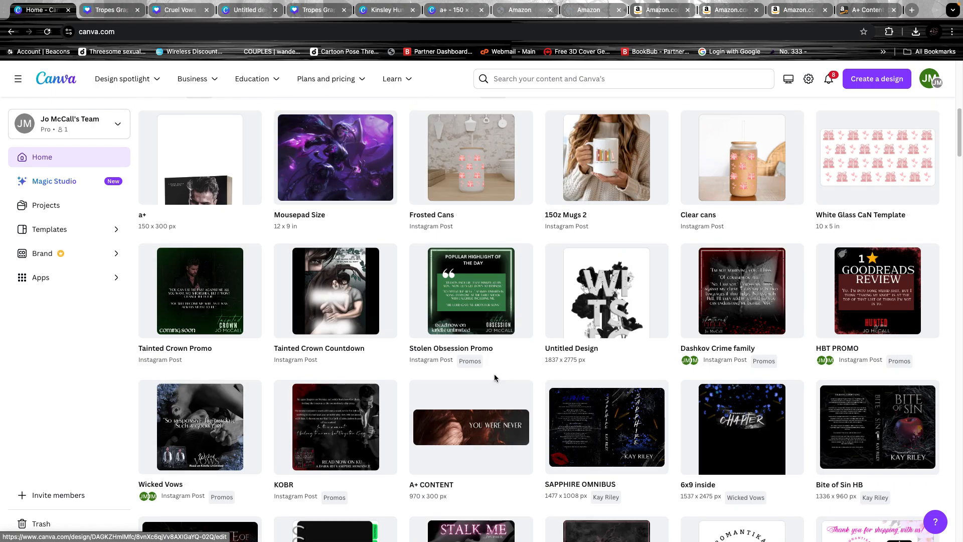
scroll(495, 375, "up", 6)
scroll(760, 423, "down", 6)
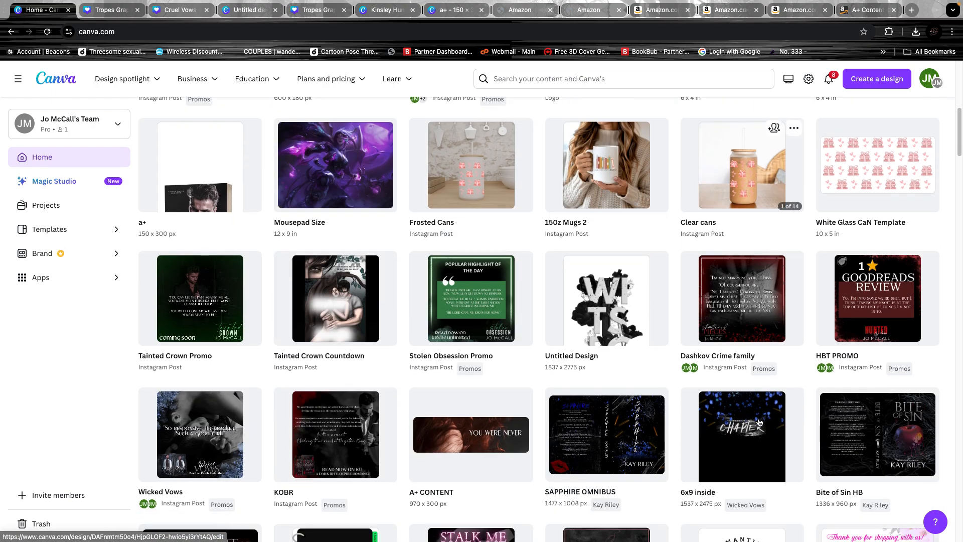
scroll(621, 402, "down", 12)
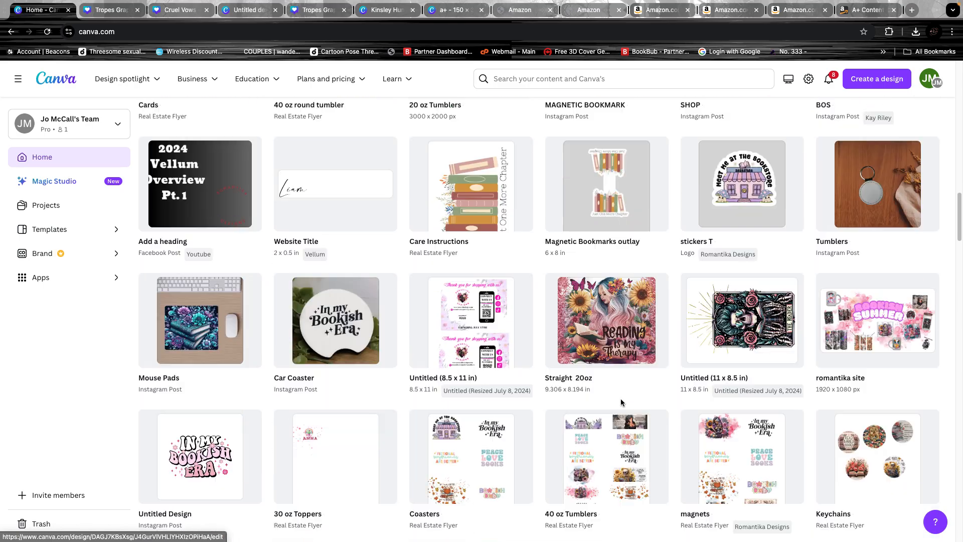
scroll(621, 402, "down", 4)
scroll(627, 394, "up", 9)
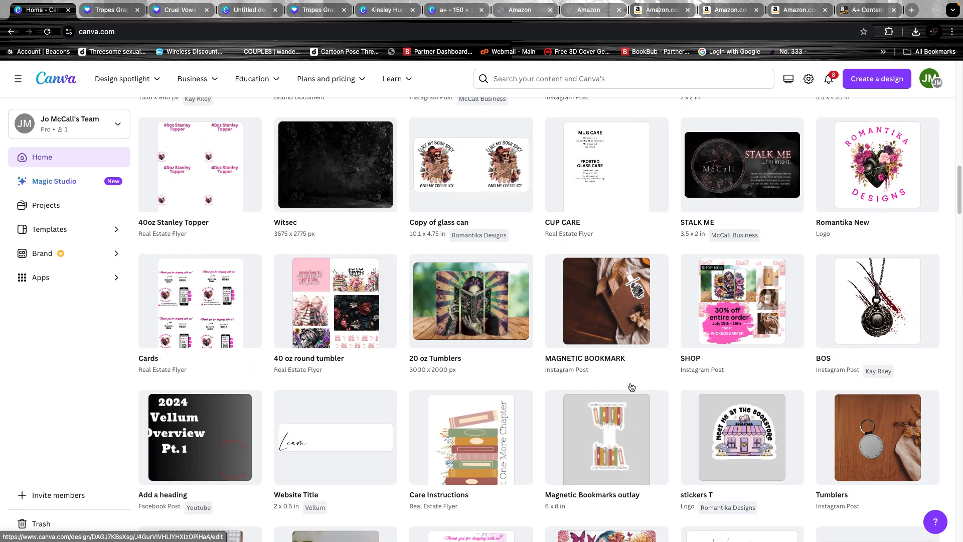
scroll(631, 387, "up", 8)
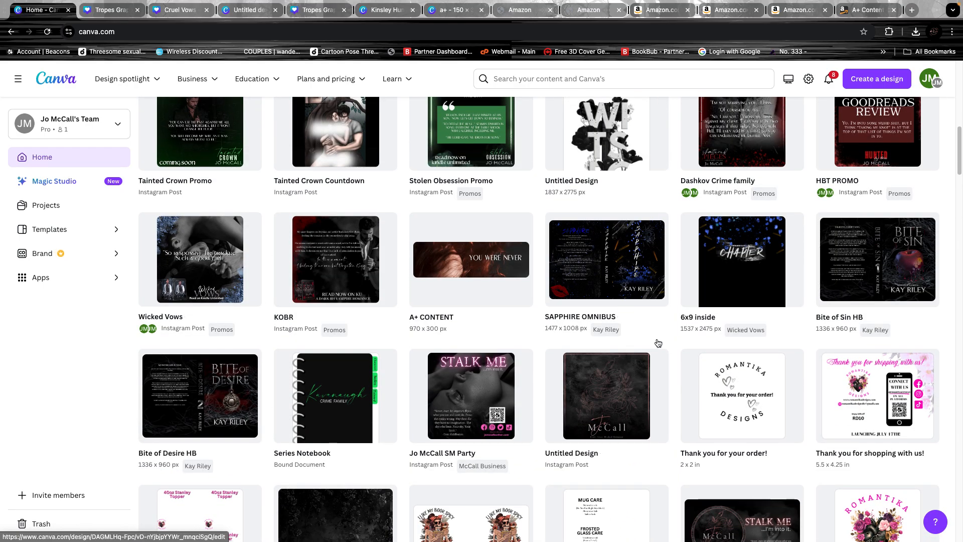
scroll(658, 343, "up", 4)
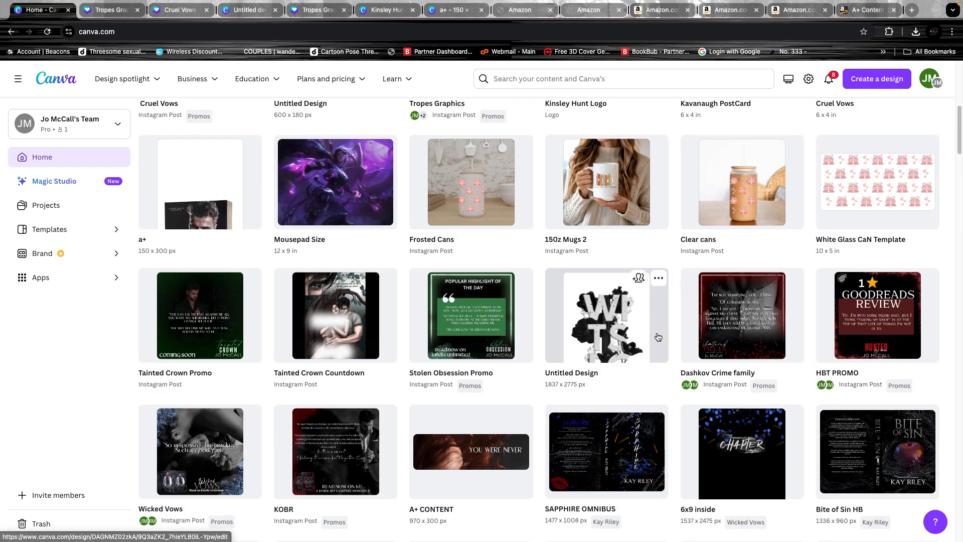
scroll(658, 337, "down", 10)
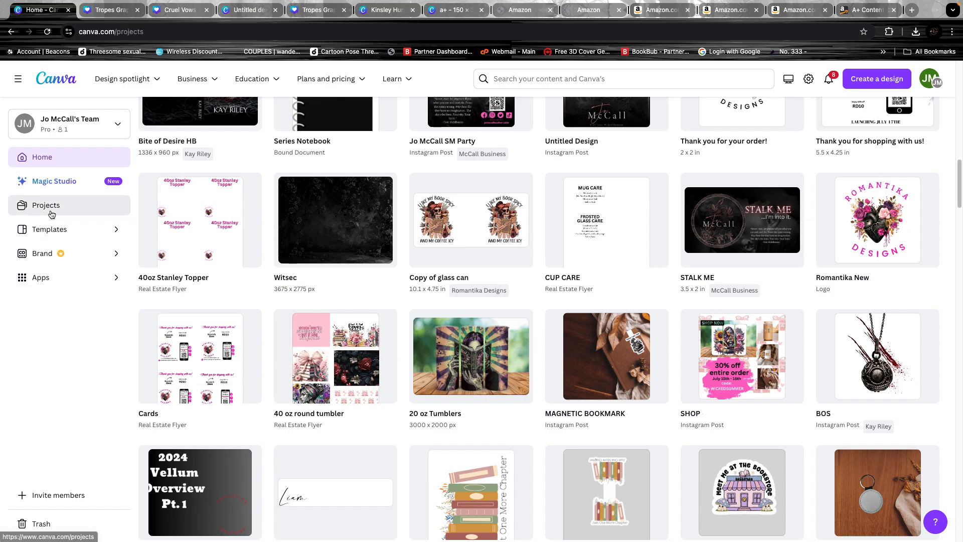
- Open the Cruel Vows Instagram Post design from the Promos folder in the Canva projects
left_click(115, 205)
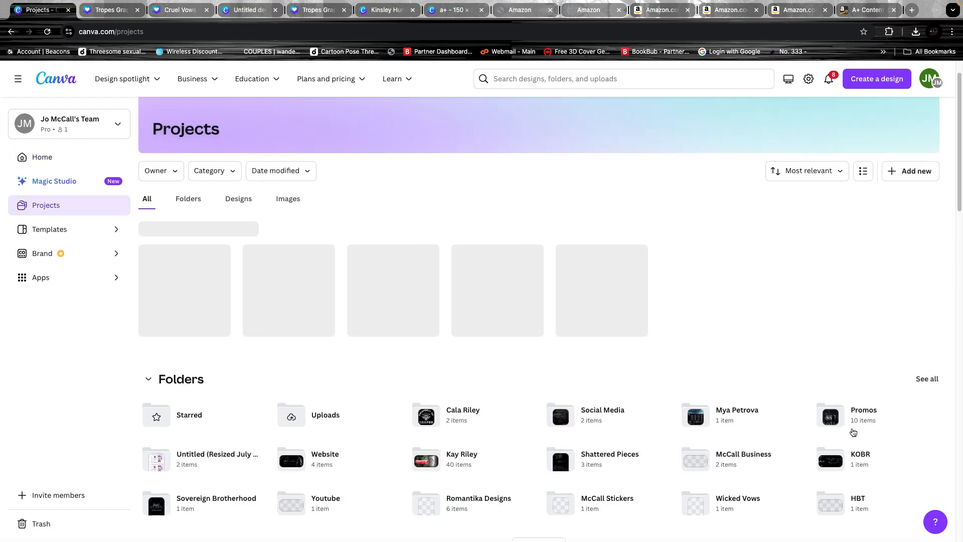
left_click(855, 426)
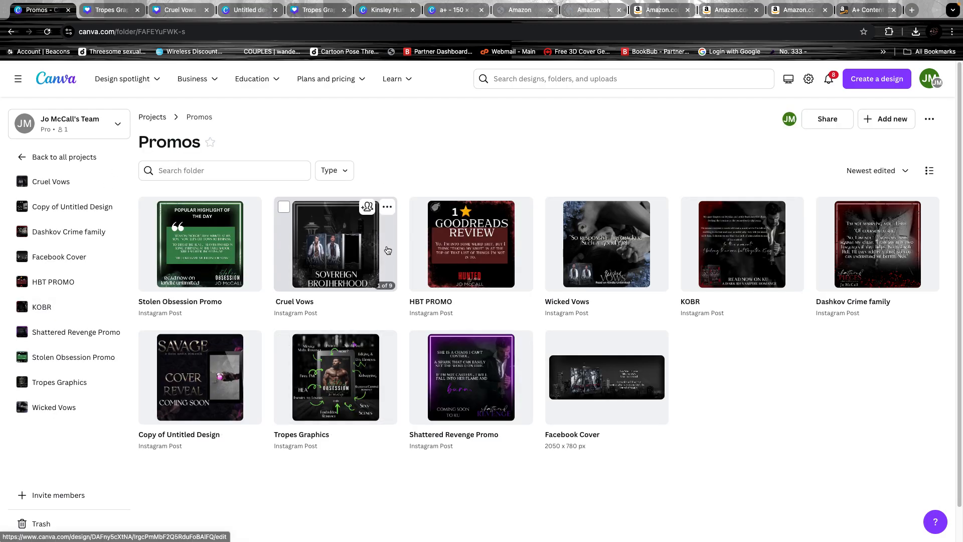
left_click(387, 249)
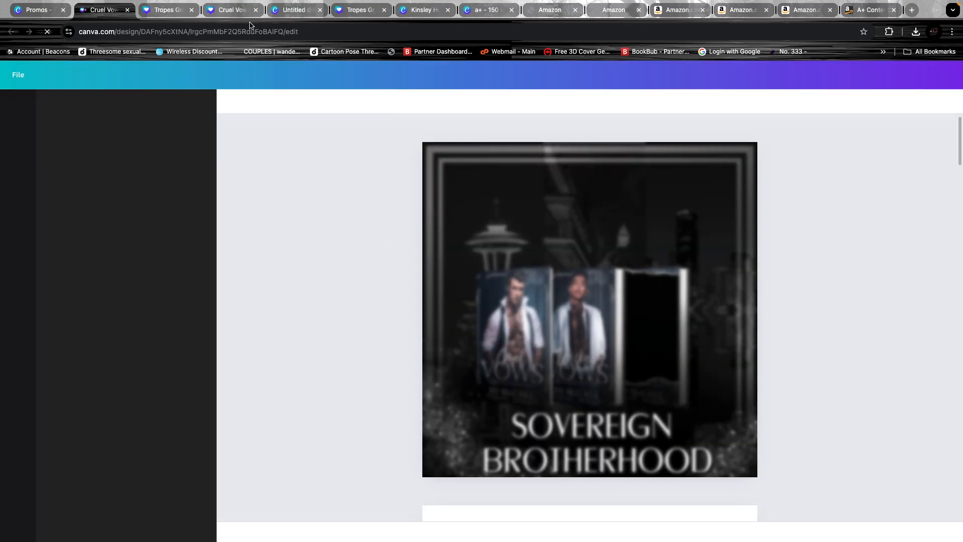
- Close the older duplicate Cruel Vows design and the untitled 600 x 180 px banner design, and return to the newly opened Cruel Vows design
left_click(238, 15)
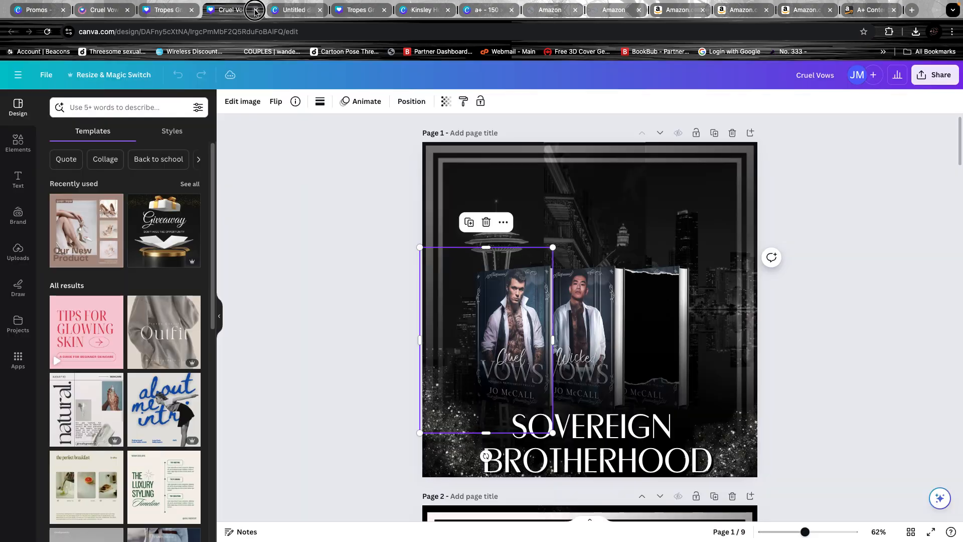
left_click(256, 10)
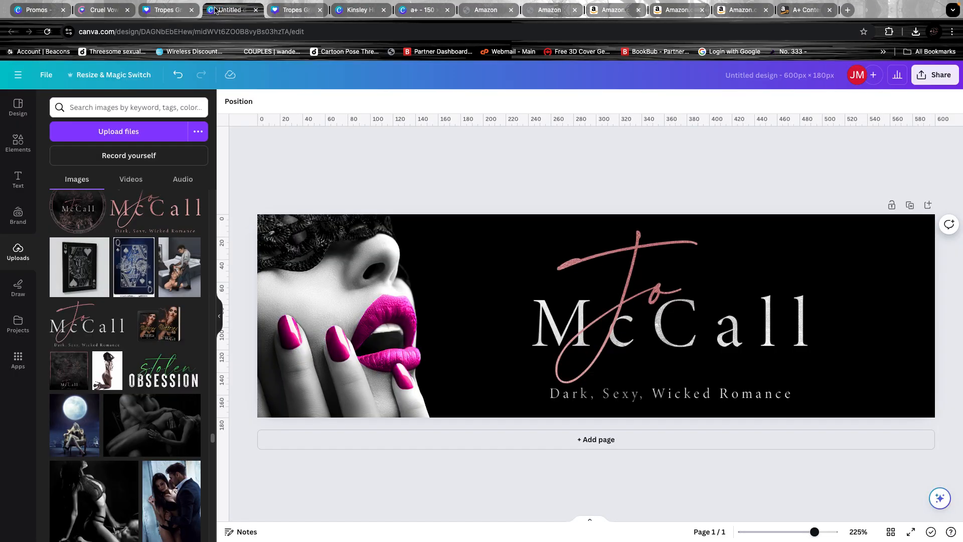
left_click(255, 10)
left_click(105, 15)
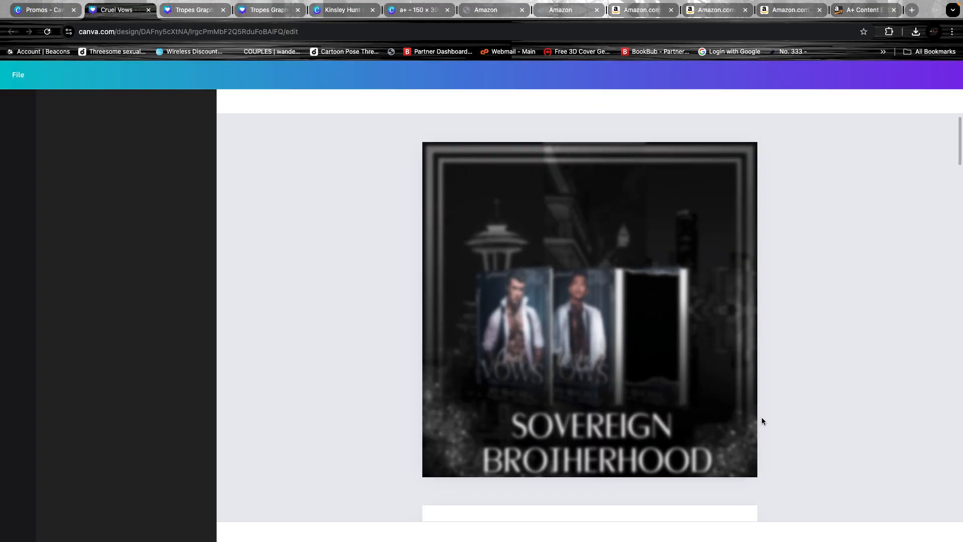
- Switch back to the A+ Content editor in KDP and open the latest downloaded file
left_click(587, 10)
left_click(505, 15)
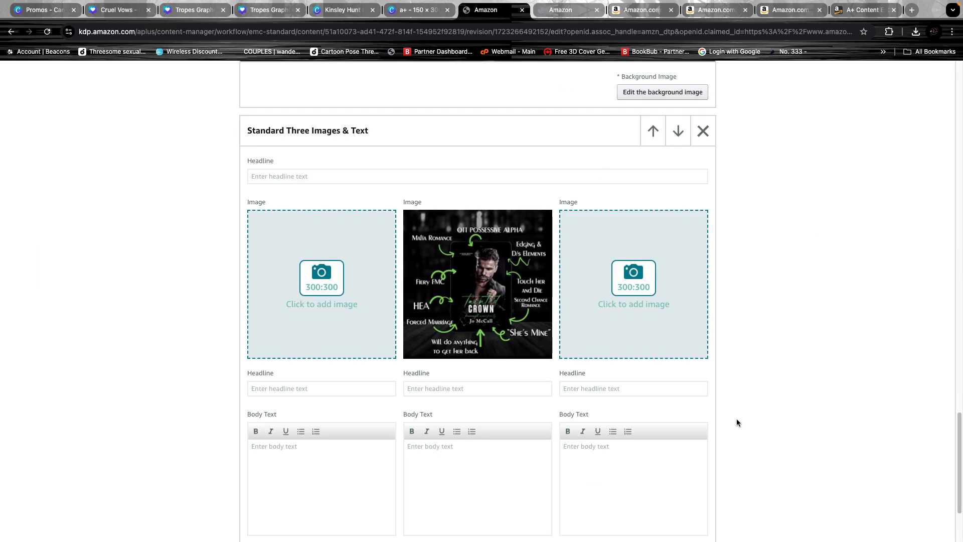
scroll(736, 419, "down", 3)
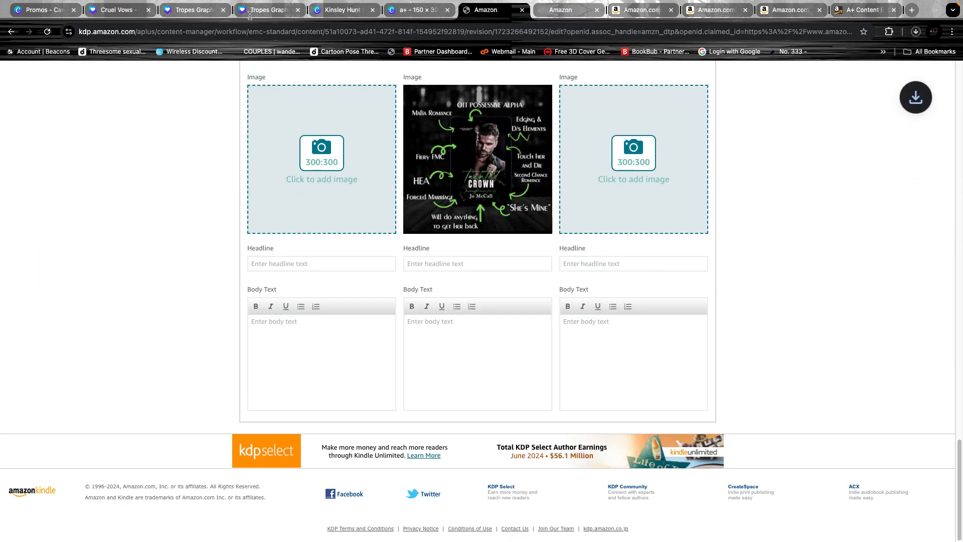
left_click(915, 32)
left_click(851, 79)
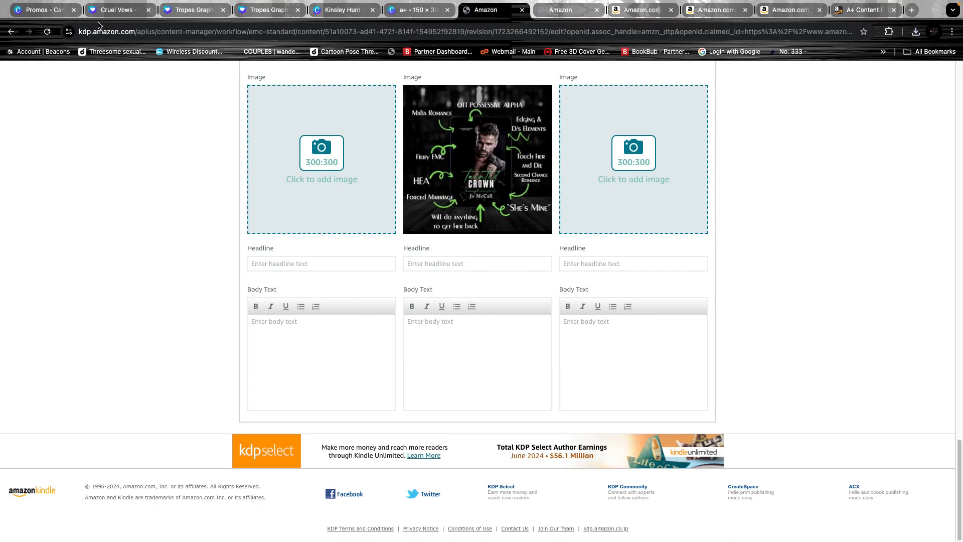
- Switch to the Cruel Vows design in Canva and nudge the "There's nowhere for you to go, little mouse." quote on page 3 slightly upward
left_click(98, 15)
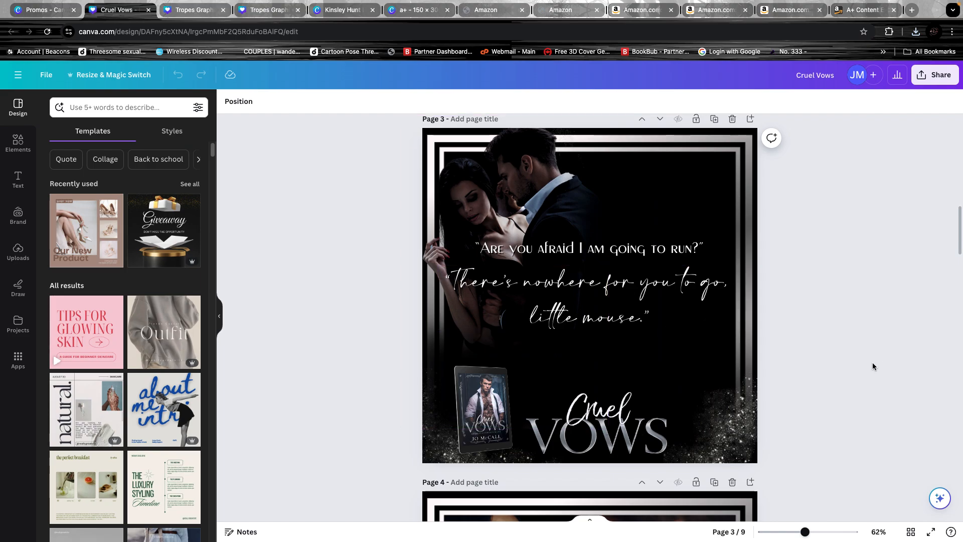
left_click(711, 297)
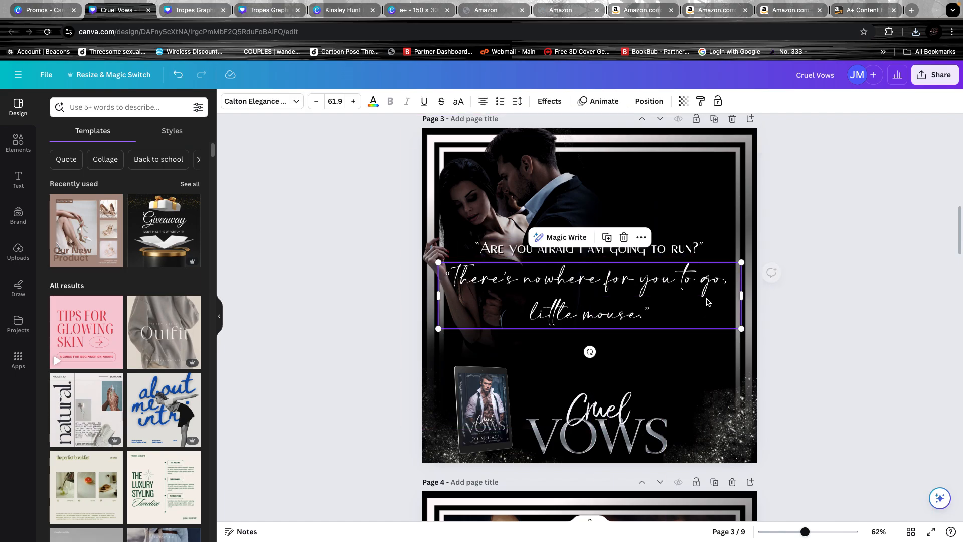
left_click(713, 294)
left_click(885, 148)
- Look through pages 1 to 4 of the Cruel Vows design for promotional graphics suited to the three-image module
scroll(841, 326, "down", 4)
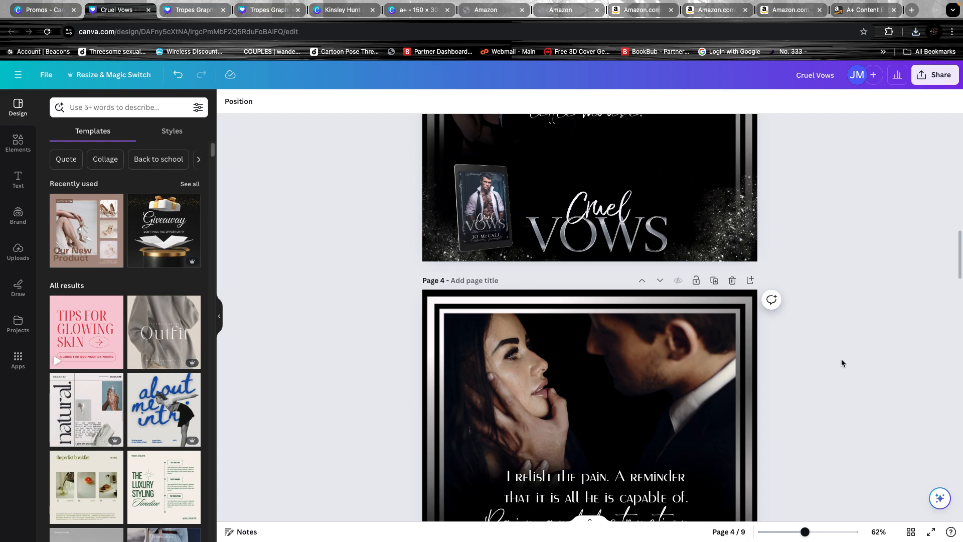
scroll(839, 349, "up", 16)
scroll(833, 335, "down", 4)
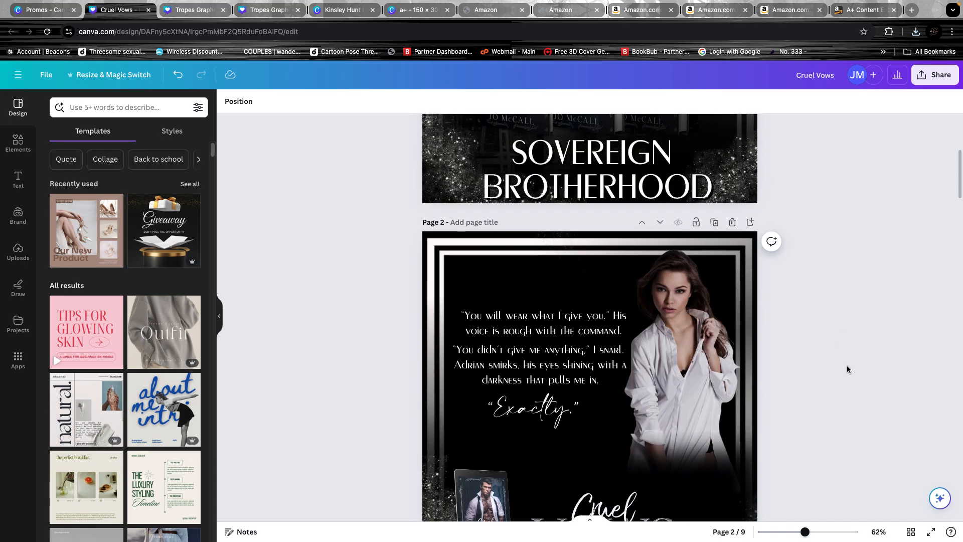
scroll(848, 364, "down", 1)
scroll(848, 366, "up", 3)
scroll(845, 371, "up", 2)
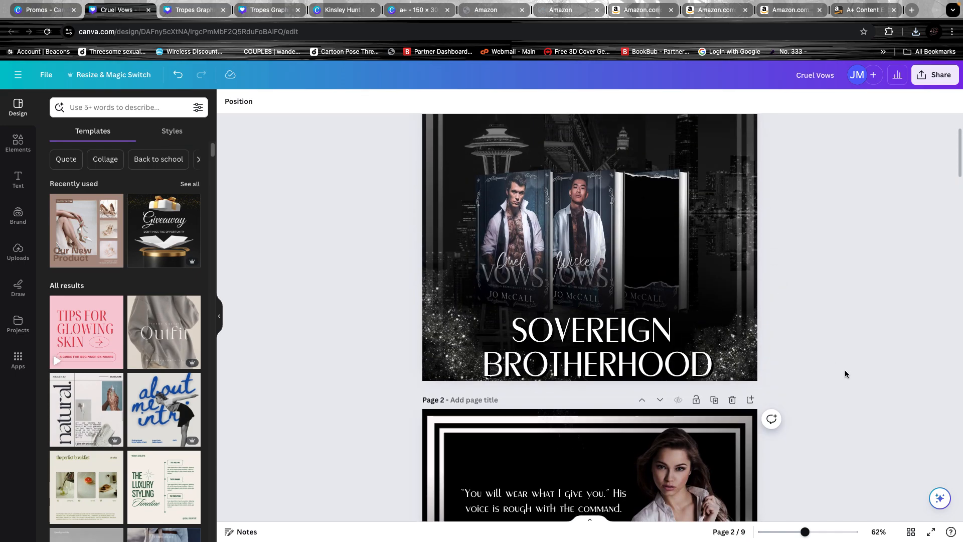
scroll(810, 321, "down", 4)
scroll(812, 308, "down", 4)
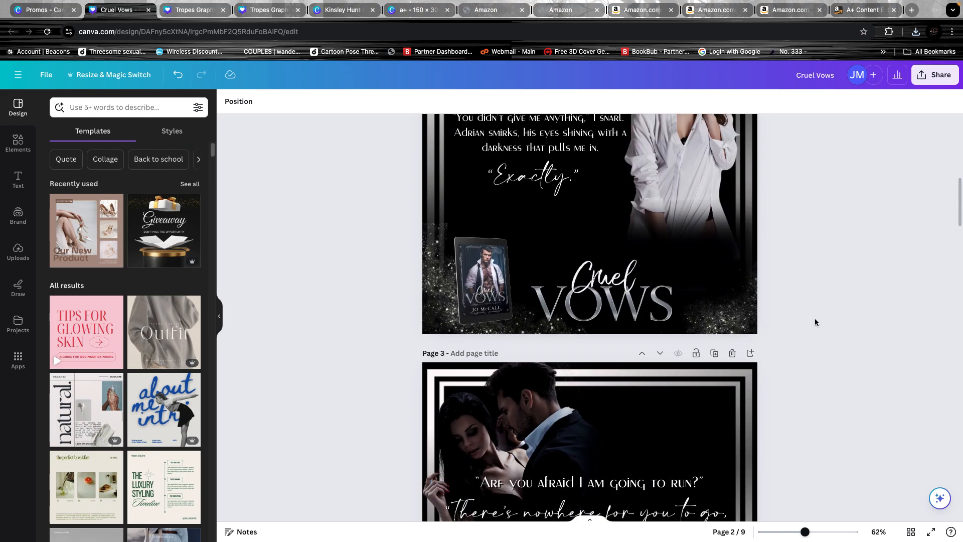
scroll(815, 318, "up", 10)
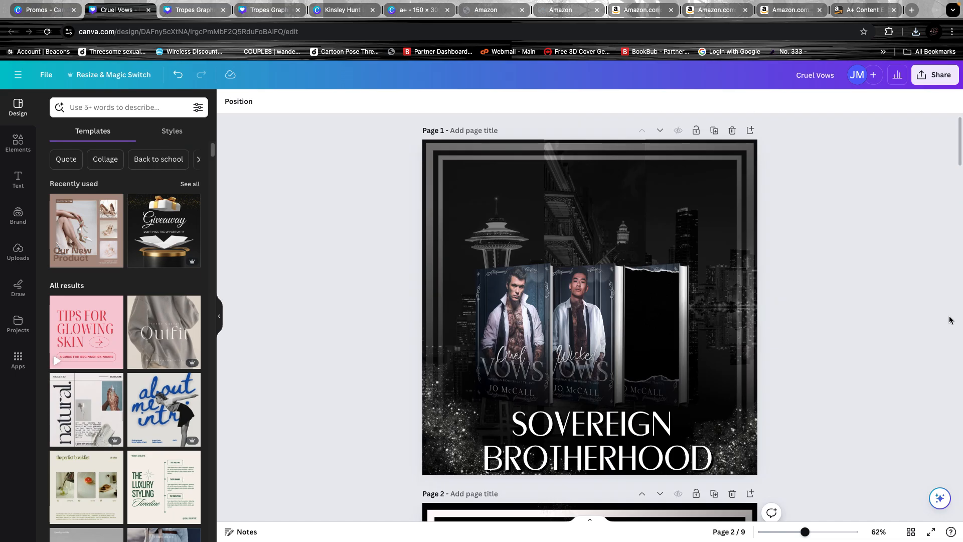
left_click(934, 75)
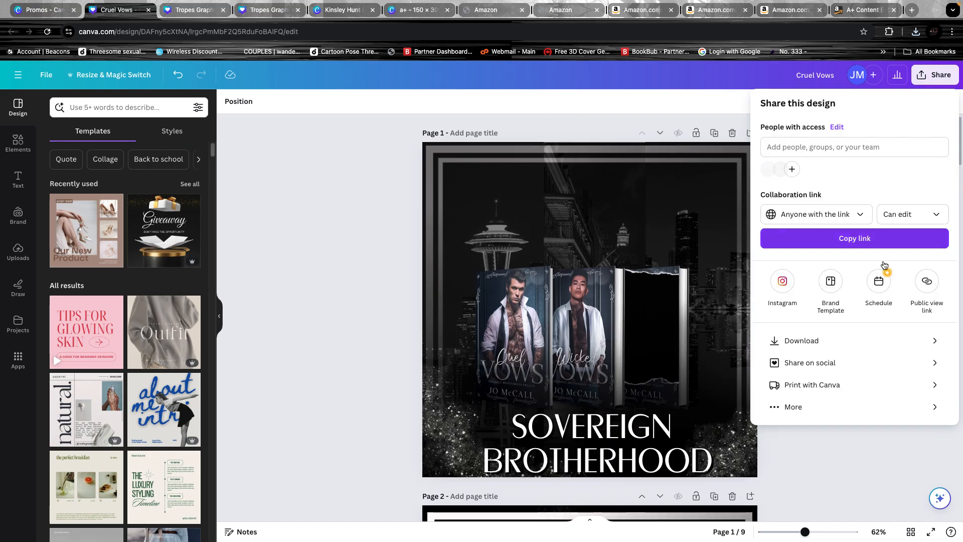
left_click(833, 340)
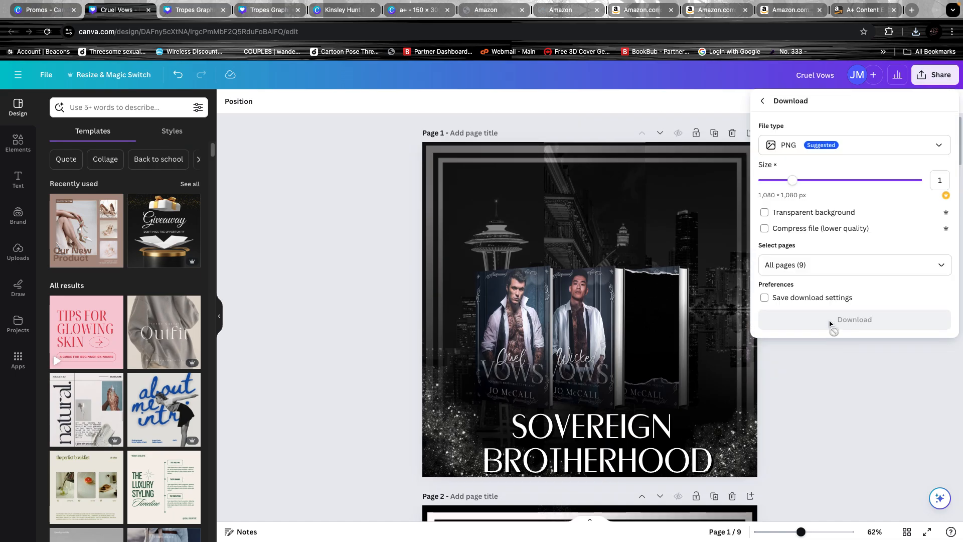
left_click(803, 445)
- Review all nine pages of the Cruel Vows design, comparing the quote graphics, and return to the Sovereign Brotherhood series graphic
scroll(800, 434, "down", 5)
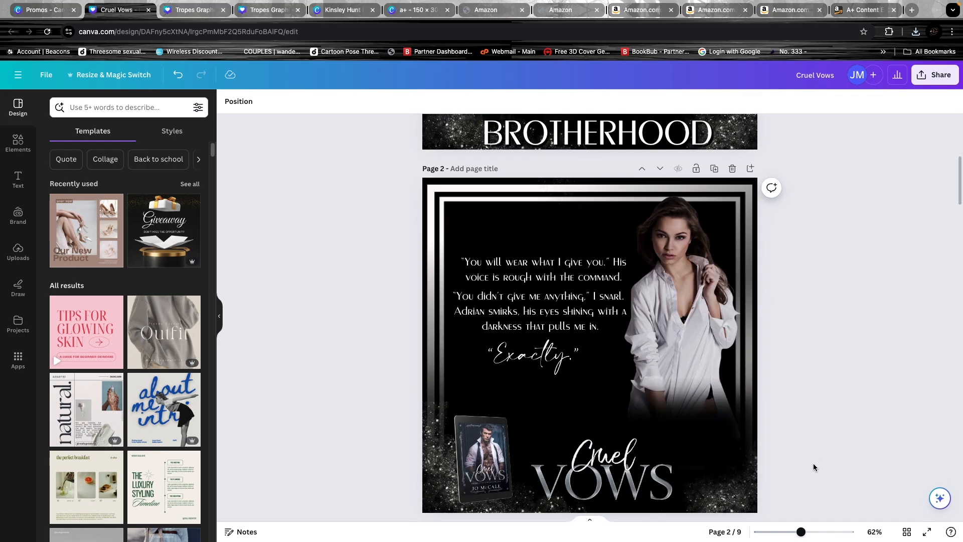
scroll(803, 447, "down", 10)
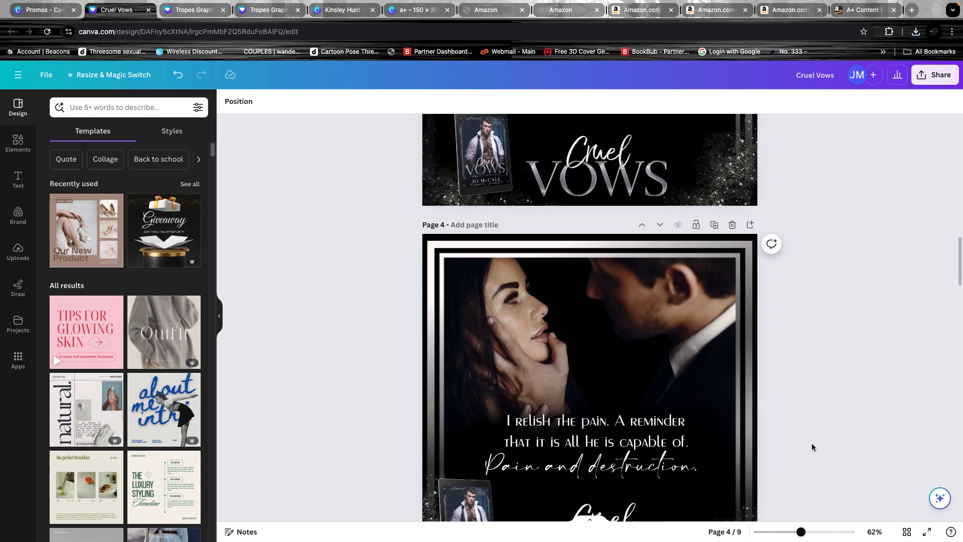
scroll(812, 446, "down", 5)
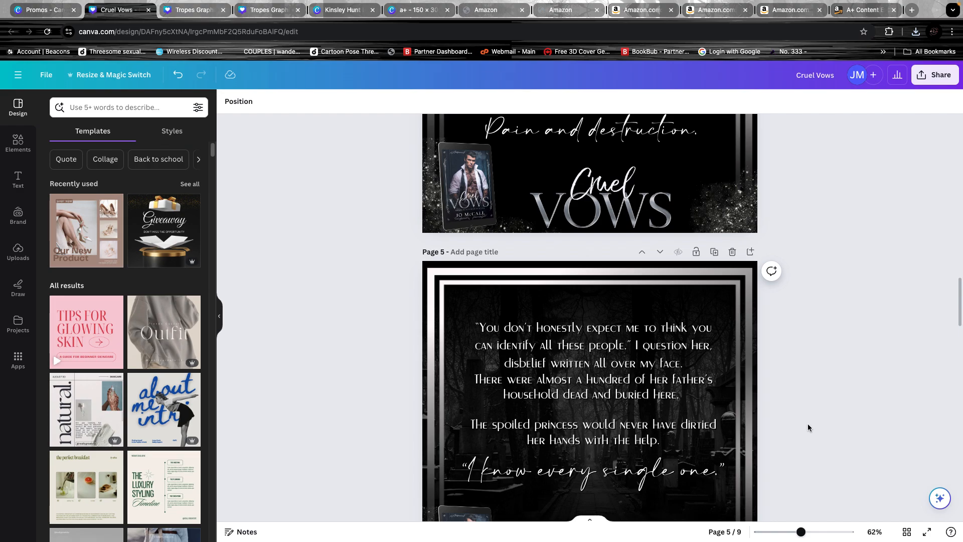
scroll(808, 427, "down", 5)
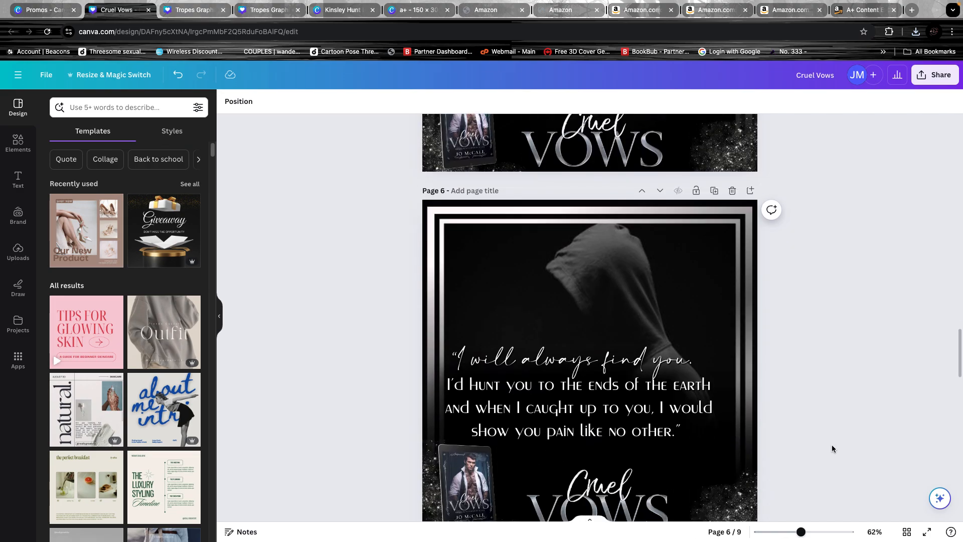
scroll(833, 444, "down", 10)
scroll(834, 434, "up", 3)
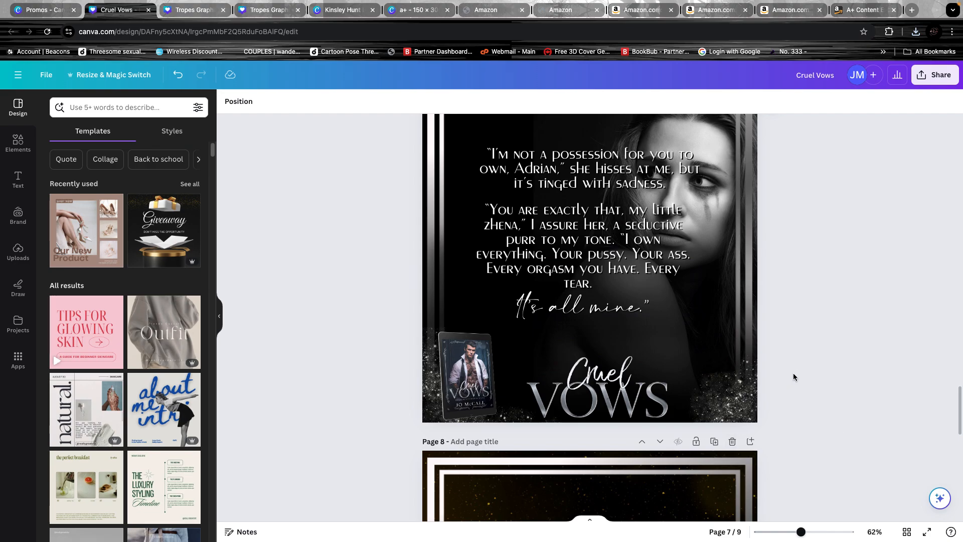
scroll(822, 376, "down", 5)
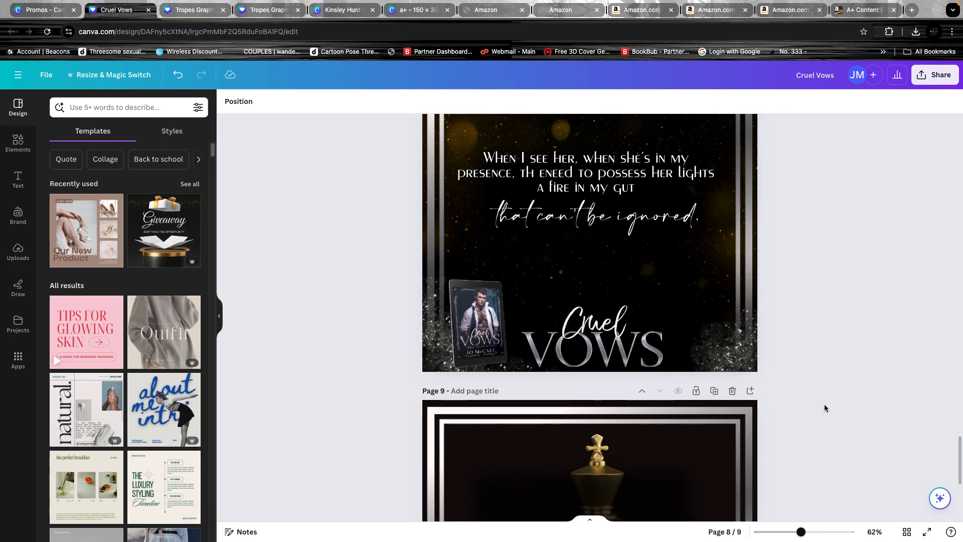
scroll(826, 462, "down", 4)
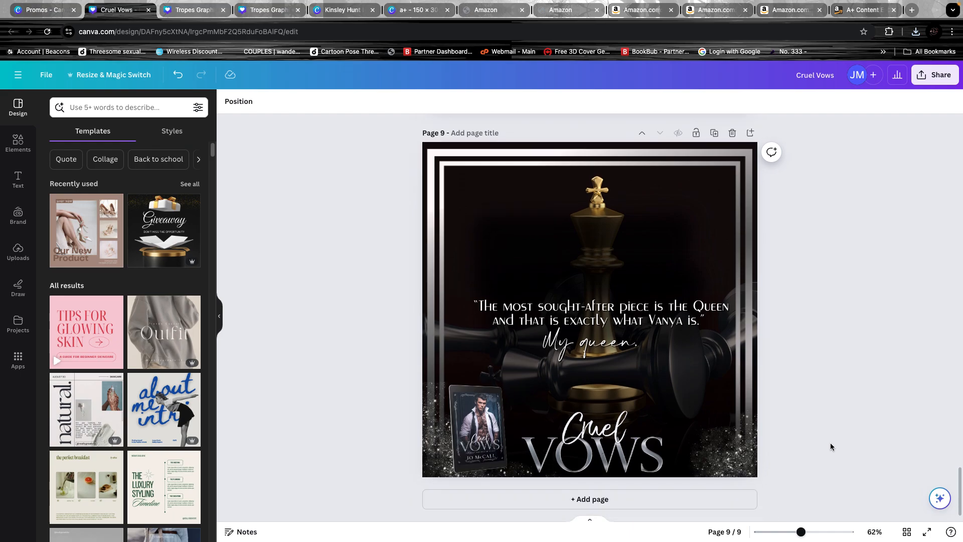
scroll(831, 440, "up", 14)
scroll(832, 437, "up", 15)
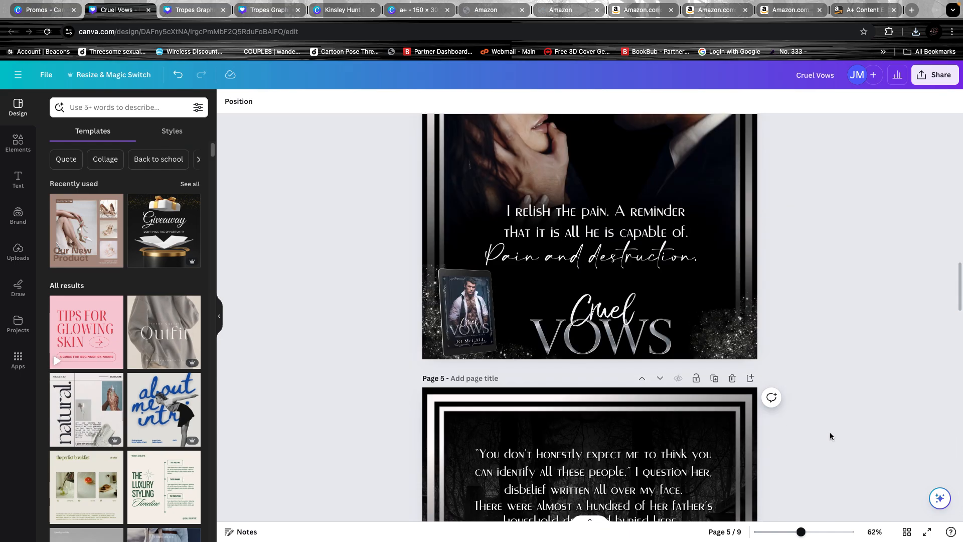
scroll(830, 432, "up", 6)
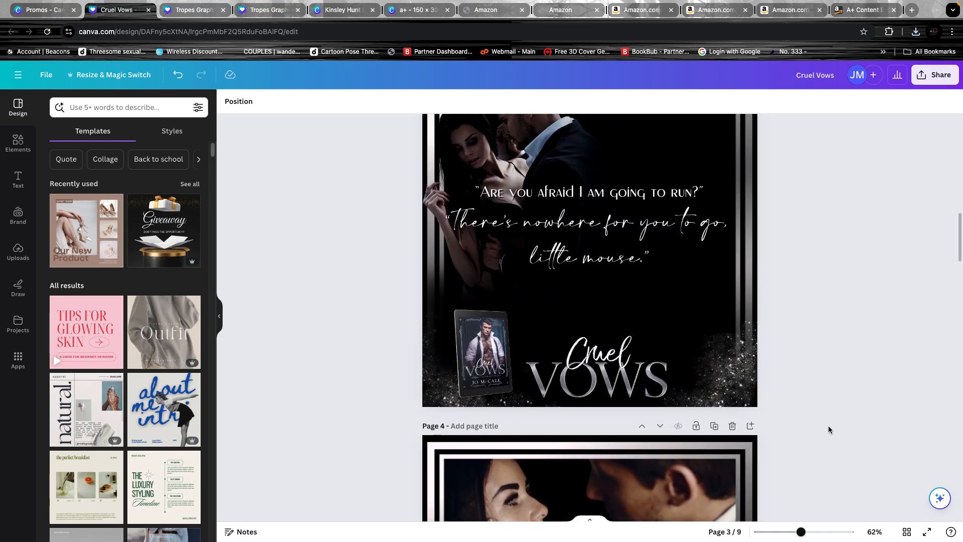
scroll(829, 425, "up", 7)
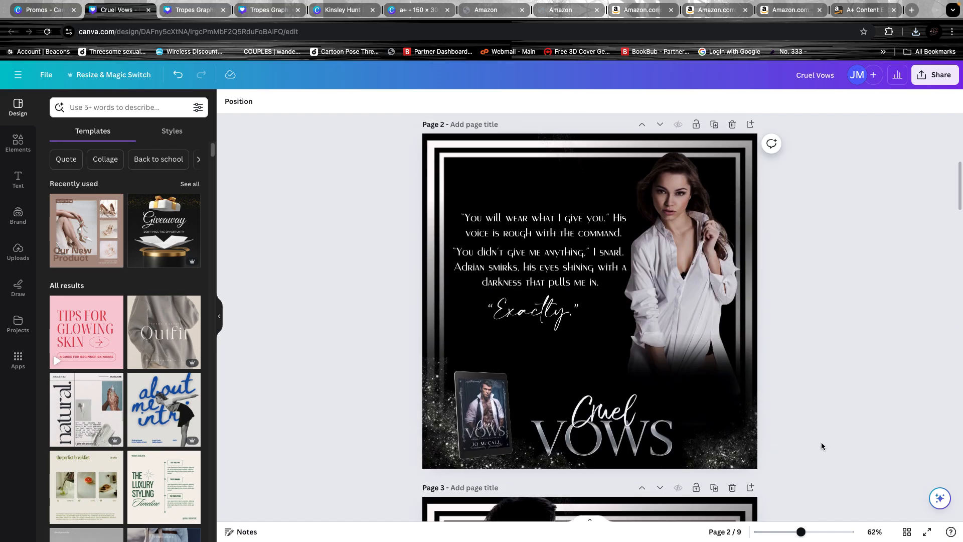
scroll(821, 441, "up", 6)
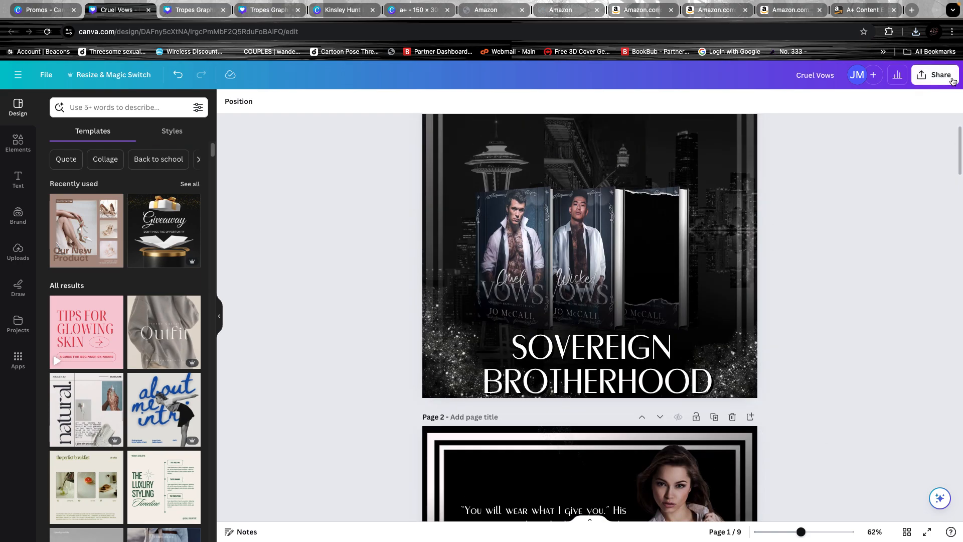
- Download only pages 1 and 2 of the Cruel Vows design as PNG at 1,080 x 1,080 px
left_click(937, 75)
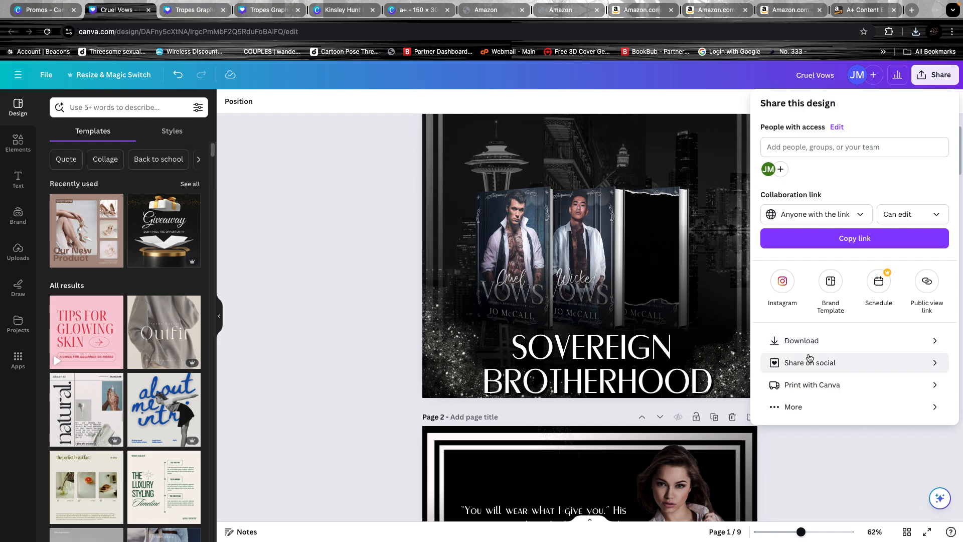
left_click(832, 340)
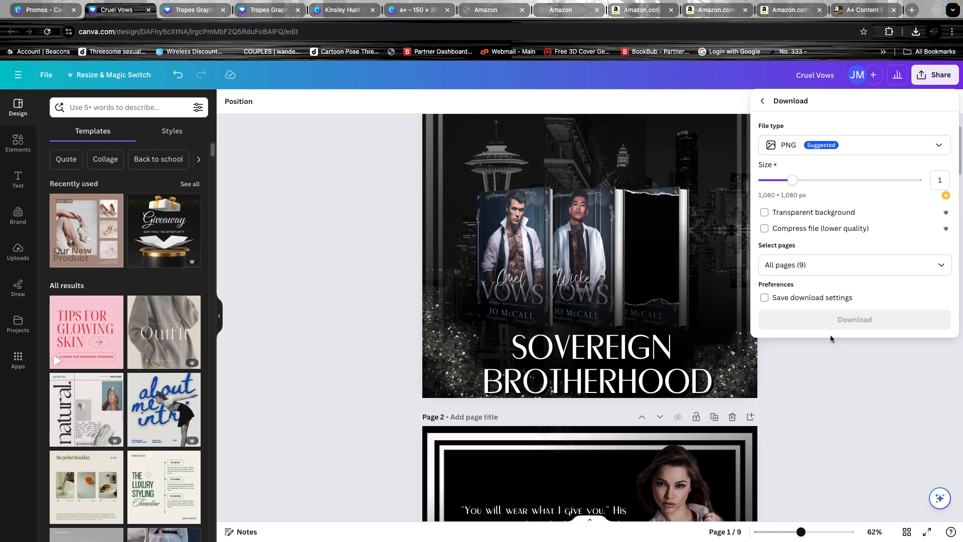
left_click(927, 265)
left_click(848, 293)
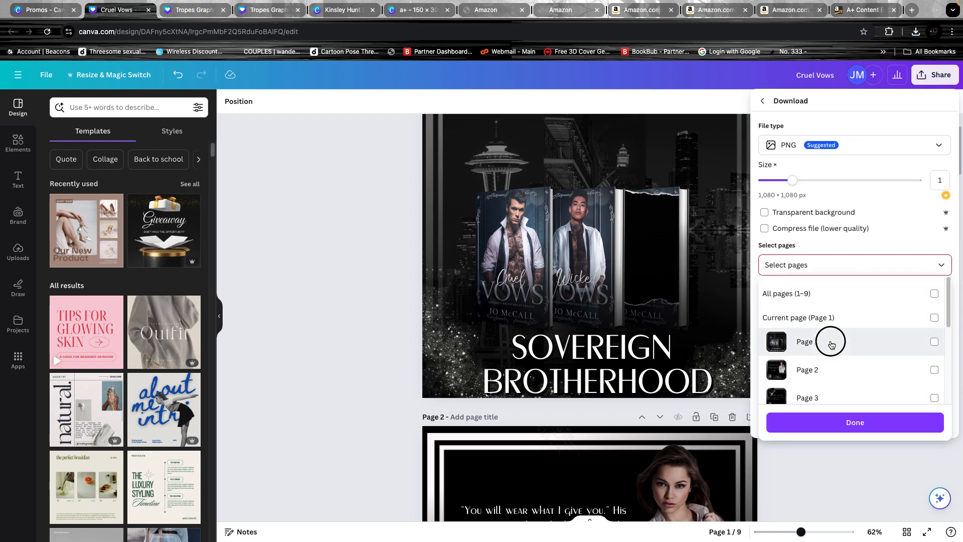
left_click(829, 340)
left_click(817, 370)
left_click(829, 422)
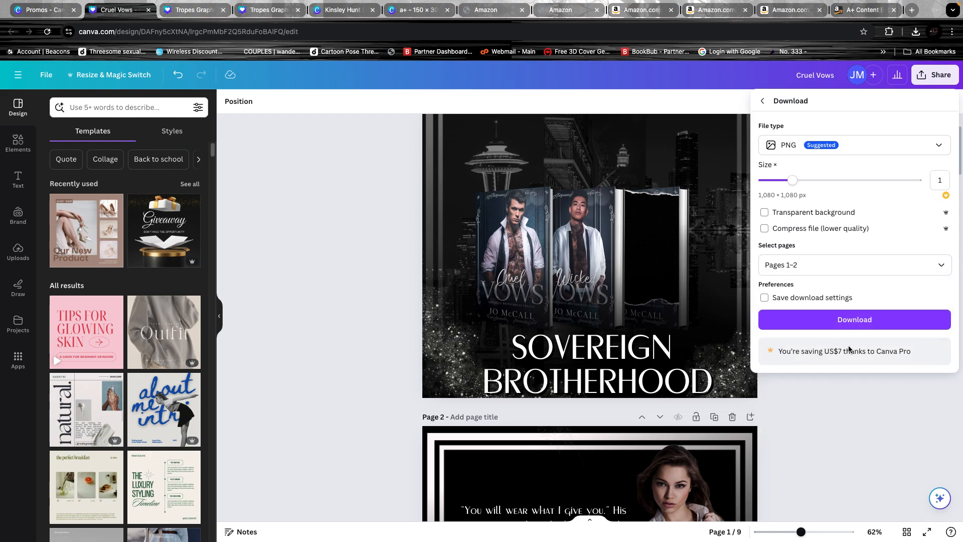
left_click(863, 320)
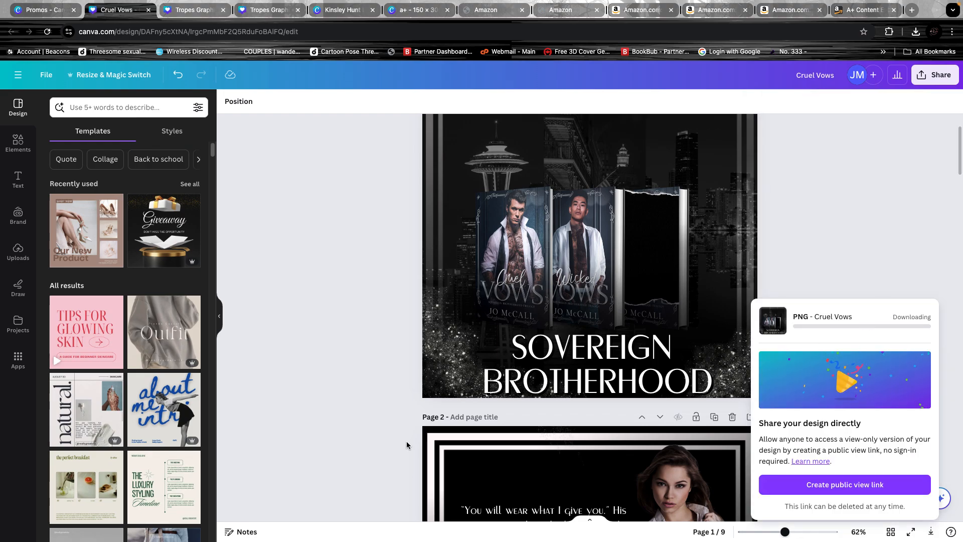
left_click(847, 166)
- Check the browser's recent downloads and download pages 1 and 2 of the Cruel Vows design as PNG once more
scroll(527, 251, "up", 2)
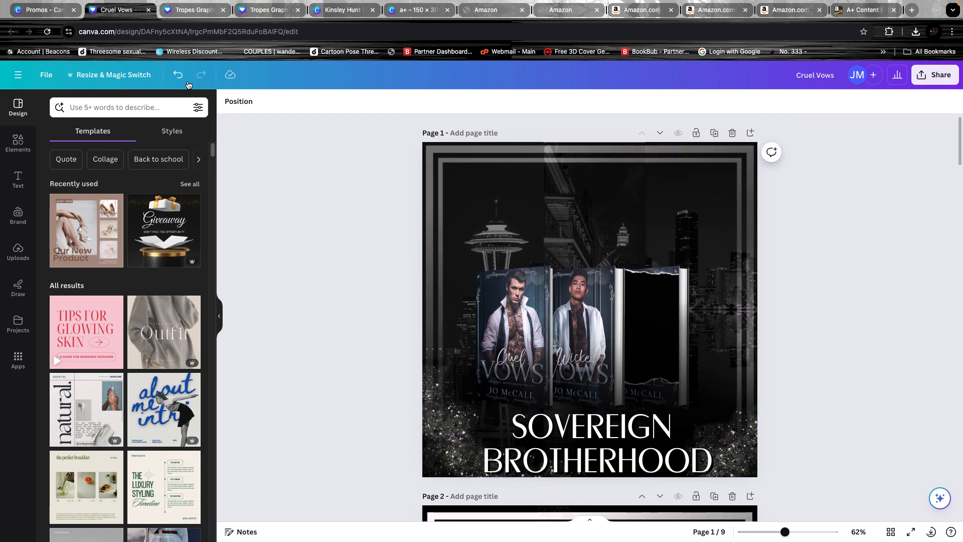
left_click(915, 32)
left_click(945, 151)
left_click(934, 81)
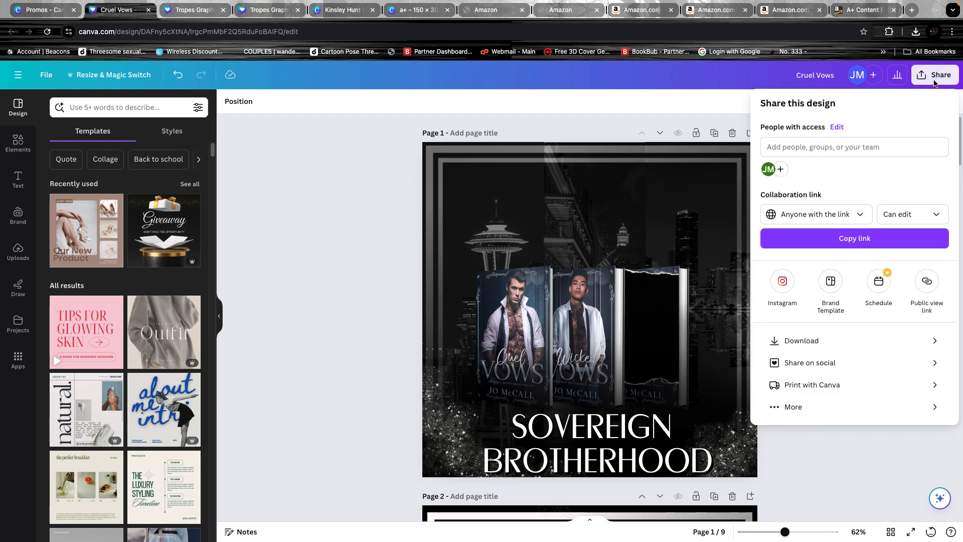
left_click(808, 340)
left_click(931, 265)
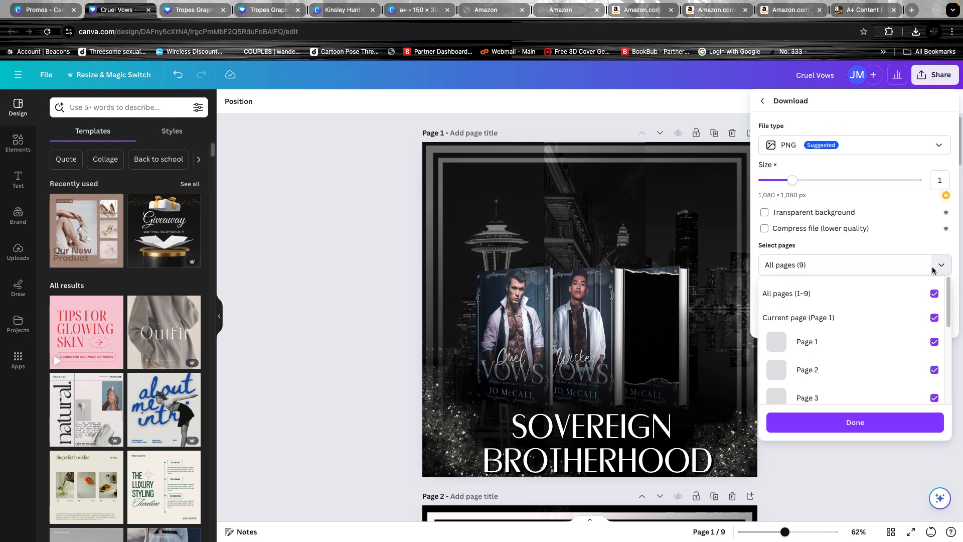
left_click(848, 318)
left_click(834, 370)
left_click(853, 423)
left_click(869, 325)
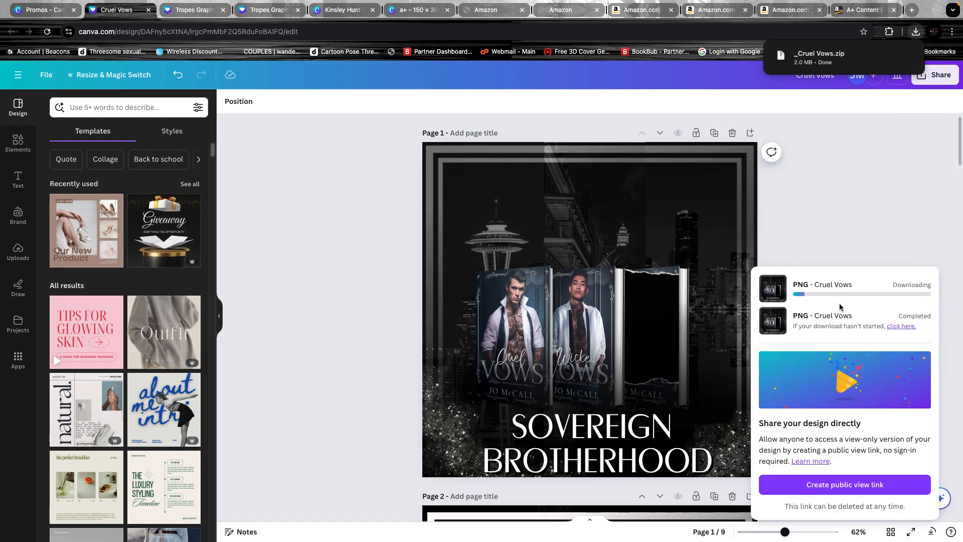
- Extract the downloaded _Cruel Vows.zip into the Downloads folder and return to the browser
left_click(916, 32)
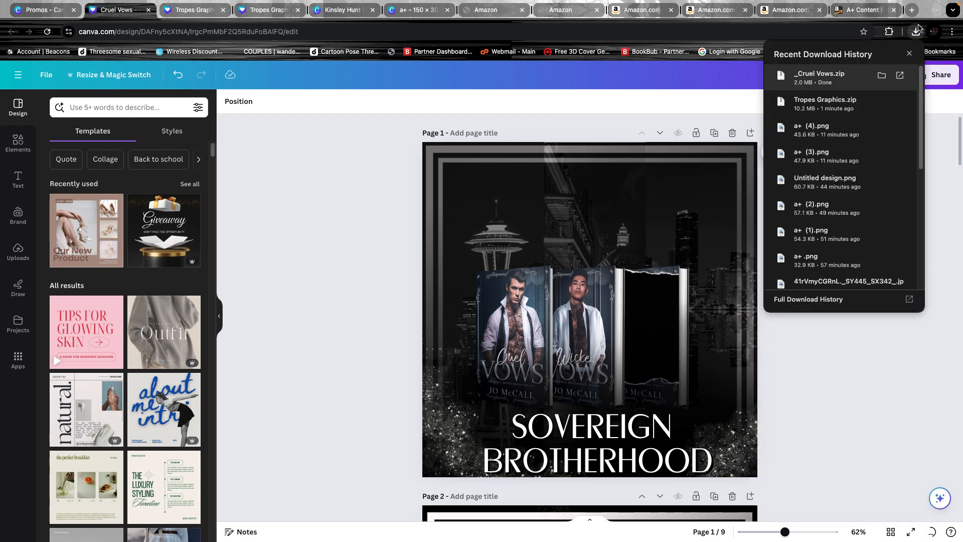
left_click(848, 76)
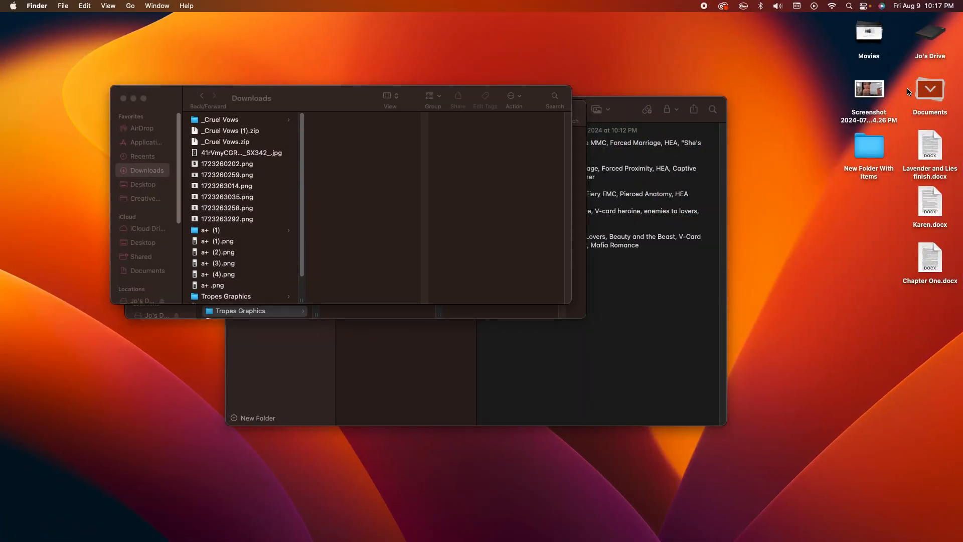
key("ctrl+Right")
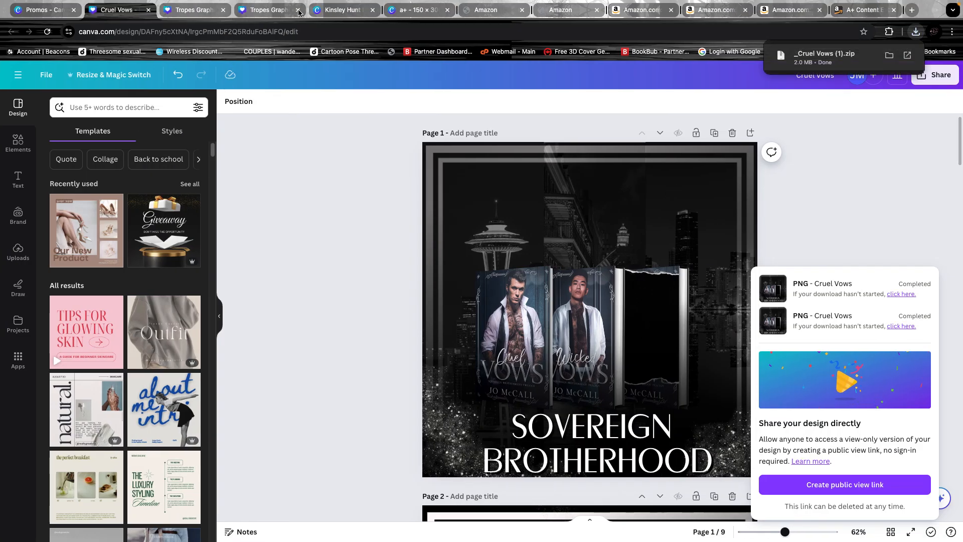
- Switch to the KDP A+ Content editor, clear the Tainted Crown graphic from the middle image's edit dialog, and open the asset library
left_click(490, 10)
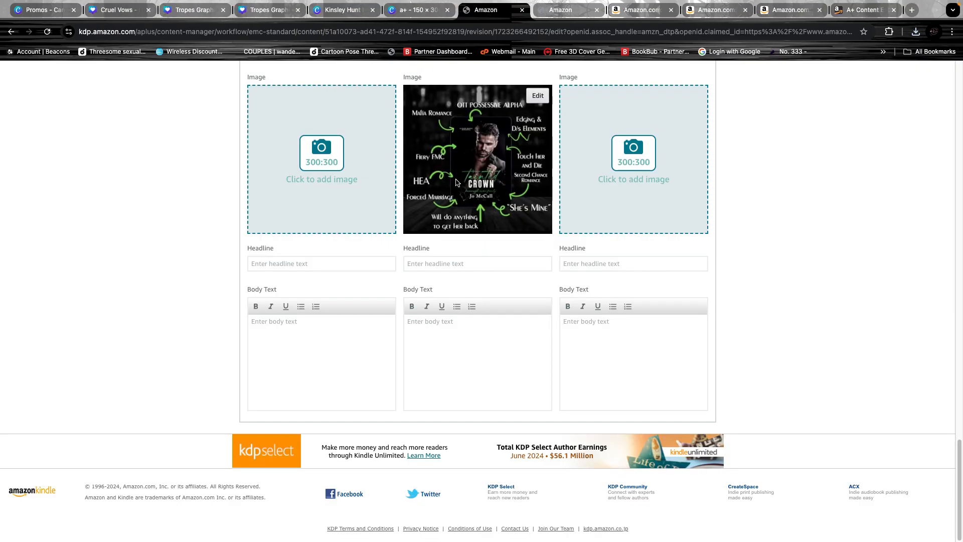
left_click(494, 153)
left_click(535, 99)
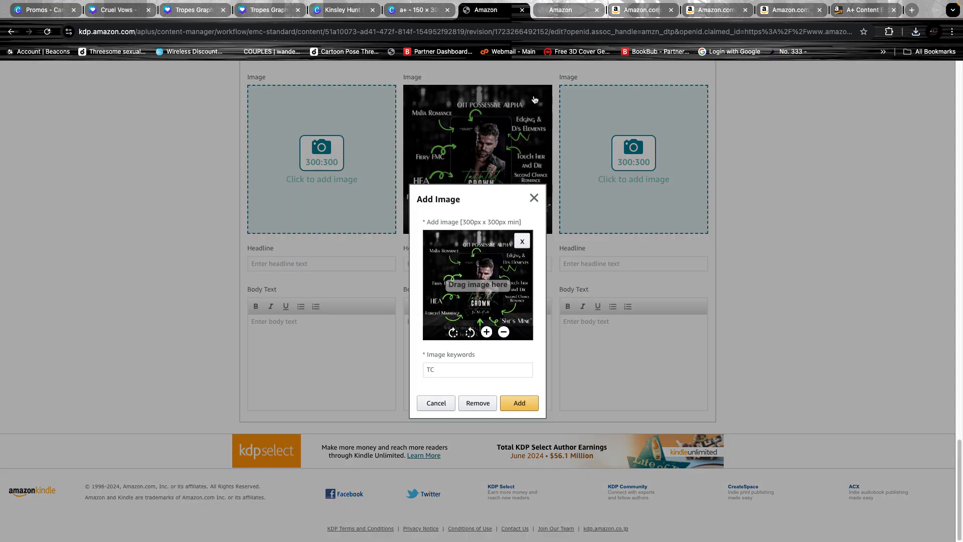
left_click(522, 241)
left_click(496, 272)
mouse_move(157, 231)
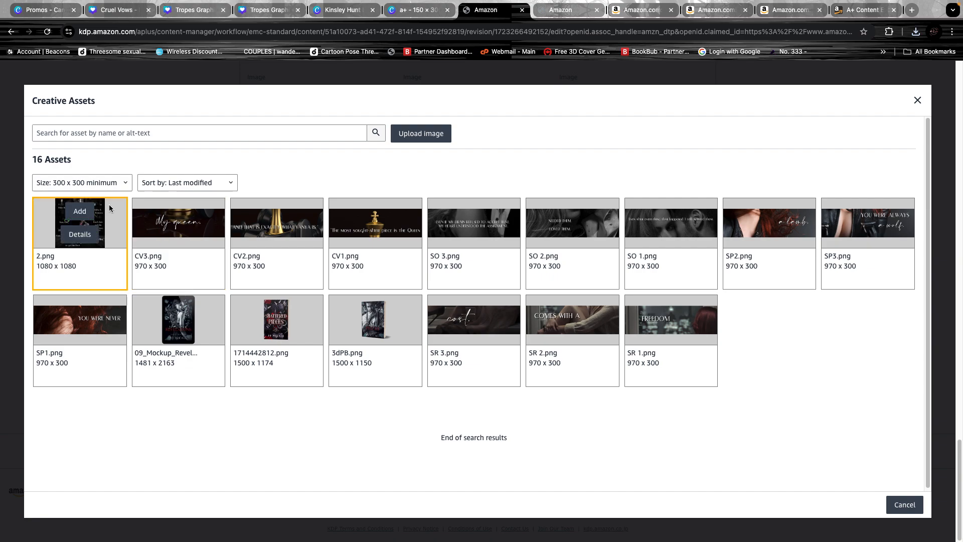
- Upload 2.png from the _Cruel Vows folder in Downloads to the Creative Assets with the alt text "cv"
left_click(403, 139)
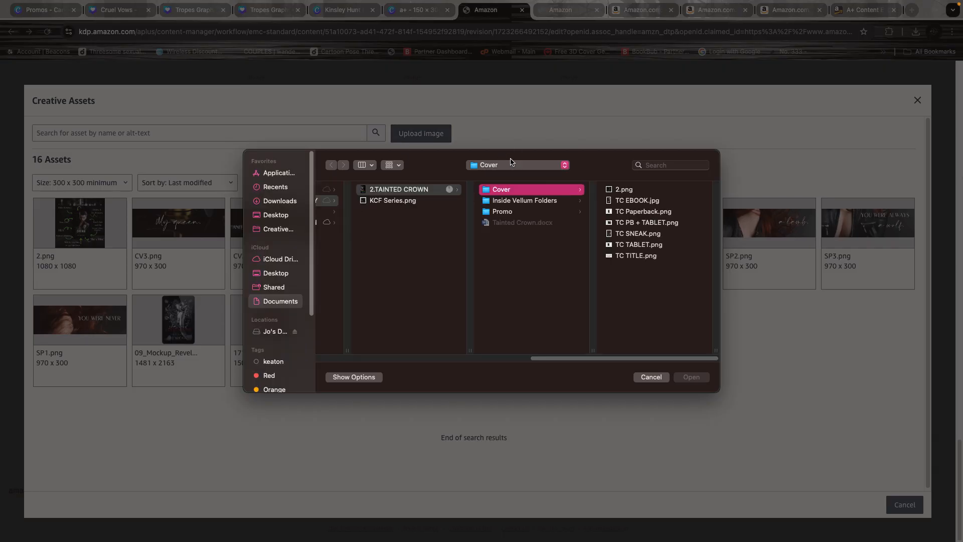
left_click(512, 162)
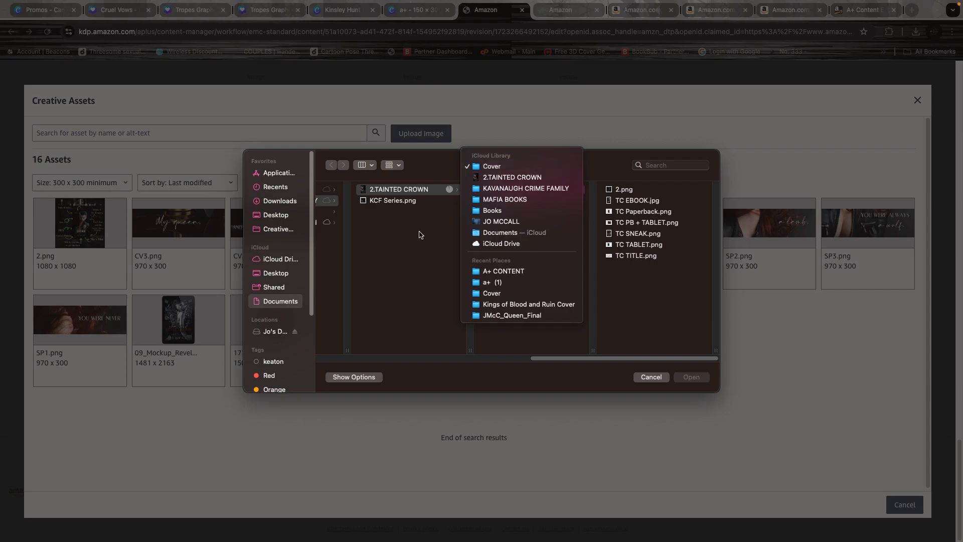
left_click(349, 252)
left_click(290, 207)
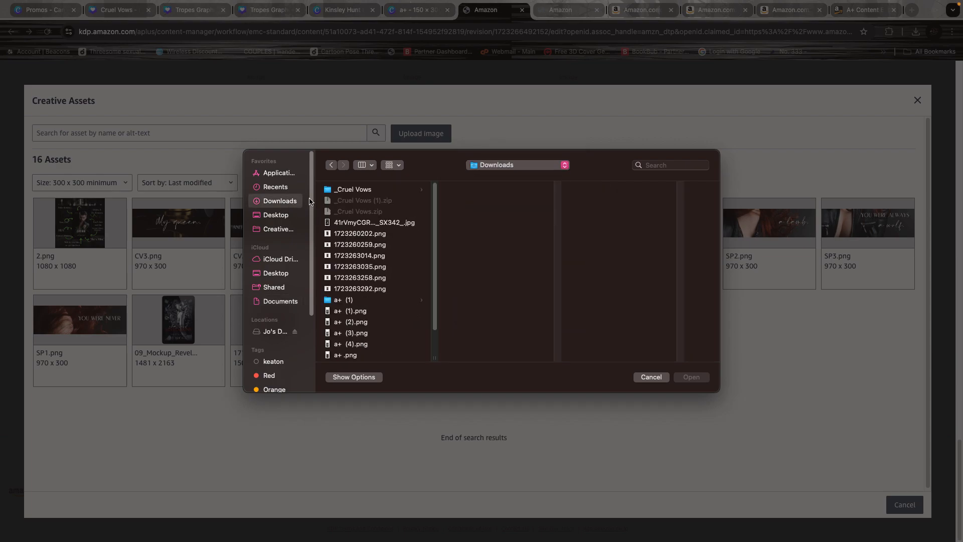
left_click(361, 190)
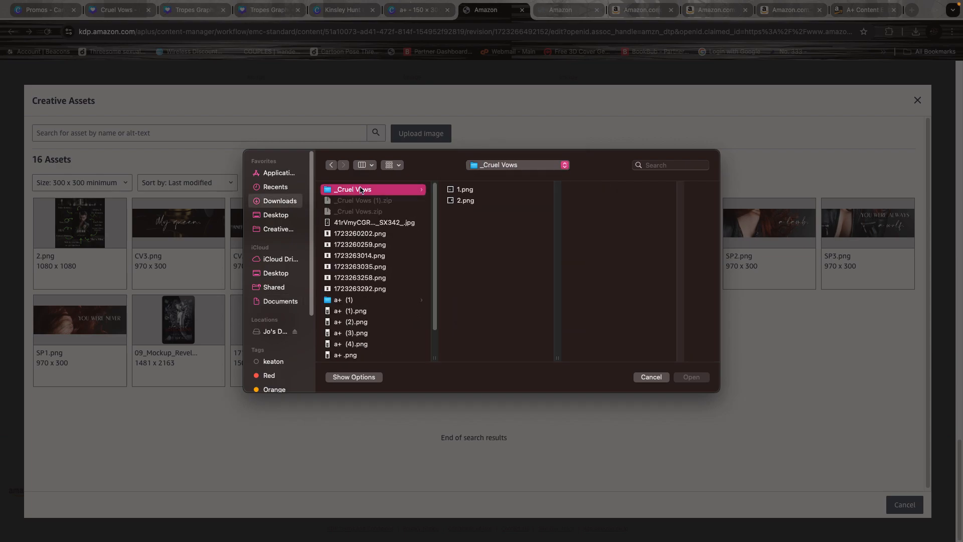
left_click(452, 201)
left_click(685, 376)
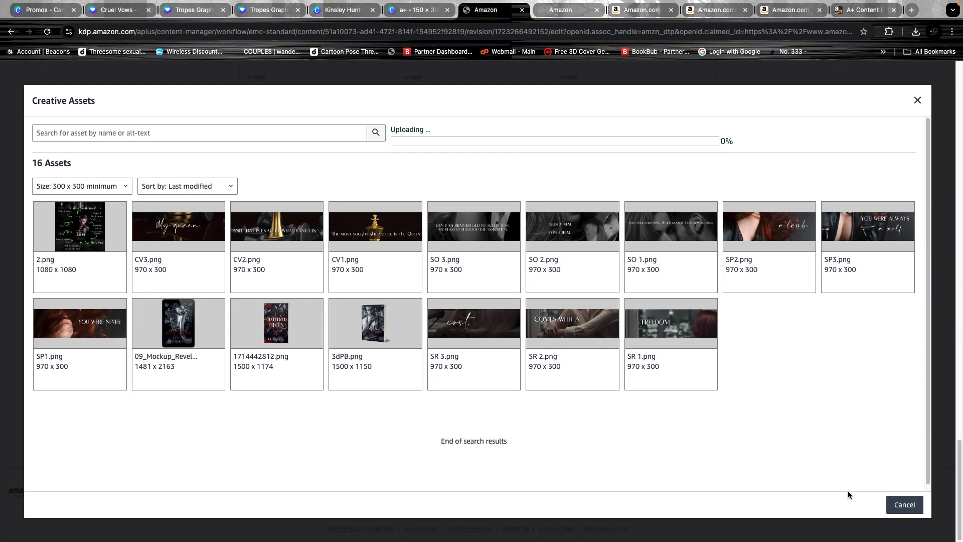
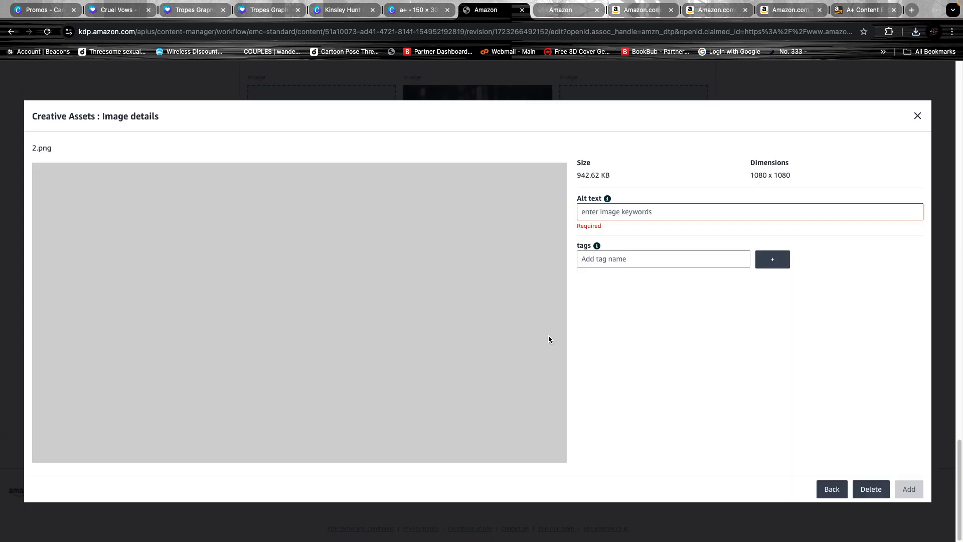
type("cv")
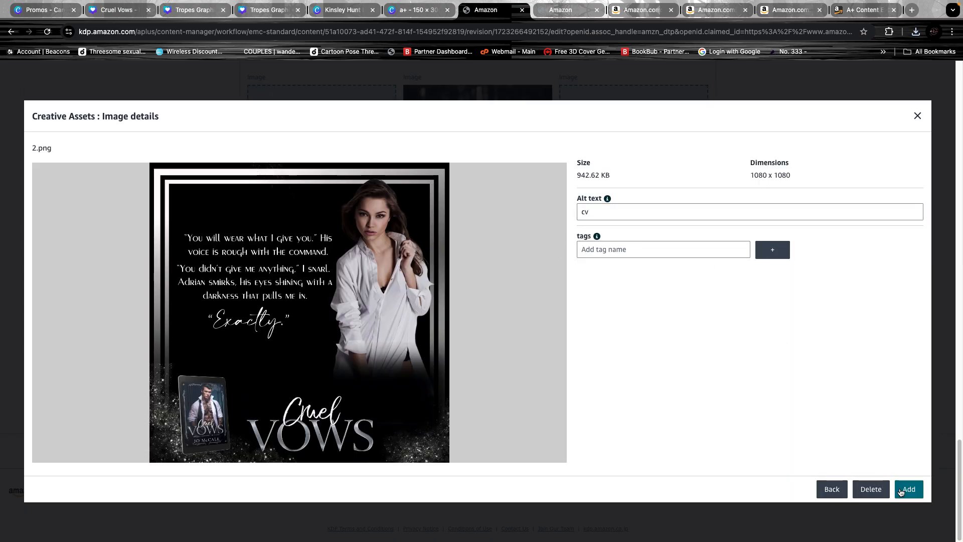
left_click(909, 489)
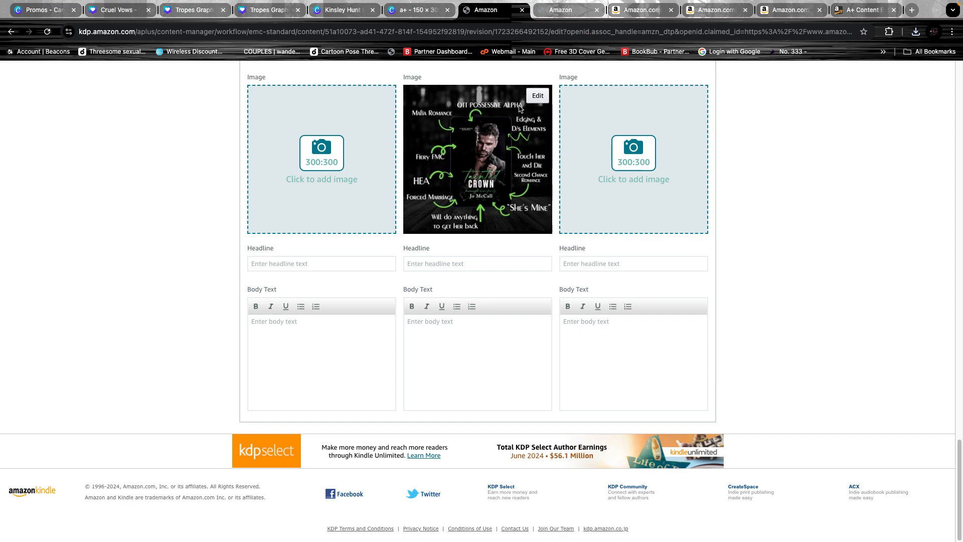
- Replace the Tainted Crown graphic in the middle image slot with the Cruel Vows quote graphic 2.png from the asset library
left_click(537, 96)
left_click(522, 241)
left_click(496, 269)
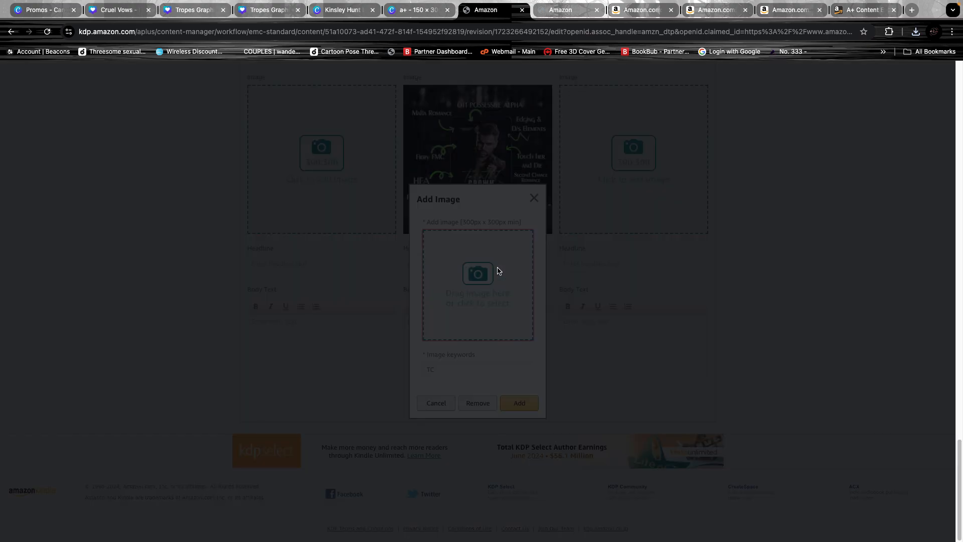
mouse_move(104, 225)
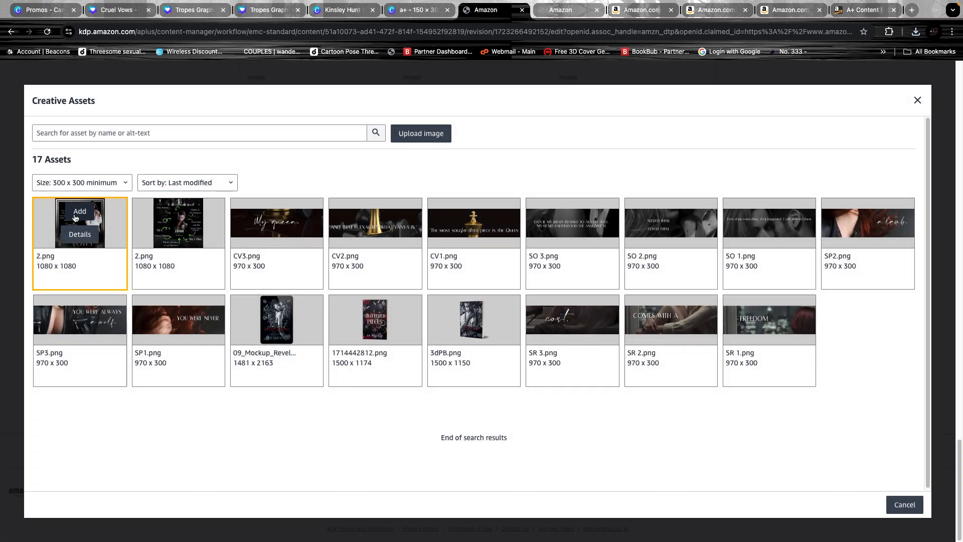
left_click(80, 211)
left_click(505, 401)
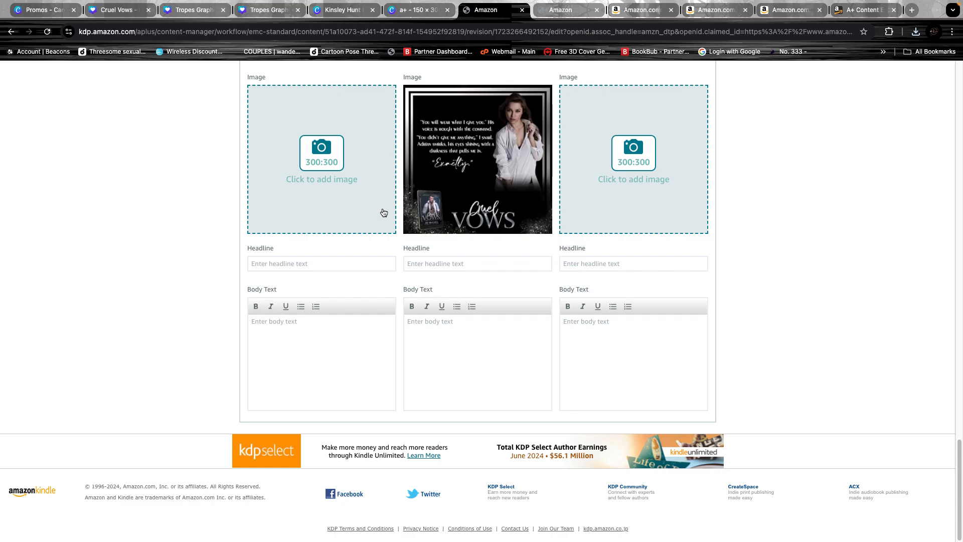
- Upload 1.png from the _Cruel Vows folder with alt text "CV" and add it to the module's first image slot
left_click(340, 162)
left_click(475, 270)
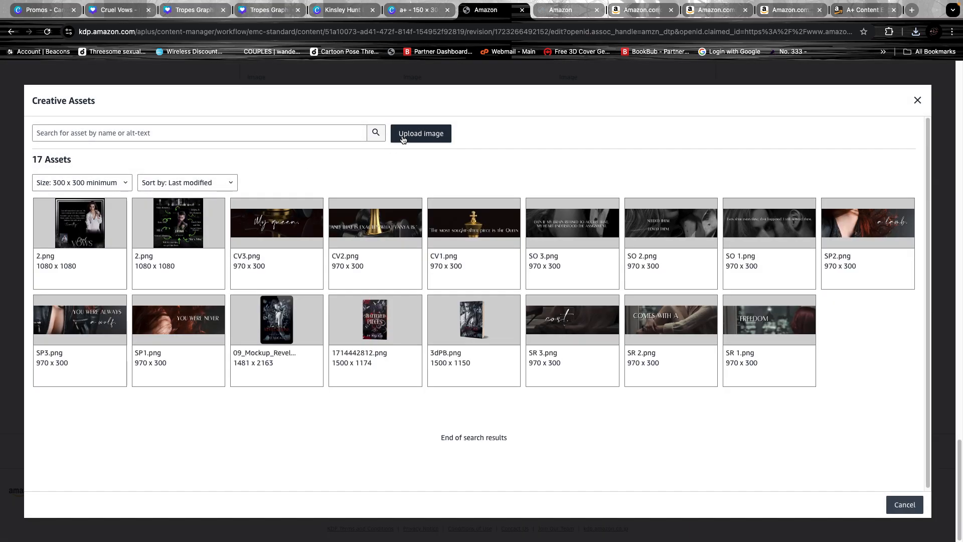
left_click(430, 137)
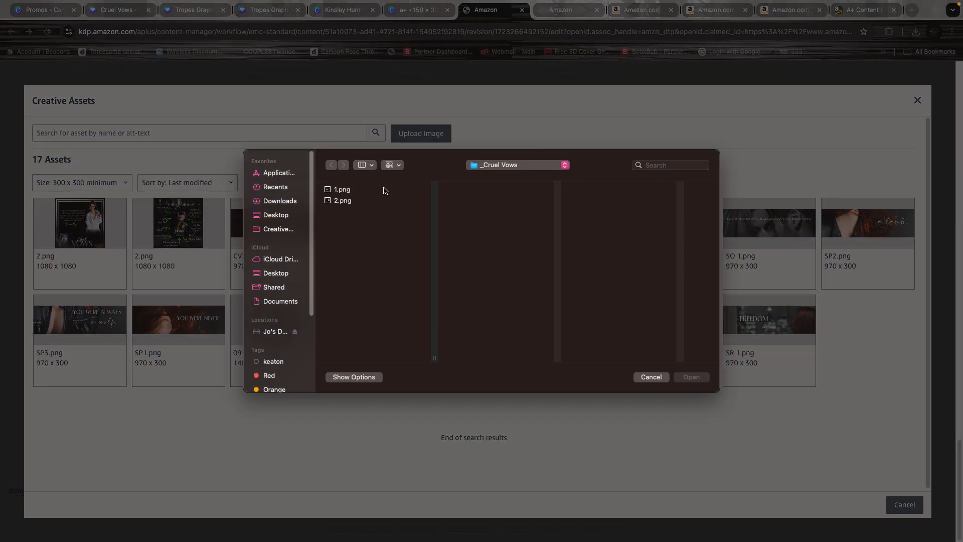
left_click(401, 190)
left_click(697, 376)
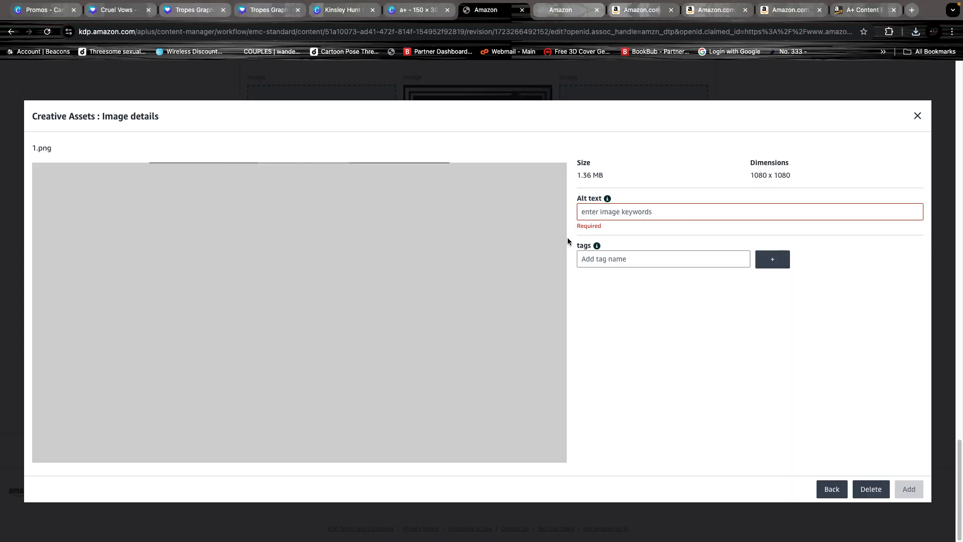
left_click(631, 217)
type("CV")
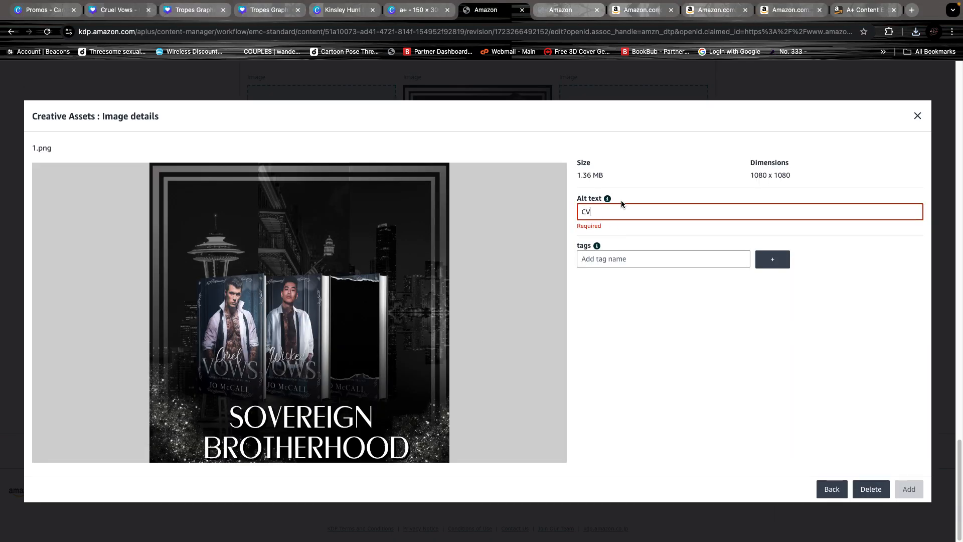
left_click(909, 490)
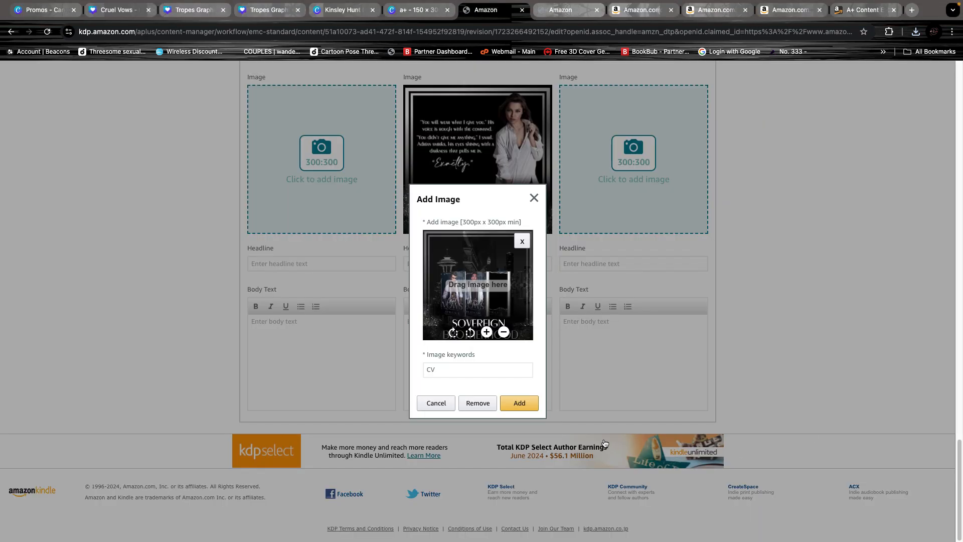
left_click(517, 403)
- For the third image slot, upload the Cruel Vows tropes graphic 4.png from the Tropes Graphics folder in Downloads
left_click(592, 225)
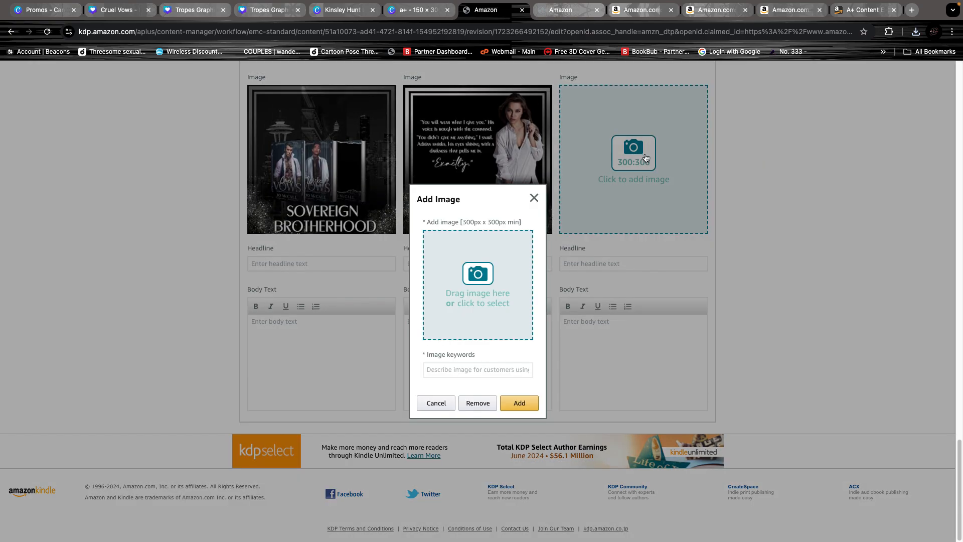
left_click(517, 281)
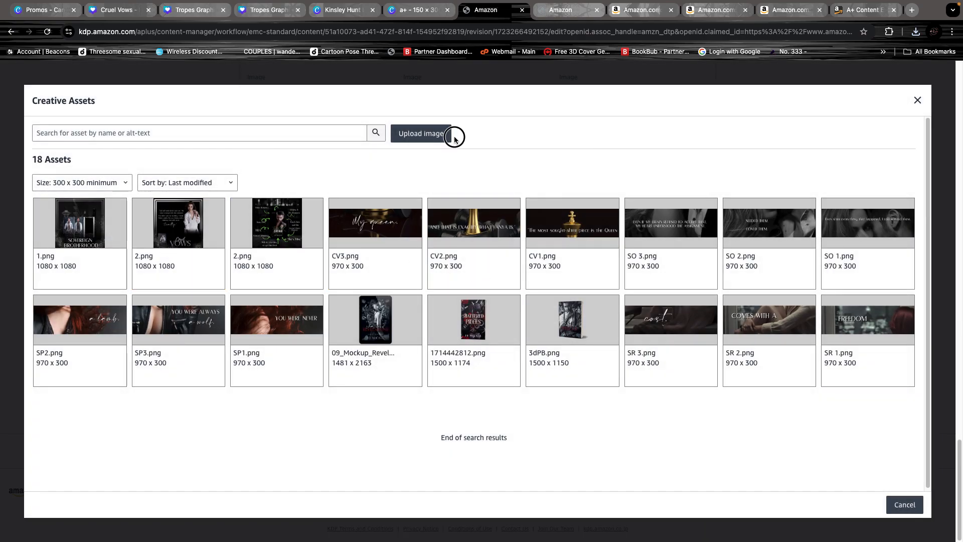
left_click(438, 138)
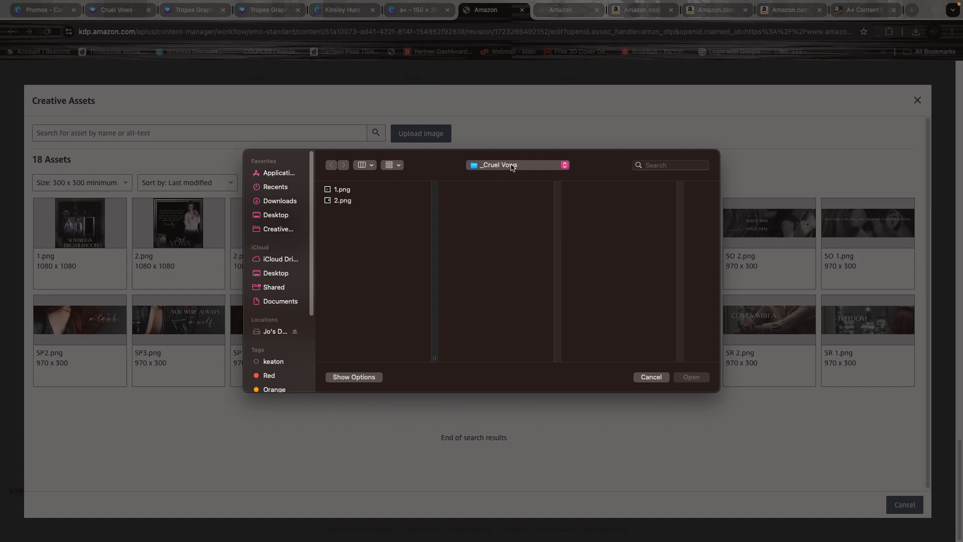
left_click(296, 203)
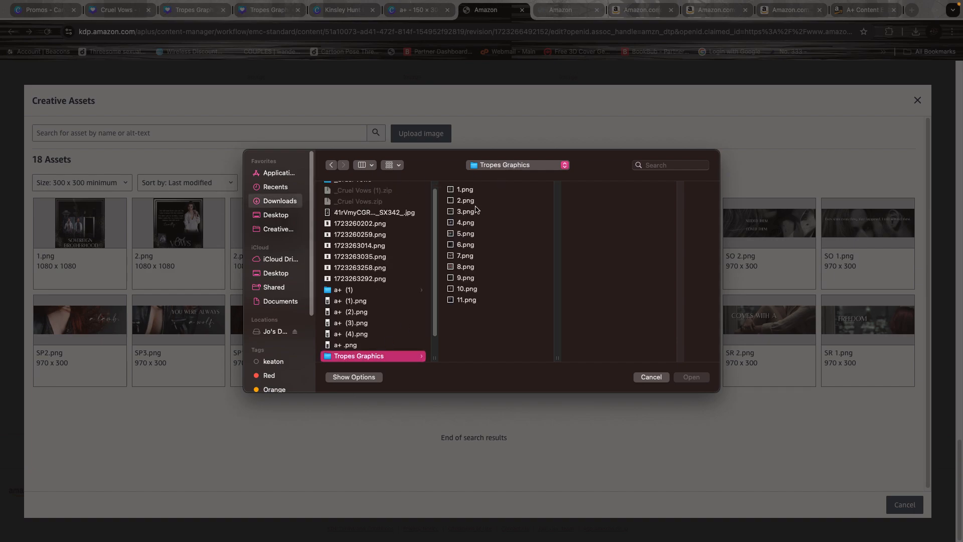
left_click(474, 190)
left_click(483, 200)
left_click(483, 212)
left_click(483, 222)
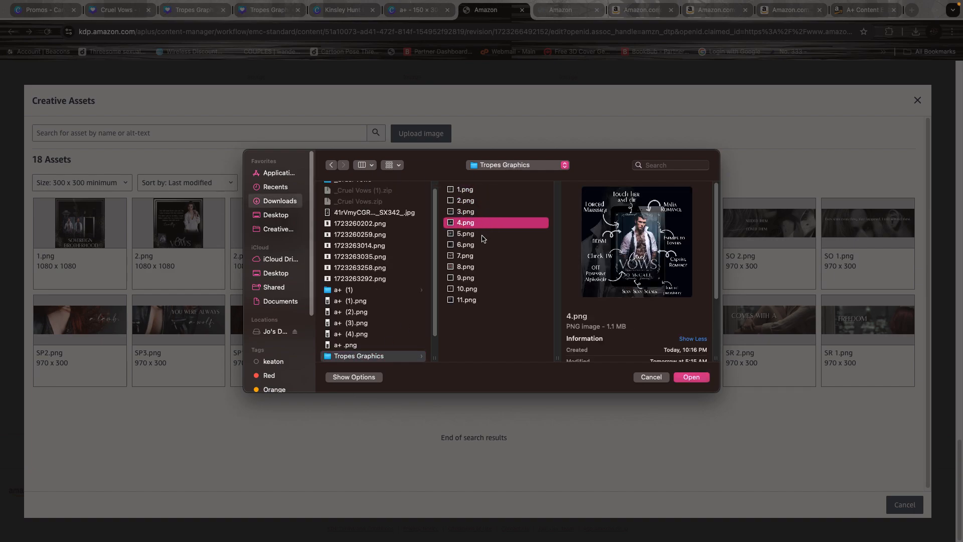
left_click(483, 236)
left_click(483, 224)
left_click(691, 376)
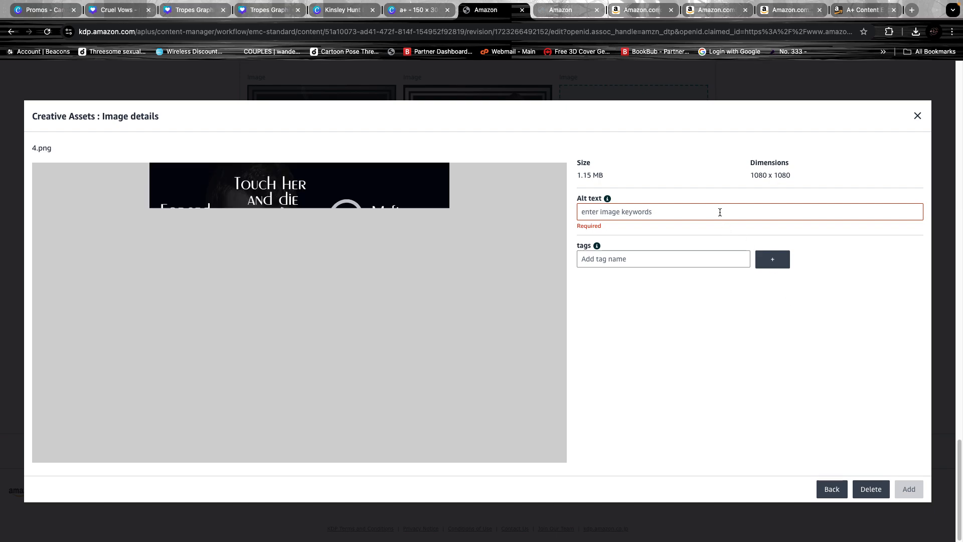
- Give 4.png the alt text "cv" and add it to the third image slot
left_click(720, 212)
type("cv")
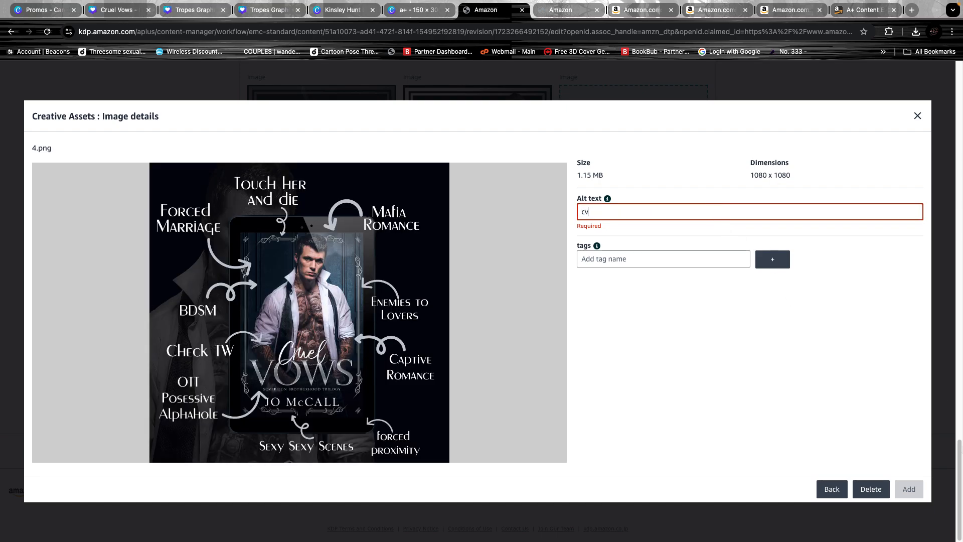
left_click(906, 494)
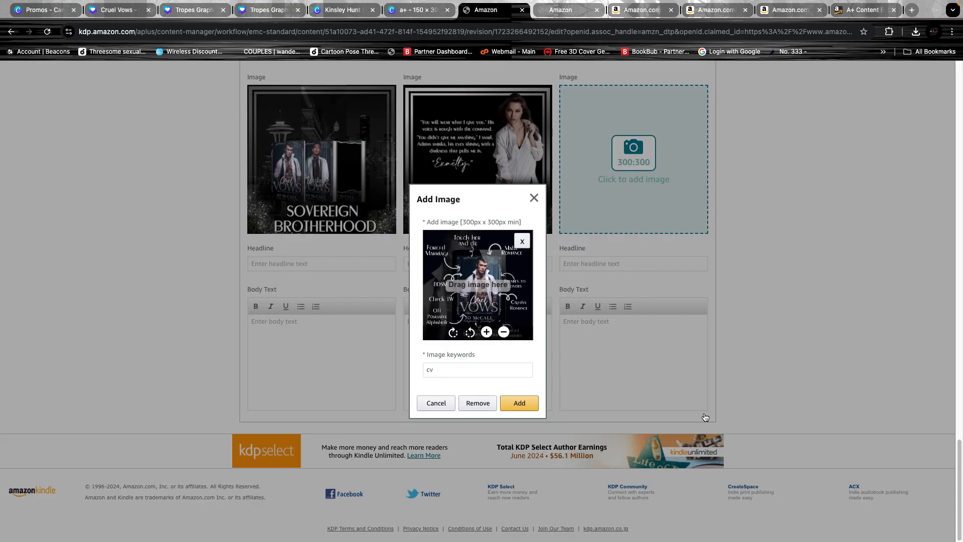
left_click(534, 407)
- Review the Cruel Vows A+ modules from the three-image module up to the comparison chart
scroll(753, 369, "up", 2)
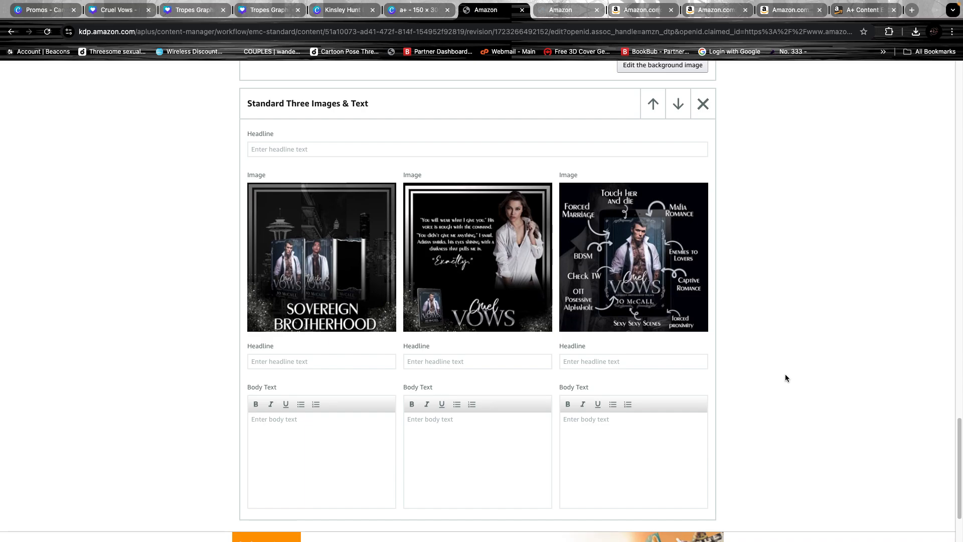
scroll(788, 367, "down", 2)
scroll(799, 411, "up", 15)
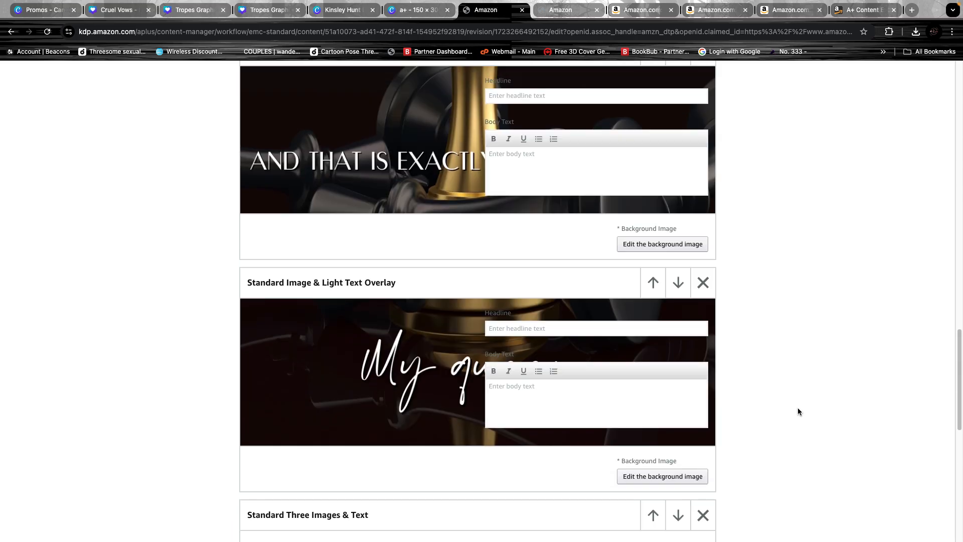
scroll(790, 379, "up", 20)
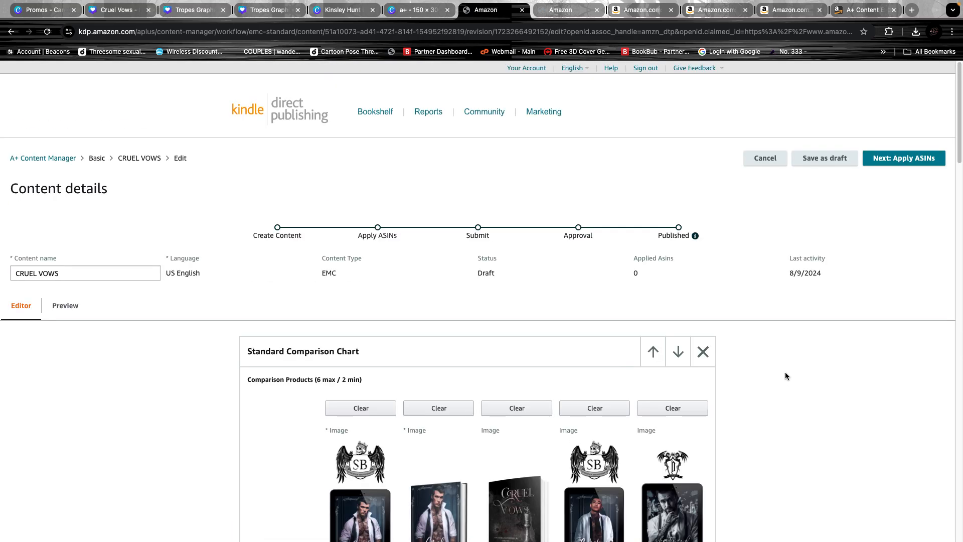
scroll(778, 386, "down", 18)
scroll(770, 397, "down", 10)
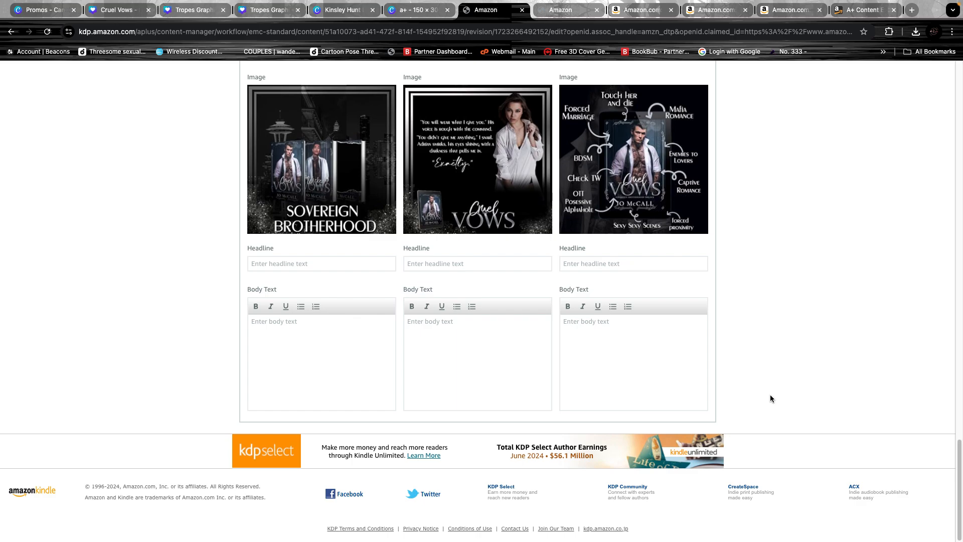
scroll(765, 394, "up", 20)
scroll(762, 371, "up", 5)
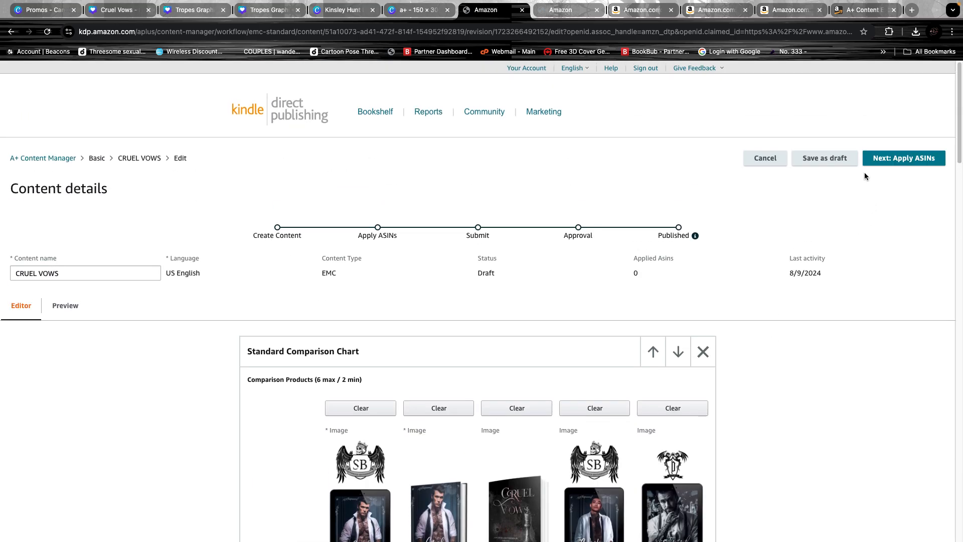
- Save the Cruel Vows A+ content as a draft and check its comparison chart and text overlay modules
left_click(832, 161)
scroll(847, 392, "down", 19)
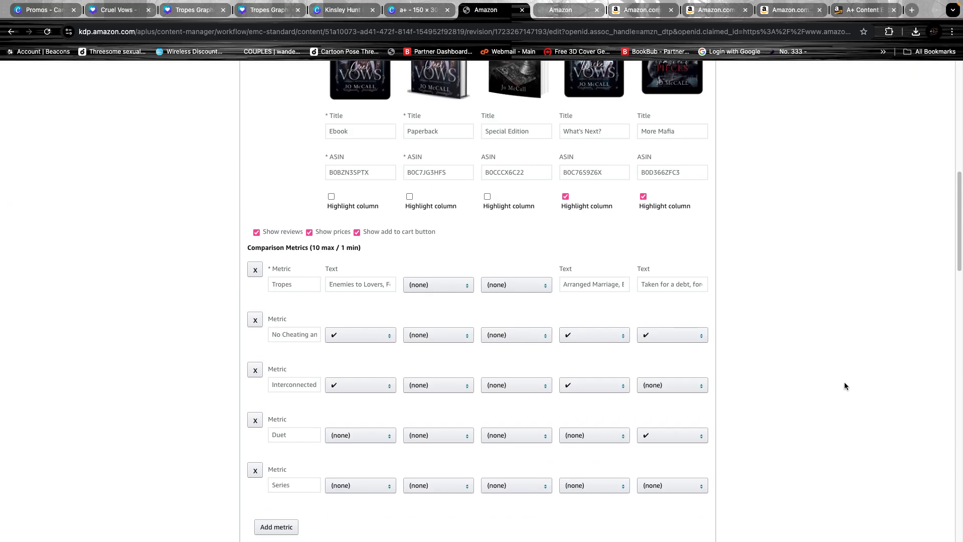
scroll(836, 374, "up", 7)
scroll(832, 359, "down", 13)
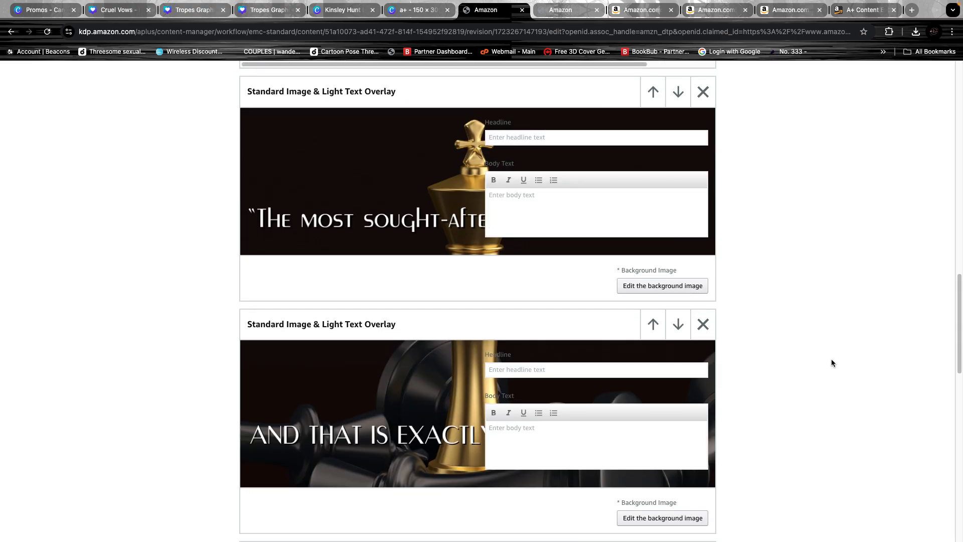
scroll(853, 250, "up", 10)
scroll(888, 107, "up", 10)
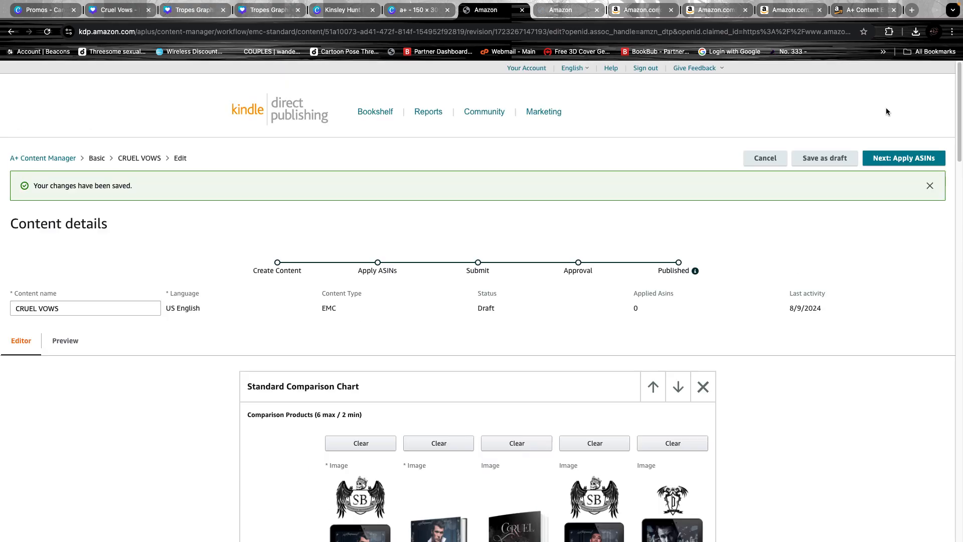
- Proceed to the Apply ASINs stage for Cruel Vows and switch to its Amazon product page, showing the Kindle edition
left_click(904, 157)
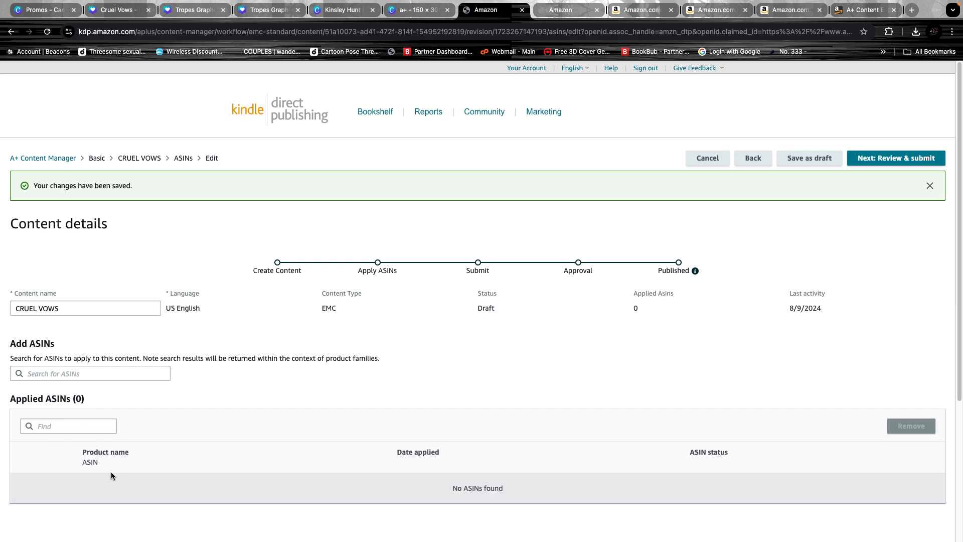
left_click(557, 11)
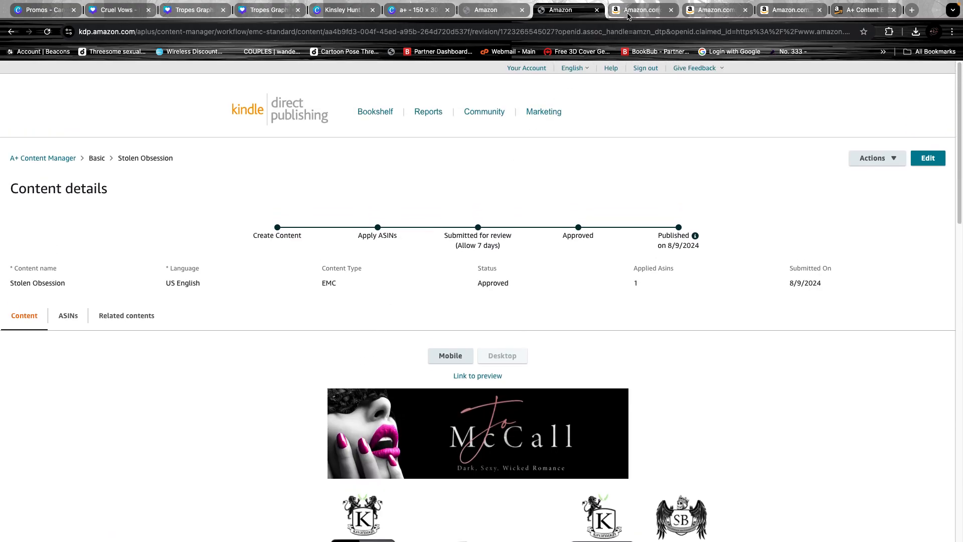
left_click(628, 12)
scroll(585, 182, "up", 5)
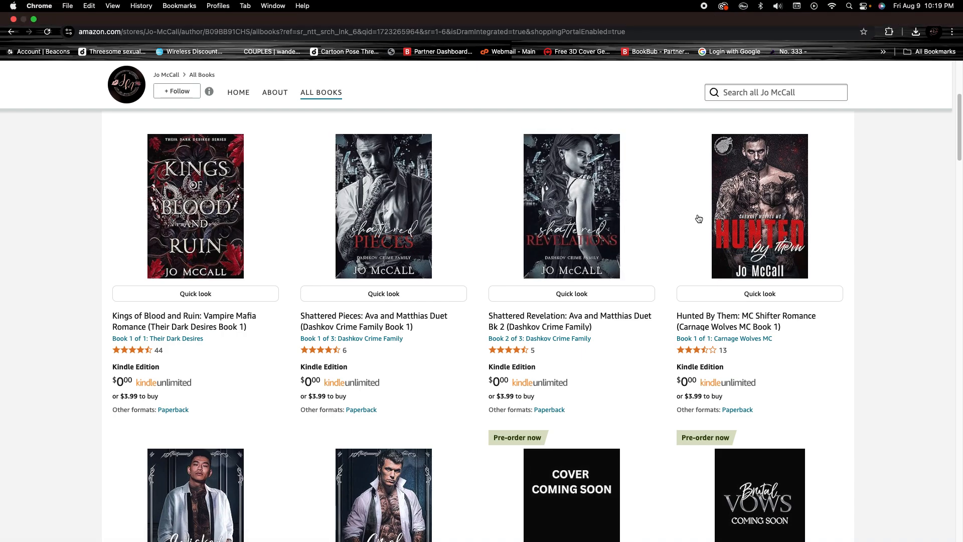
left_click(716, 10)
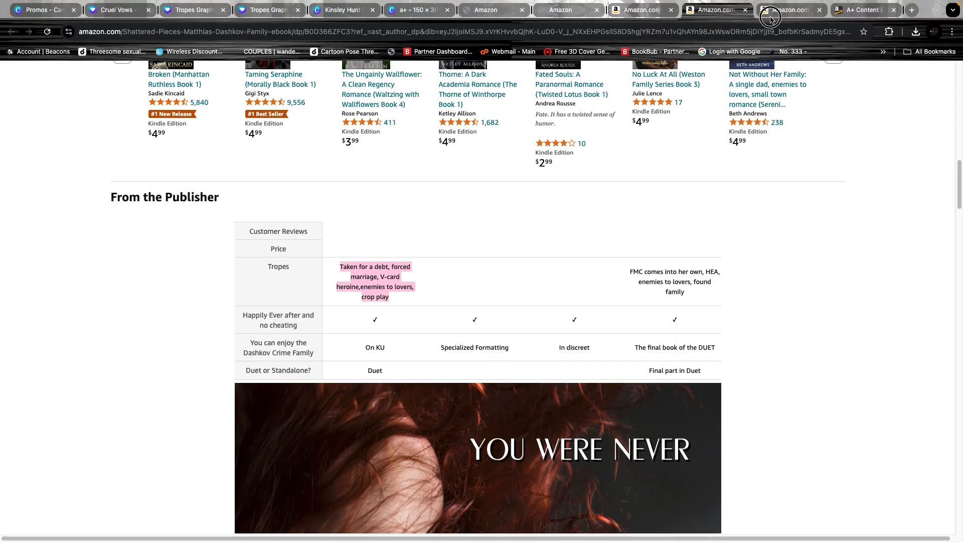
left_click(746, 10)
scroll(617, 278, "up", 15)
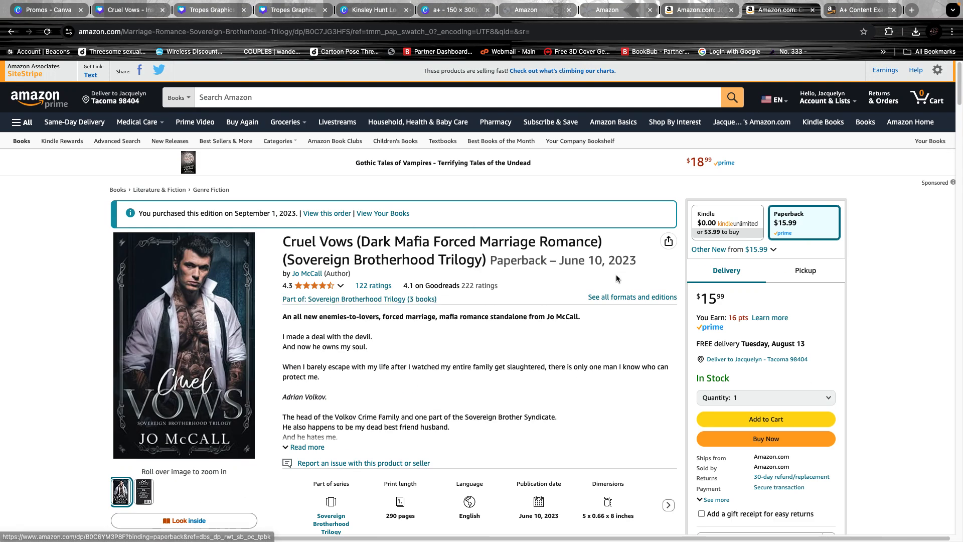
scroll(616, 279, "down", 8)
scroll(336, 279, "up", 8)
left_click(732, 226)
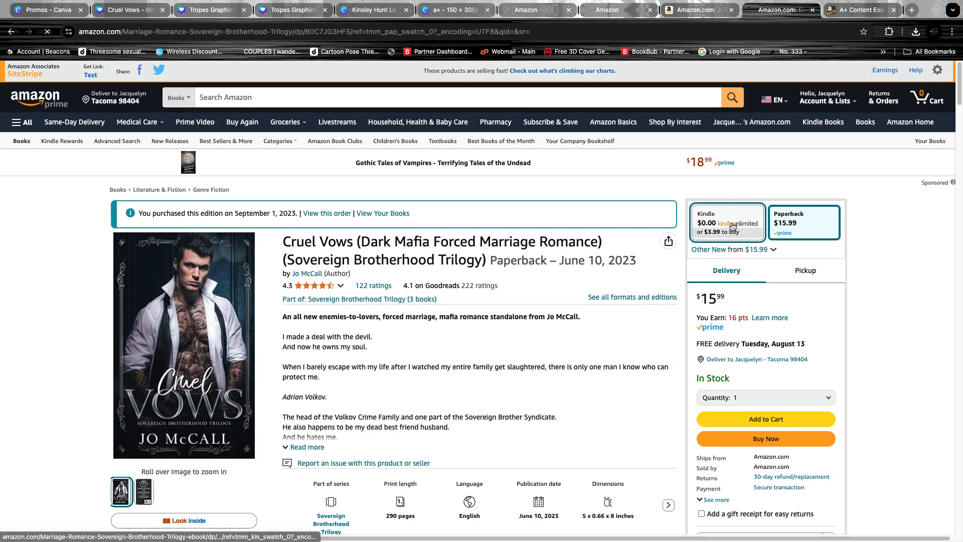
- Copy the Cruel Vows Kindle edition's ASIN, B0BZN3SPTX, from its product details
scroll(173, 391, "down", 2)
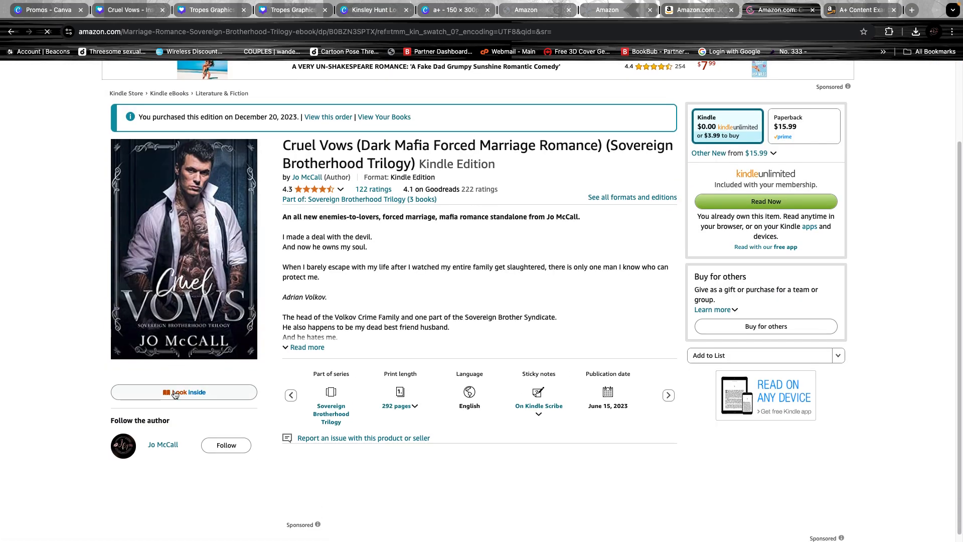
scroll(174, 394, "down", 10)
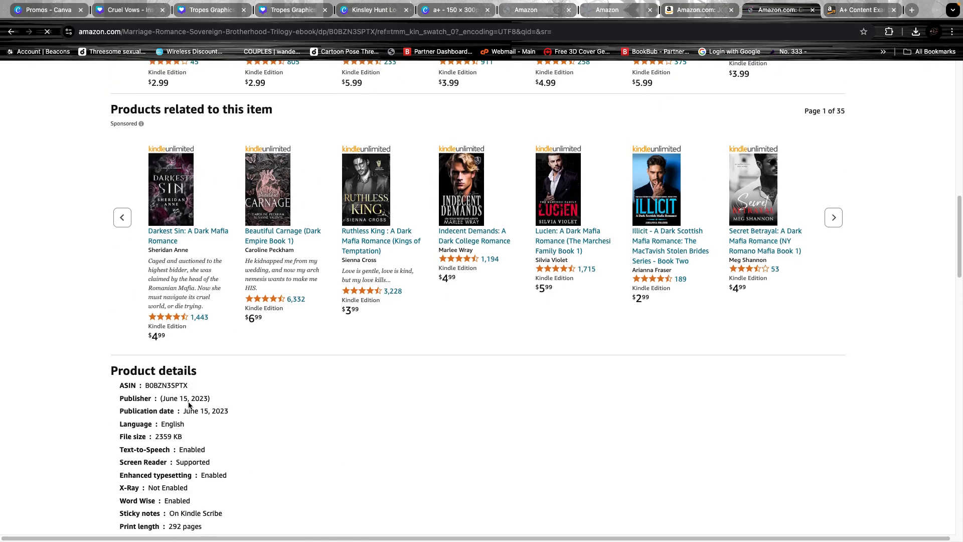
scroll(188, 405, "down", 2)
left_click(148, 306)
left_click(148, 306)
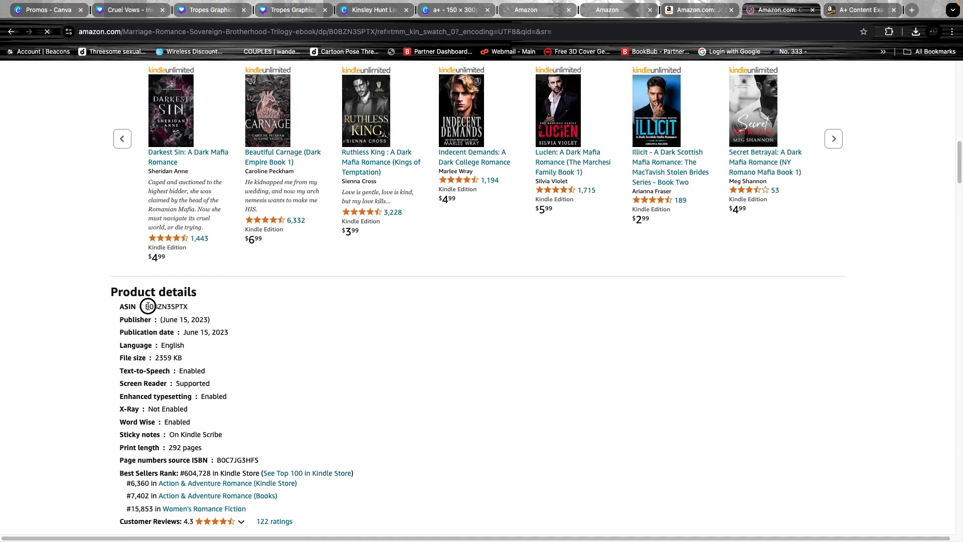
left_click_drag(148, 306, 185, 307)
right_click(186, 308)
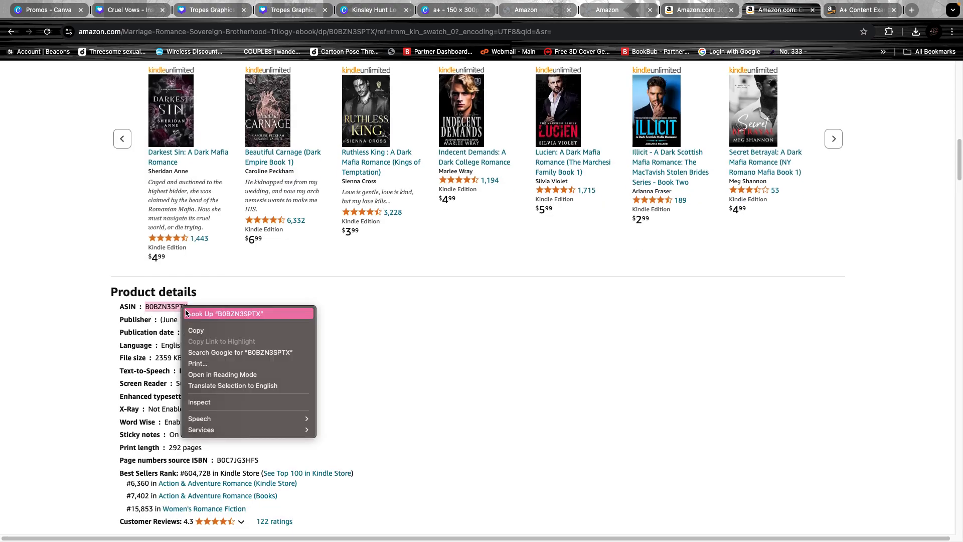
left_click(218, 331)
- Back in KDP, search for ASIN B0BZN3SPTX and apply the Cruel Vows A+ content to that book
left_click(524, 10)
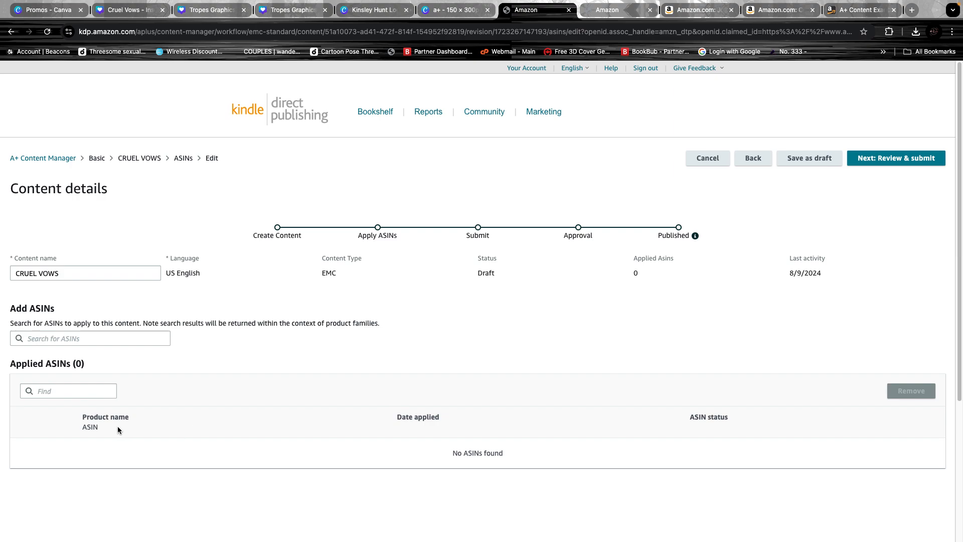
left_click(81, 337)
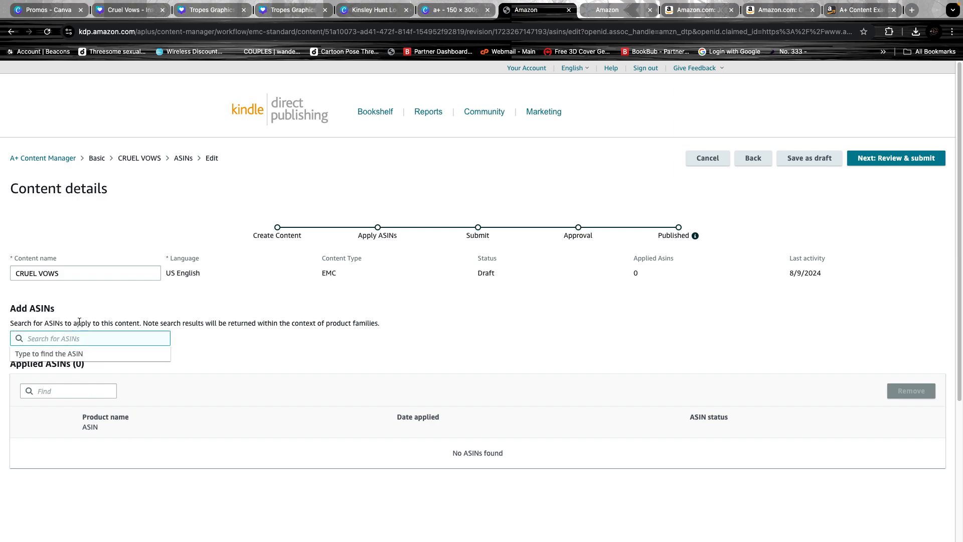
key("super+v")
left_click(148, 358)
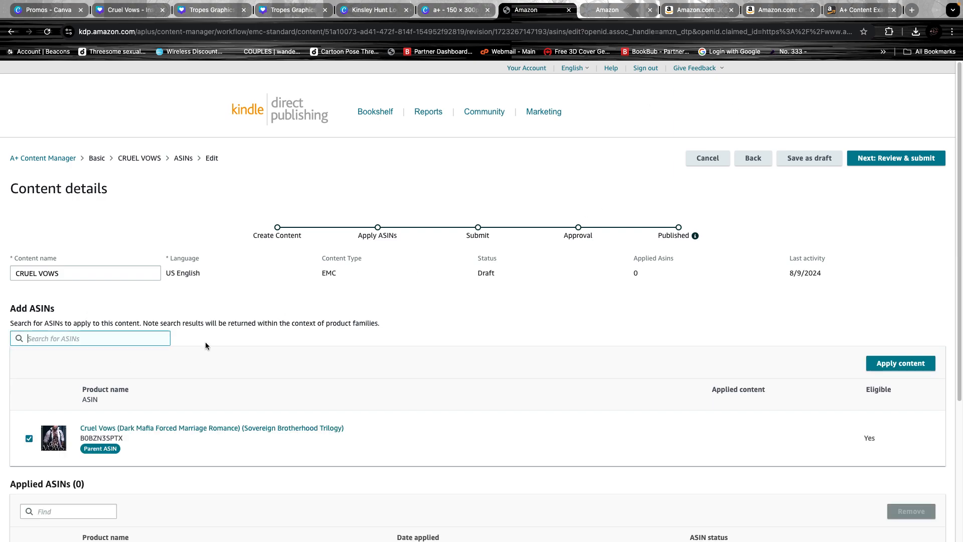
left_click(889, 365)
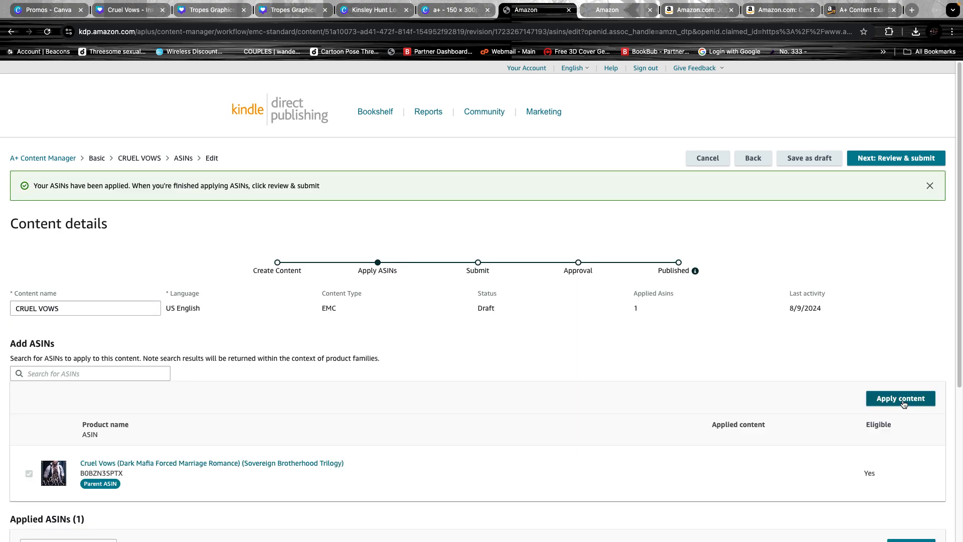
- Save the content as a draft, then proceed to review and check the mobile preview from comparison chart to tropes graphic
left_click(805, 159)
left_click(868, 159)
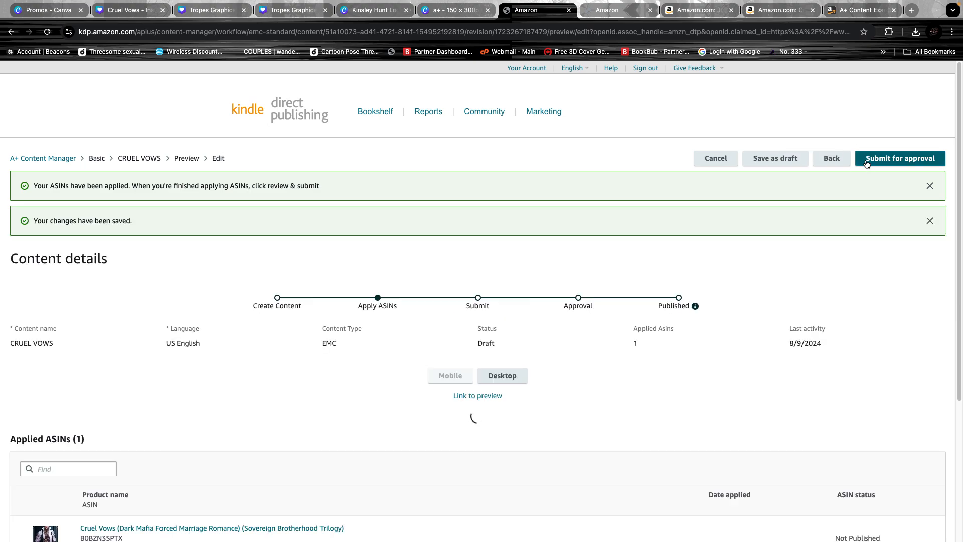
scroll(723, 407, "down", 4)
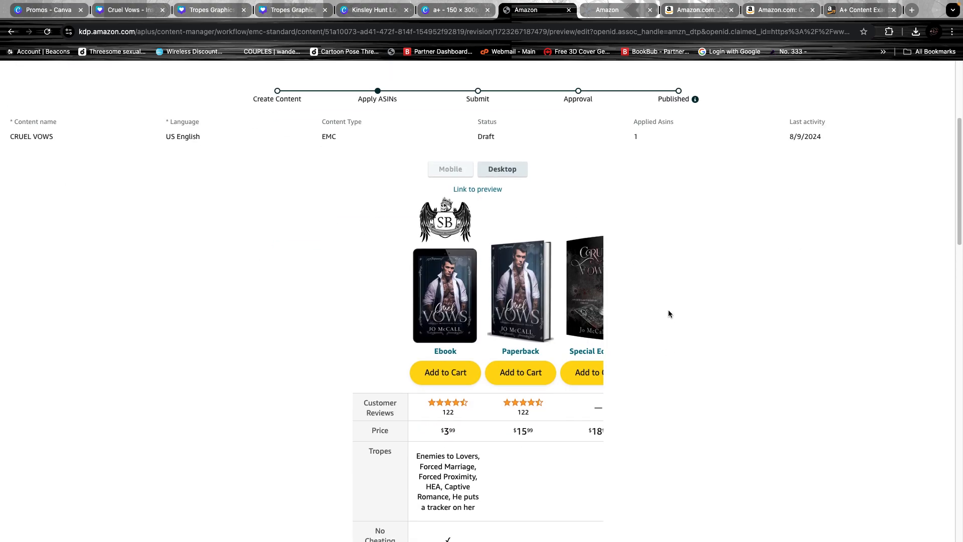
scroll(602, 343, "down", 2)
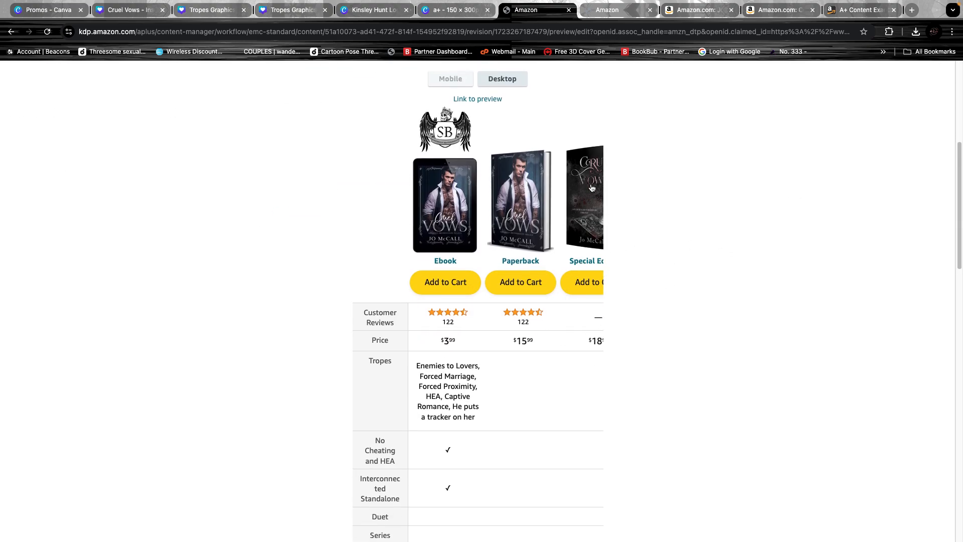
scroll(574, 281, "down", 8)
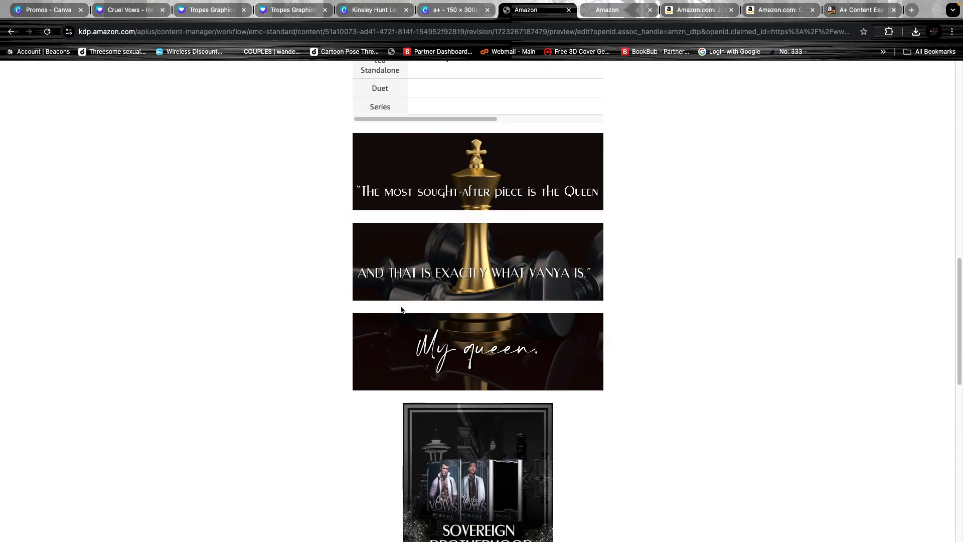
scroll(524, 420, "down", 9)
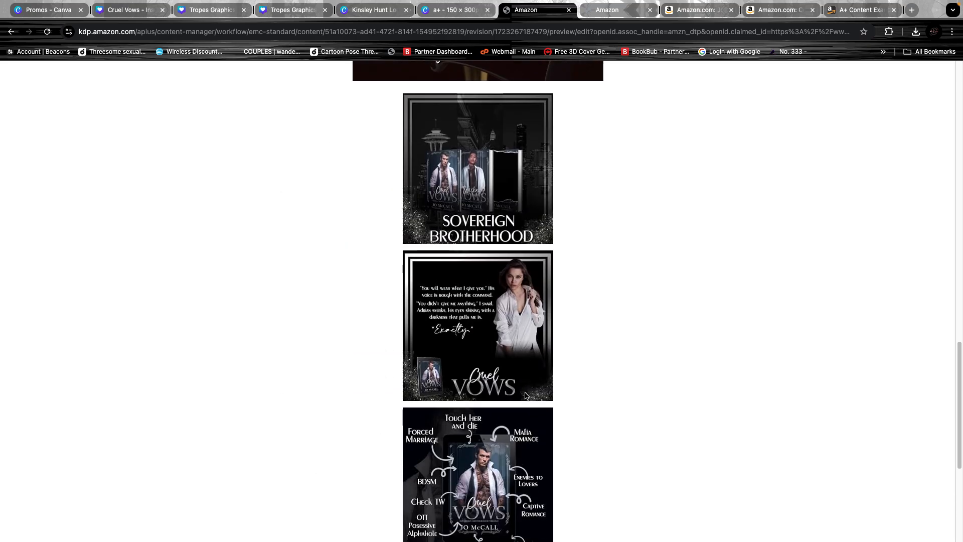
scroll(510, 386, "up", 5)
scroll(508, 382, "up", 15)
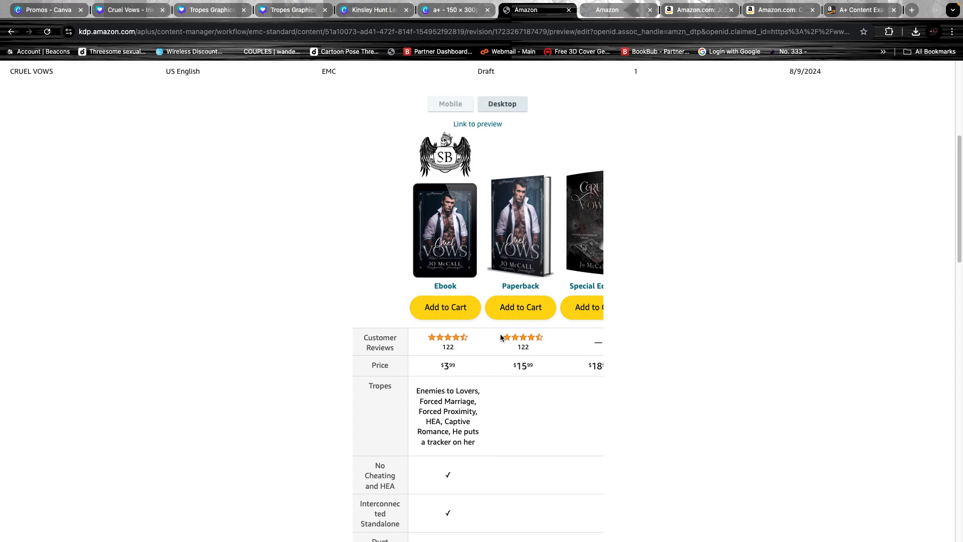
scroll(502, 336, "up", 4)
- Examine the desktop preview of the Cruel Vows content, including the comparison chart, quote banners and three-image row
left_click(517, 327)
scroll(568, 400, "down", 8)
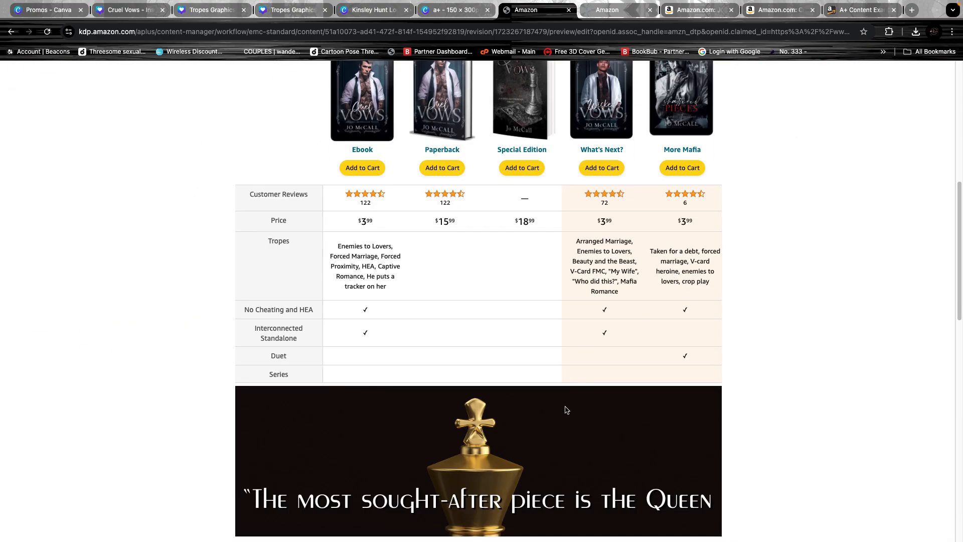
scroll(565, 410, "down", 13)
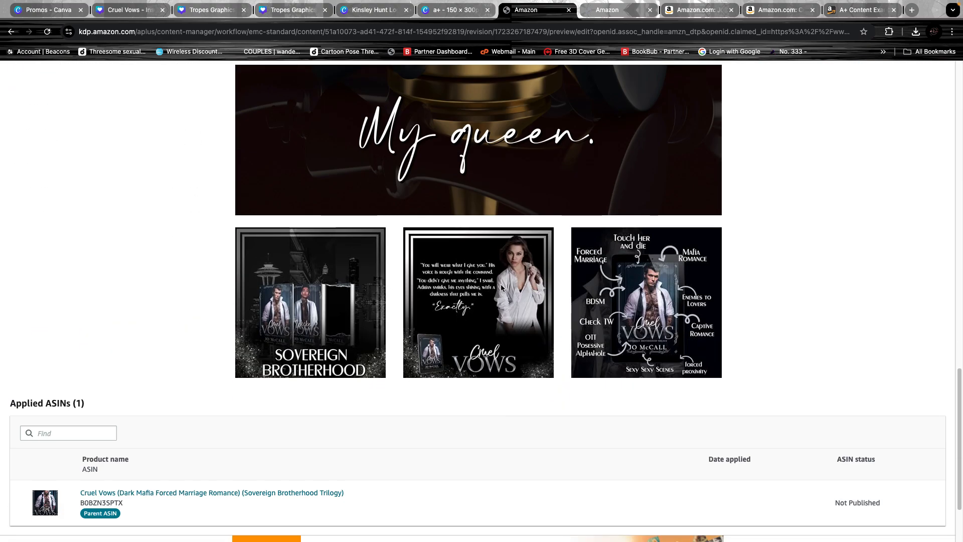
scroll(321, 149, "up", 7)
scroll(554, 273, "up", 13)
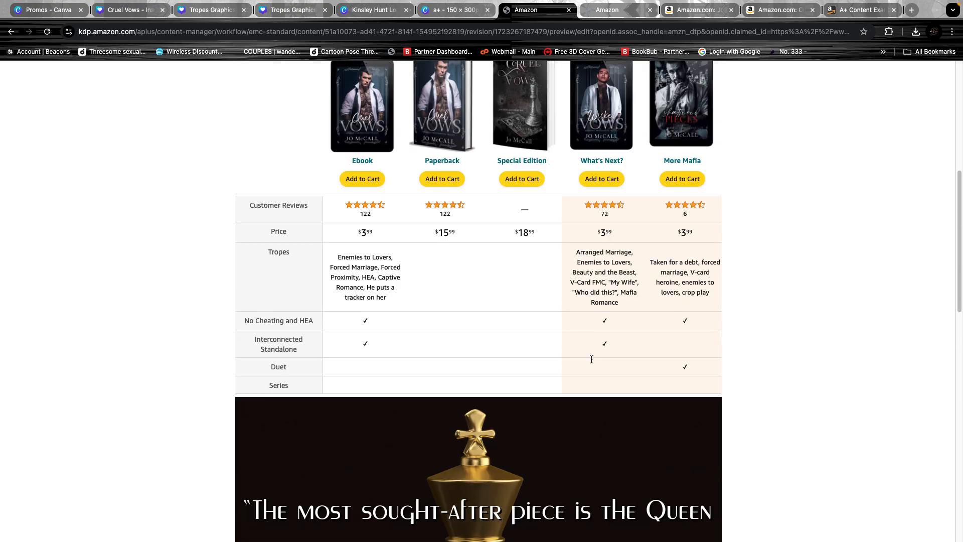
scroll(516, 439, "down", 4)
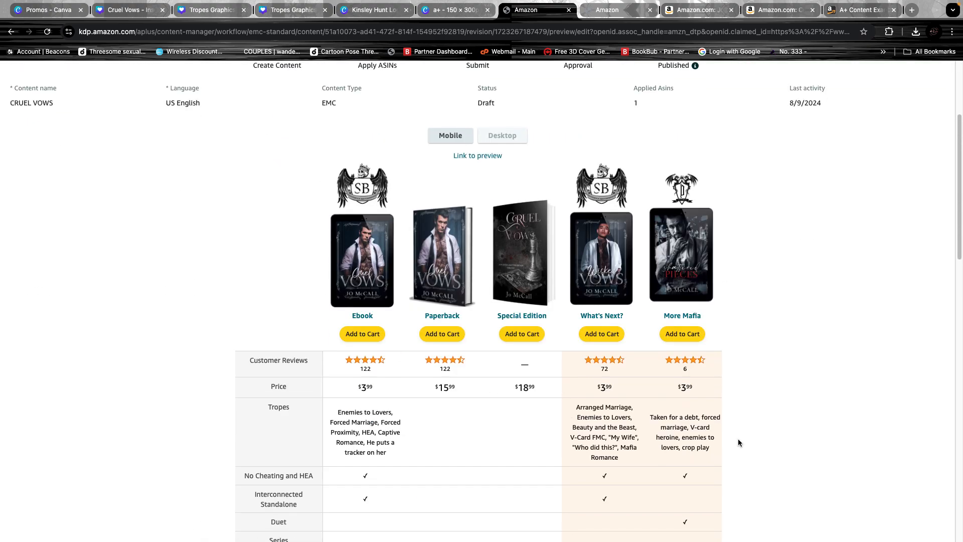
scroll(739, 439, "down", 4)
scroll(743, 416, "up", 8)
scroll(743, 414, "down", 4)
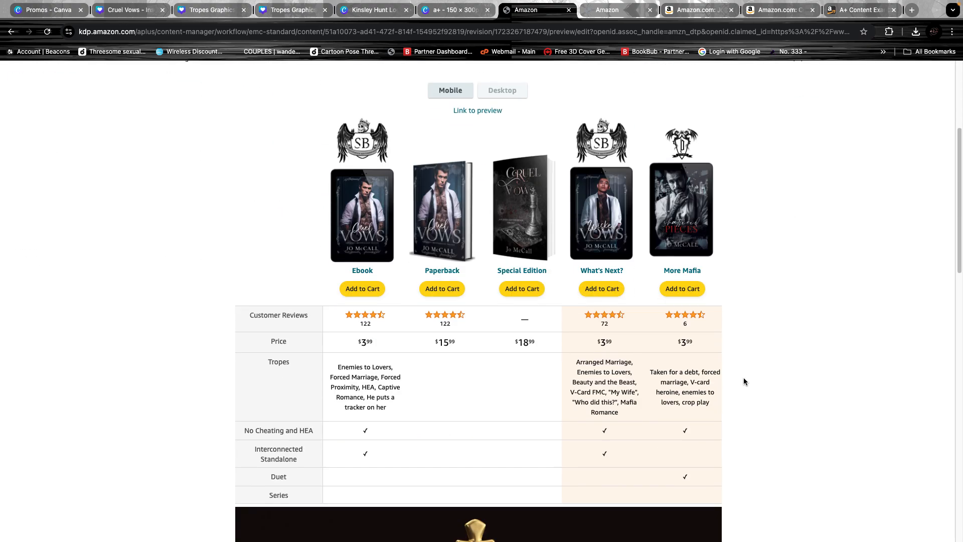
scroll(744, 381, "up", 4)
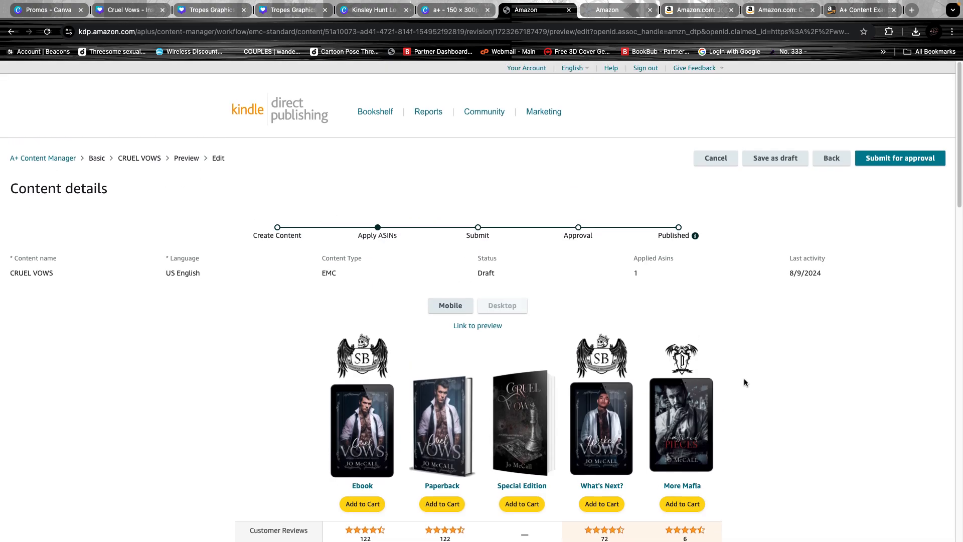
- Submit the Cruel Vows content for approval and check its status in the A+ Content Manager list
left_click(938, 160)
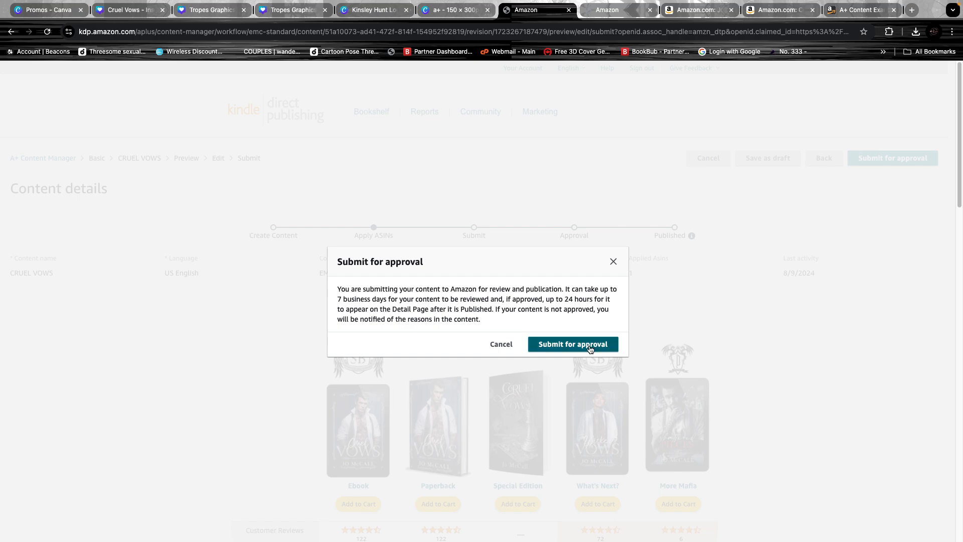
left_click(573, 345)
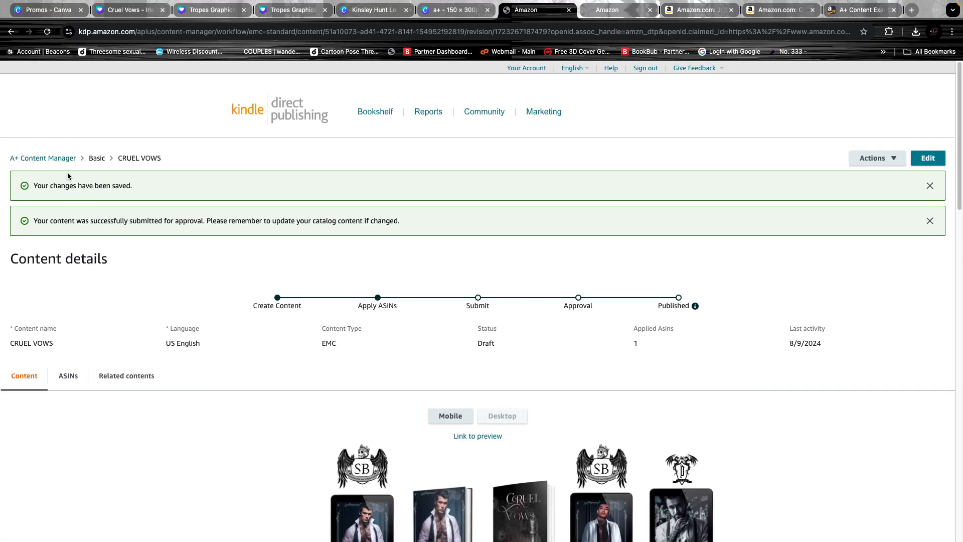
left_click(43, 157)
scroll(574, 327, "down", 3)
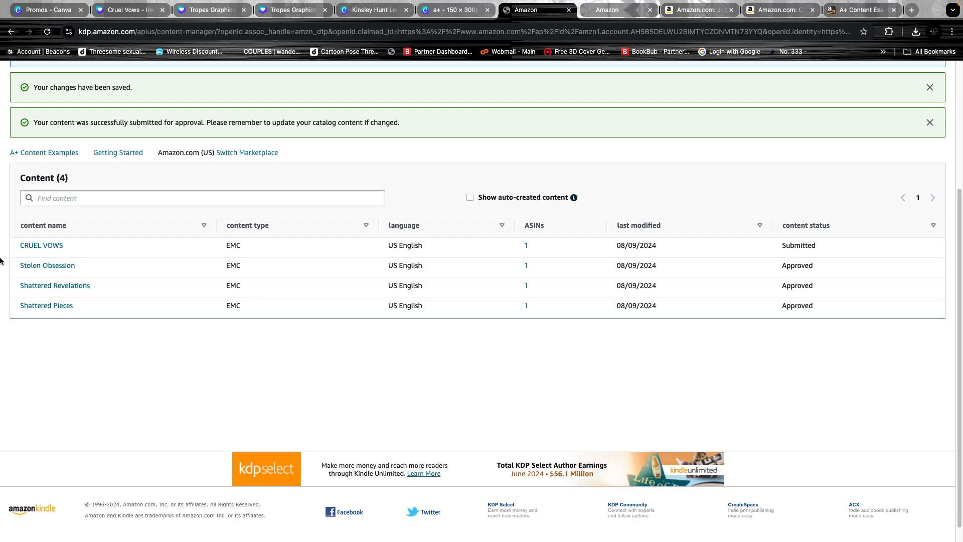
scroll(467, 360, "up", 3)
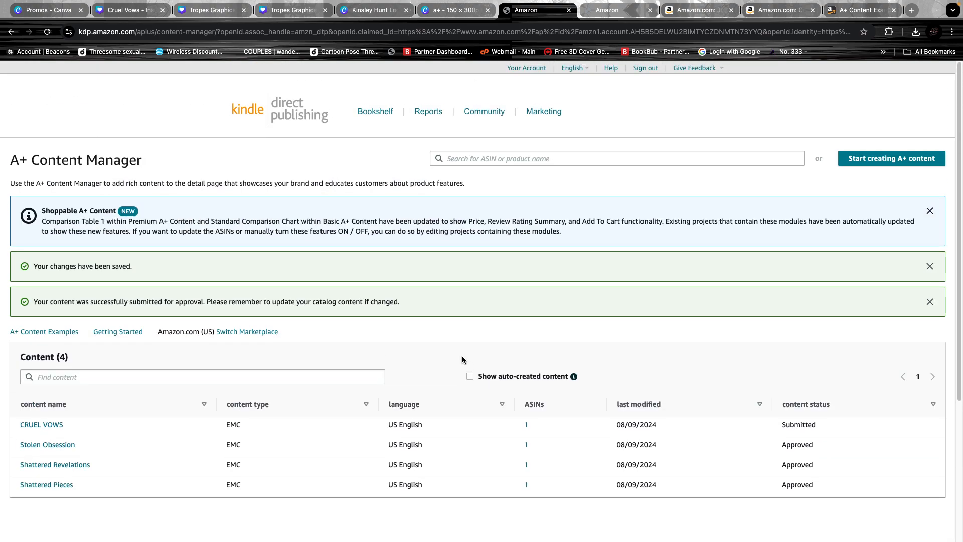
scroll(478, 367, "down", 2)
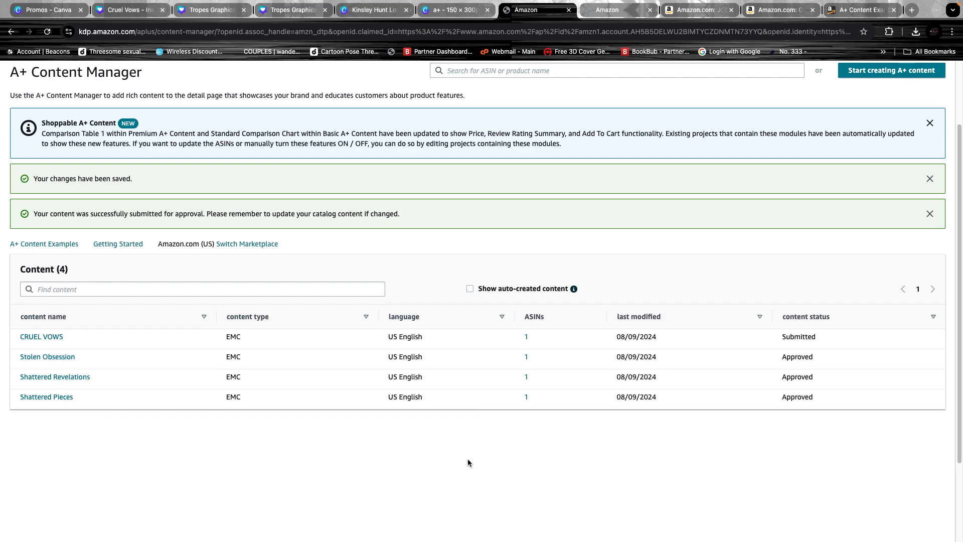
scroll(468, 458, "up", 1)
scroll(460, 484, "down", 2)
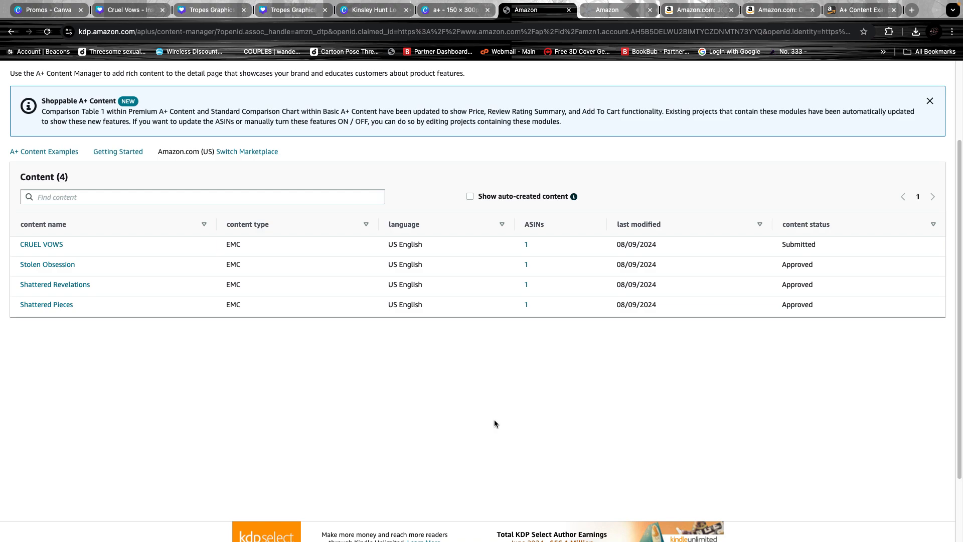
- Switch to the Cruel Vows Kindle product page on Amazon and expand the full book description
left_click(704, 8)
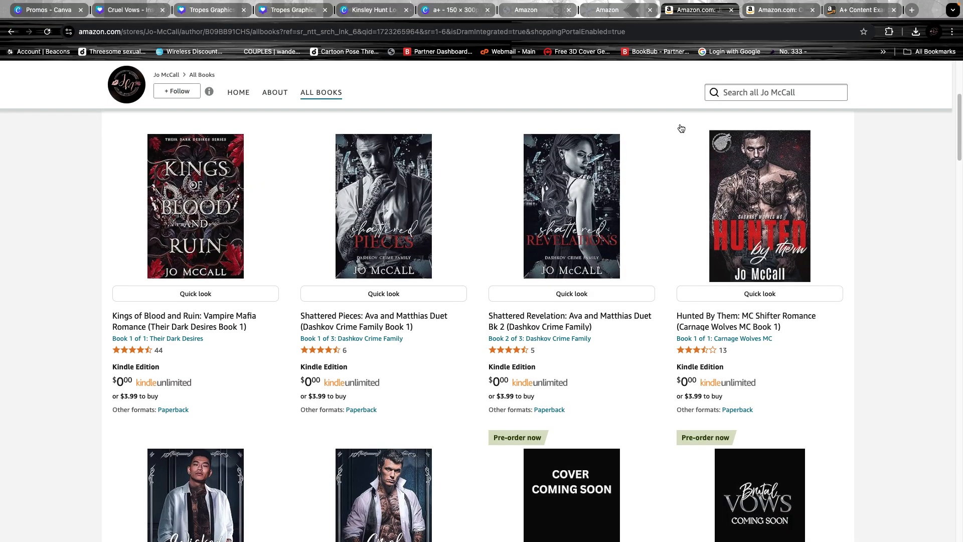
left_click(758, 12)
scroll(540, 244, "up", 10)
scroll(541, 244, "up", 6)
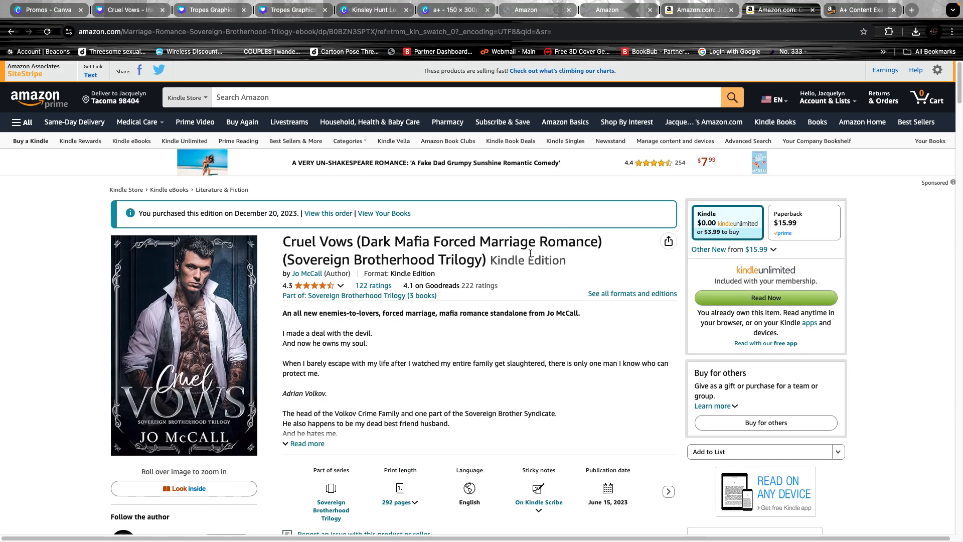
left_click(304, 444)
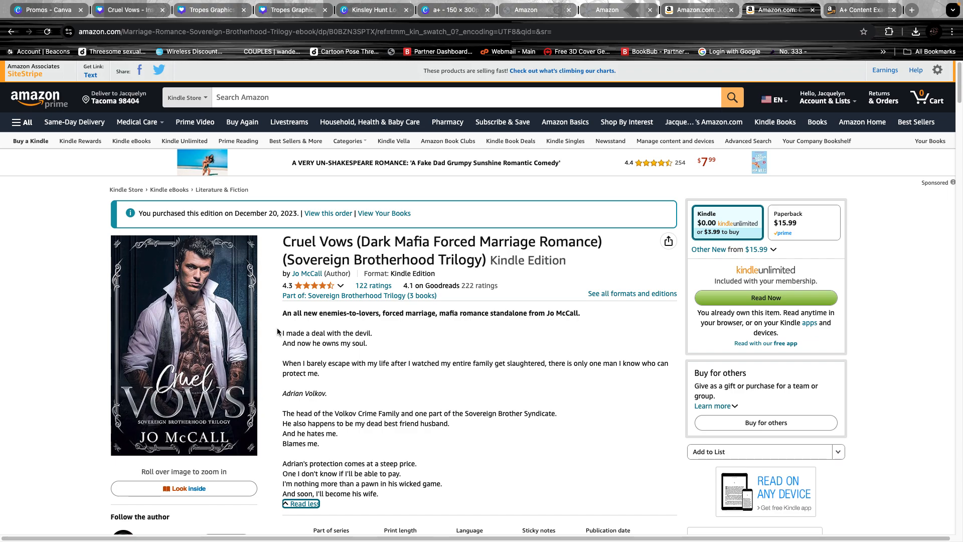
- Examine the bold opening tagline of the Cruel Vows book description
left_click_drag(282, 313, 588, 313)
left_click(592, 311)
left_click_drag(293, 320, 588, 318)
- Search the Kindle Store for Catherina Maura and open the product page of The Wrong Bride
left_click(301, 97)
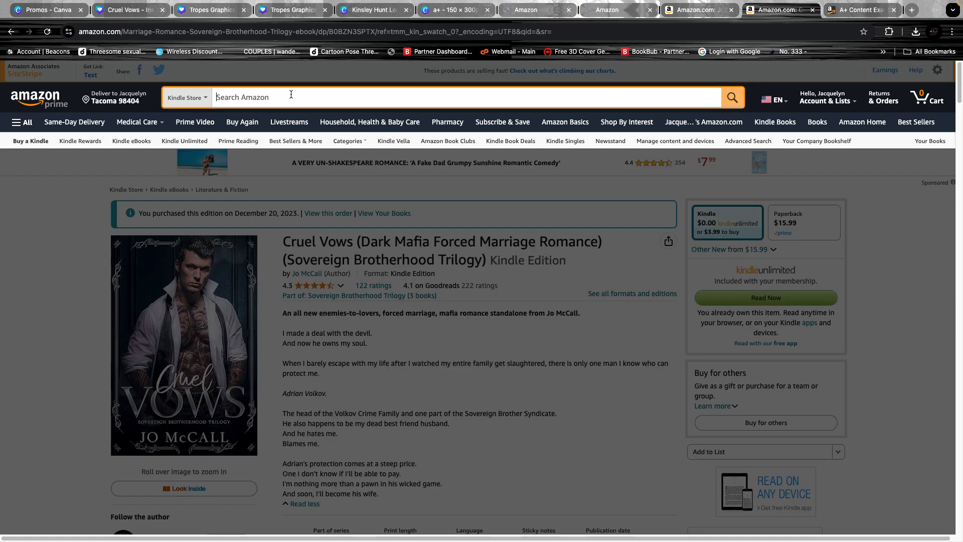
type("Catherina Maura")
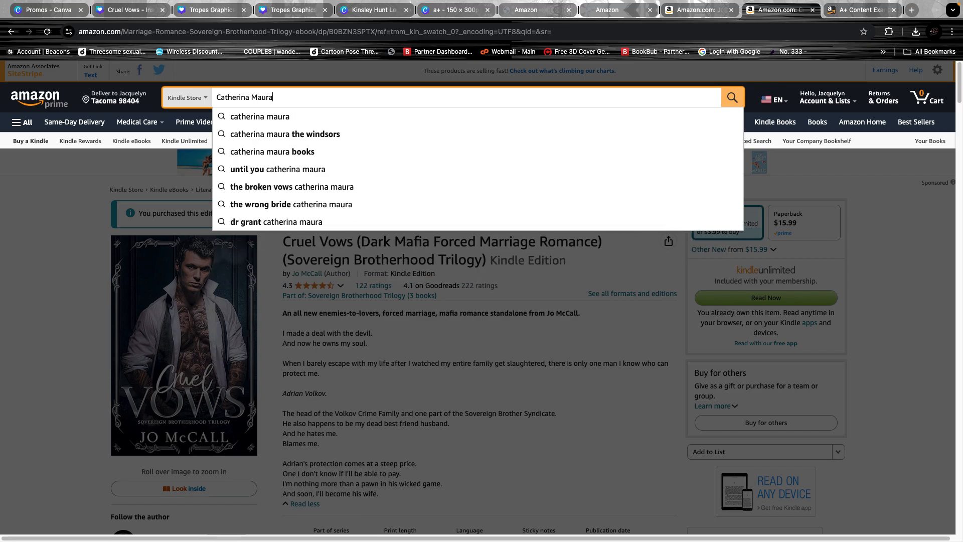
key("Return")
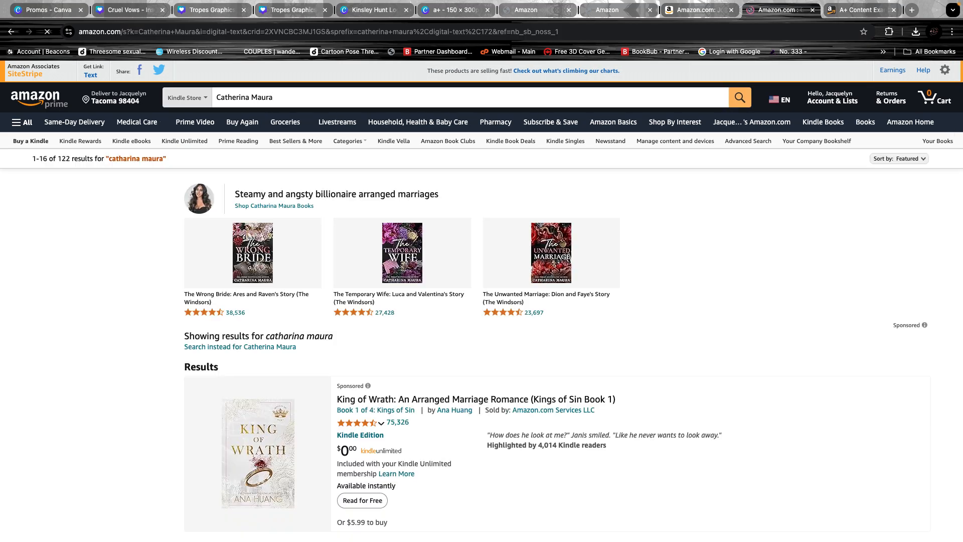
scroll(326, 504, "down", 3)
scroll(325, 503, "down", 6)
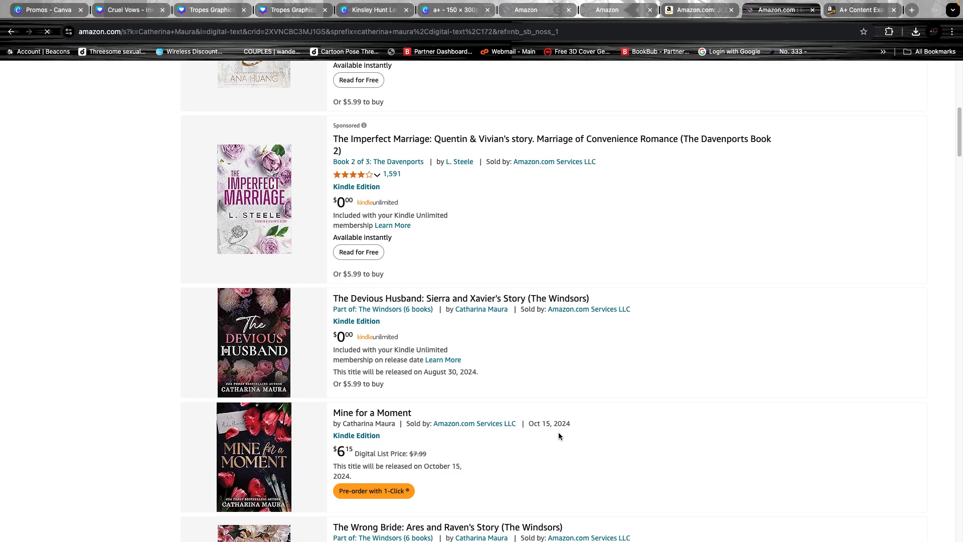
scroll(427, 402, "down", 4)
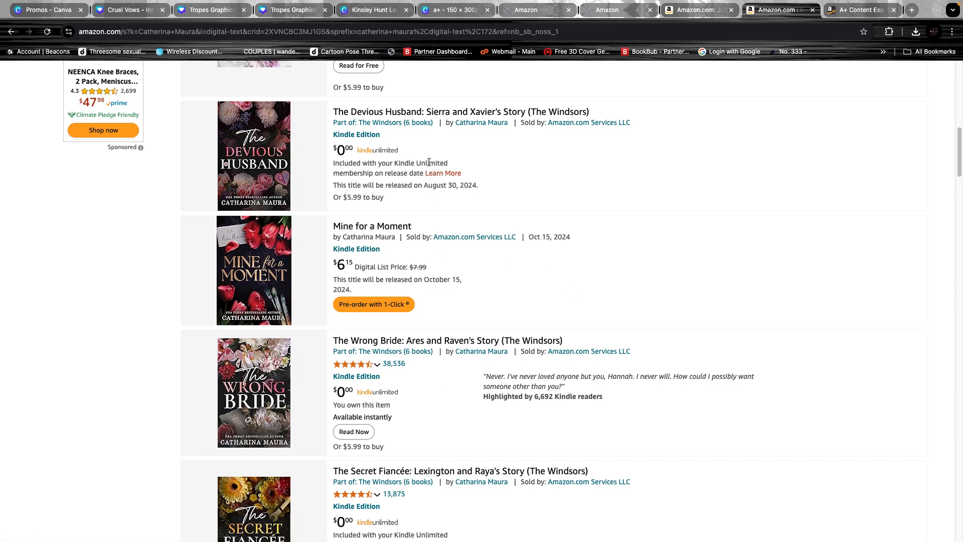
left_click(426, 340)
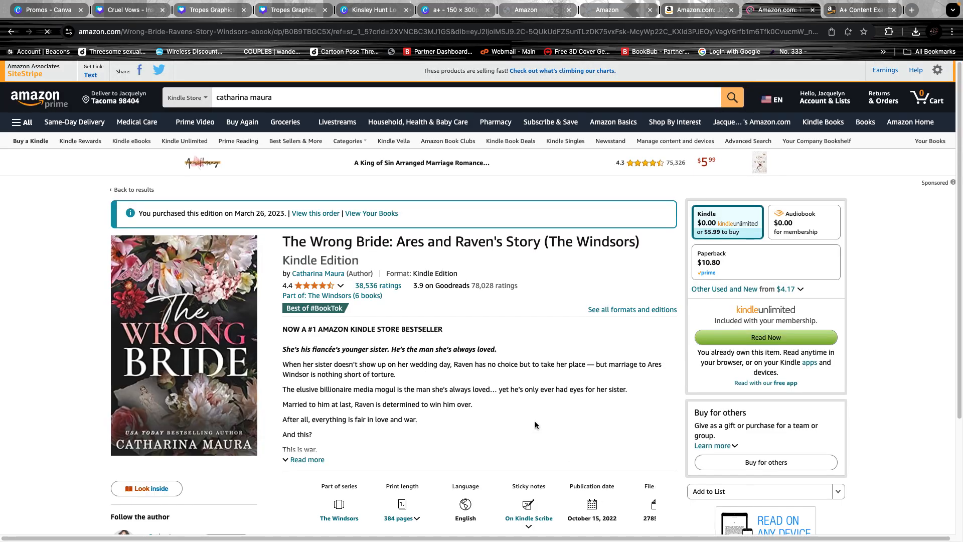
- Try to expand the full book description of The Wrong Bride and look over its bold opening lines
left_click(307, 460)
scroll(309, 268, "down", 4)
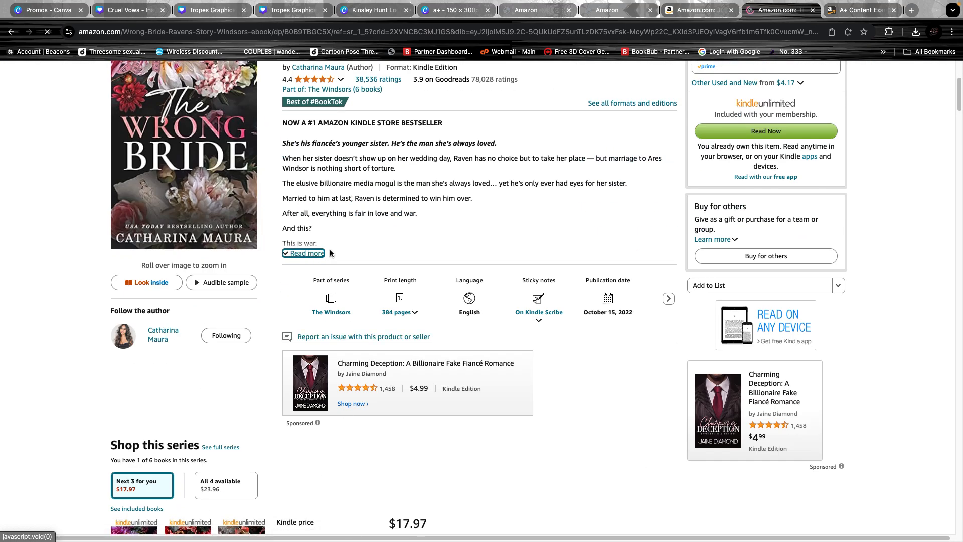
left_click(305, 254)
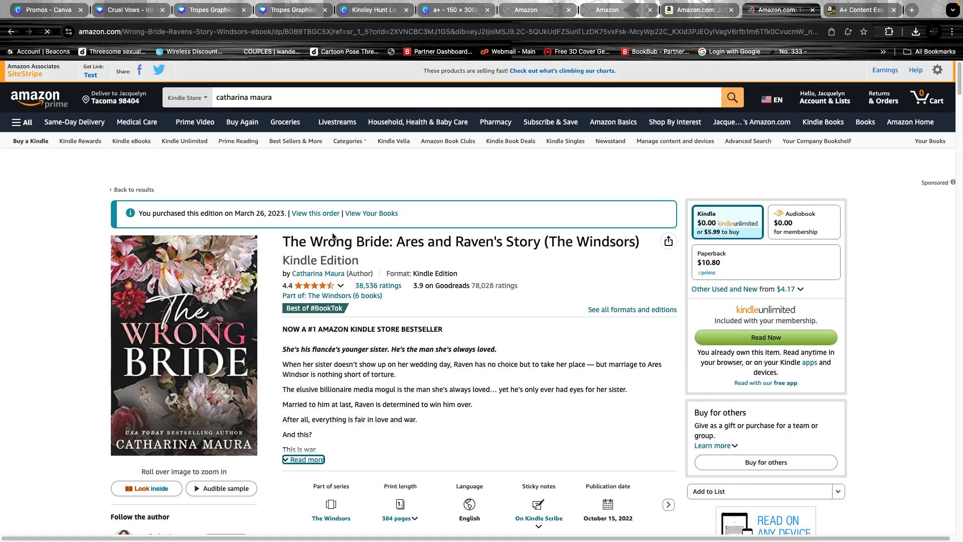
- Search the Kindle Store for Melanie Harlow and open the product page of Runaway Love
triple_click(265, 97)
type("Ma")
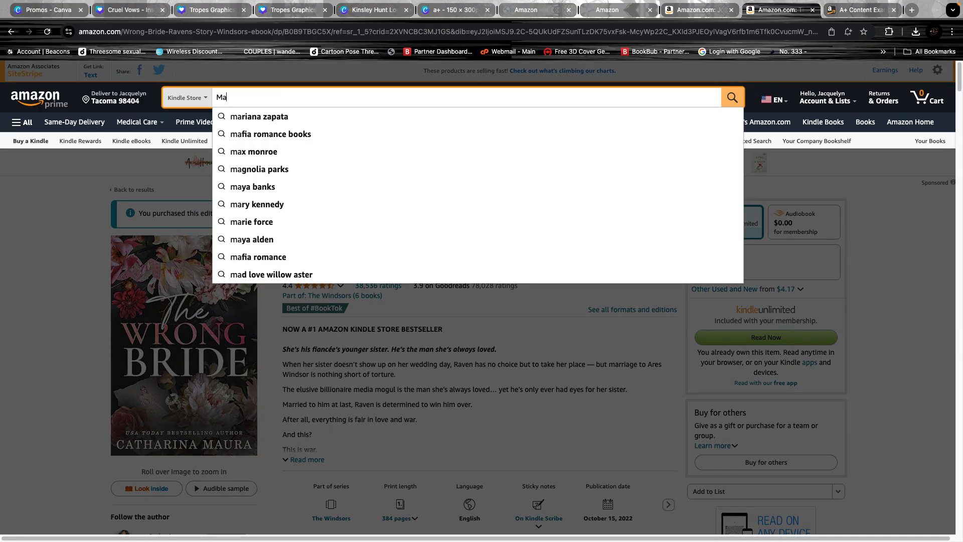
type("elanie haralow")
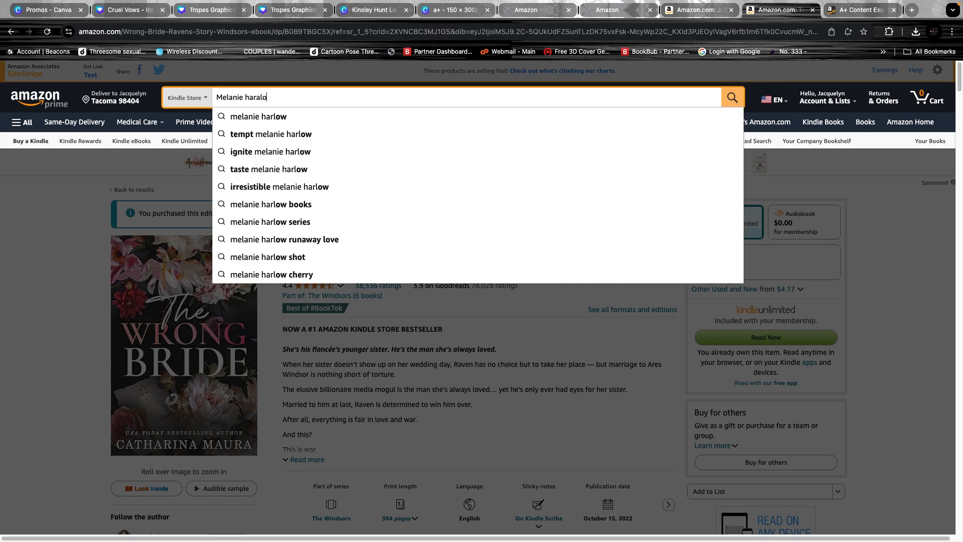
key("Return")
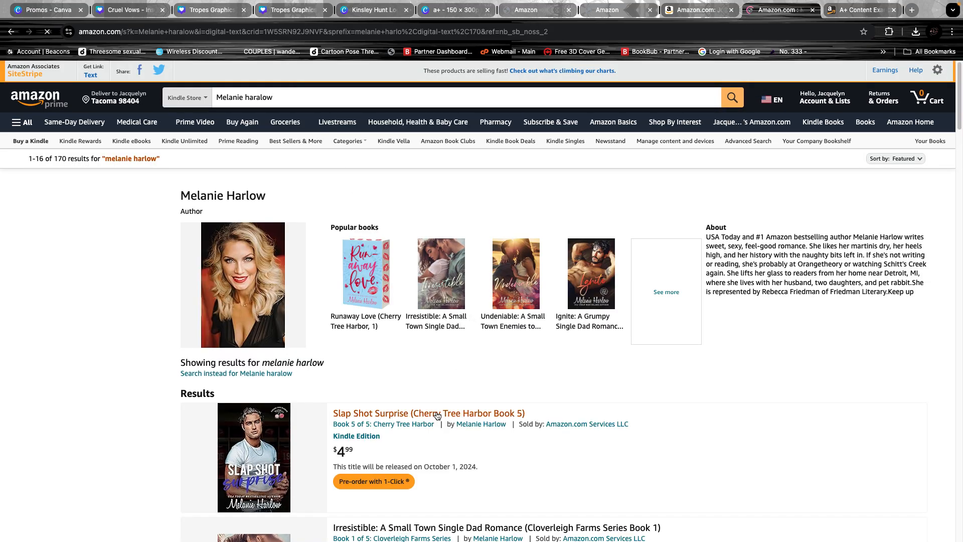
scroll(435, 416, "down", 6)
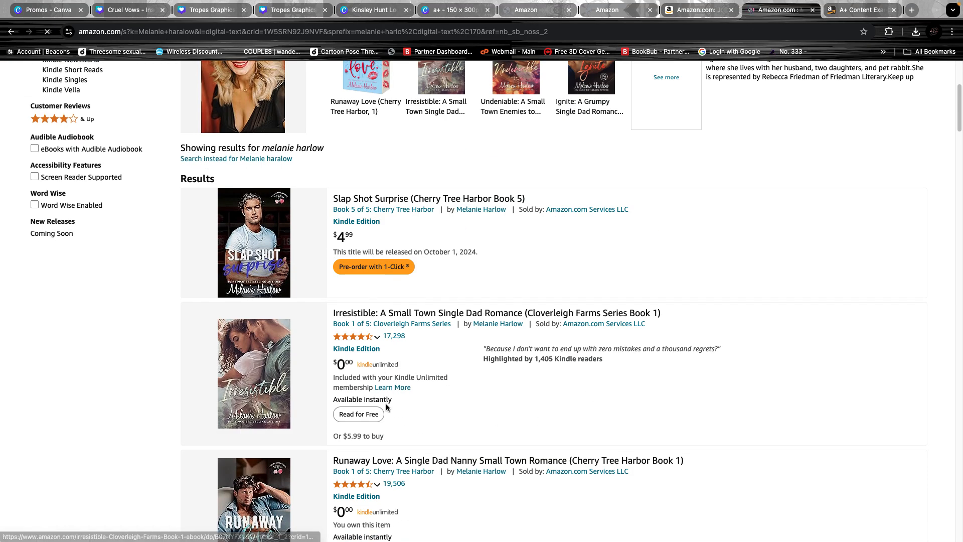
left_click(493, 369)
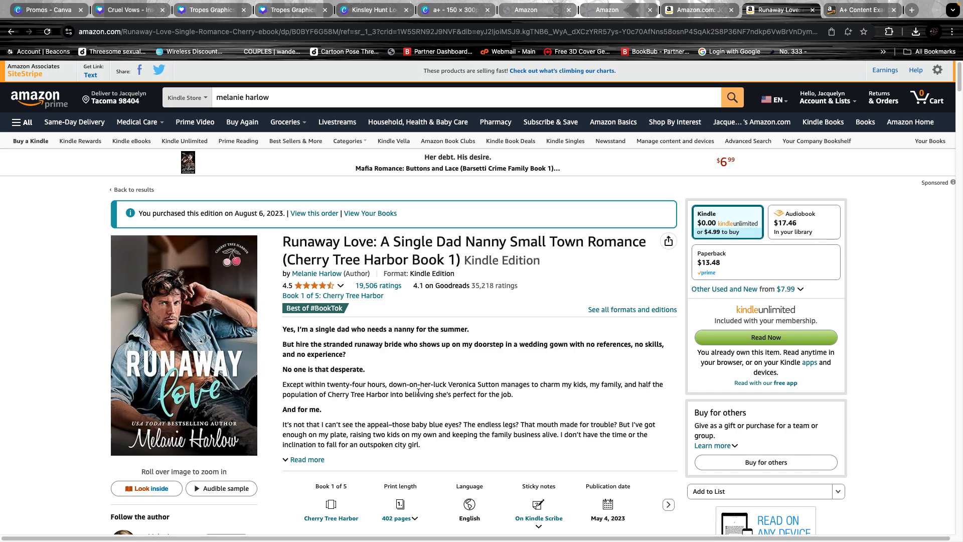
- Expand the full Runaway Love description and read it from the opening hook to the closing lines
left_click(305, 460)
scroll(376, 428, "down", 4)
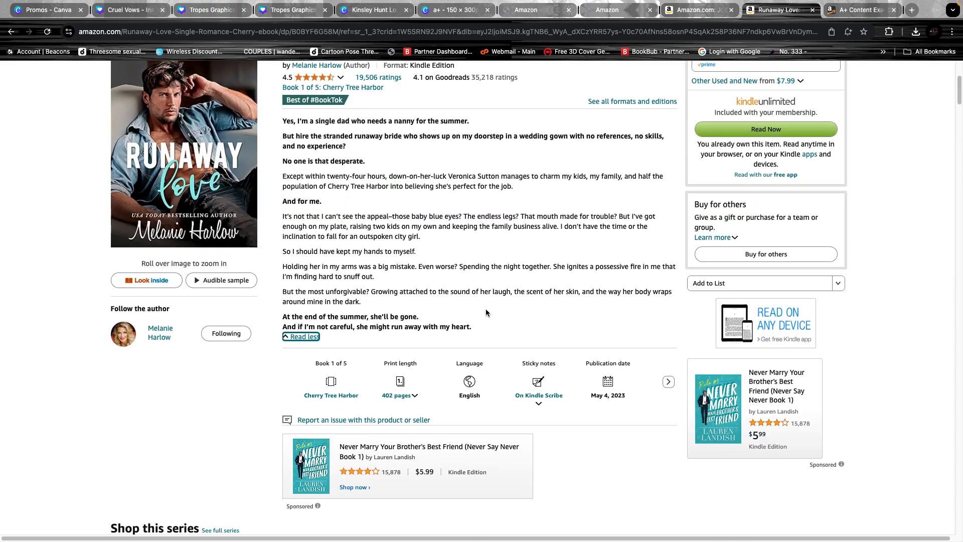
scroll(561, 285, "up", 4)
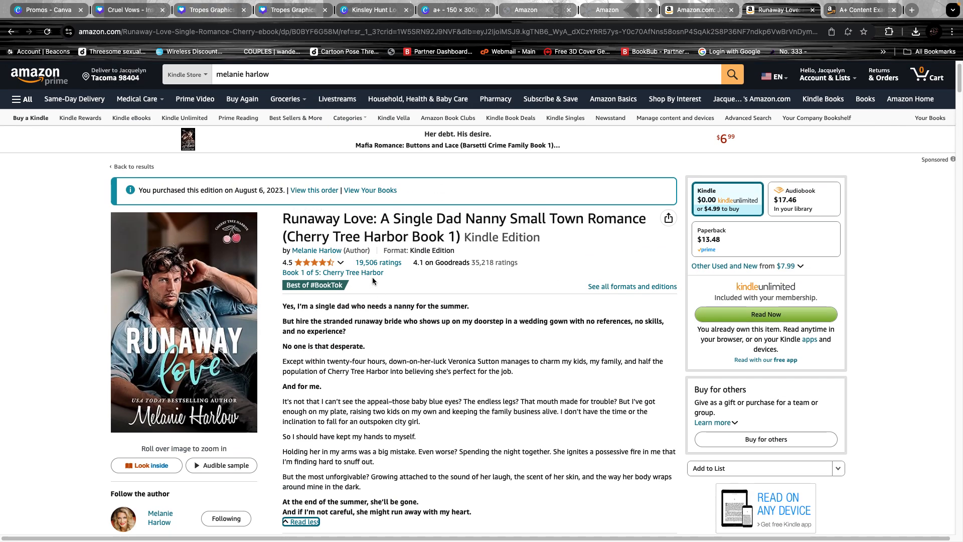
- Open Melanie Harlow's author page from the Runaway Love listing and choose the book Tempt
left_click(317, 250)
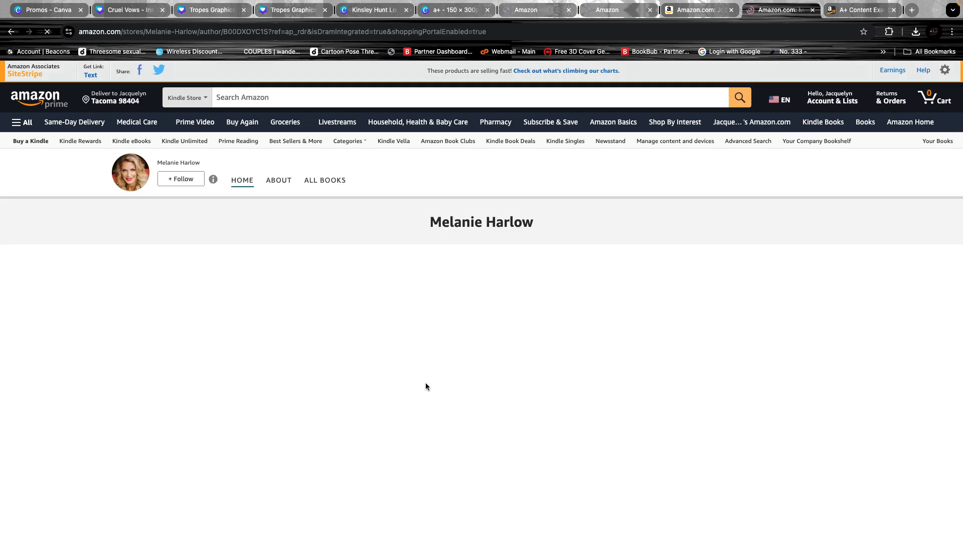
scroll(385, 422, "down", 15)
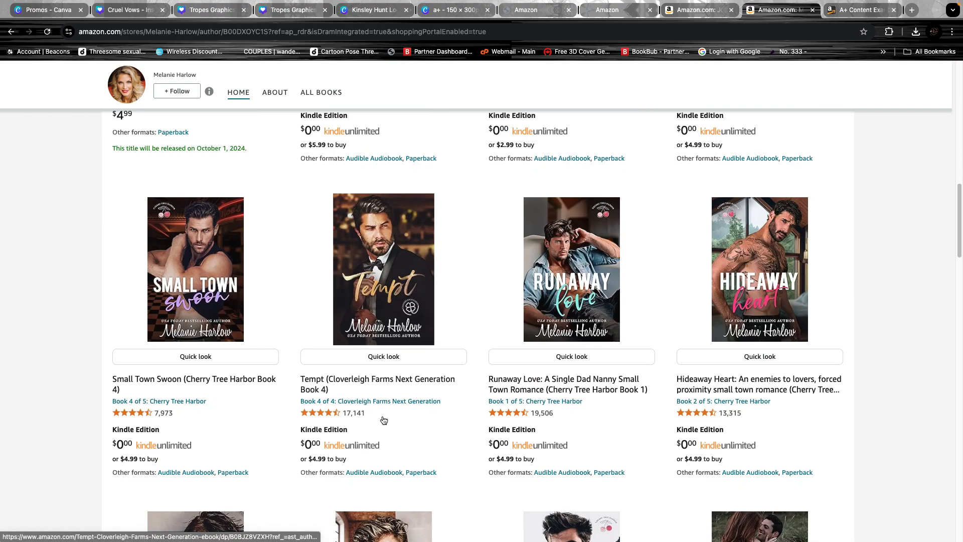
left_click(396, 319)
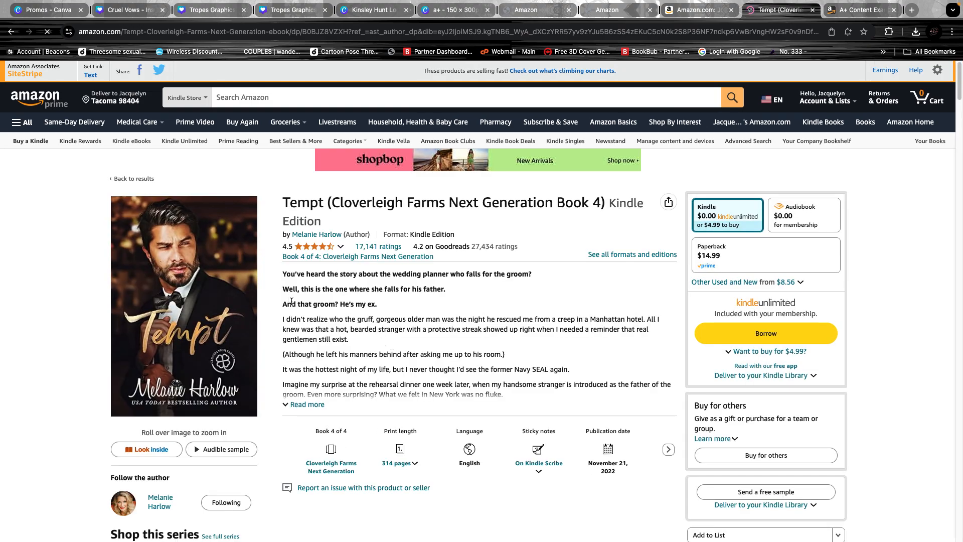
- Examine Tempt's From the Publisher section, including the comparison chart, quote banners and three-image row
scroll(390, 296, "down", 12)
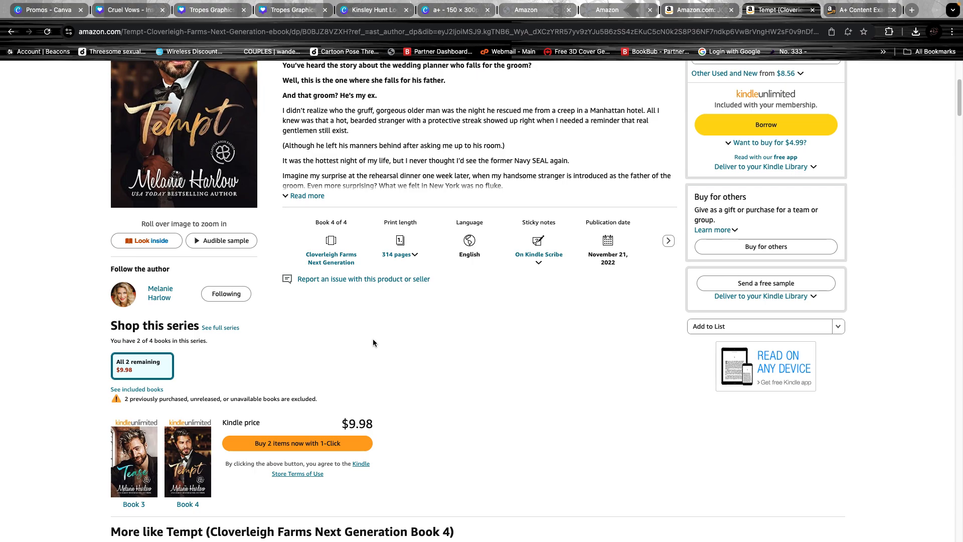
scroll(444, 401, "down", 10)
scroll(447, 407, "down", 4)
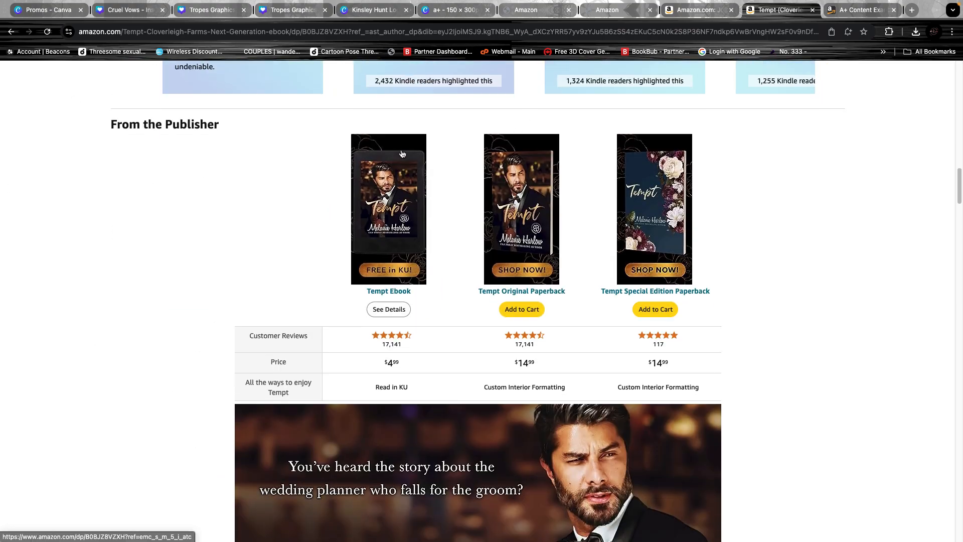
scroll(738, 229, "down", 10)
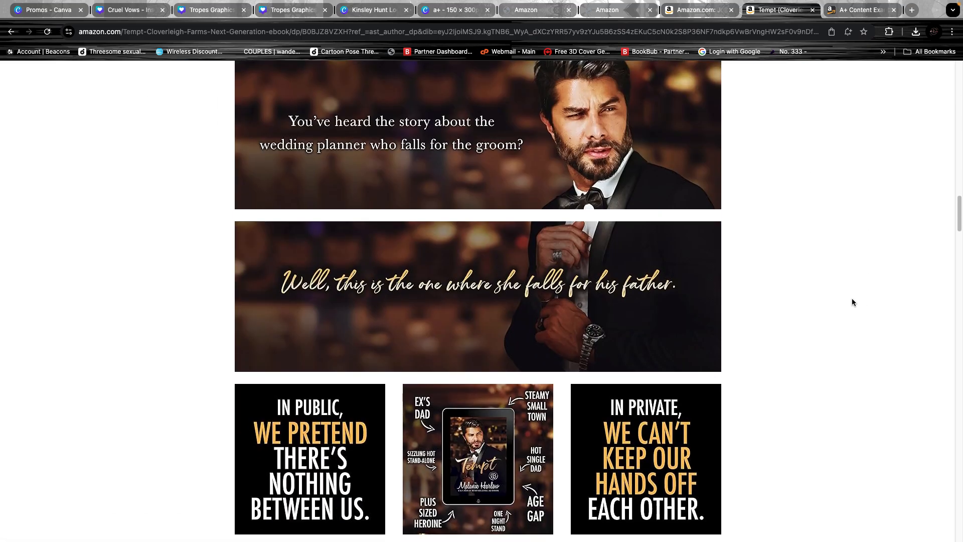
scroll(845, 274, "up", 8)
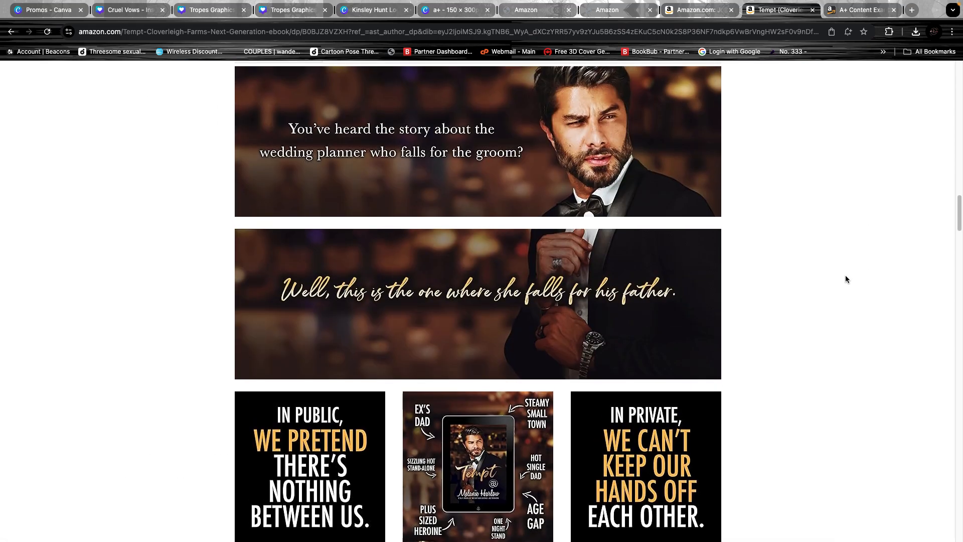
scroll(845, 265, "up", 2)
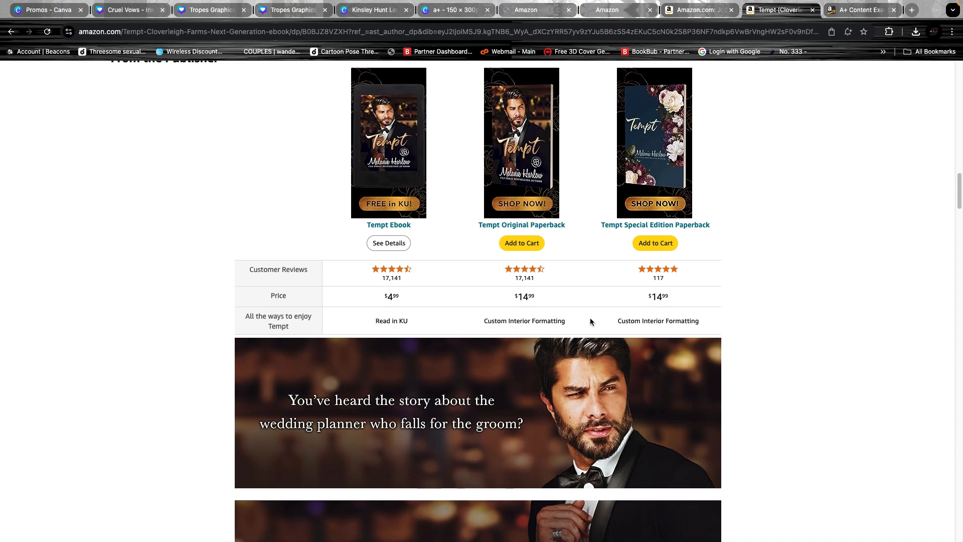
- Review the Get to know this book highlights above Tempt's publisher content, then return to the book description
scroll(758, 333, "up", 7)
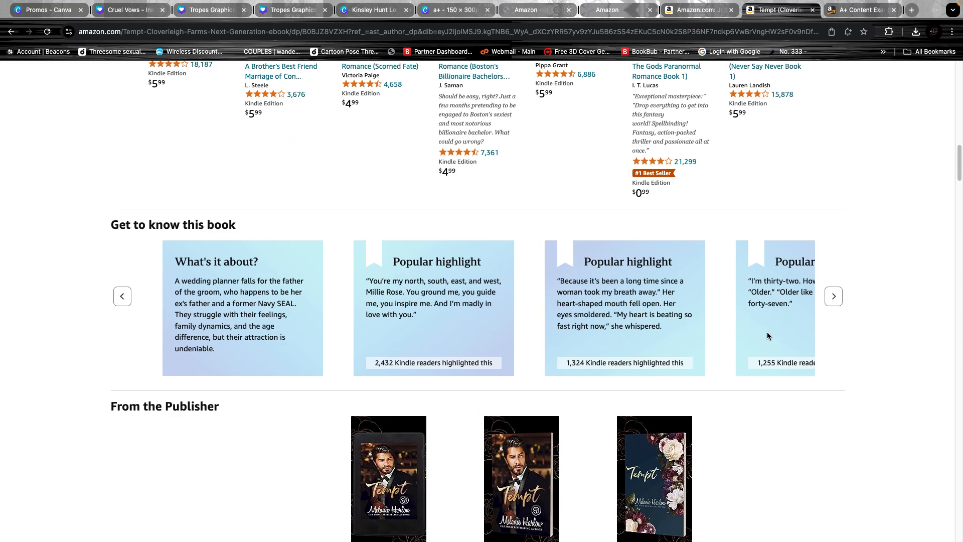
scroll(824, 437, "up", 2)
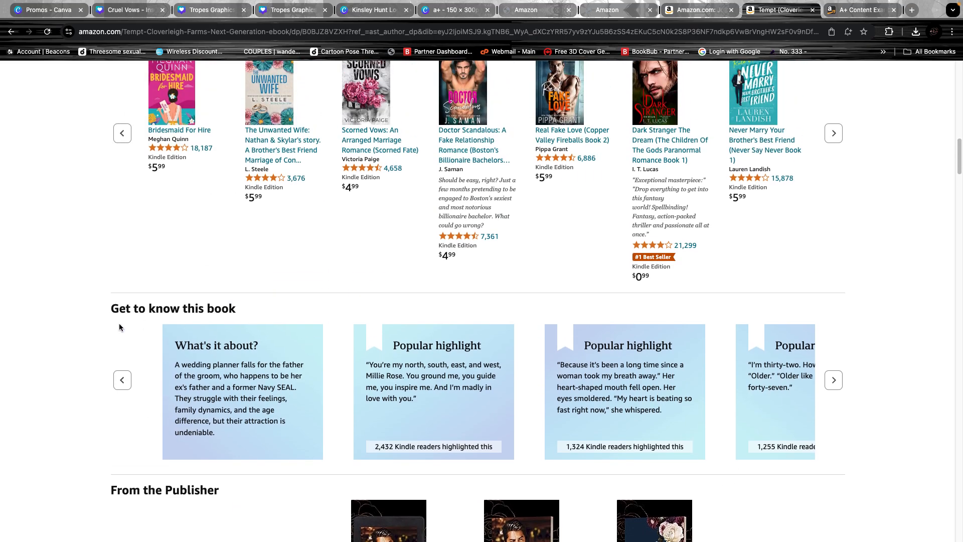
scroll(522, 362, "up", 10)
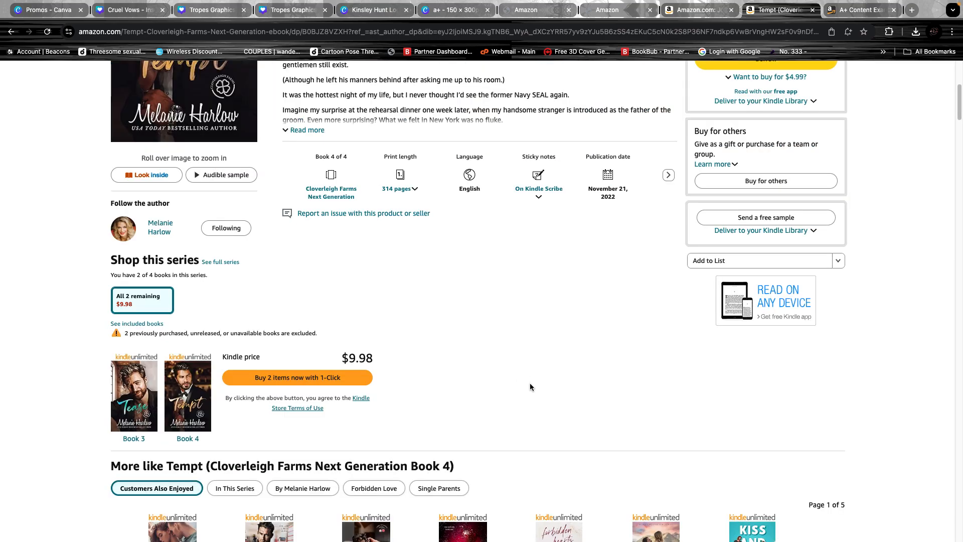
scroll(531, 386, "up", 4)
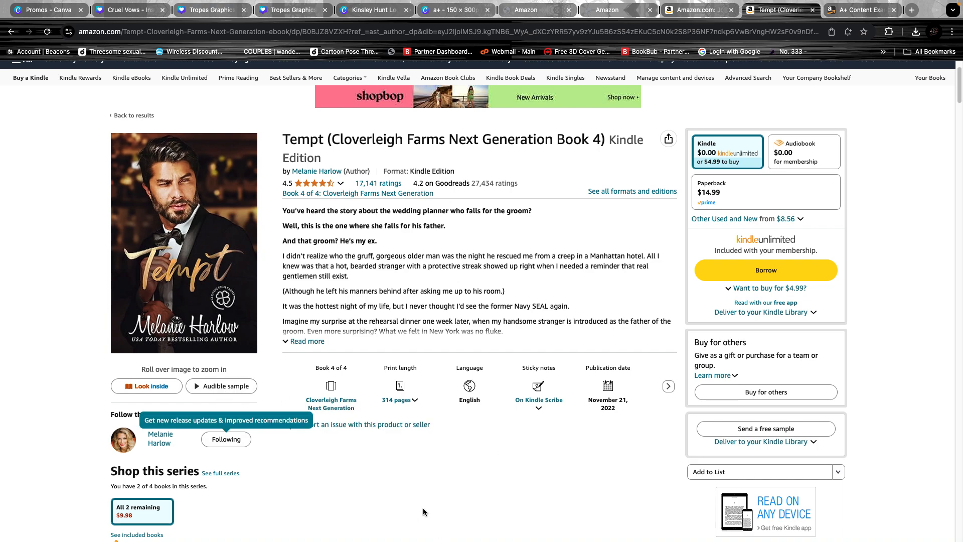
scroll(414, 496, "up", 1)
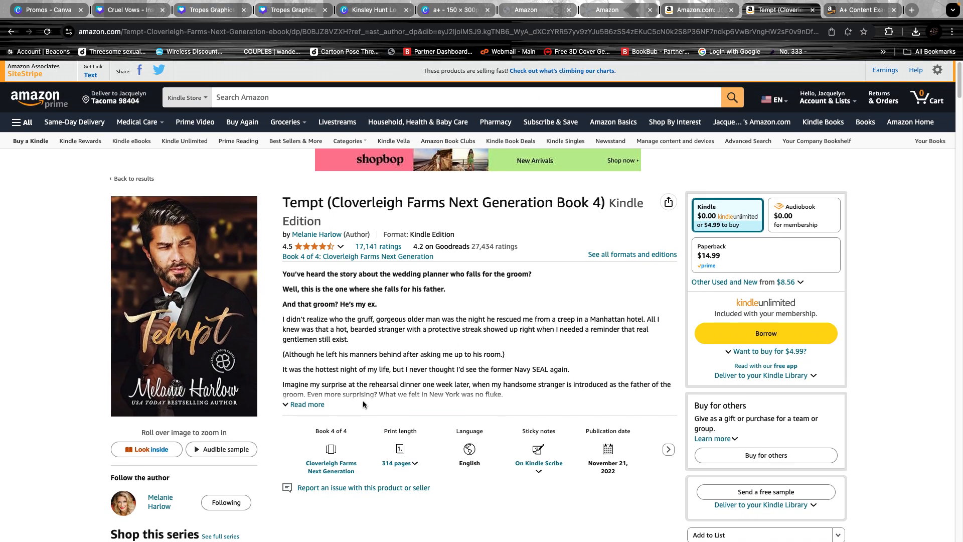